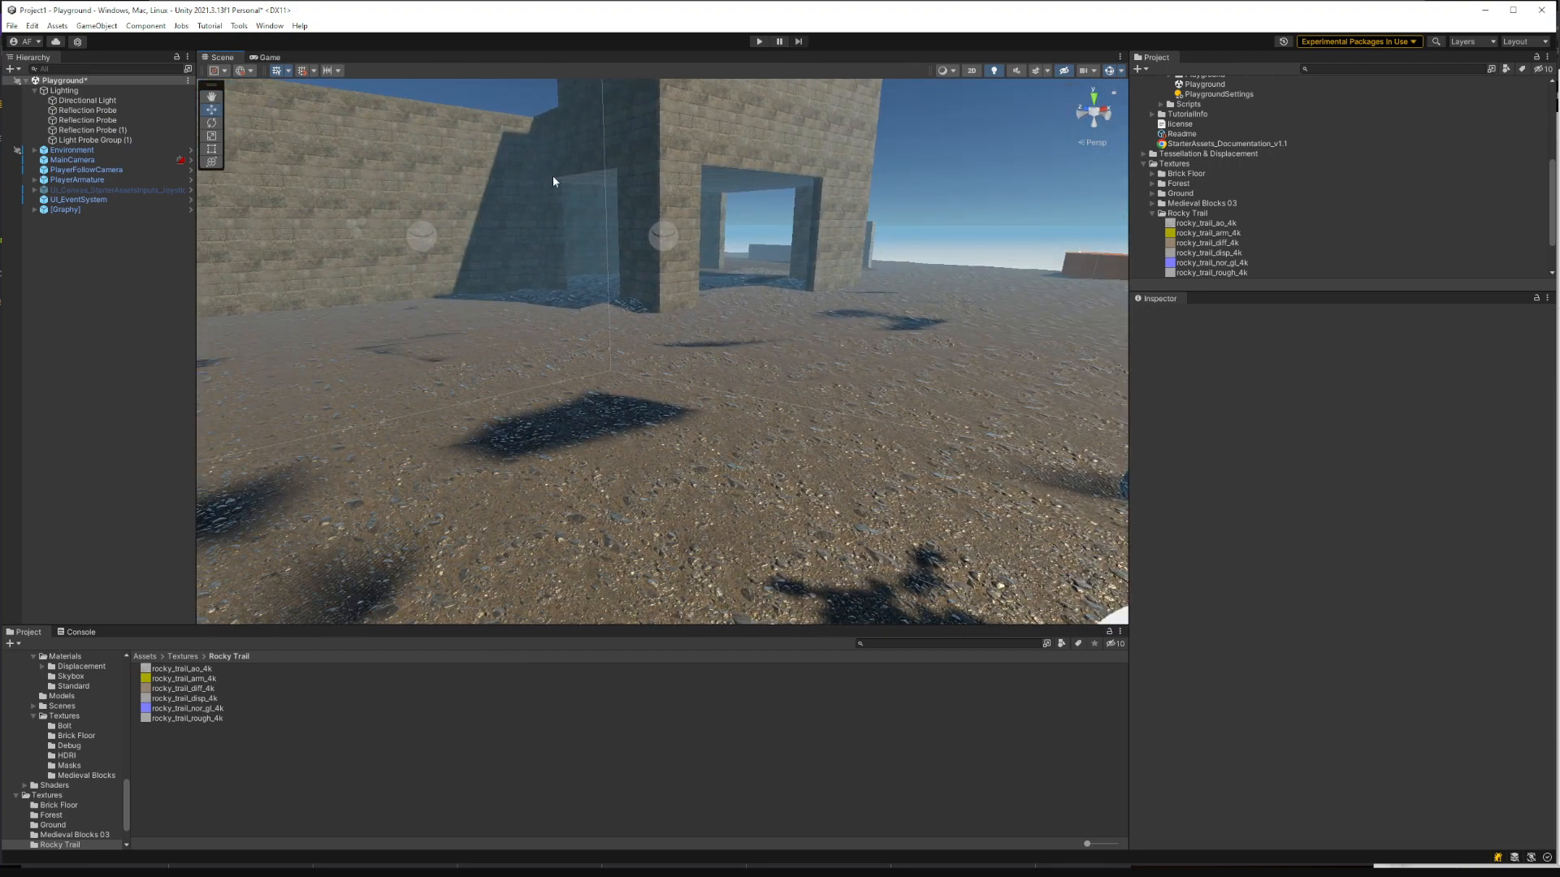
Step: Deactivate the Directional Light object in the Lighting group
right_click_drag(553, 174, 719, 274)
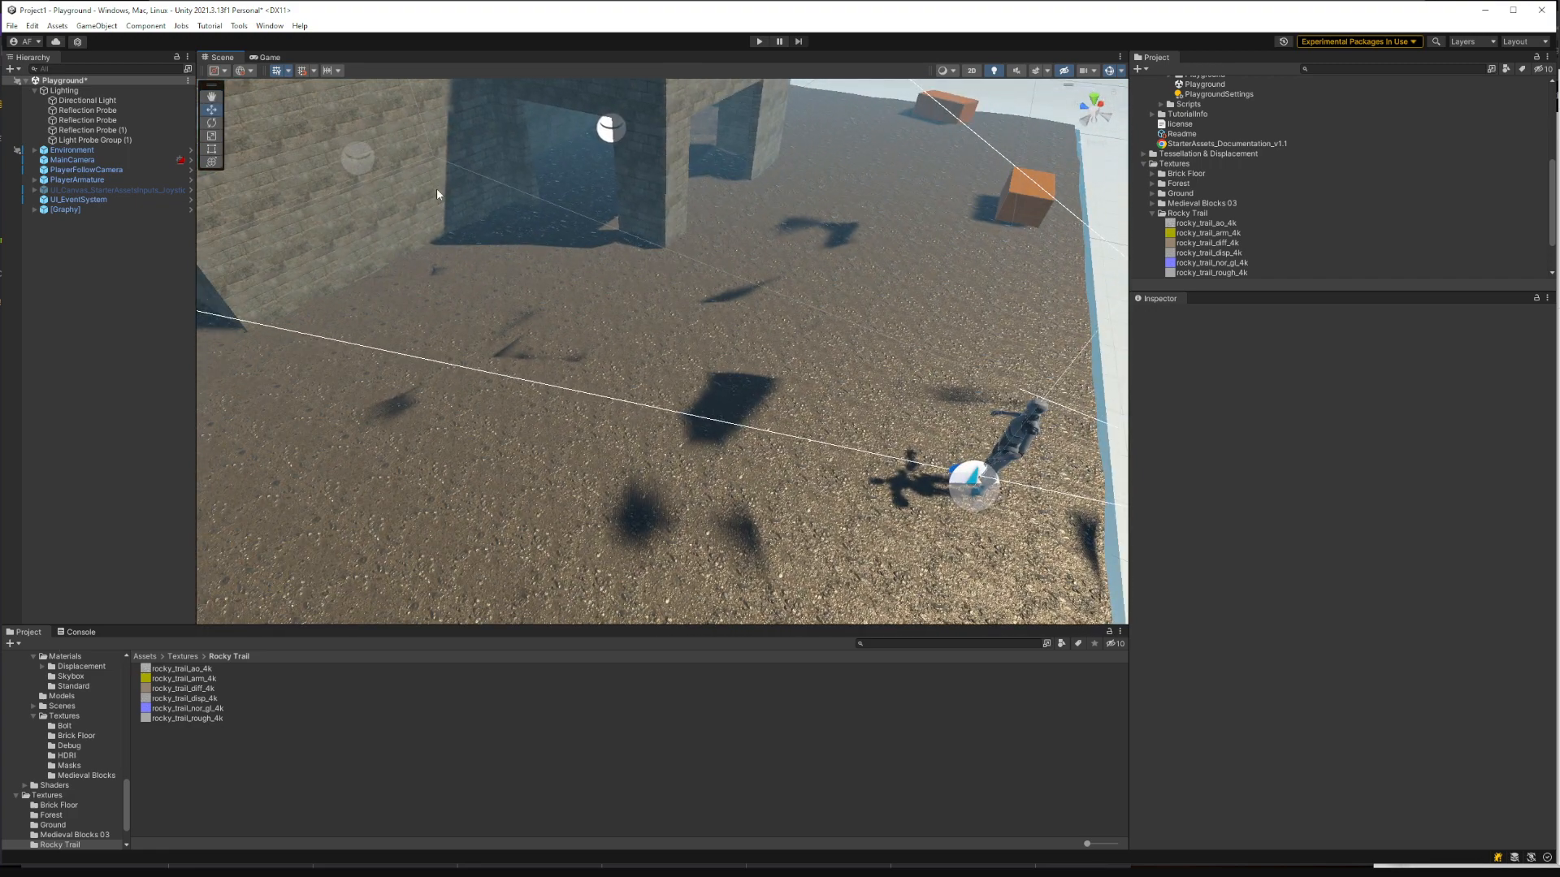
left_click(95, 100)
right_click_drag(501, 194, 540, 190)
key("s")
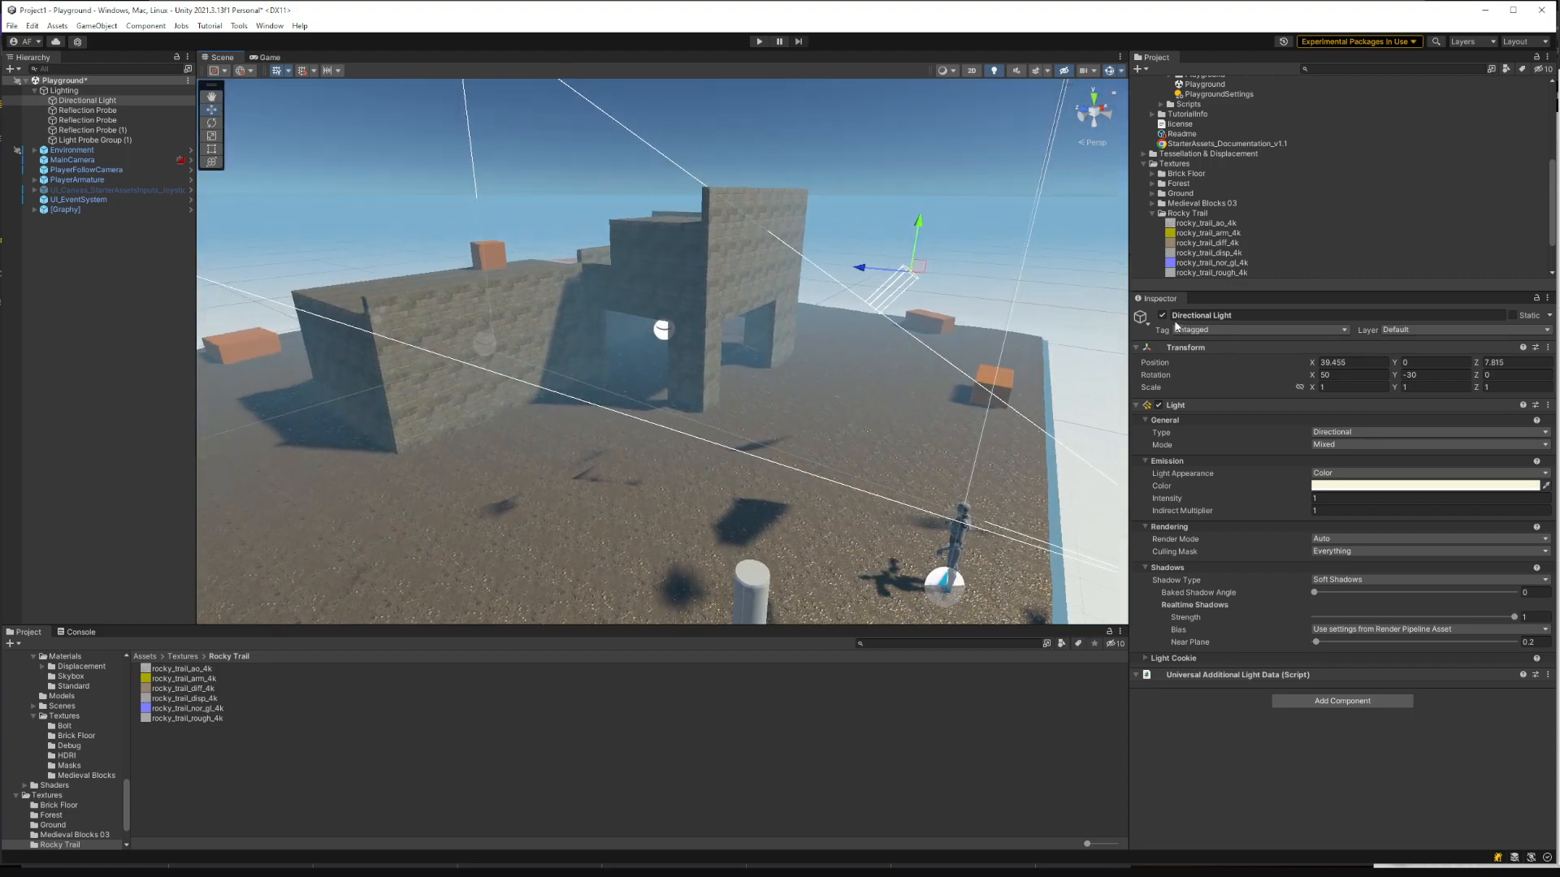
left_click(1163, 316)
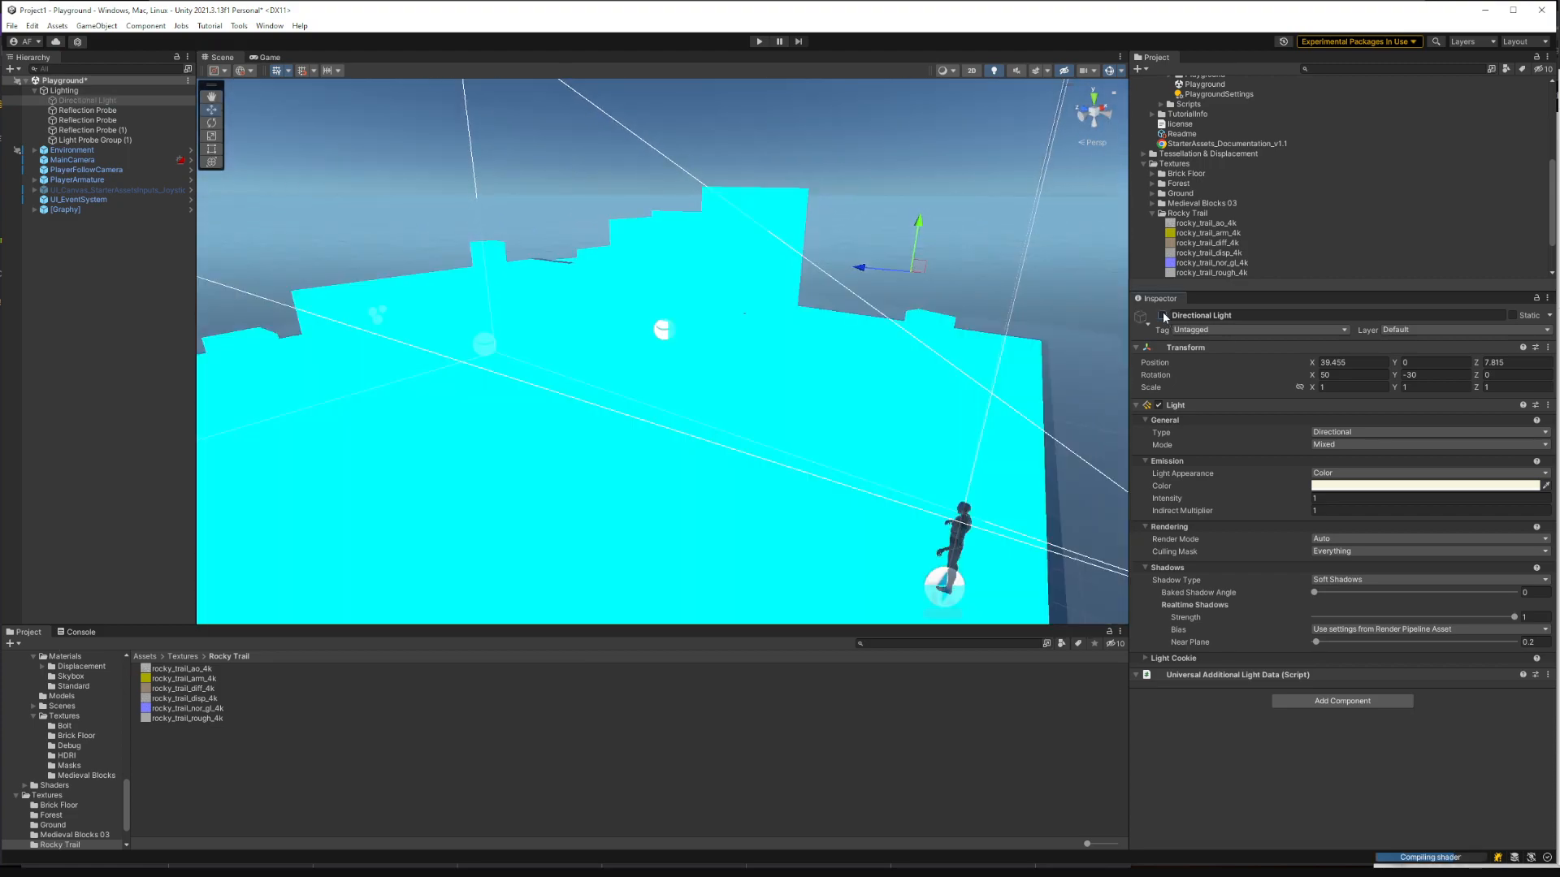
Step: Play-test the scene without the directional light, moving and jumping with the character, and stop the play mode
right_click_drag(779, 302, 631, 244)
key("w")
key("s")
key("w")
key("d")
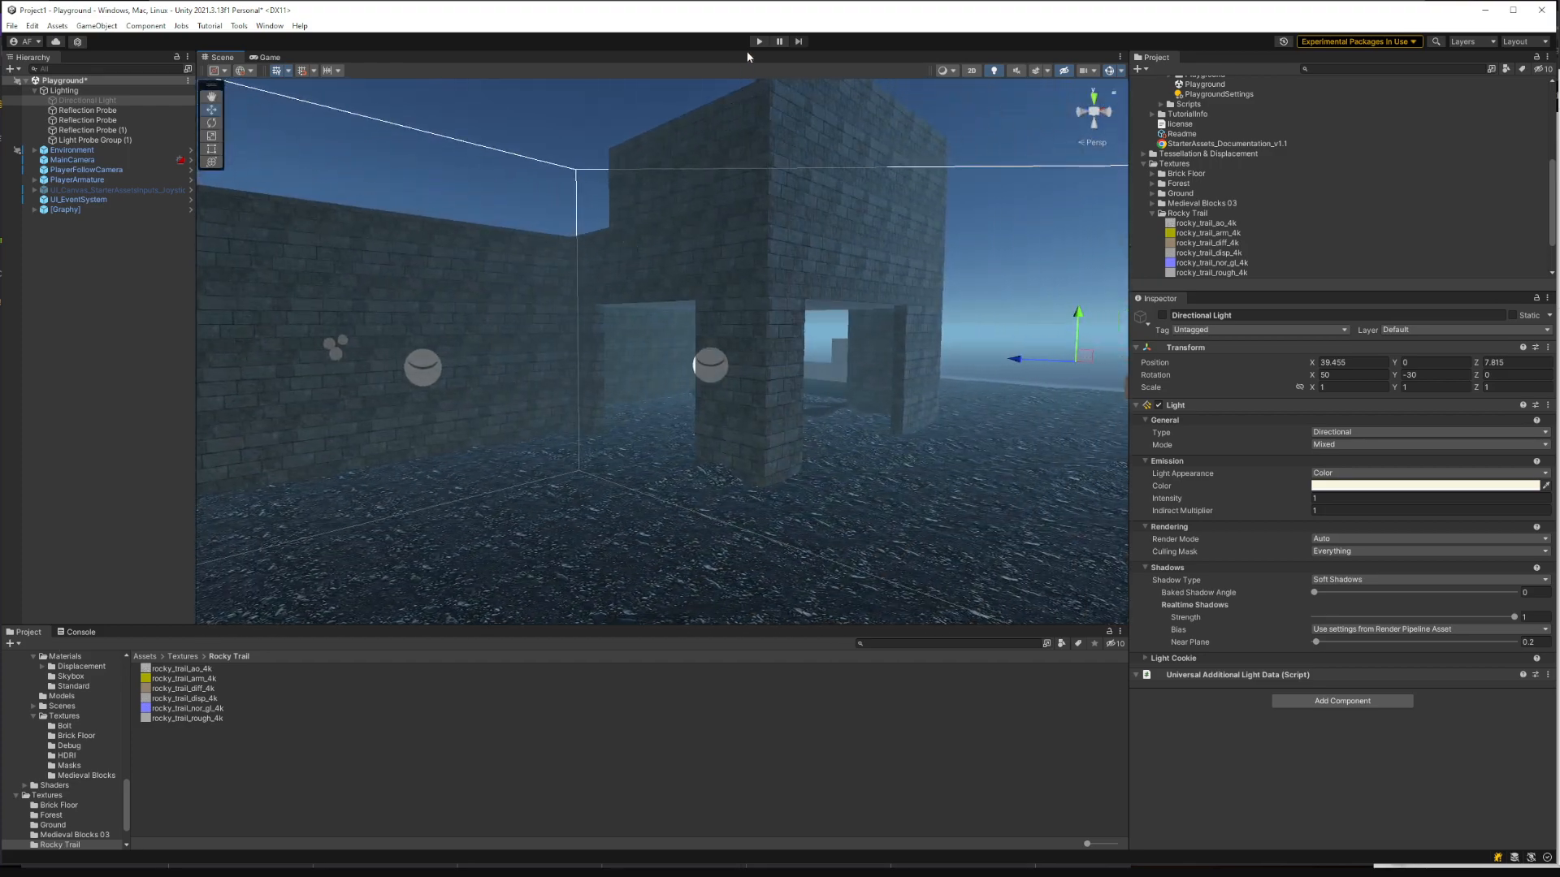
left_click(760, 42)
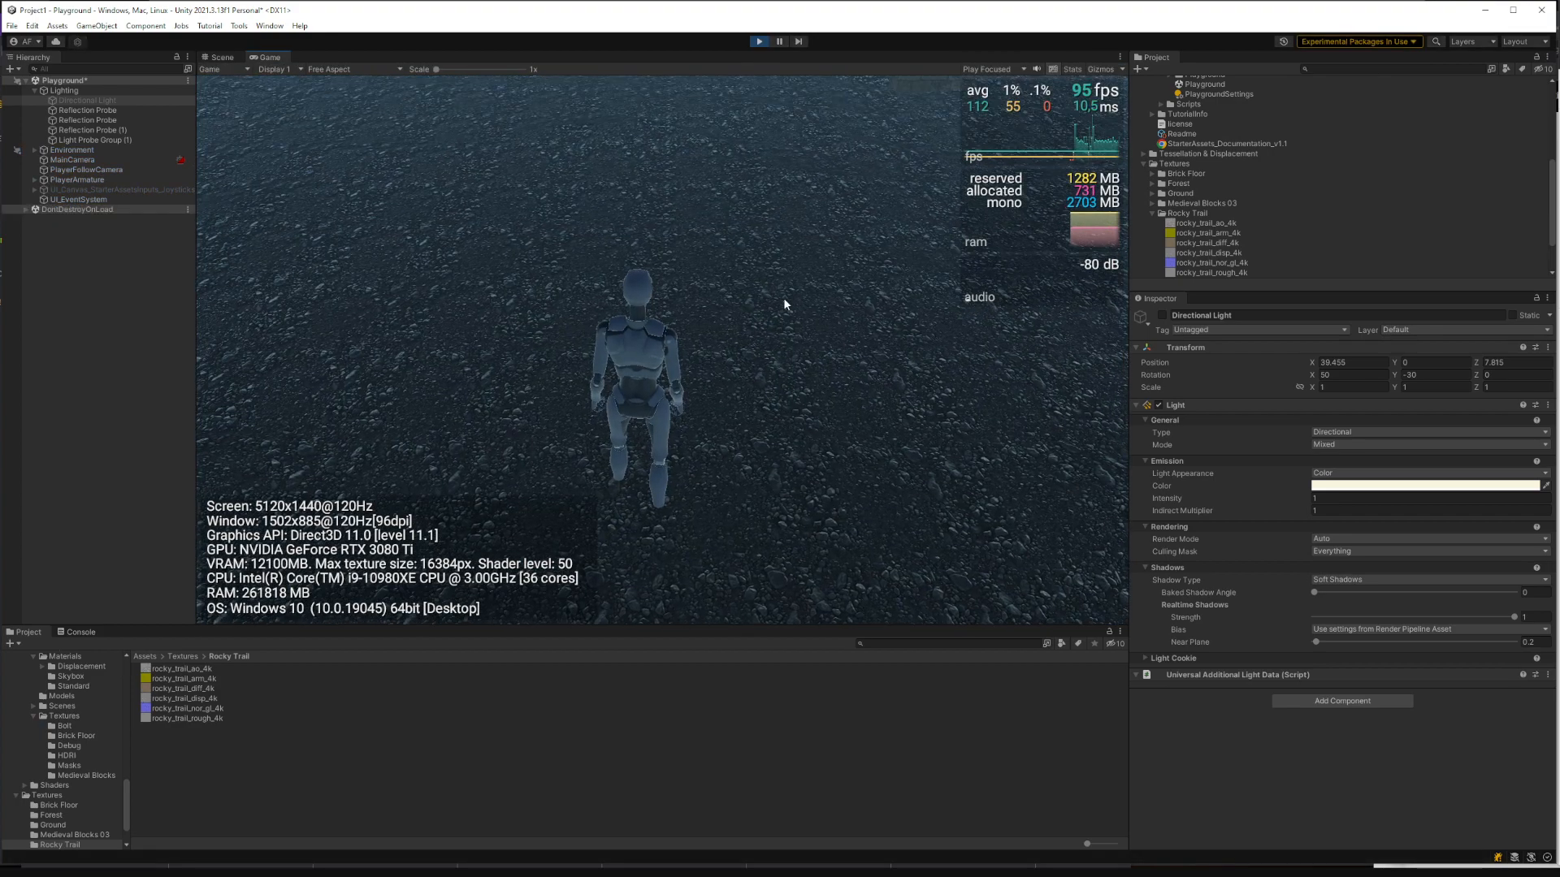
key("w")
key("space")
key("space")
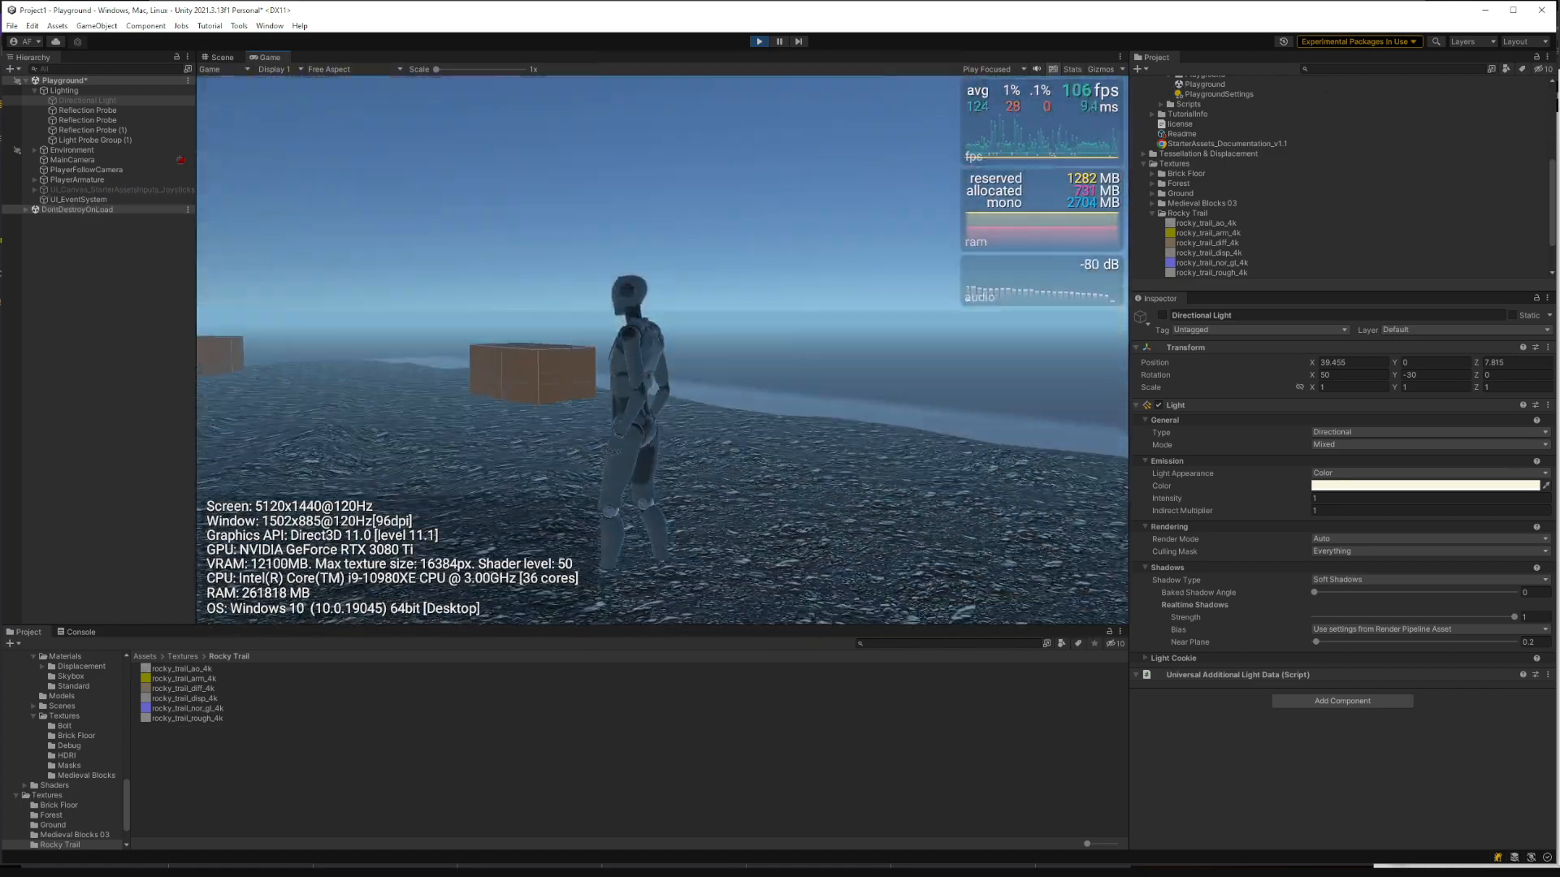
key("Escape")
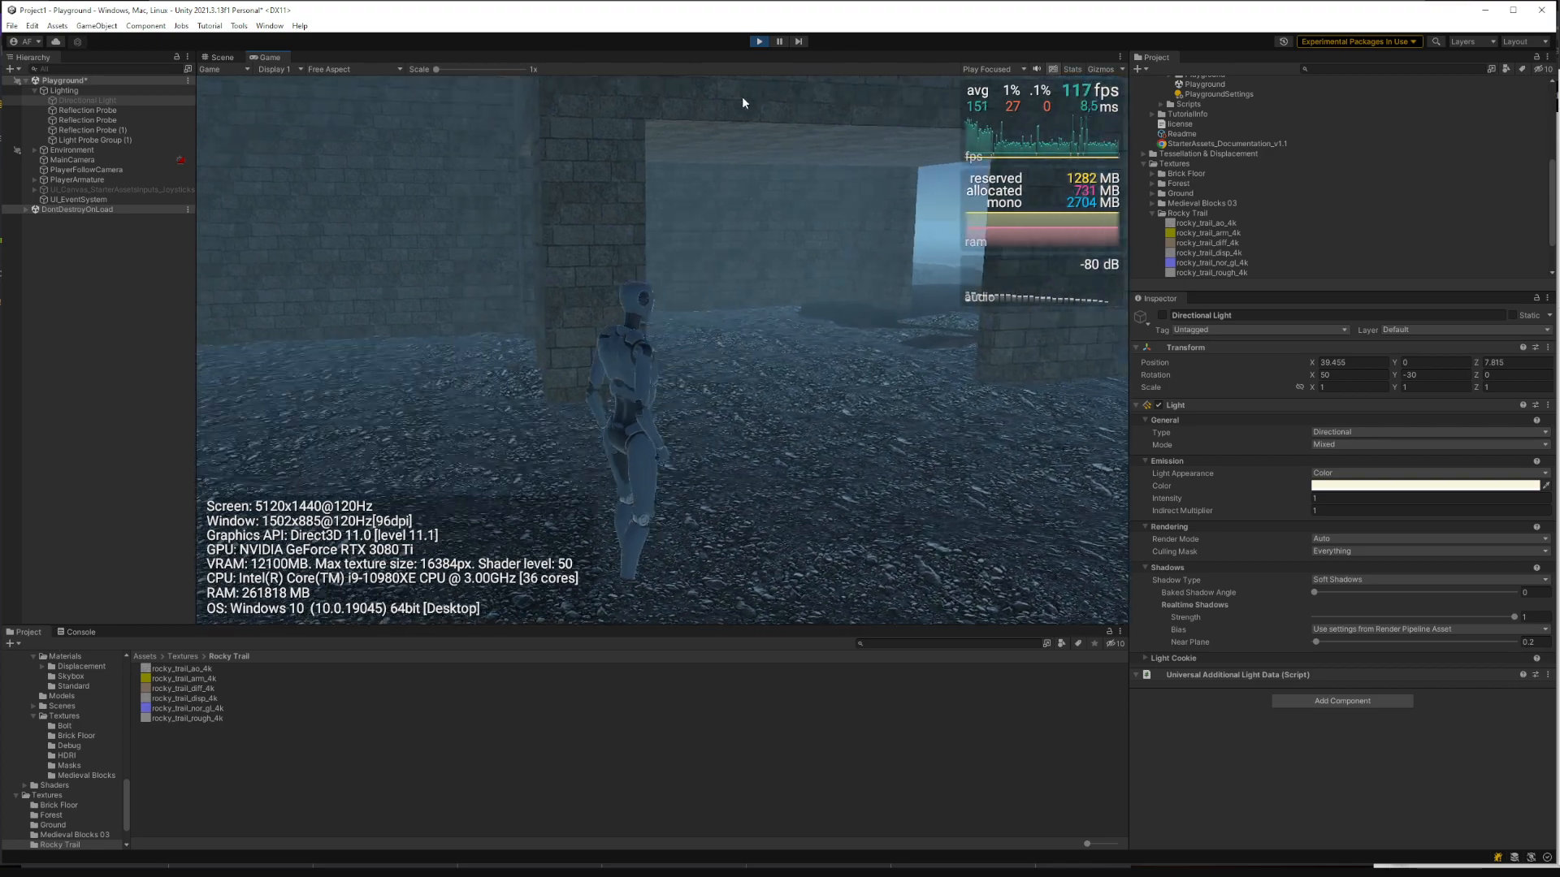
left_click(767, 39)
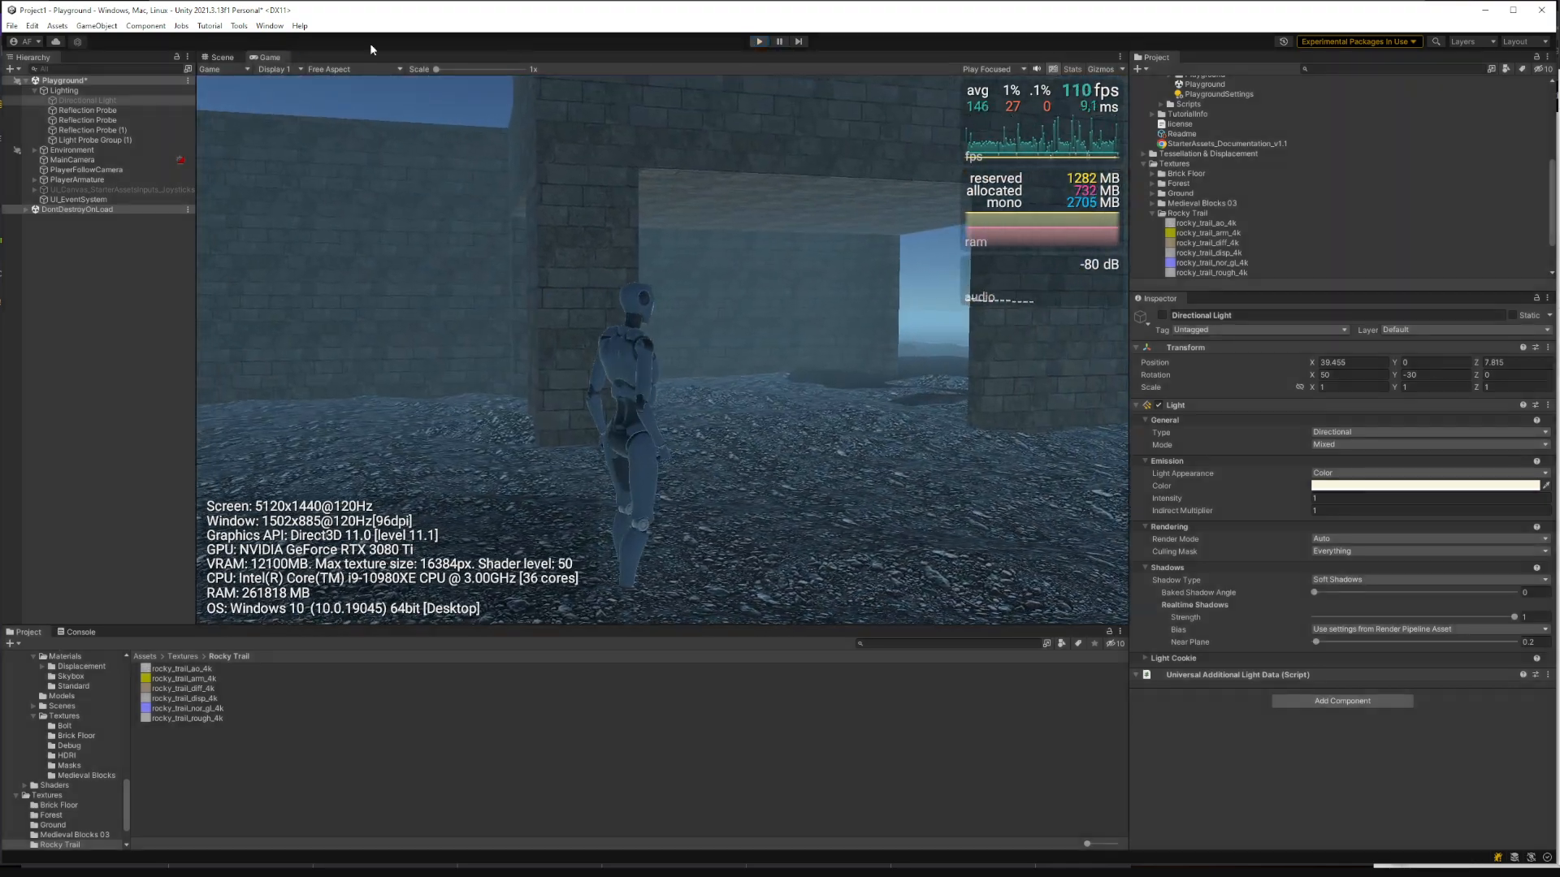
Step: Expand the Environment object and inspect Environment_LightProbeAnchor, Greybox, MainCamera, PlayerFollowCamera and PlayerArmature, then clear the selection
left_click(34, 150)
left_click(71, 170)
left_click(78, 161)
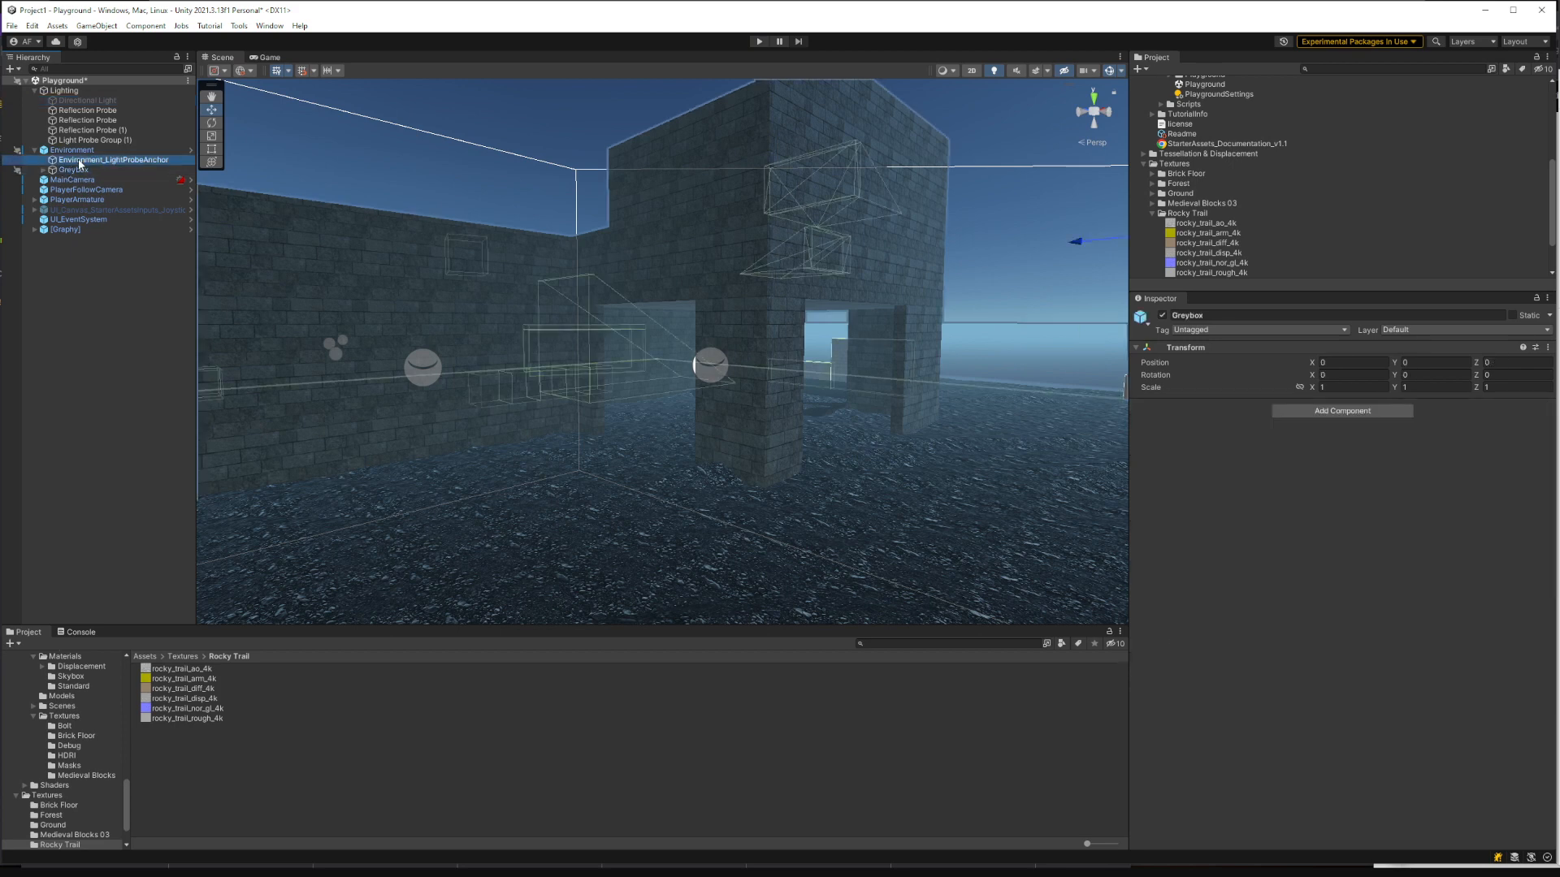
left_click(75, 180)
left_click(75, 172)
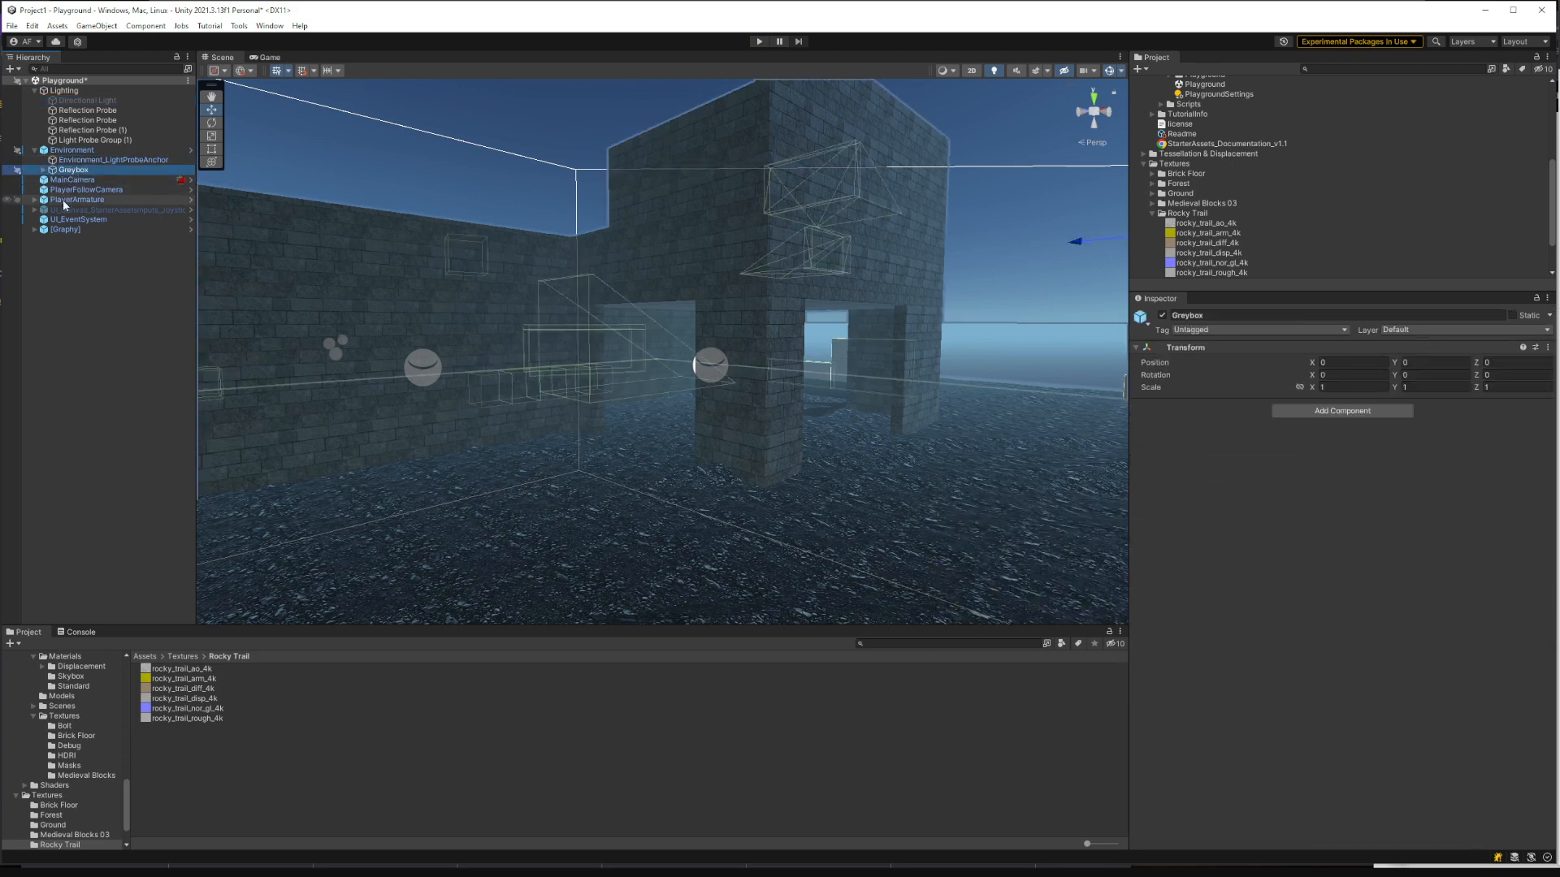
left_click(71, 180)
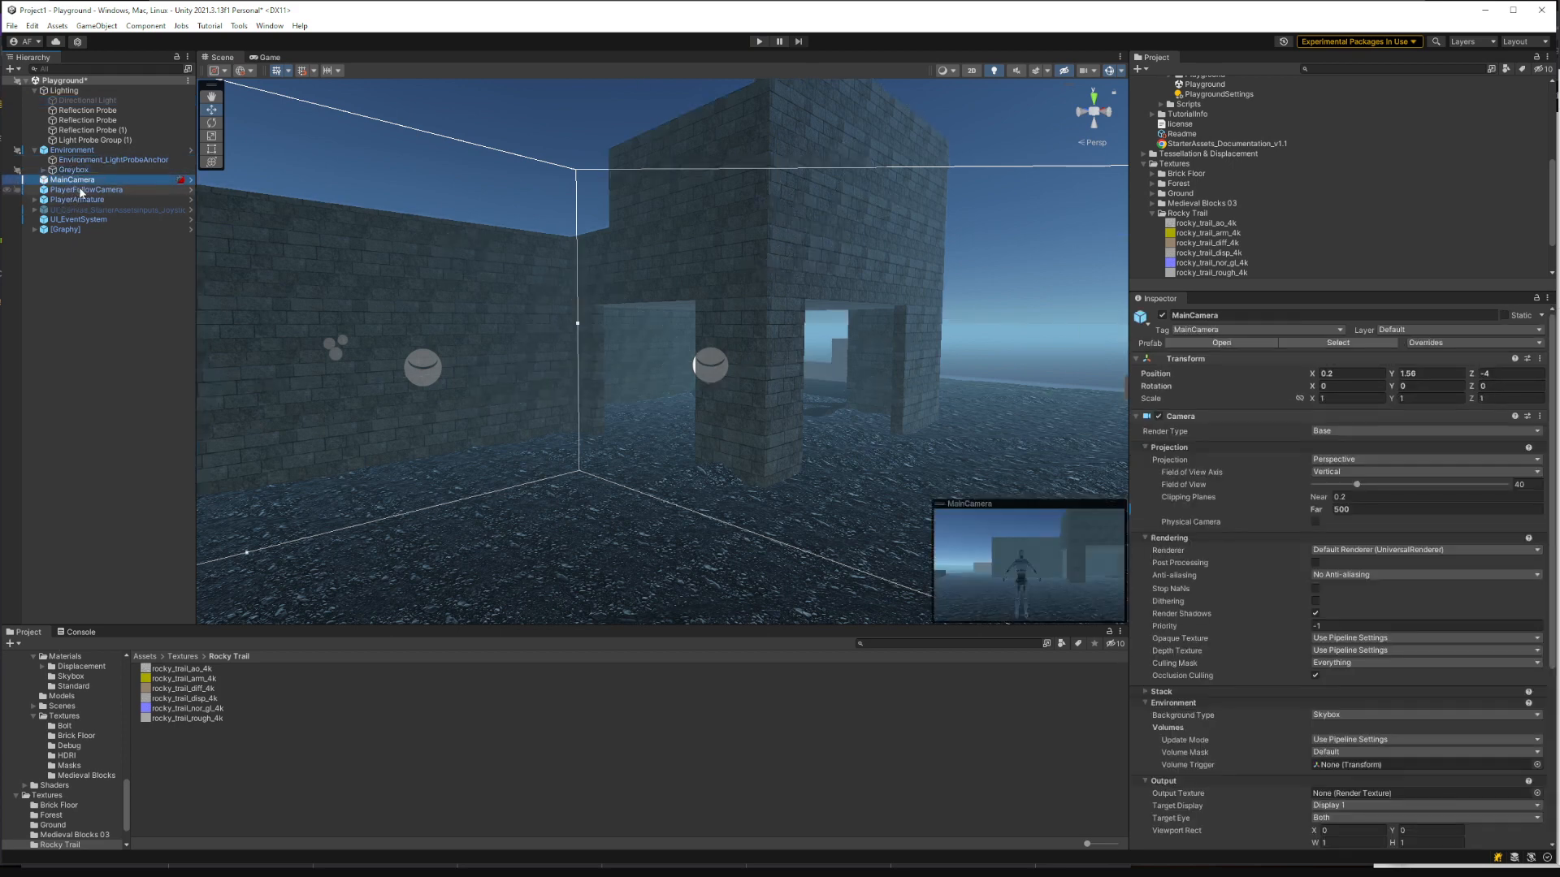
left_click(81, 191)
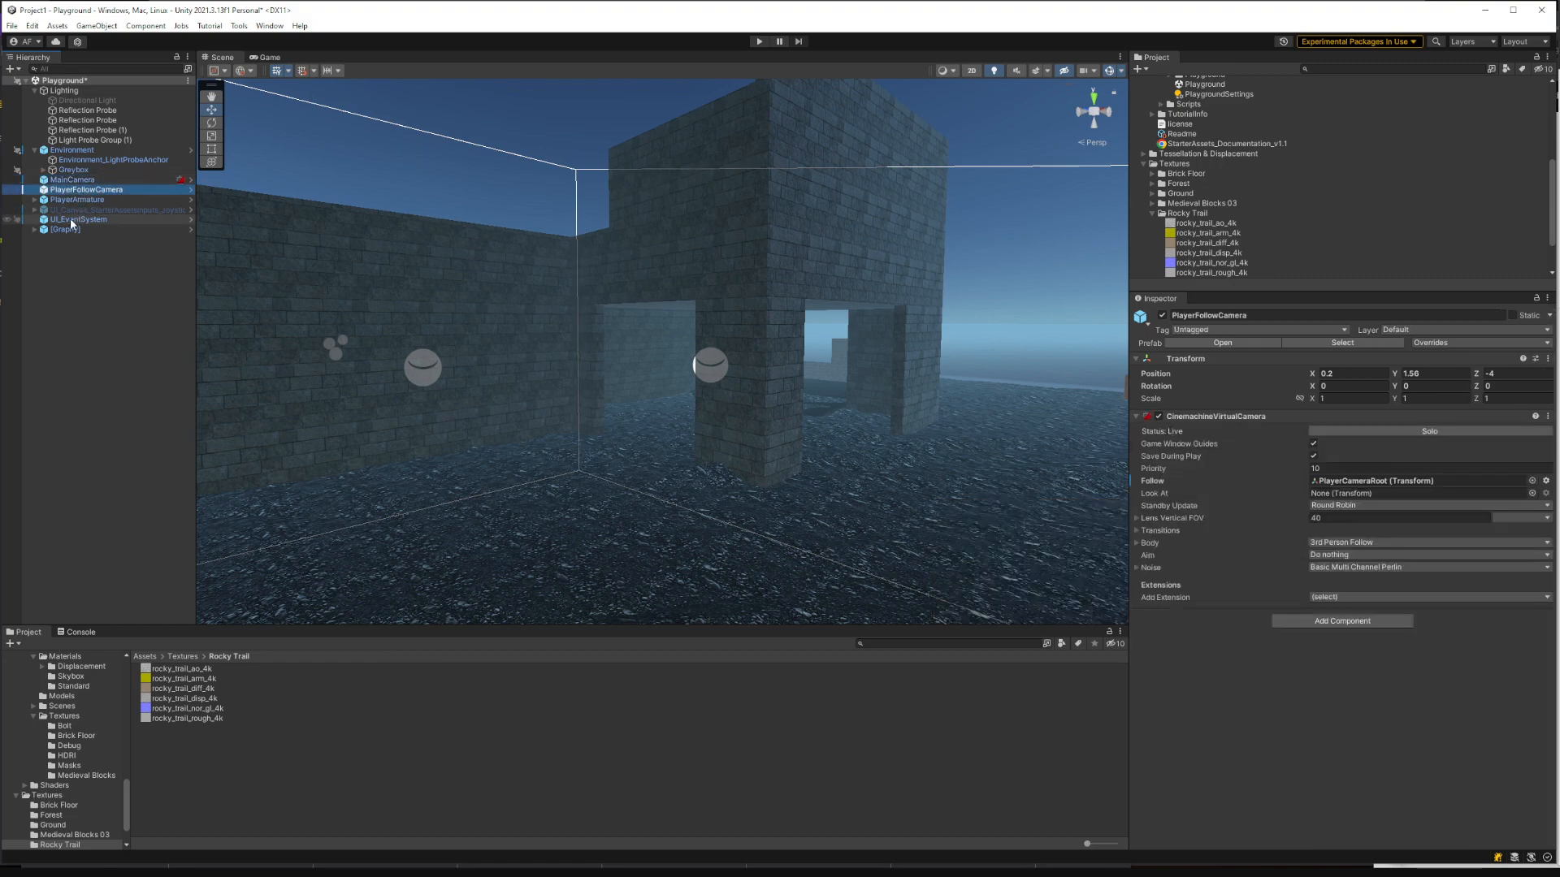
left_click(71, 201)
left_click(376, 124)
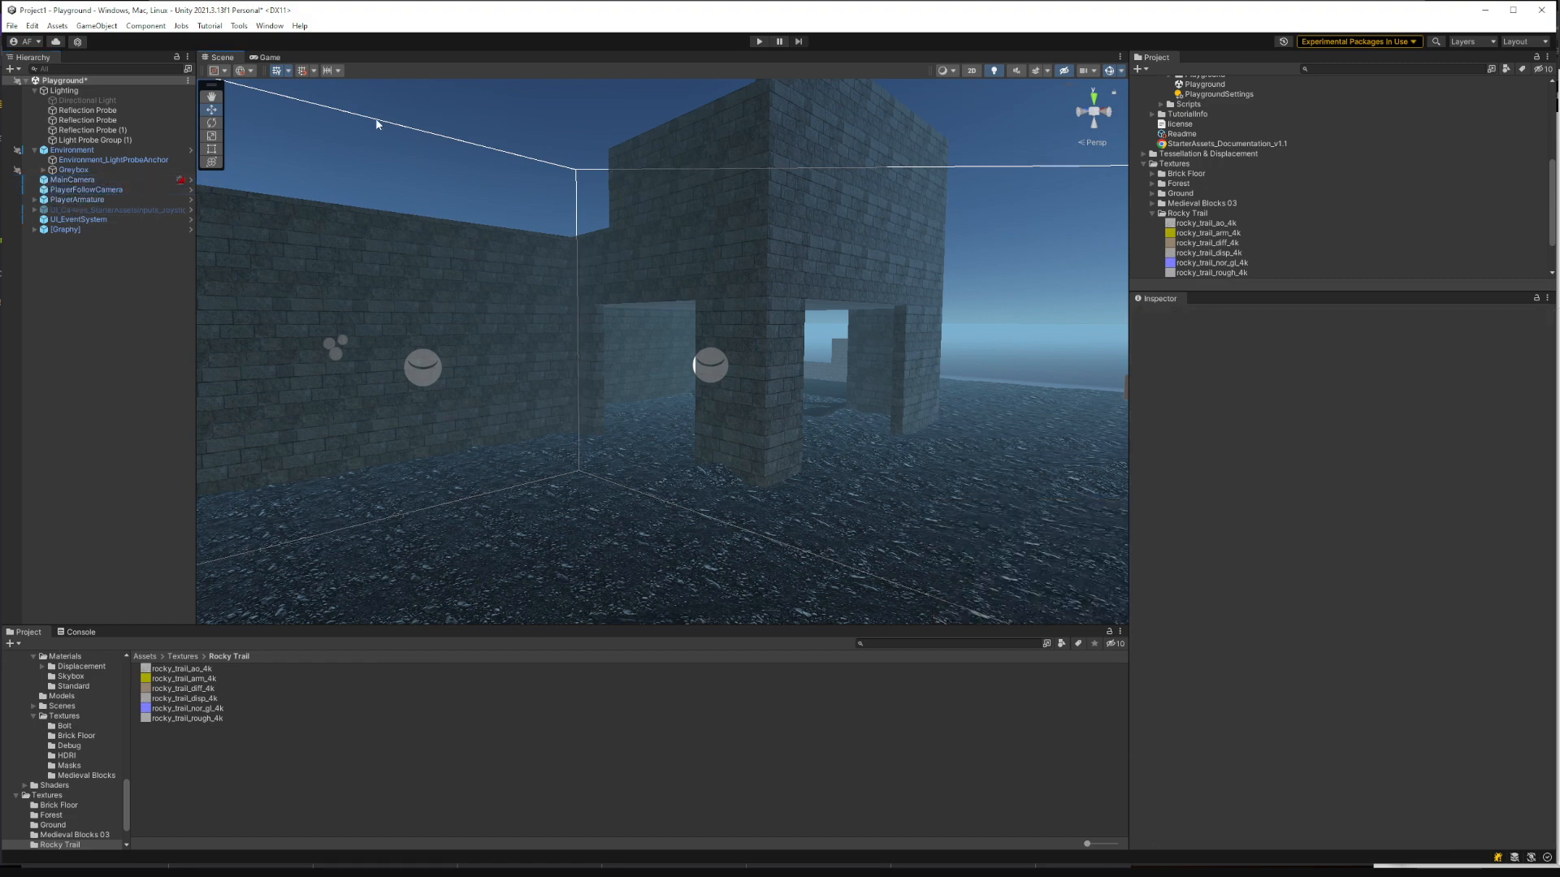
Step: Select the Environment object in the scene and switch it off and on again to check what it contains
right_click_drag(376, 123, 315, 166)
right_click_drag(600, 290, 772, 260)
left_click(774, 257)
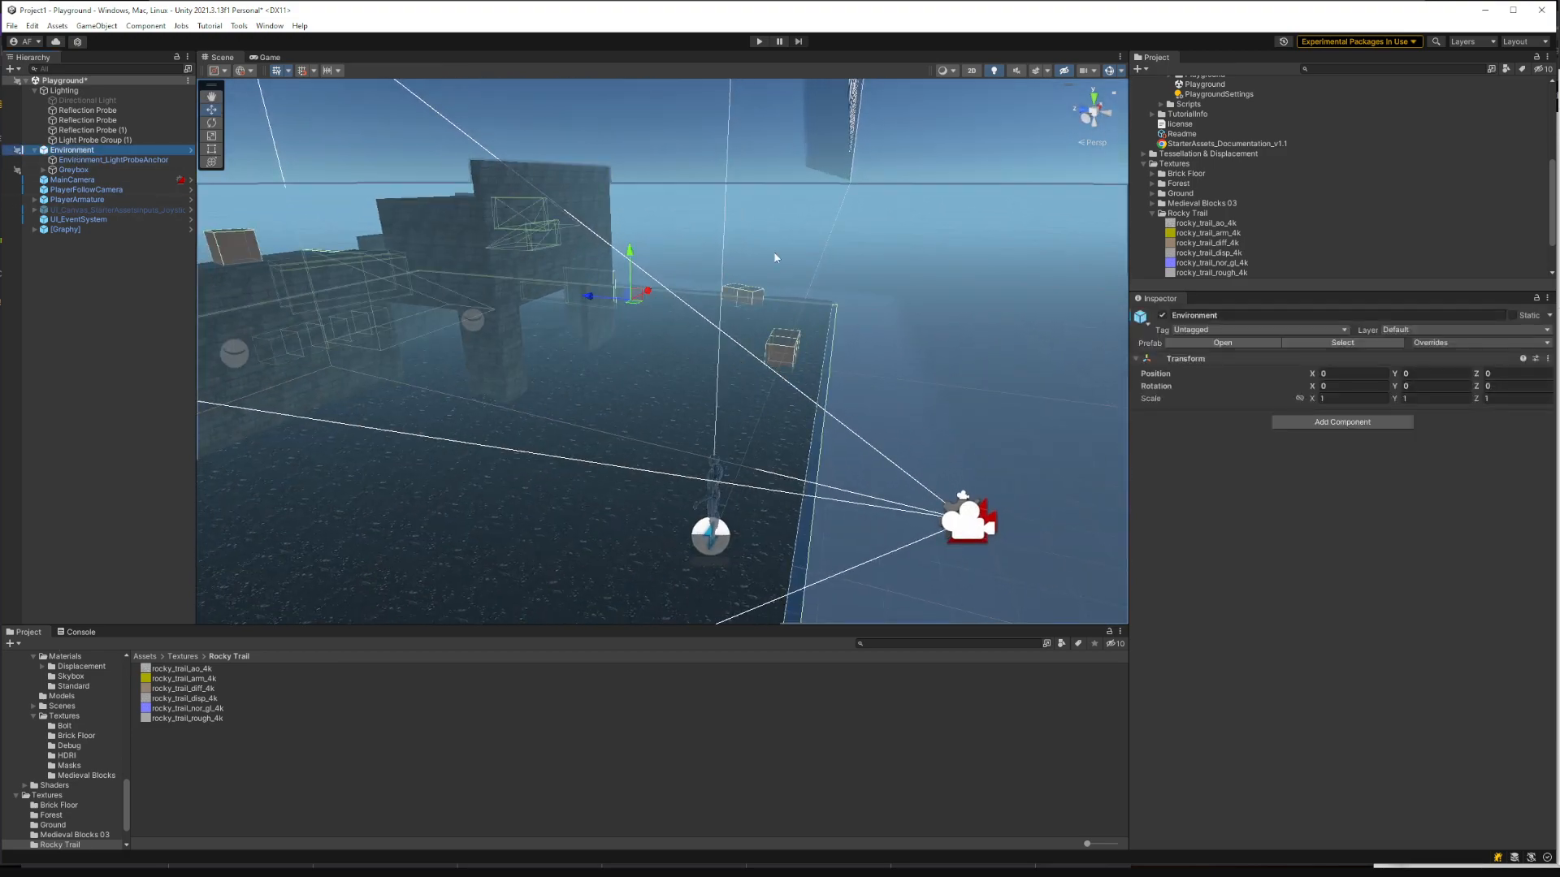
left_click(1162, 316)
left_click(1162, 316)
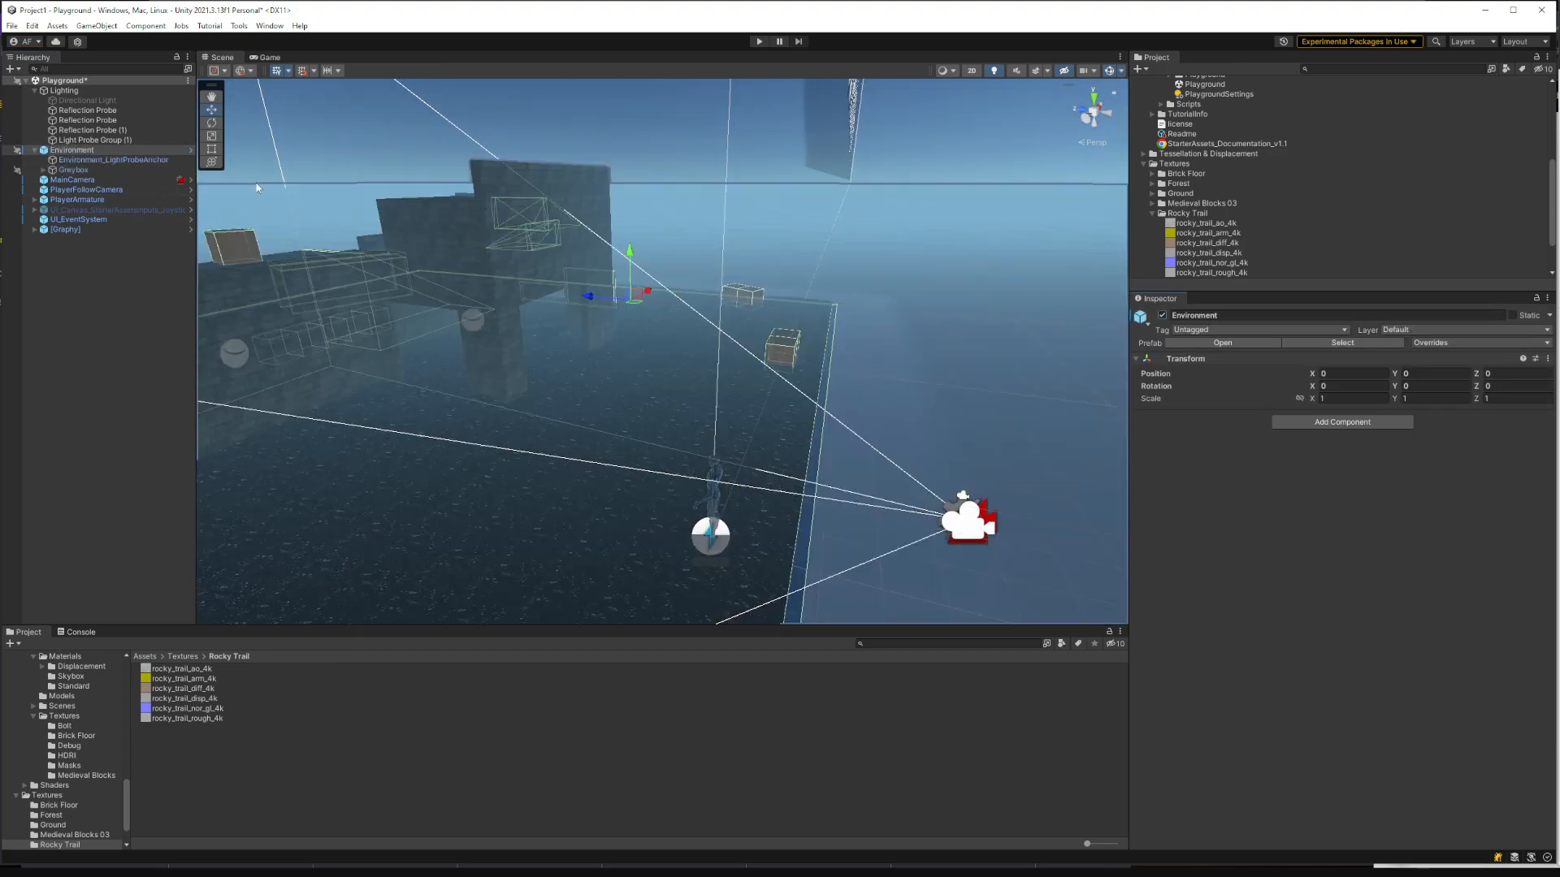
Step: Examine the children of Greybox, including Primitives, Structure_Prefab and Wall_Prefab, and collapse the group again
left_click(43, 170)
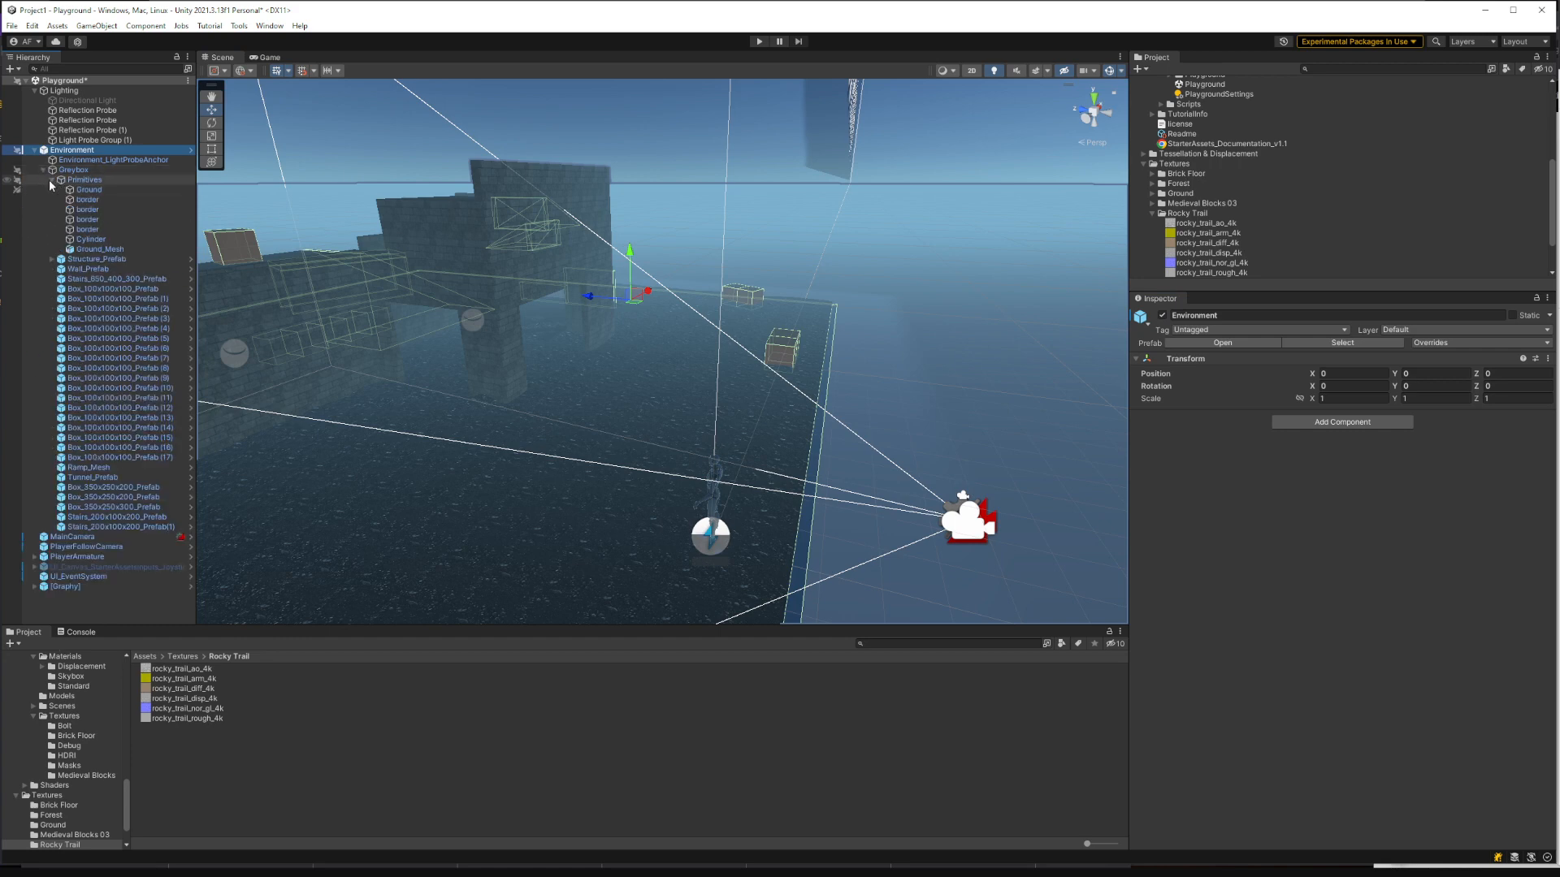
left_click(50, 182)
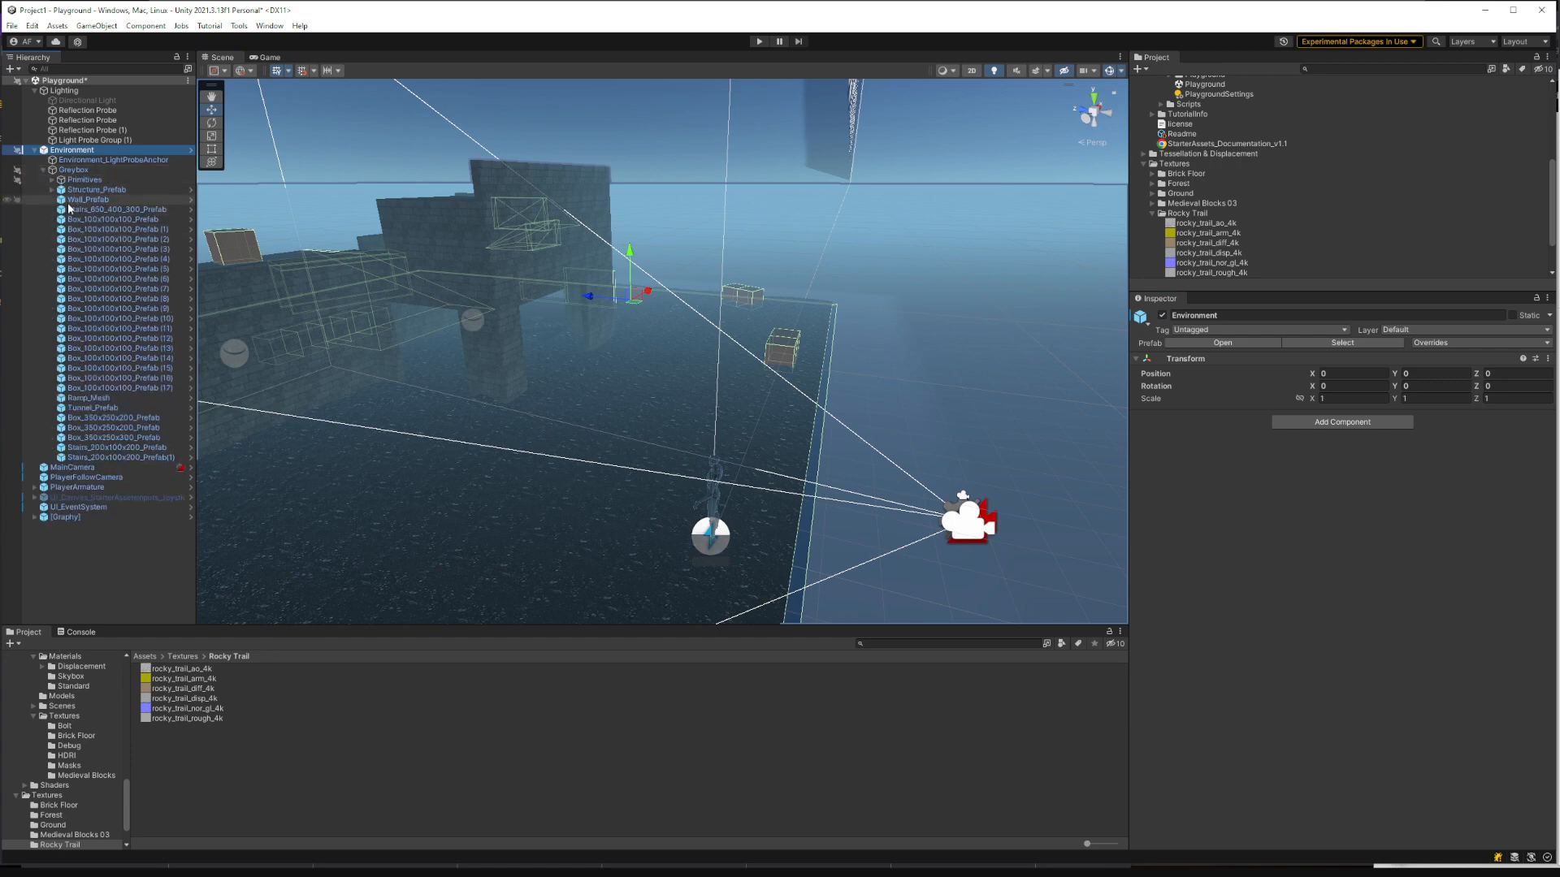
left_click(52, 190)
left_click(52, 190)
left_click(59, 202)
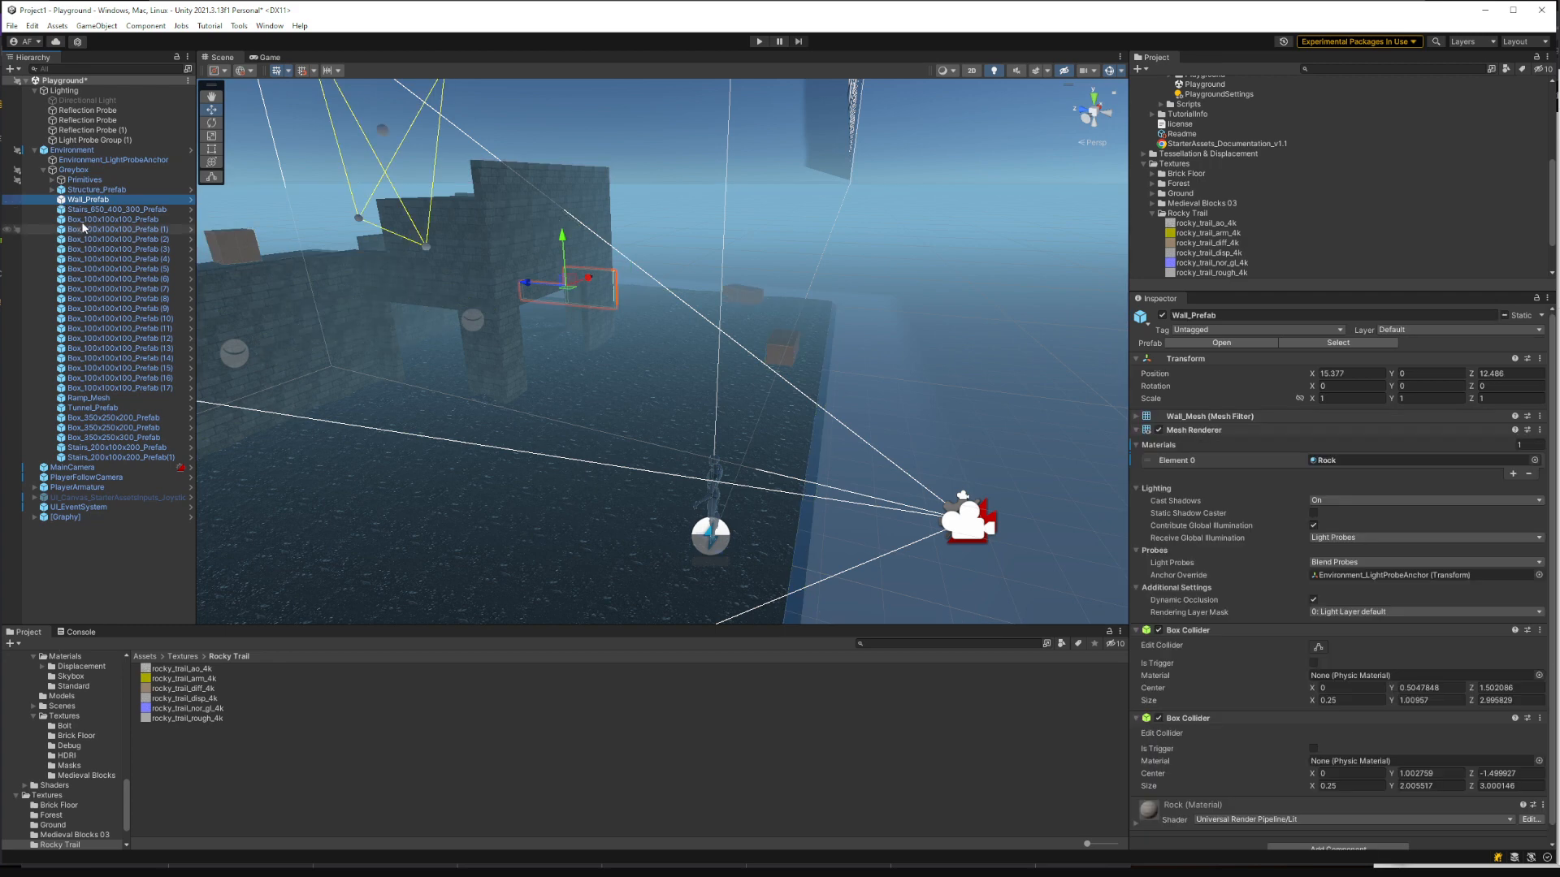
left_click(43, 169)
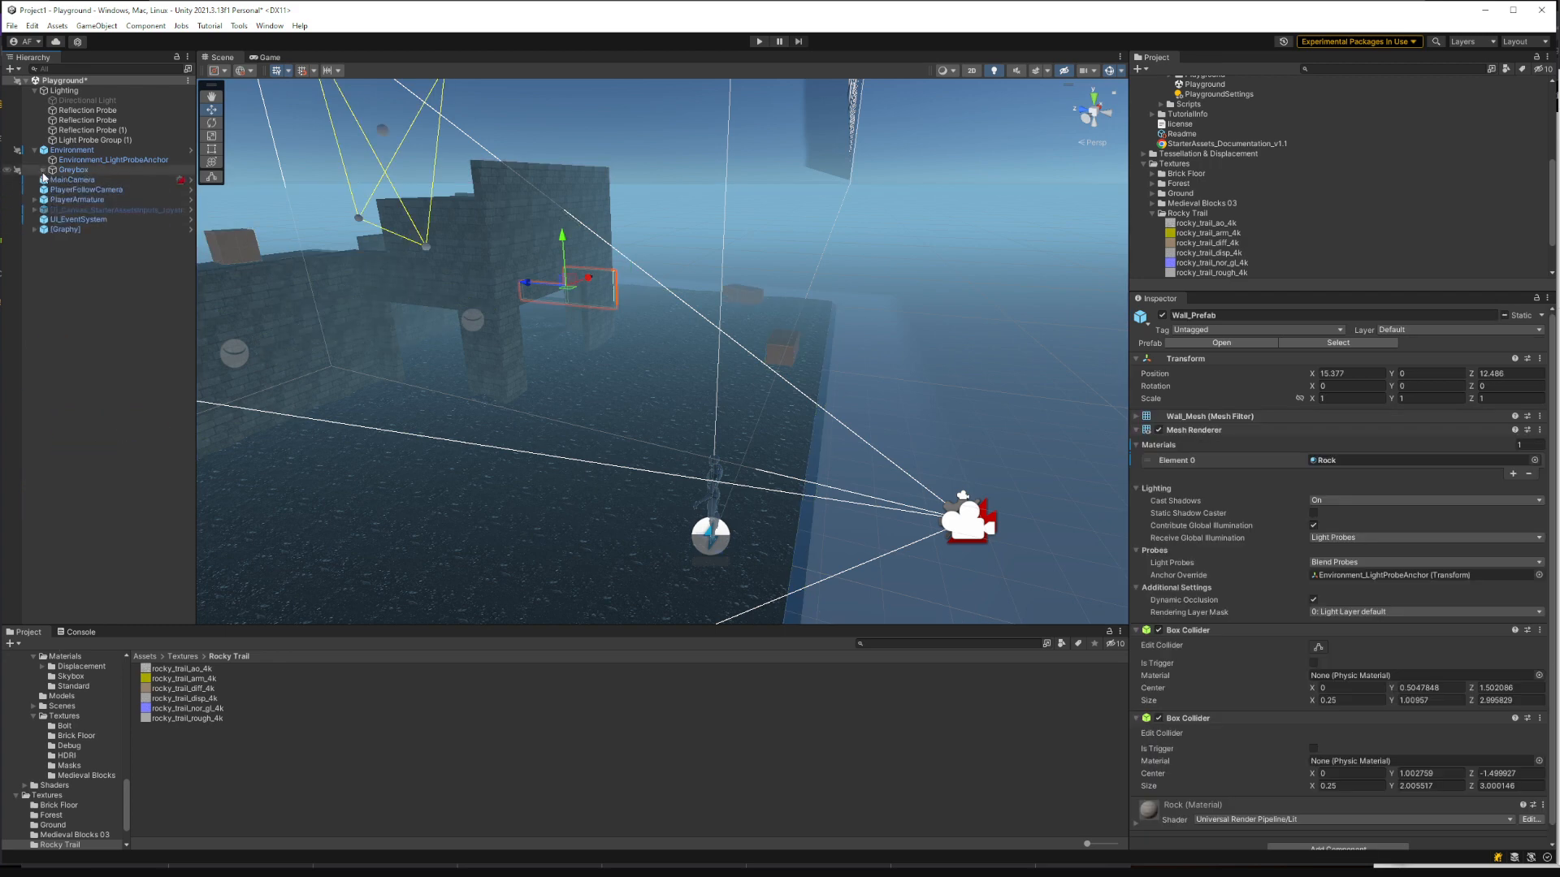
Step: Inspect the components of UI_EventSystem, [Graphy], PlayerArmature, PlayerFollowCamera and MainCamera
left_click(51, 202)
left_click(60, 223)
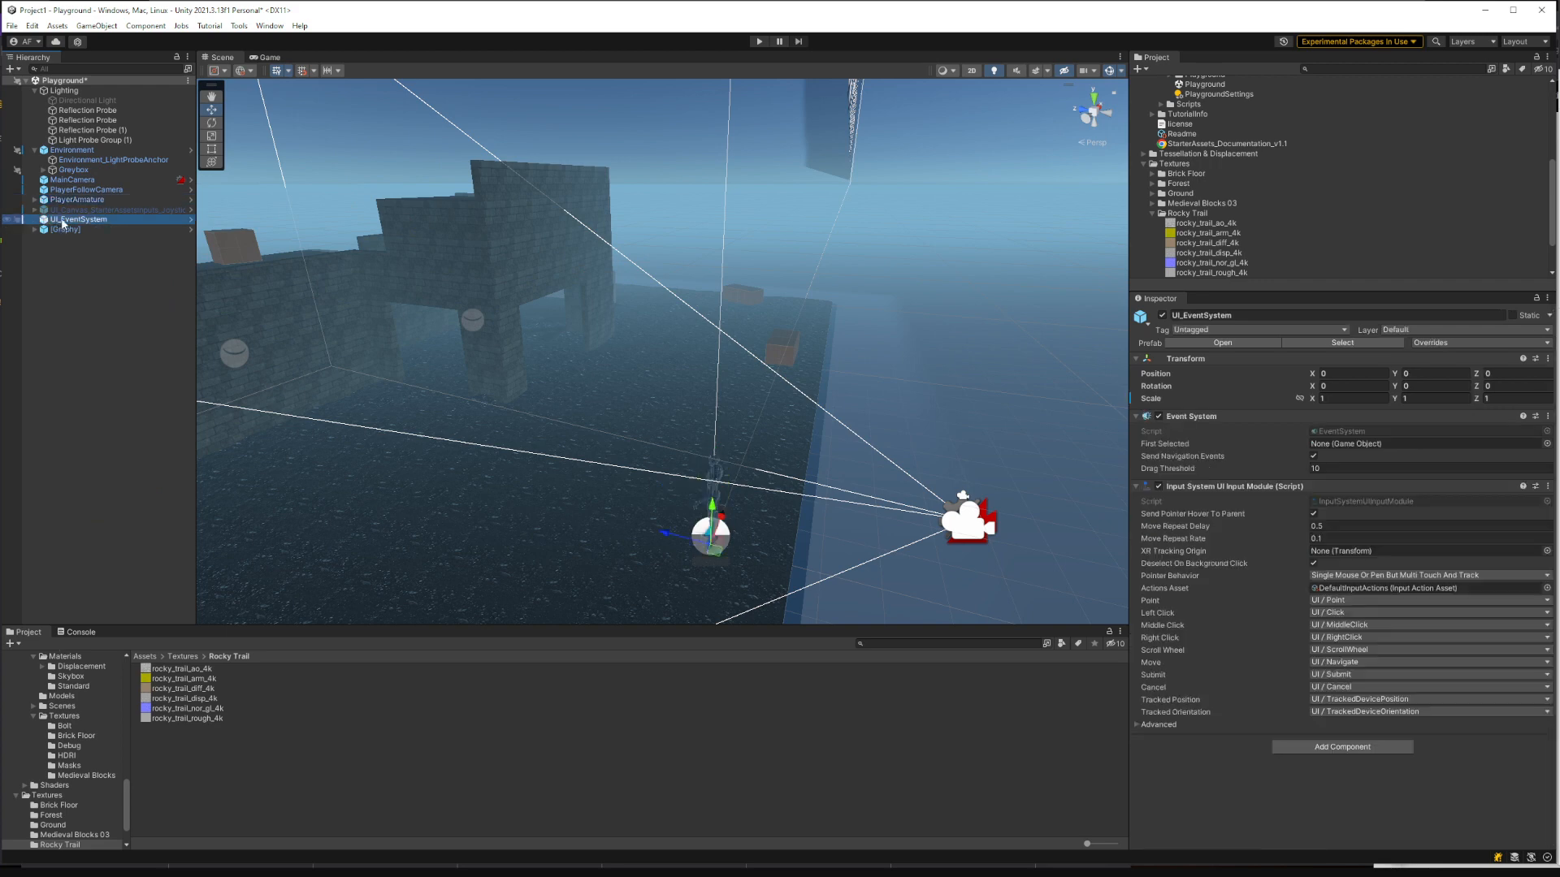
left_click(62, 232)
left_click(73, 200)
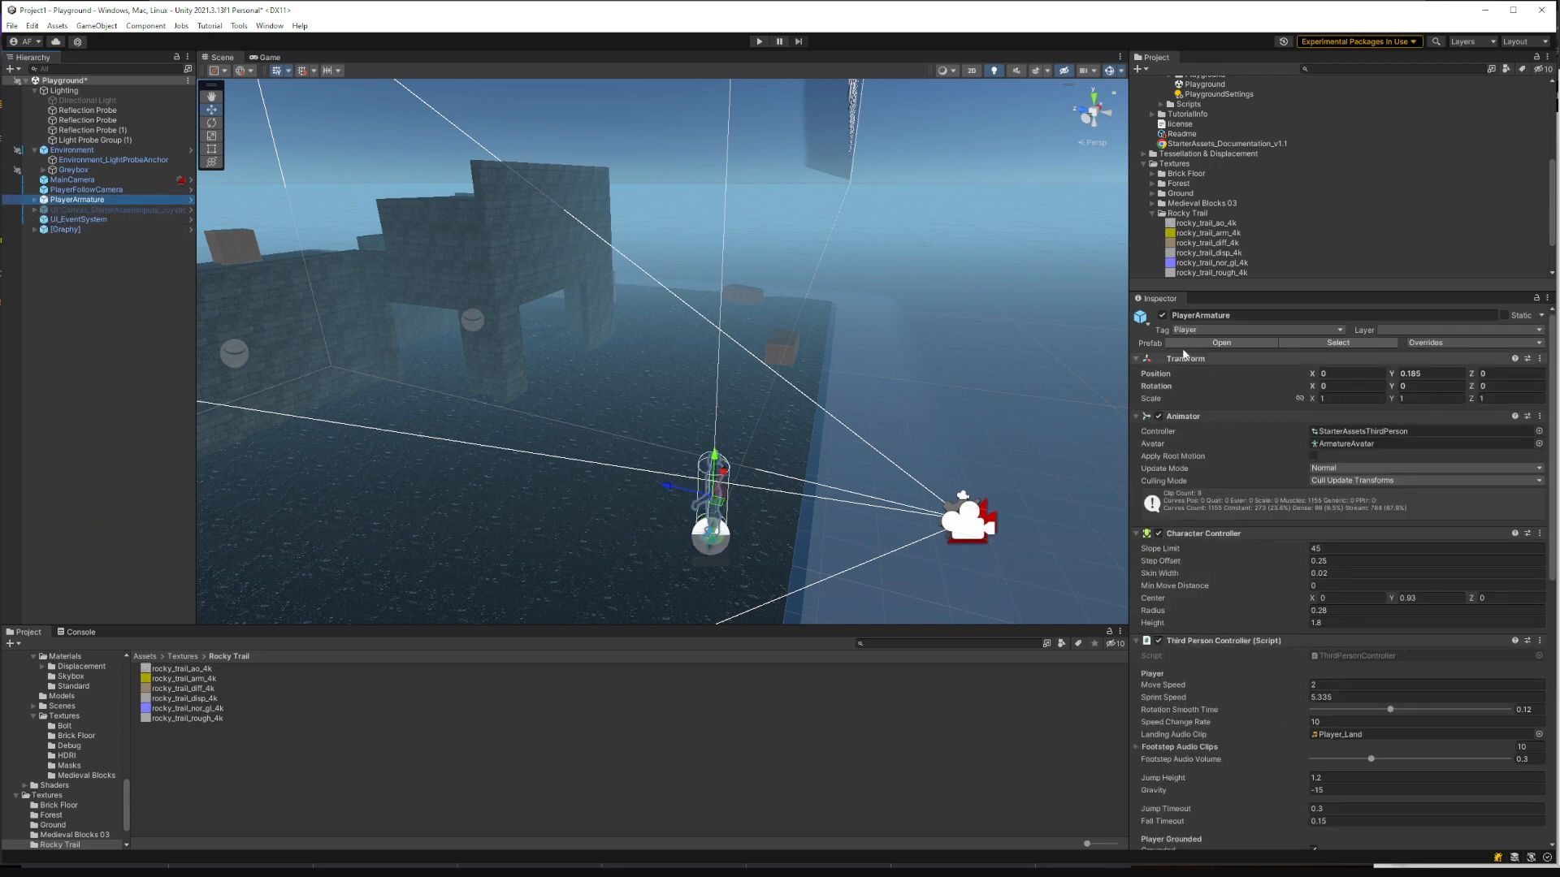
key("Up")
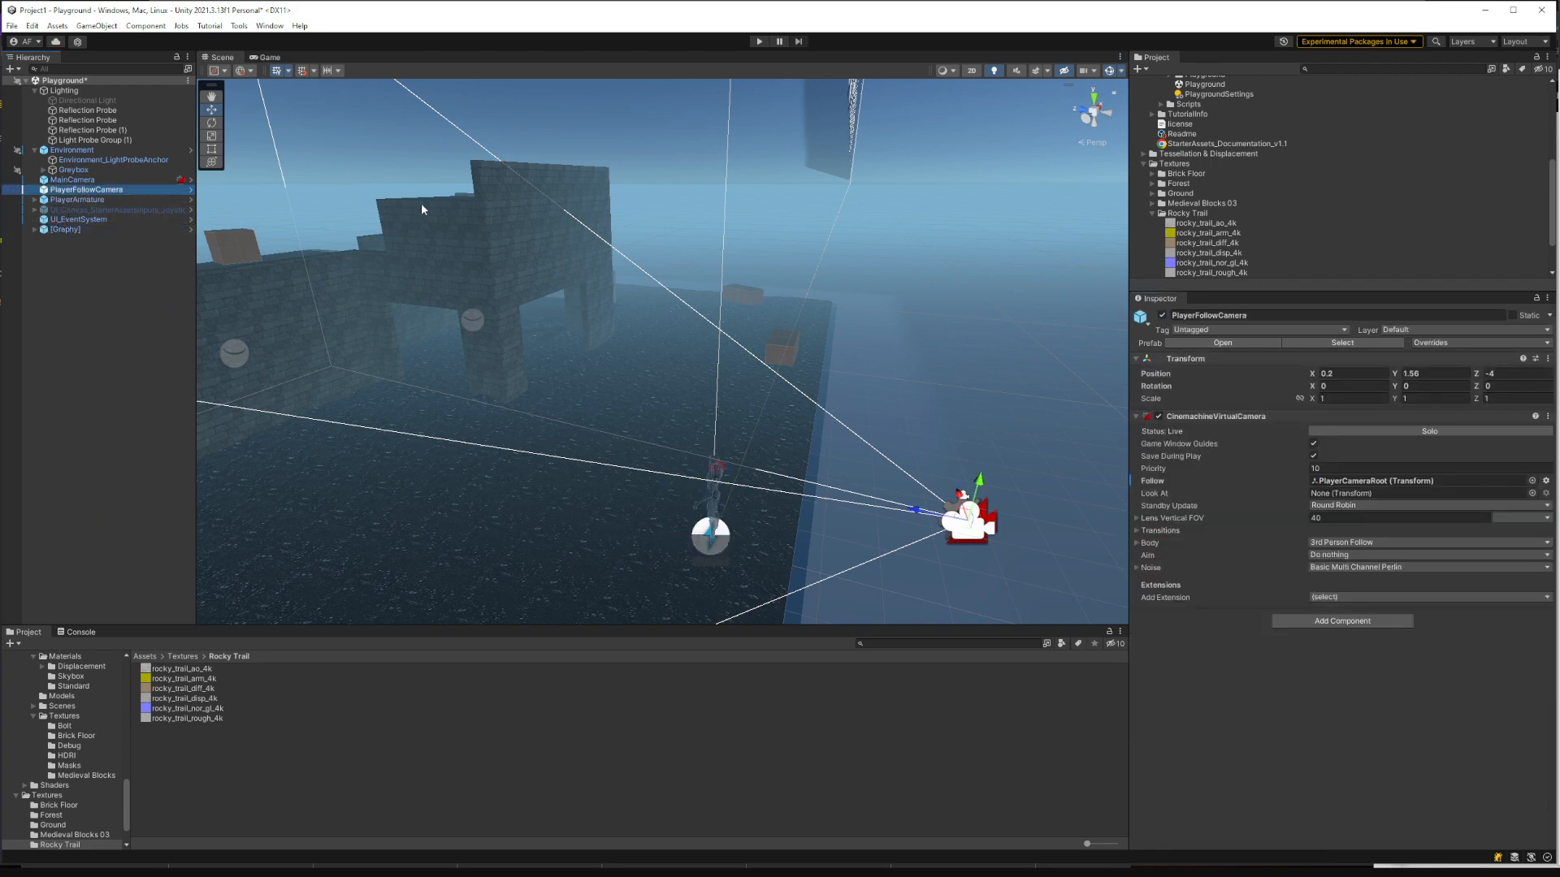
left_click(78, 180)
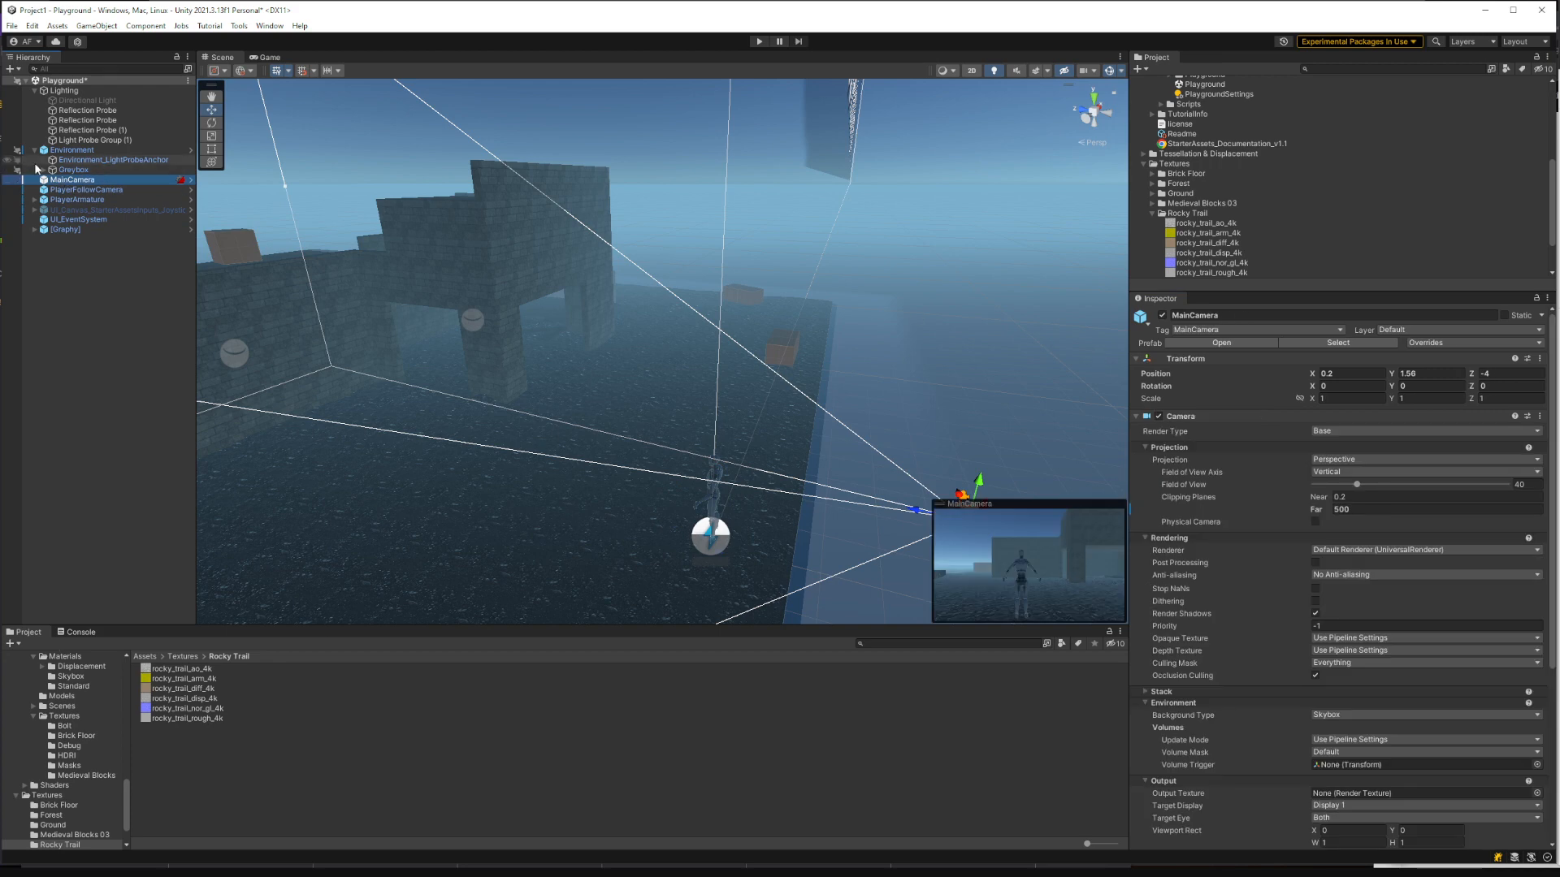
Step: Switch the Greybox object off and on twice to check which geometry it controls
left_click(72, 169)
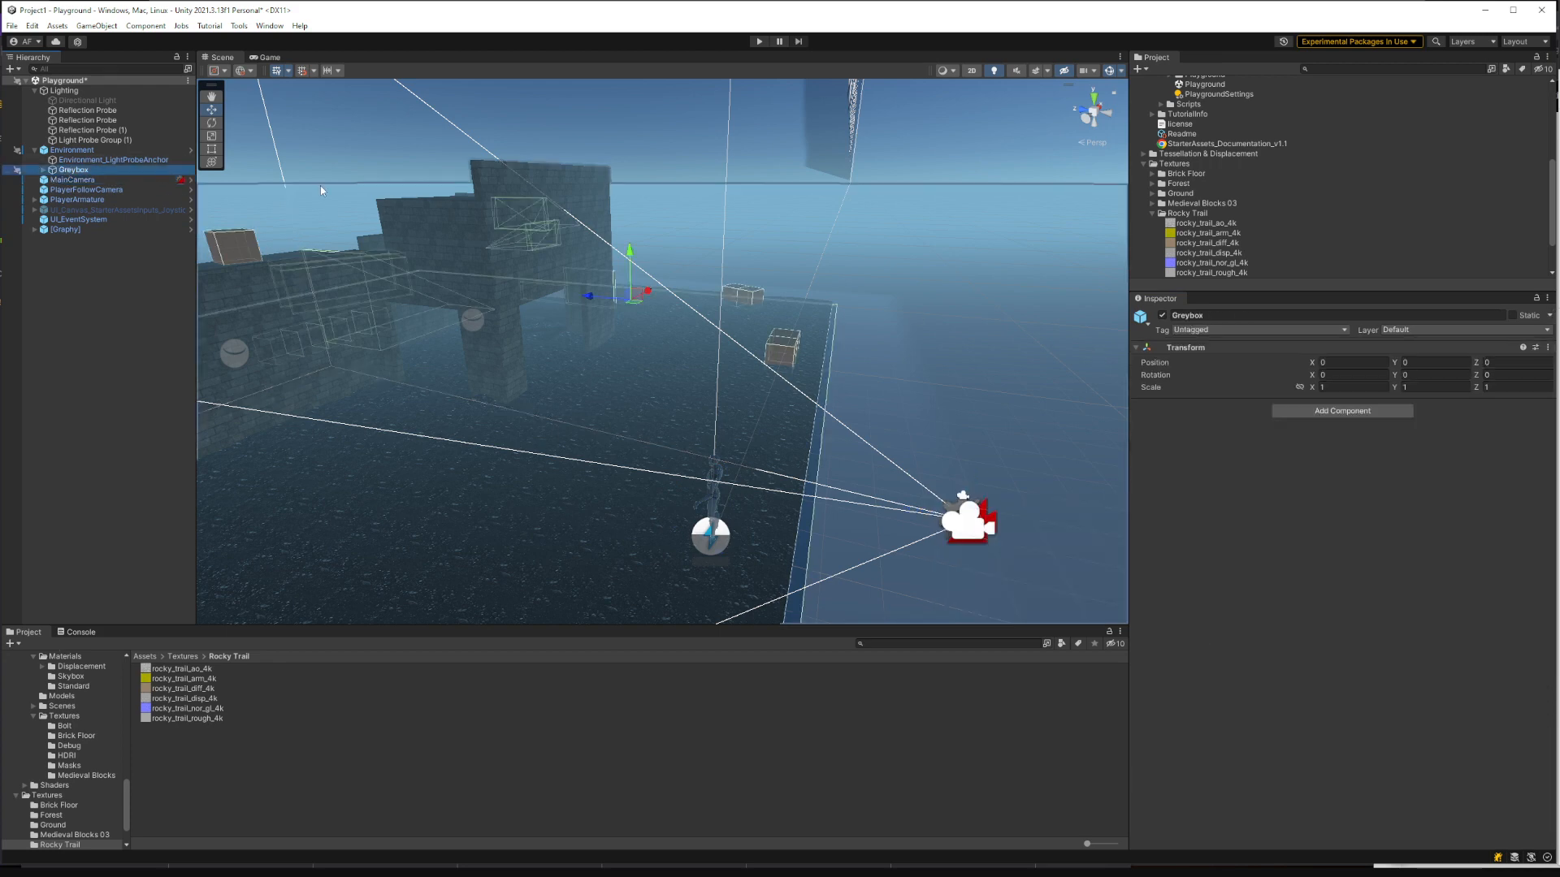
left_click(1161, 316)
left_click(1161, 316)
left_click(1162, 316)
left_click(1161, 316)
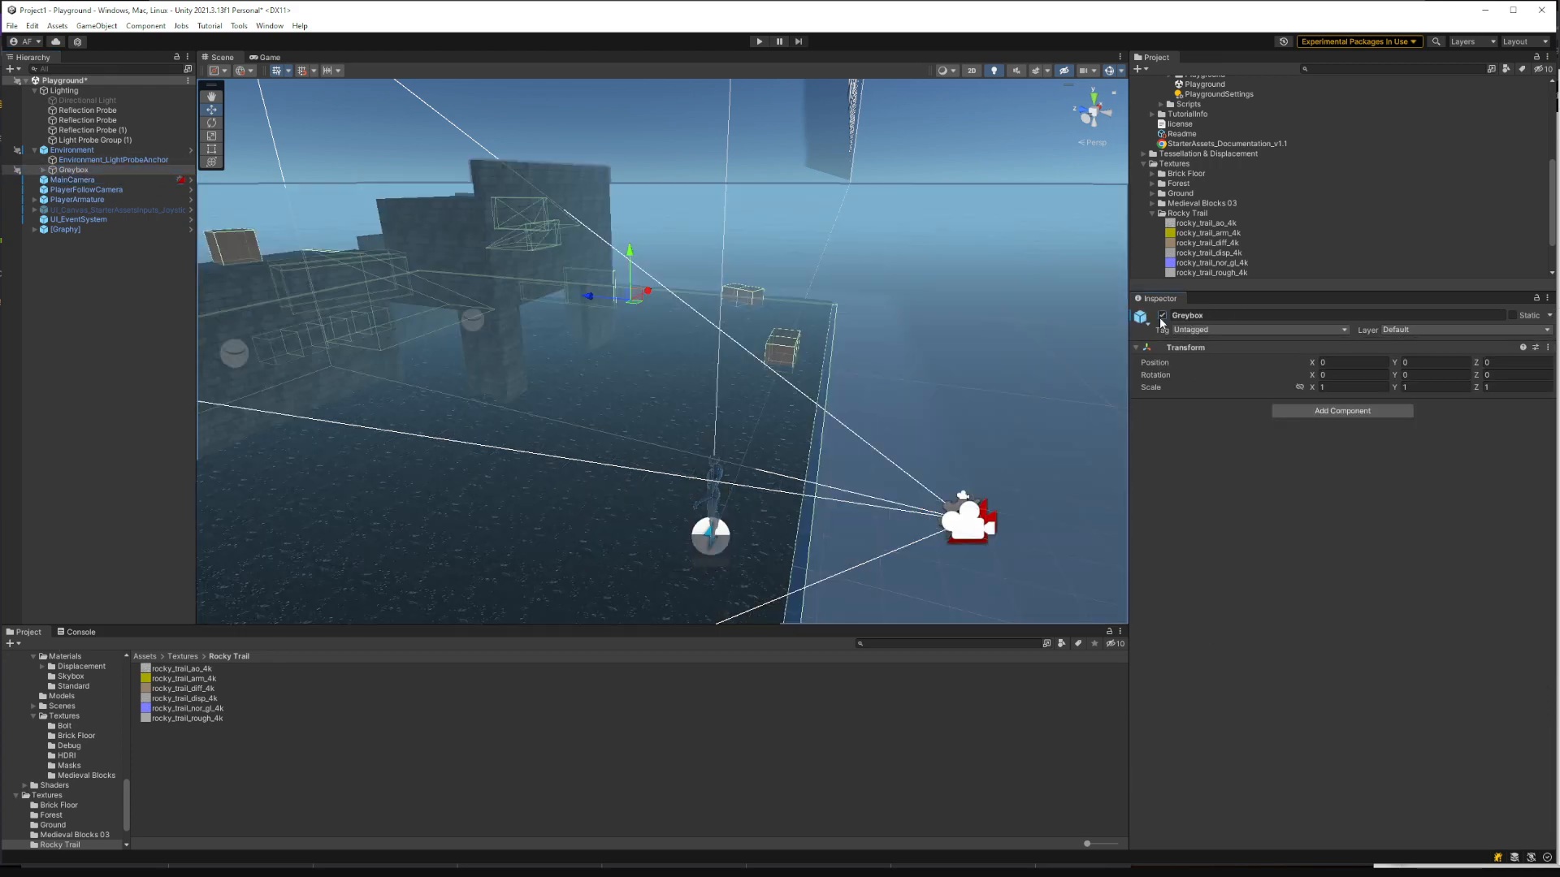
Step: Inspect the Environment_LightProbeAnchor, the Light Probe Group and the reflection probes under Lighting
left_click(82, 160)
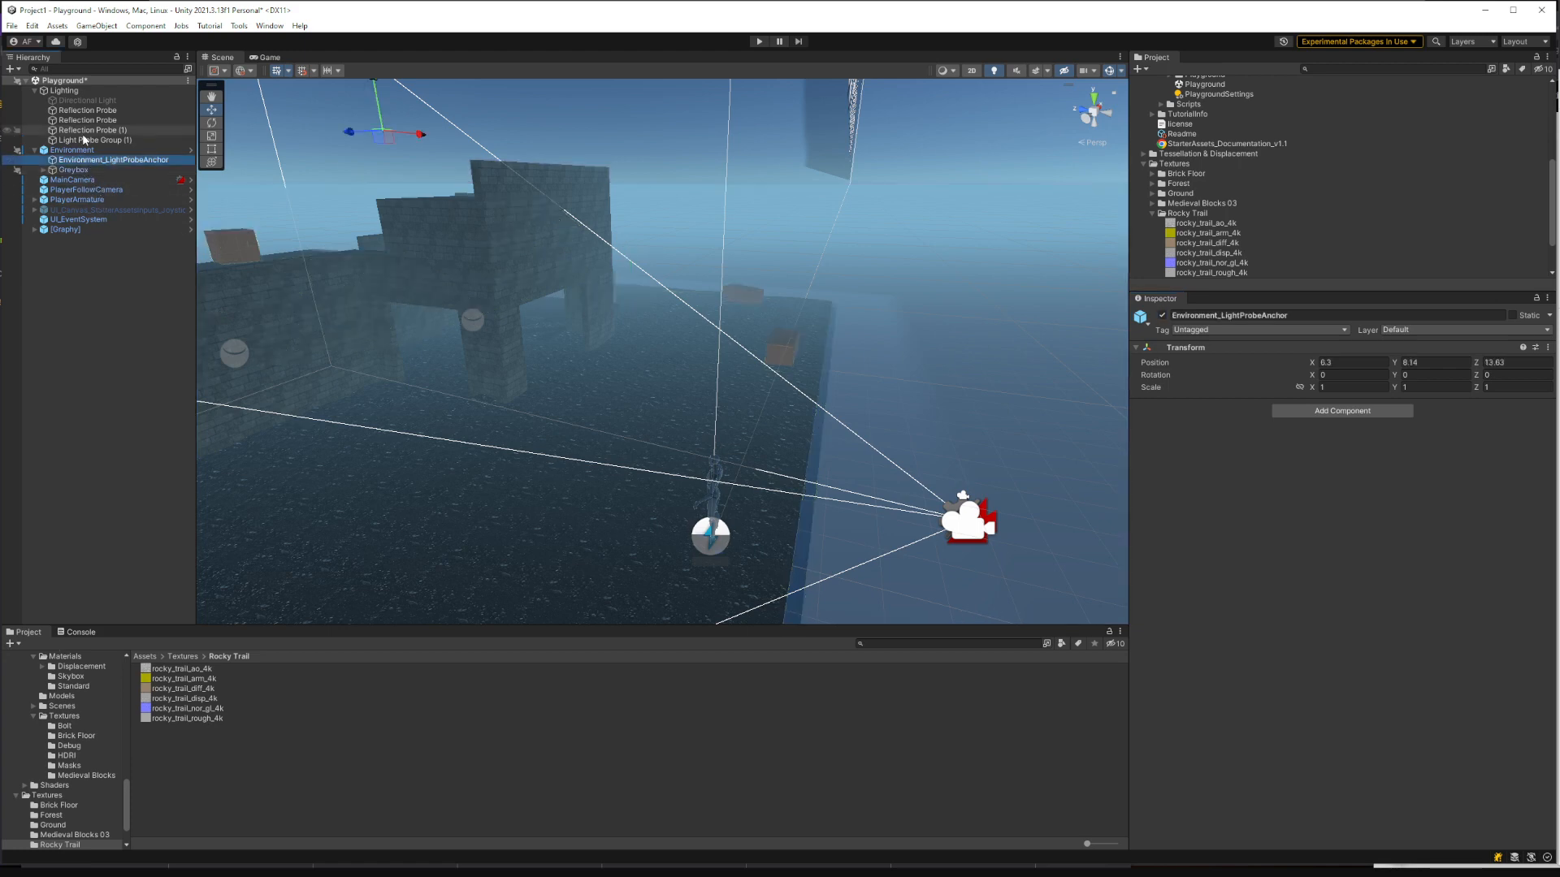
left_click(84, 141)
left_click(84, 131)
left_click(88, 142)
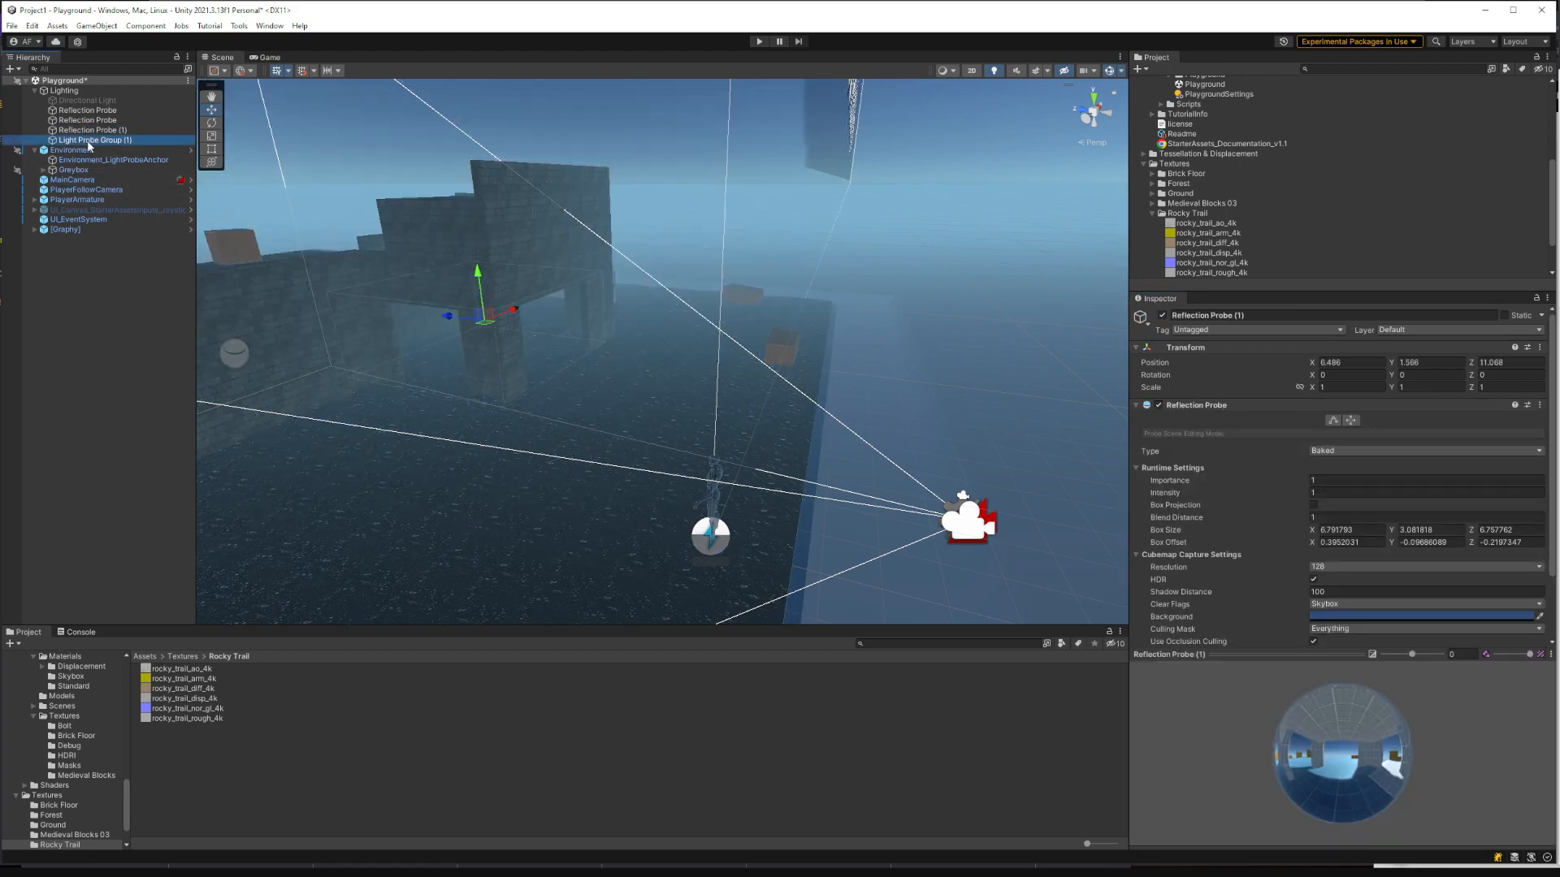
left_click(85, 130)
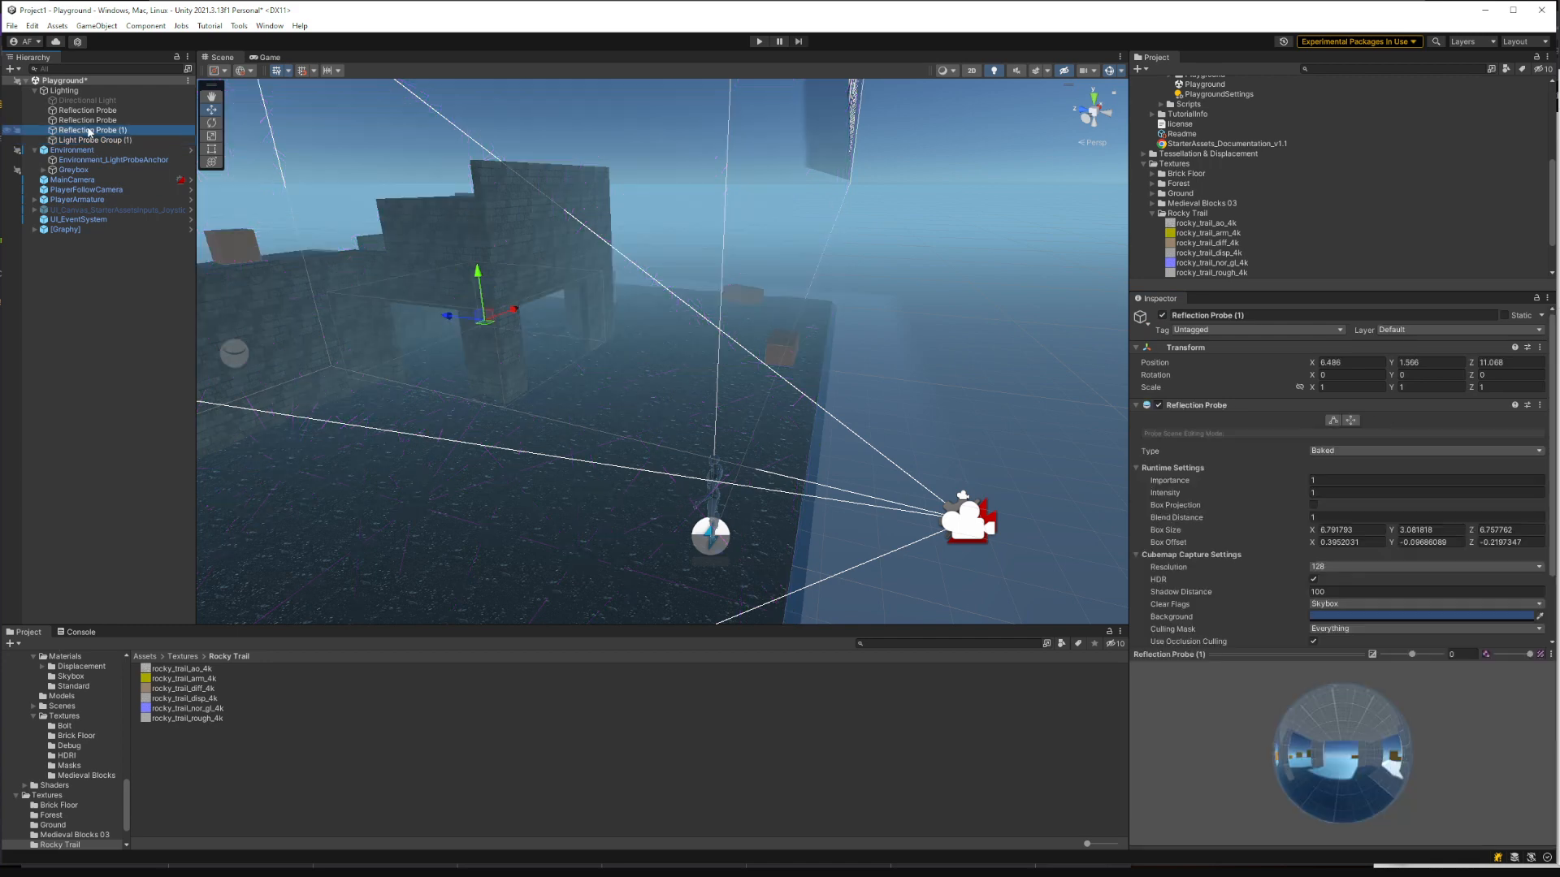
left_click(82, 112)
Step: Create an empty game object at the root of the scene hierarchy and name it Sky
left_click(77, 268)
right_click(74, 262)
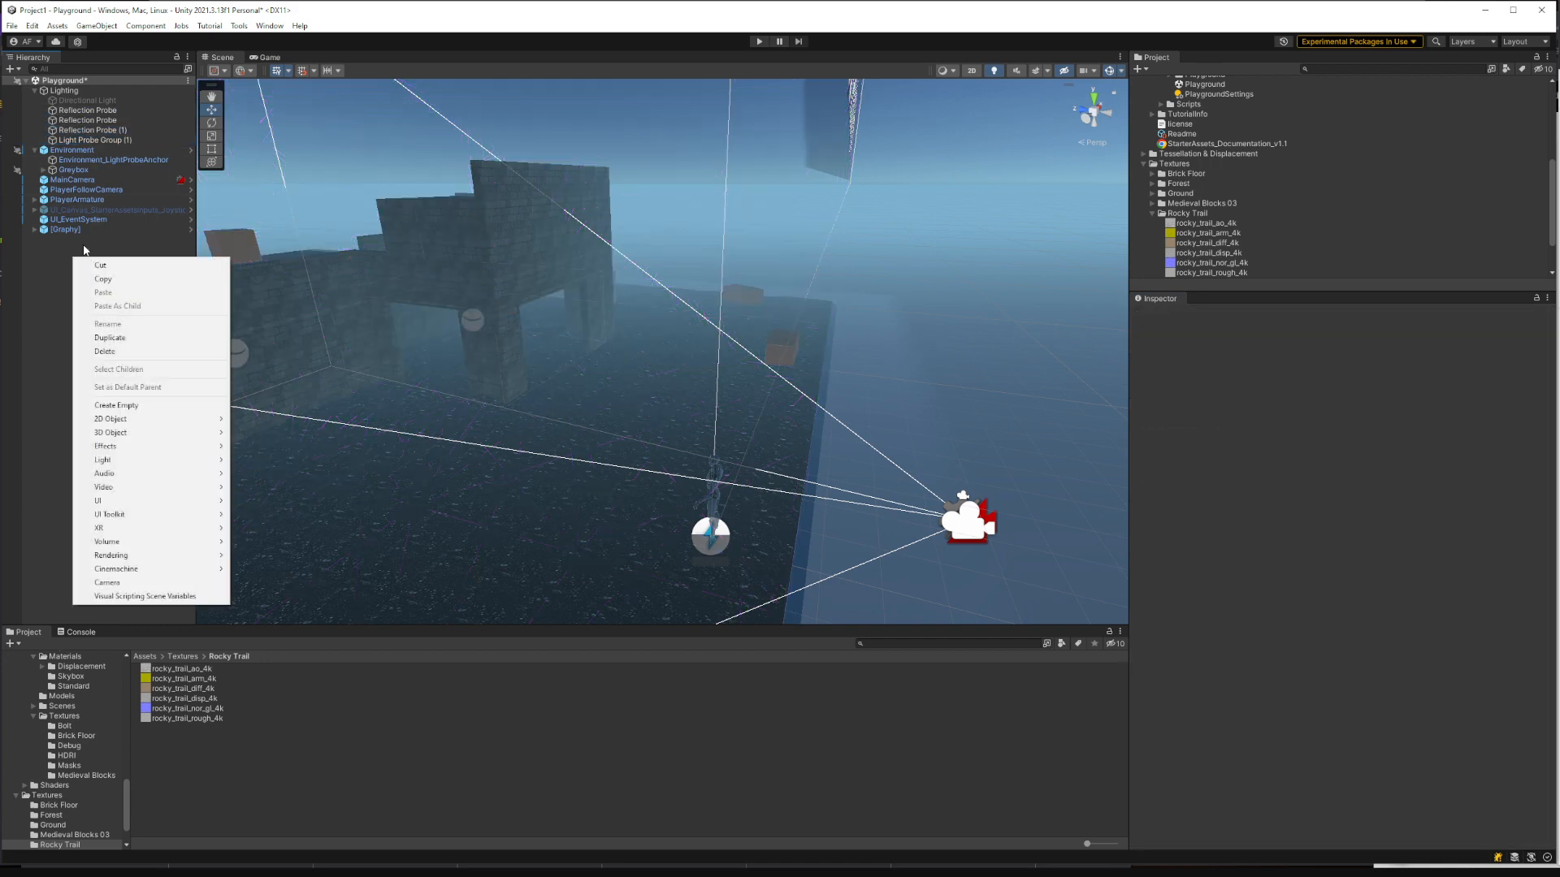
mouse_move(110, 433)
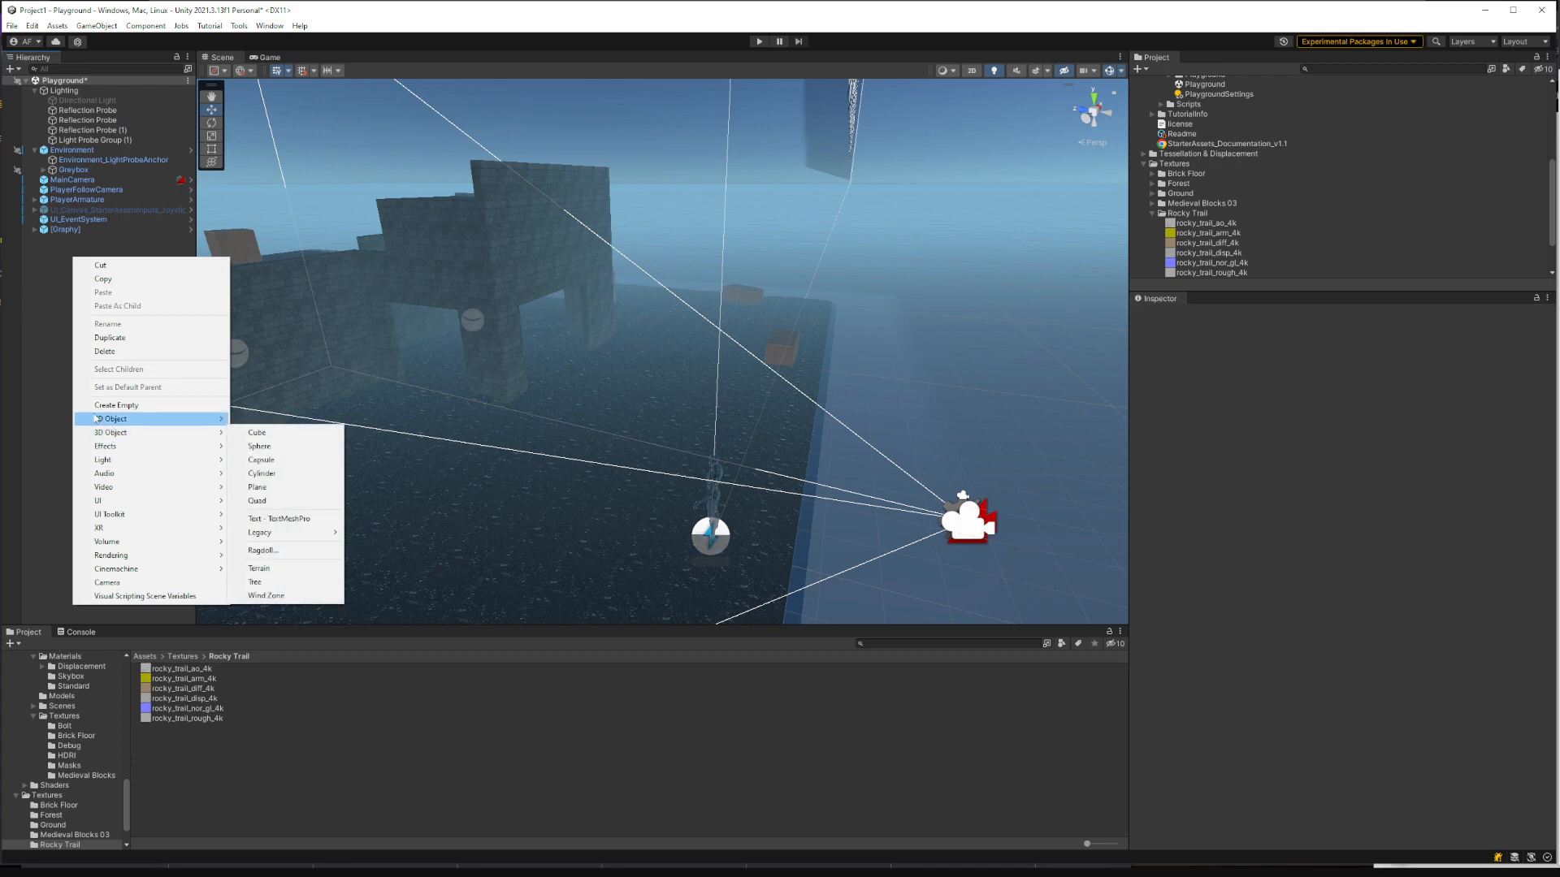
right_click(46, 265)
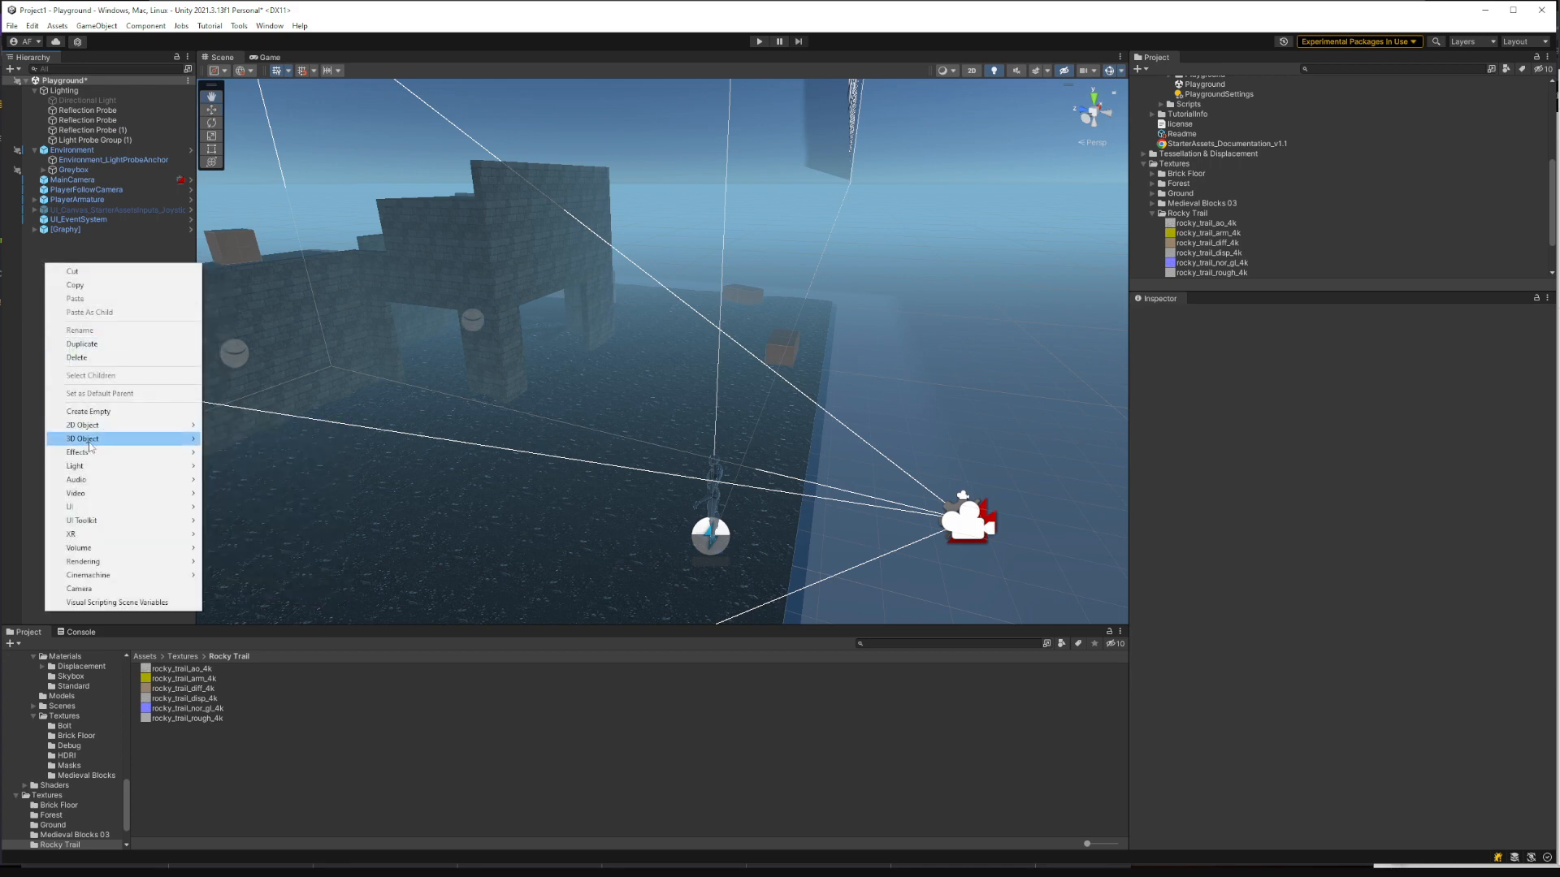
mouse_move(89, 441)
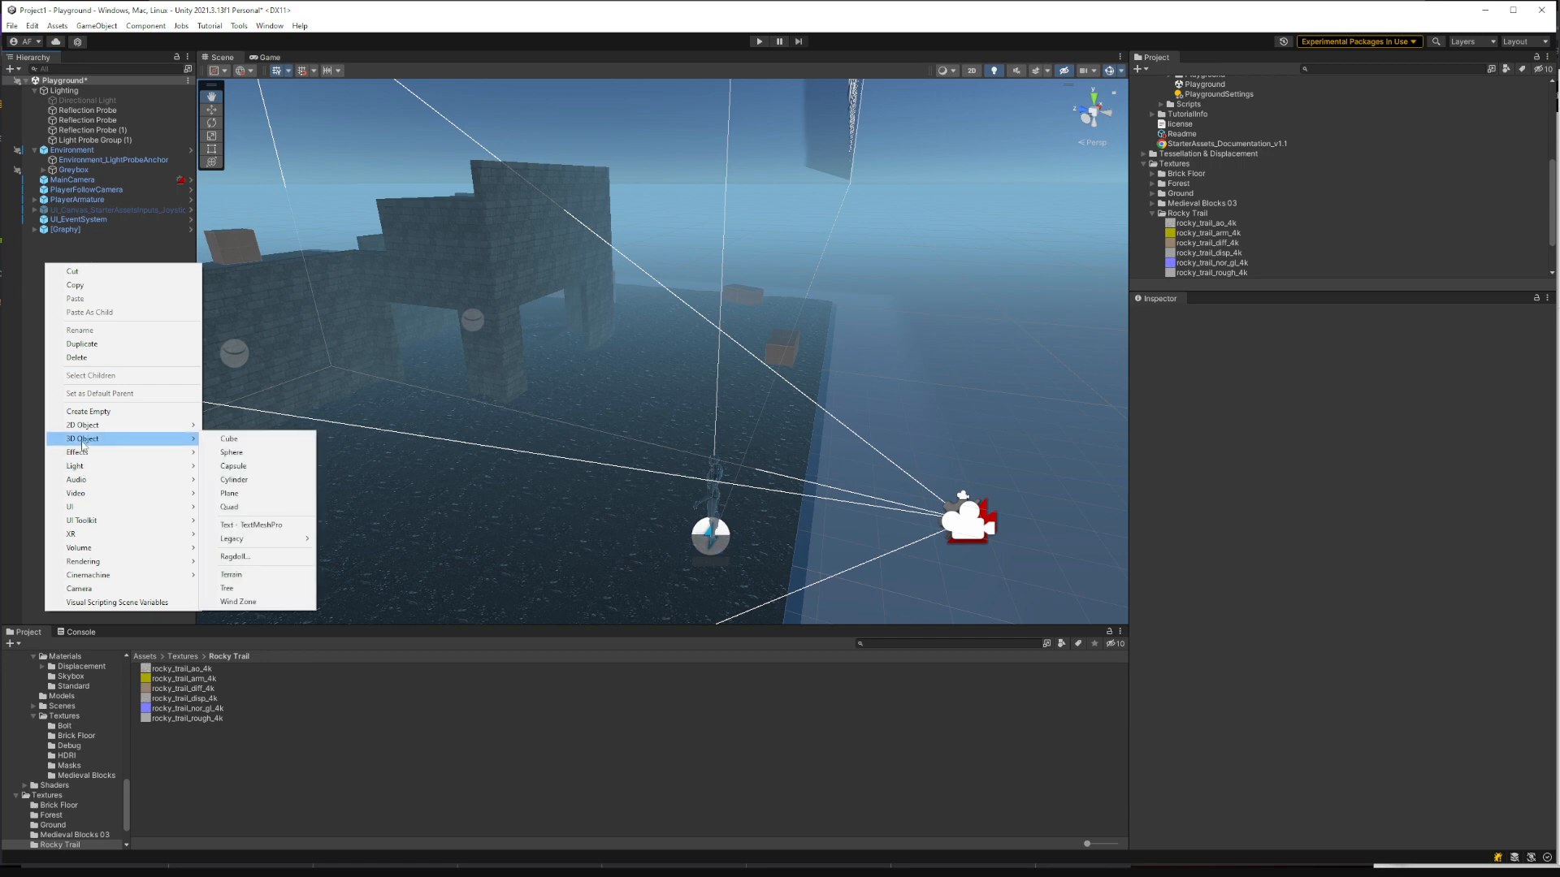
left_click(88, 412)
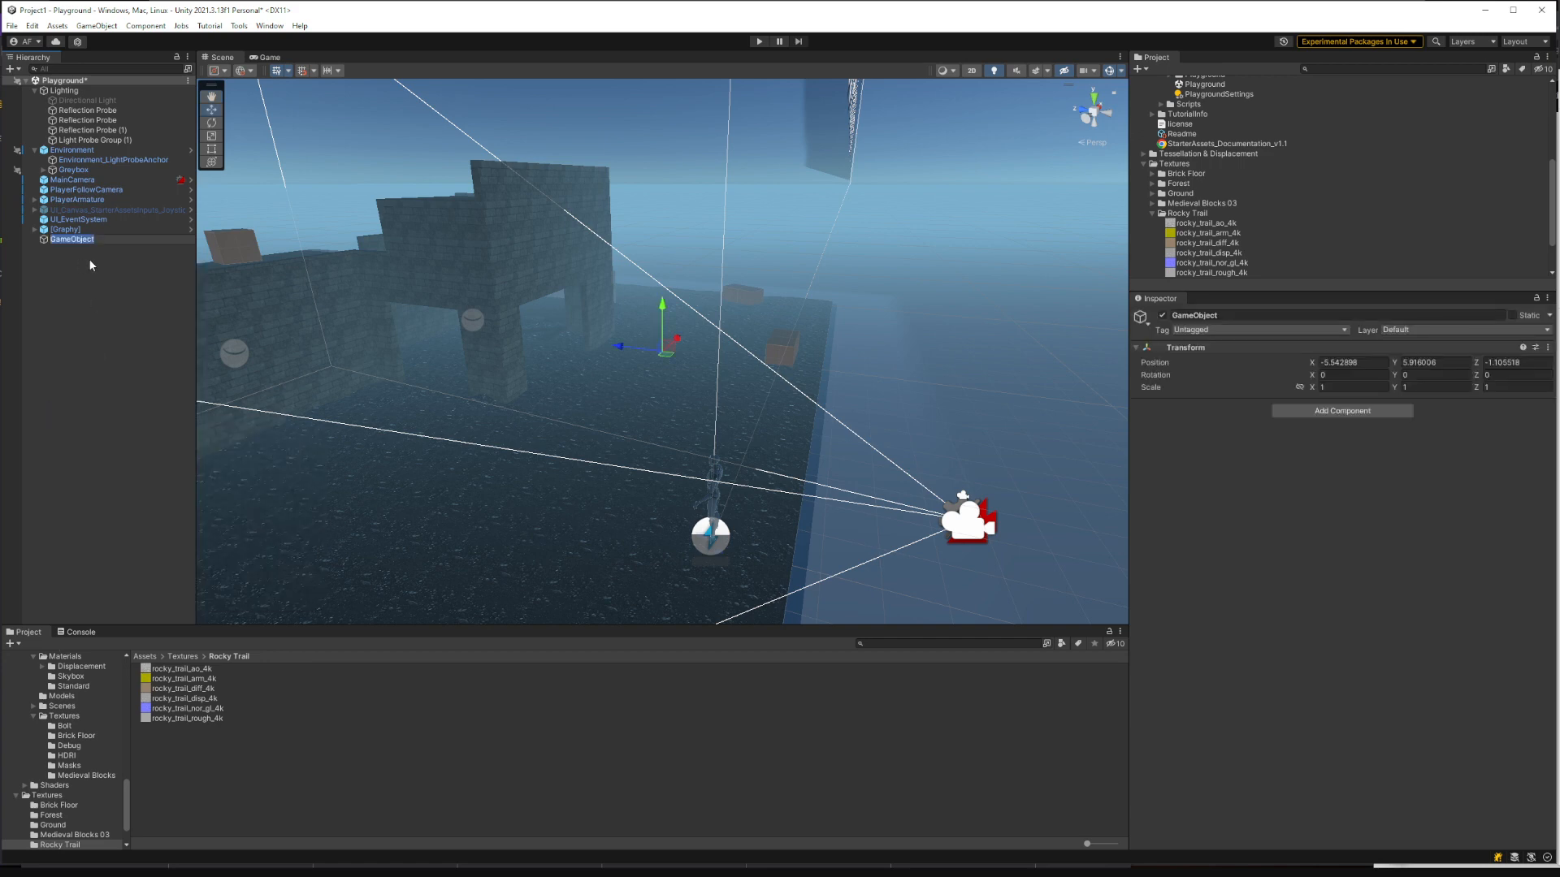
type("Sky")
key("Return")
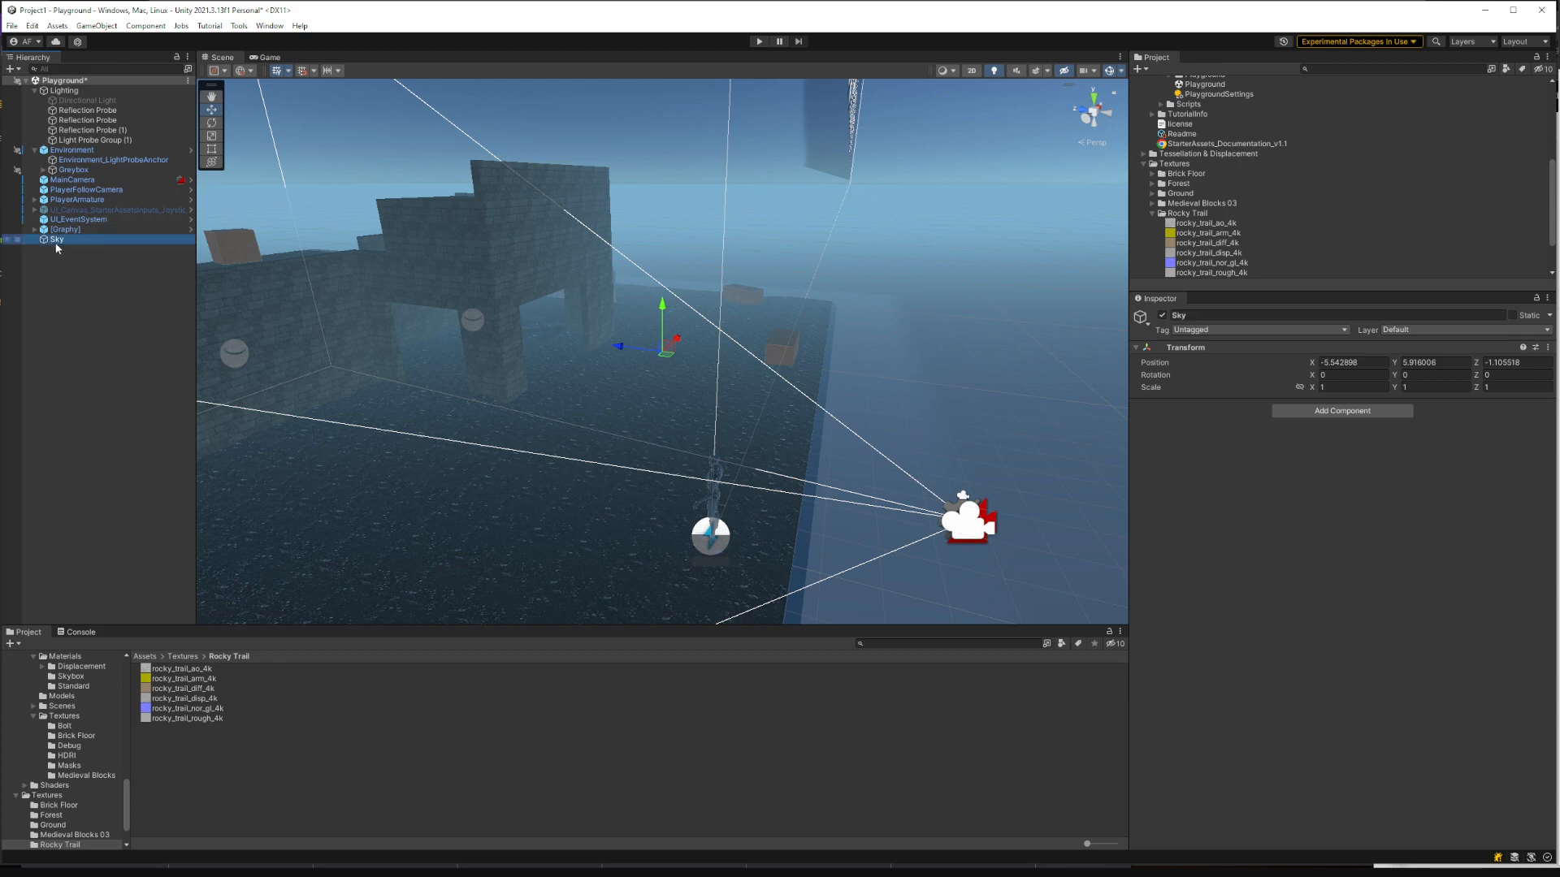
Step: Add a Volume component to the Sky object
left_click(1307, 410)
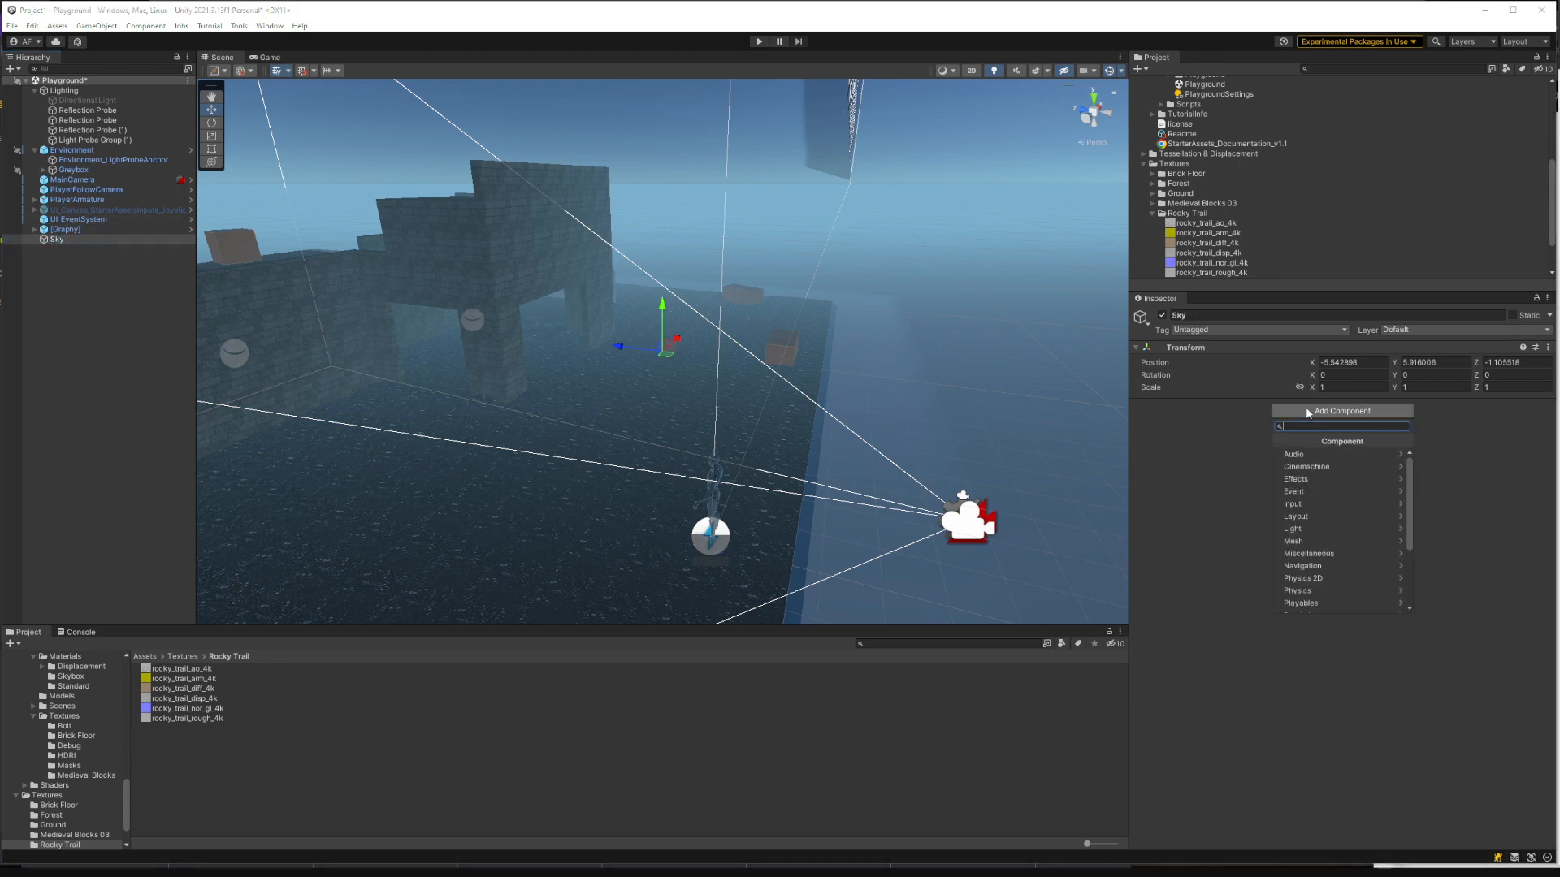
type("vale")
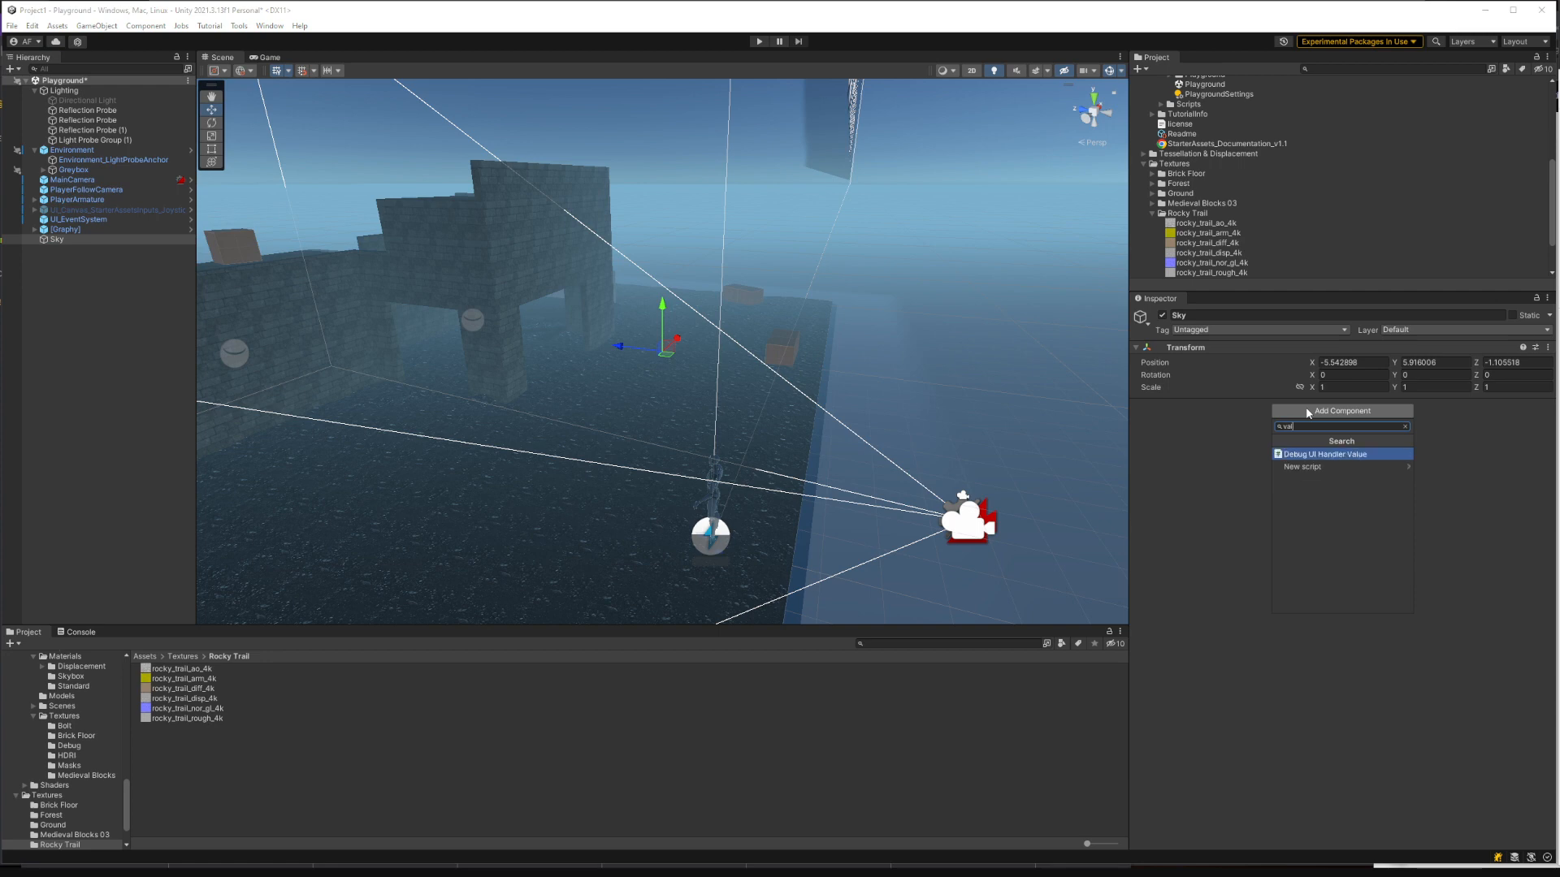
key("BackSpace")
key("BackSpace")
type("o")
key("Return")
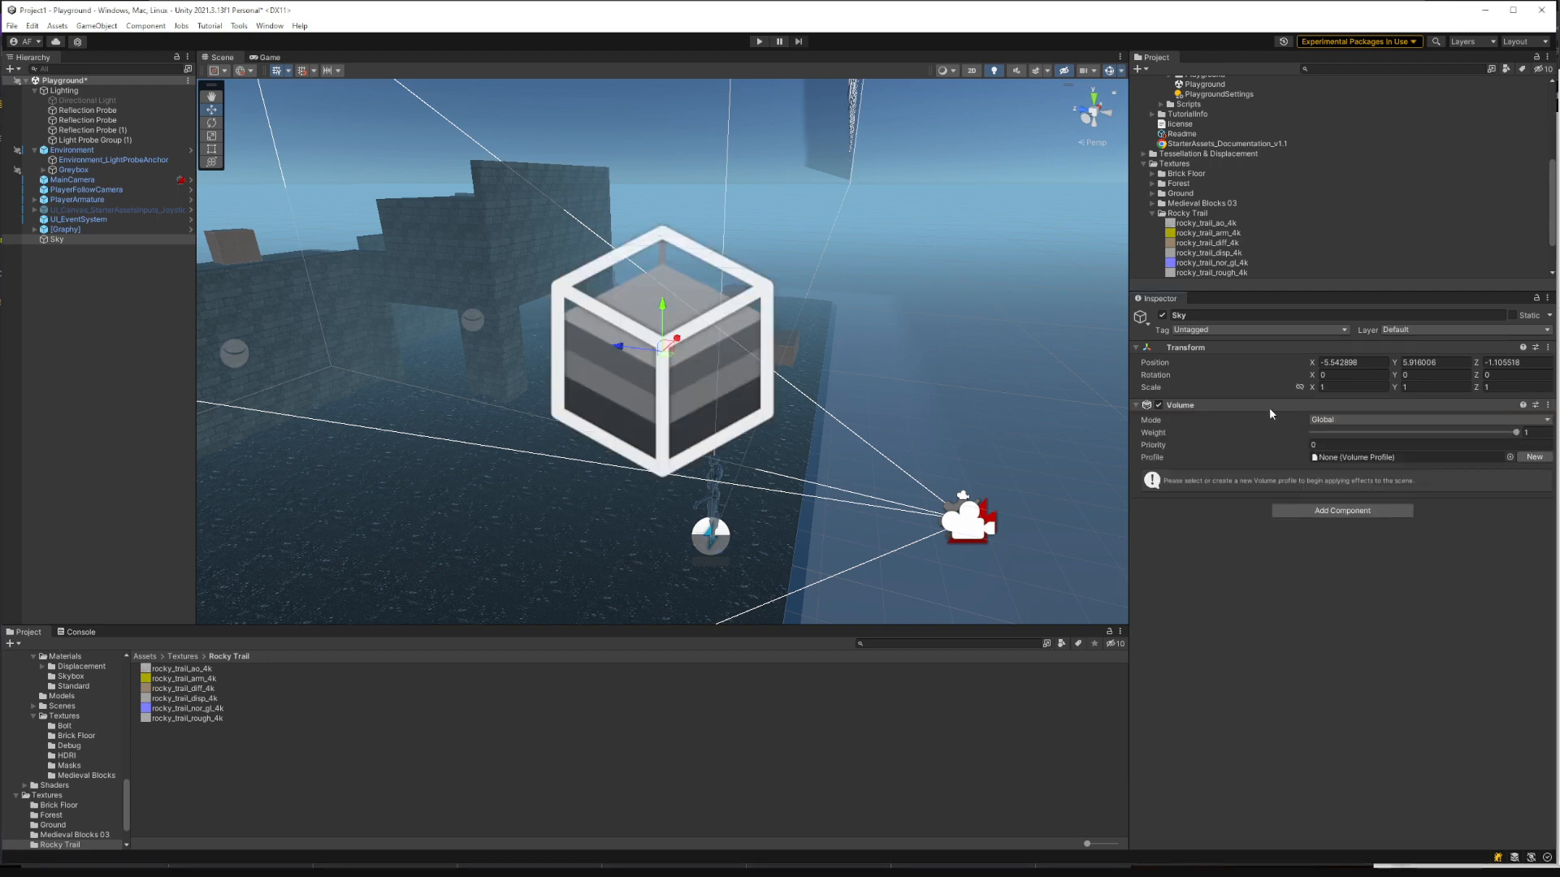
Step: Try Post Process Profile, SampleSceneProfile and StarterAssetsHDRPVolumeProfile as the profile of Sky's Volume, and clear the assignment
left_click(1510, 457)
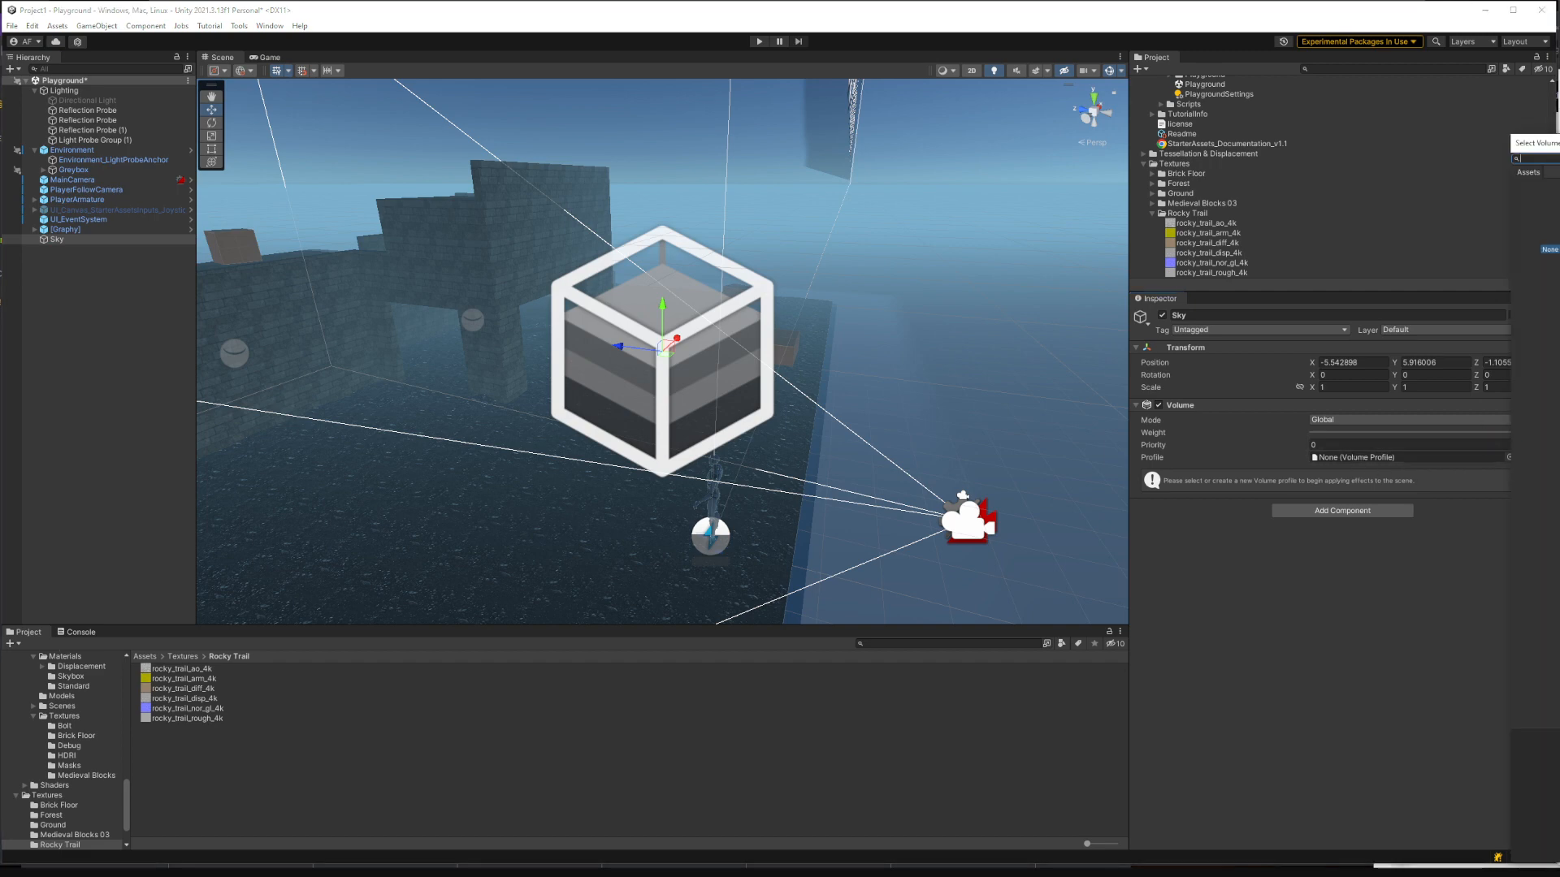
left_click(1559, 228)
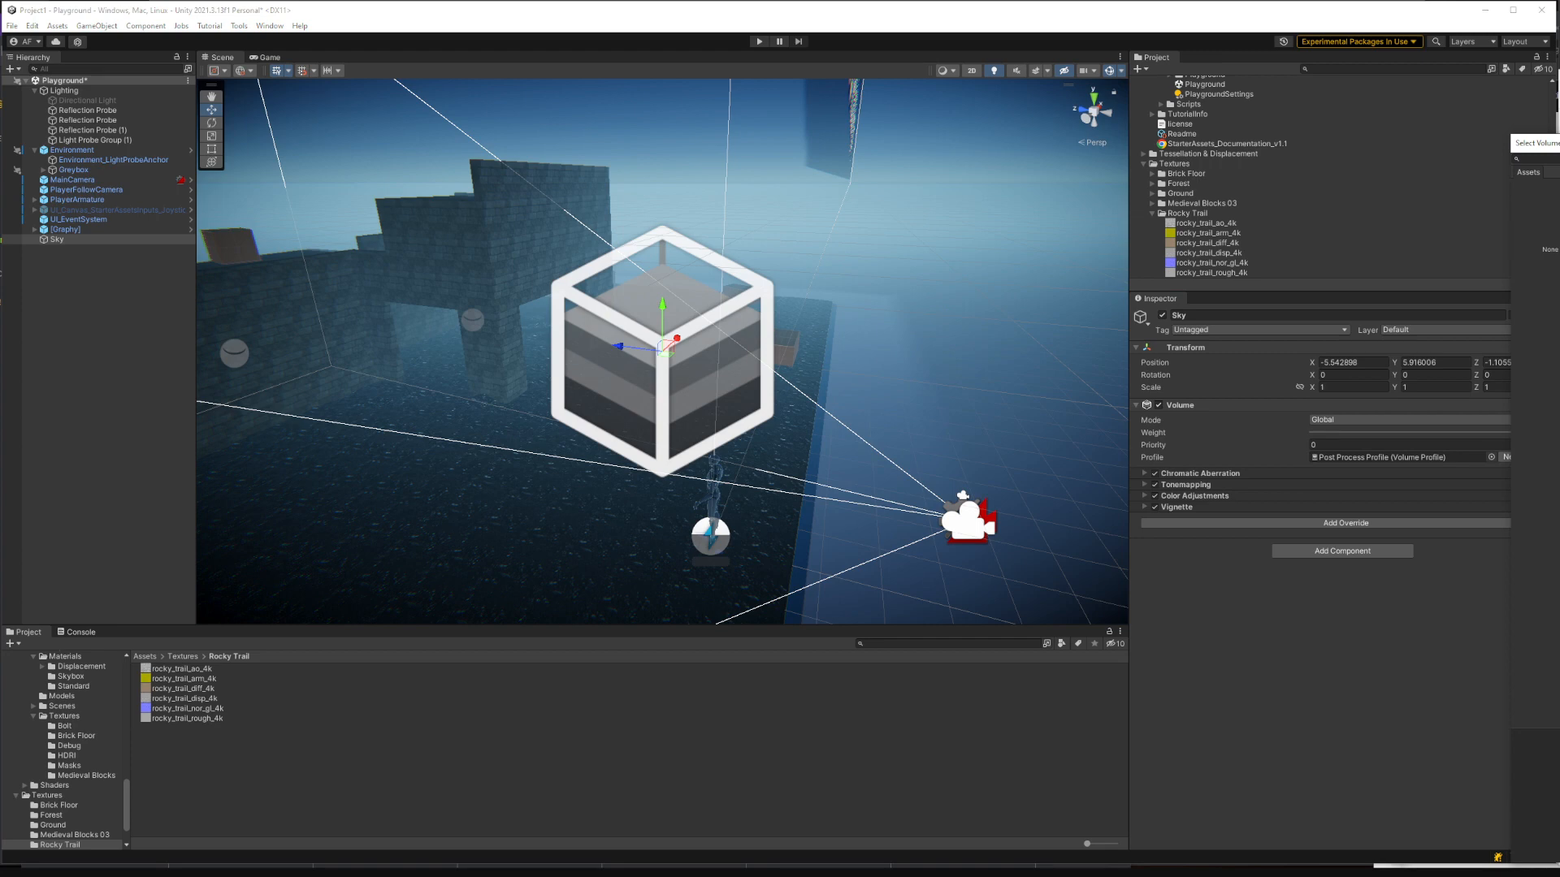
left_click(1559, 227)
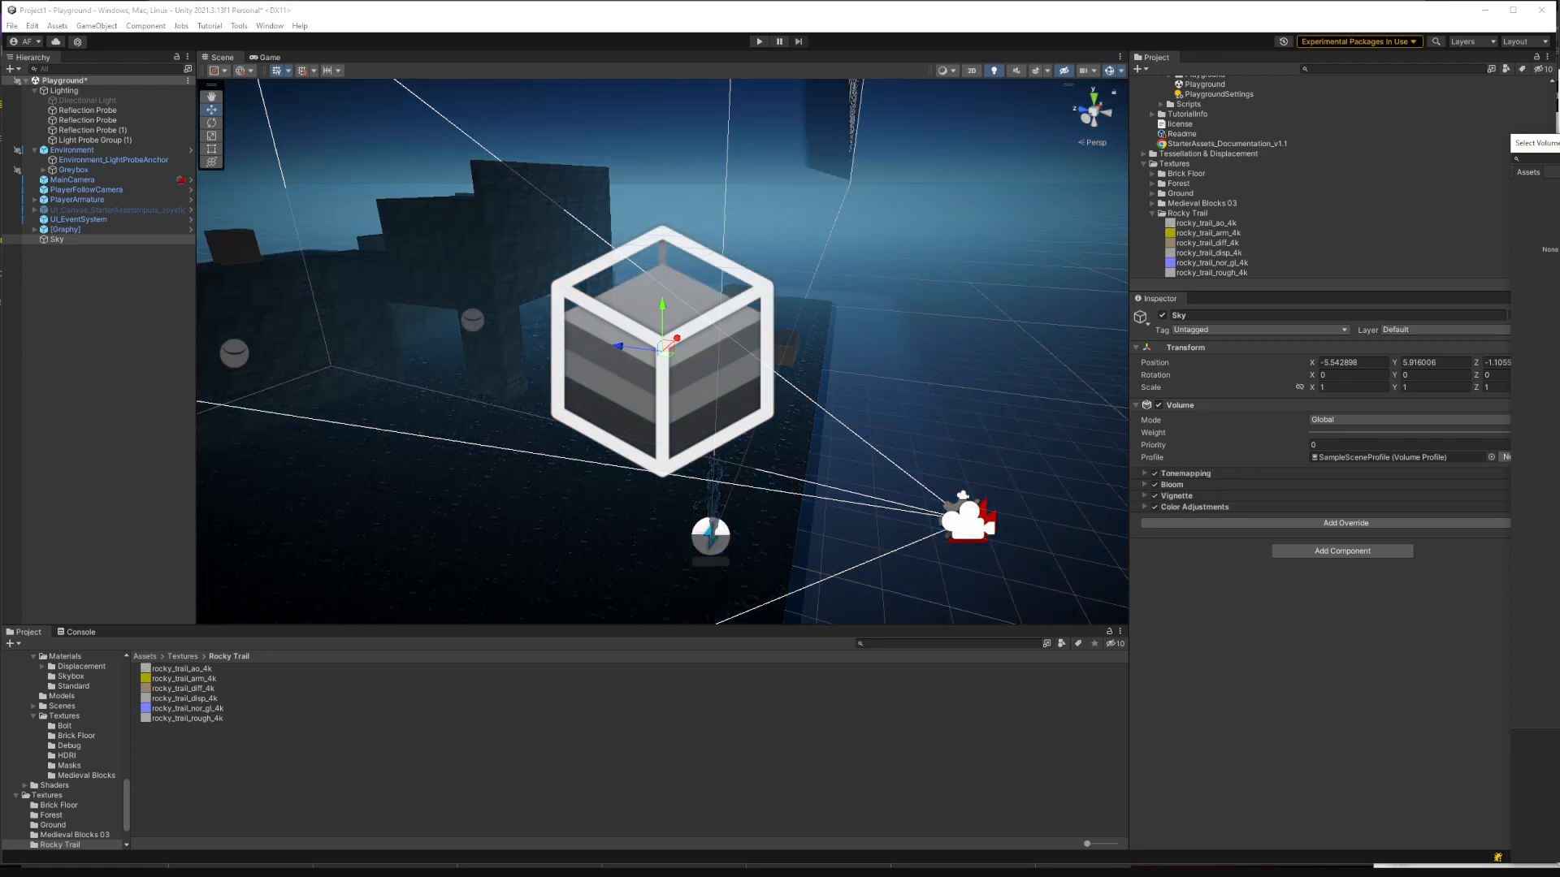
left_click(1559, 228)
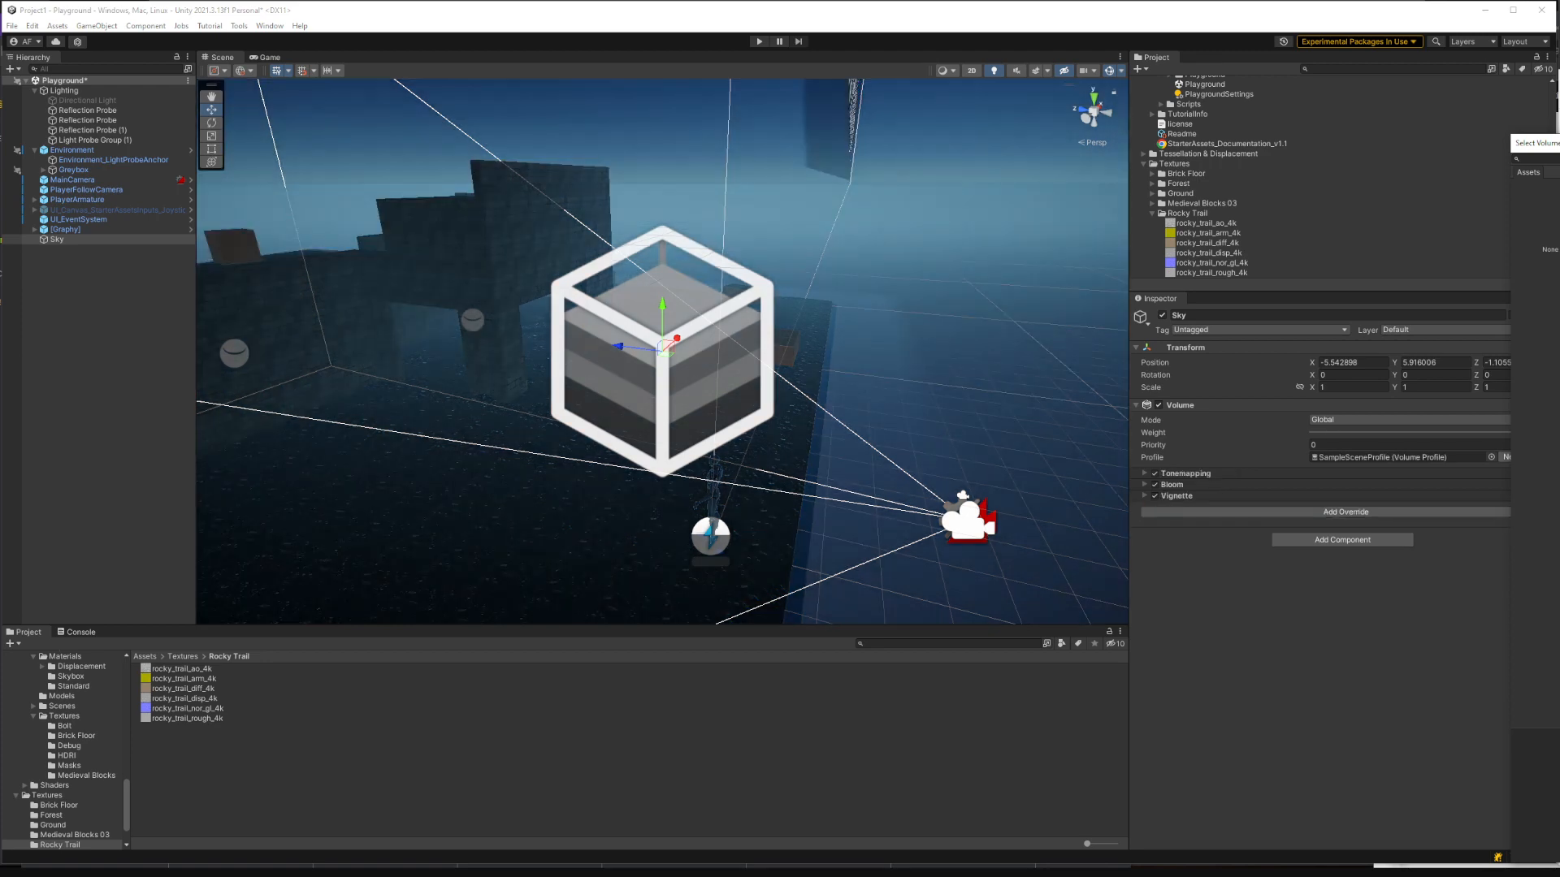
left_click(1559, 227)
left_click(1559, 143)
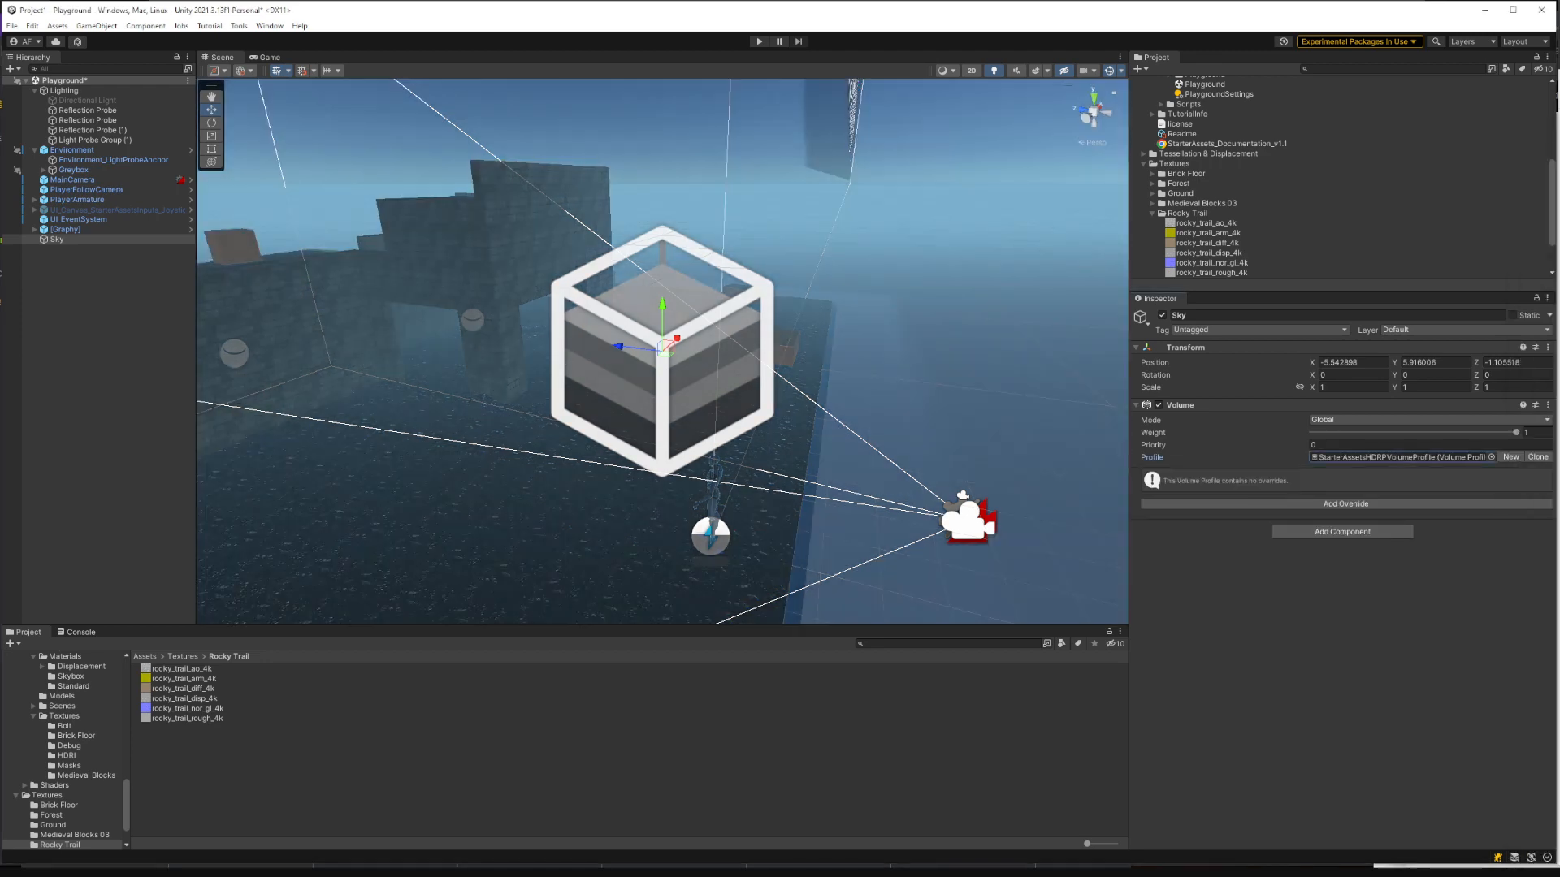
left_click(1461, 458)
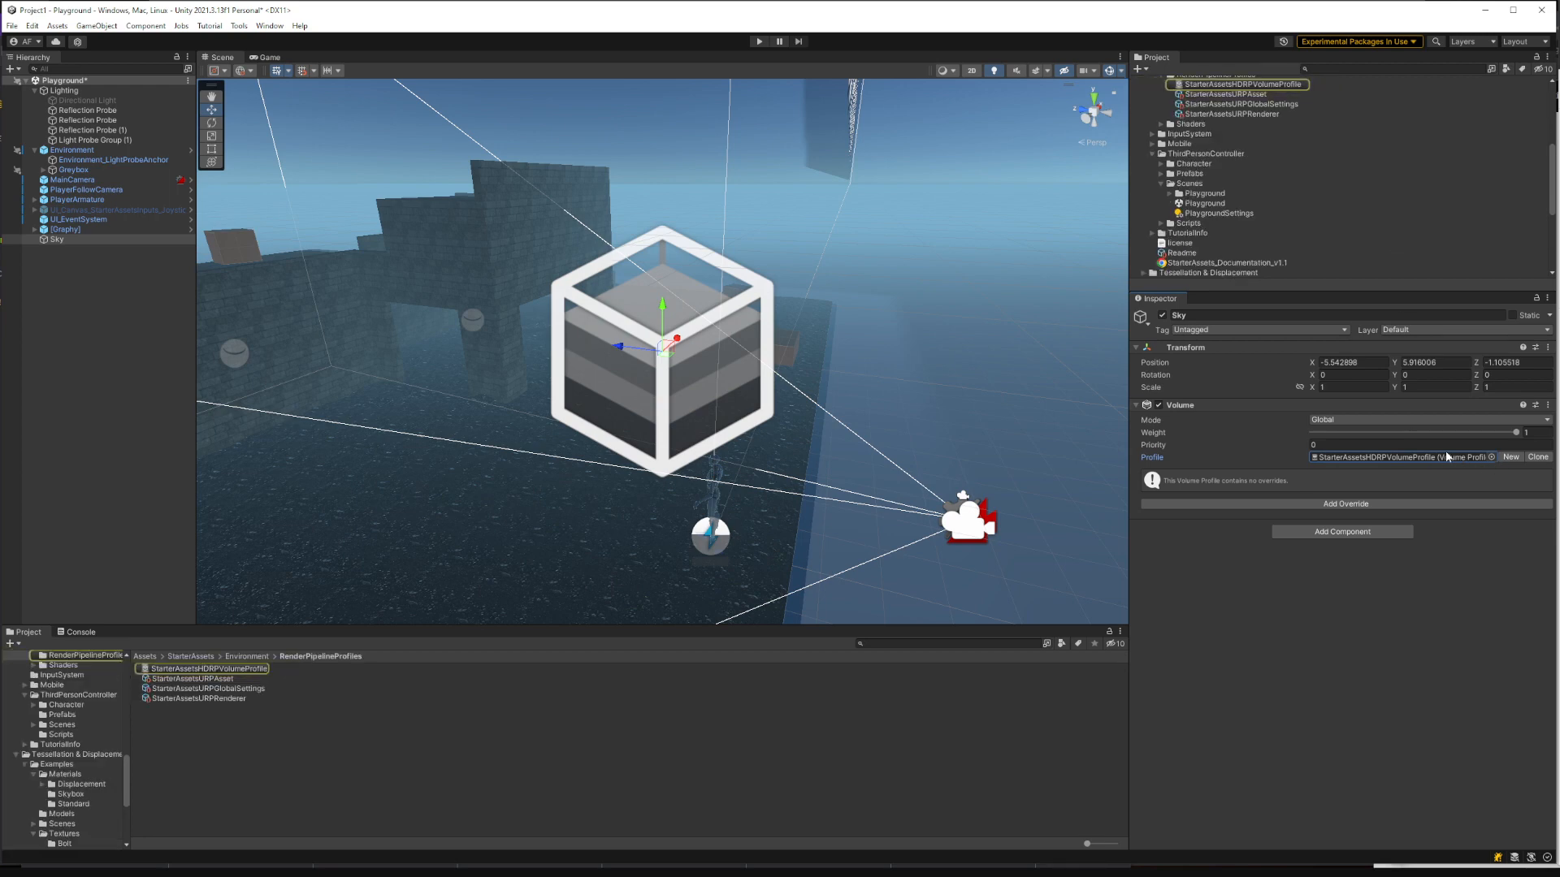
key("Delete")
Step: Create a folder named Volumes directly under Assets
scroll(1179, 228, "up", 5)
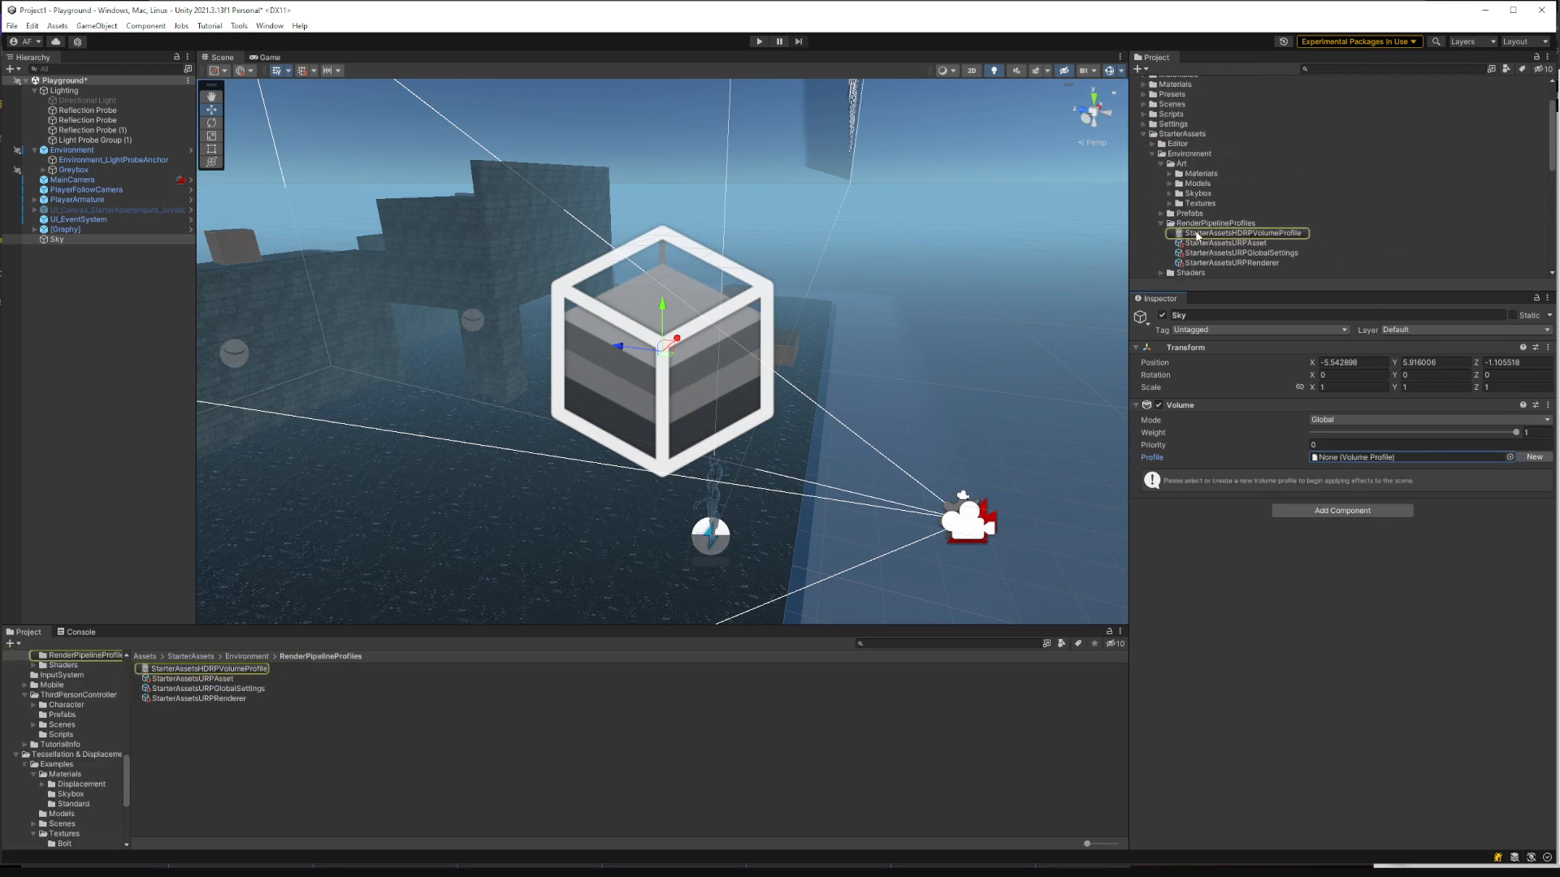
left_click(1143, 136)
scroll(1143, 142, "up", 1)
left_click(1142, 194)
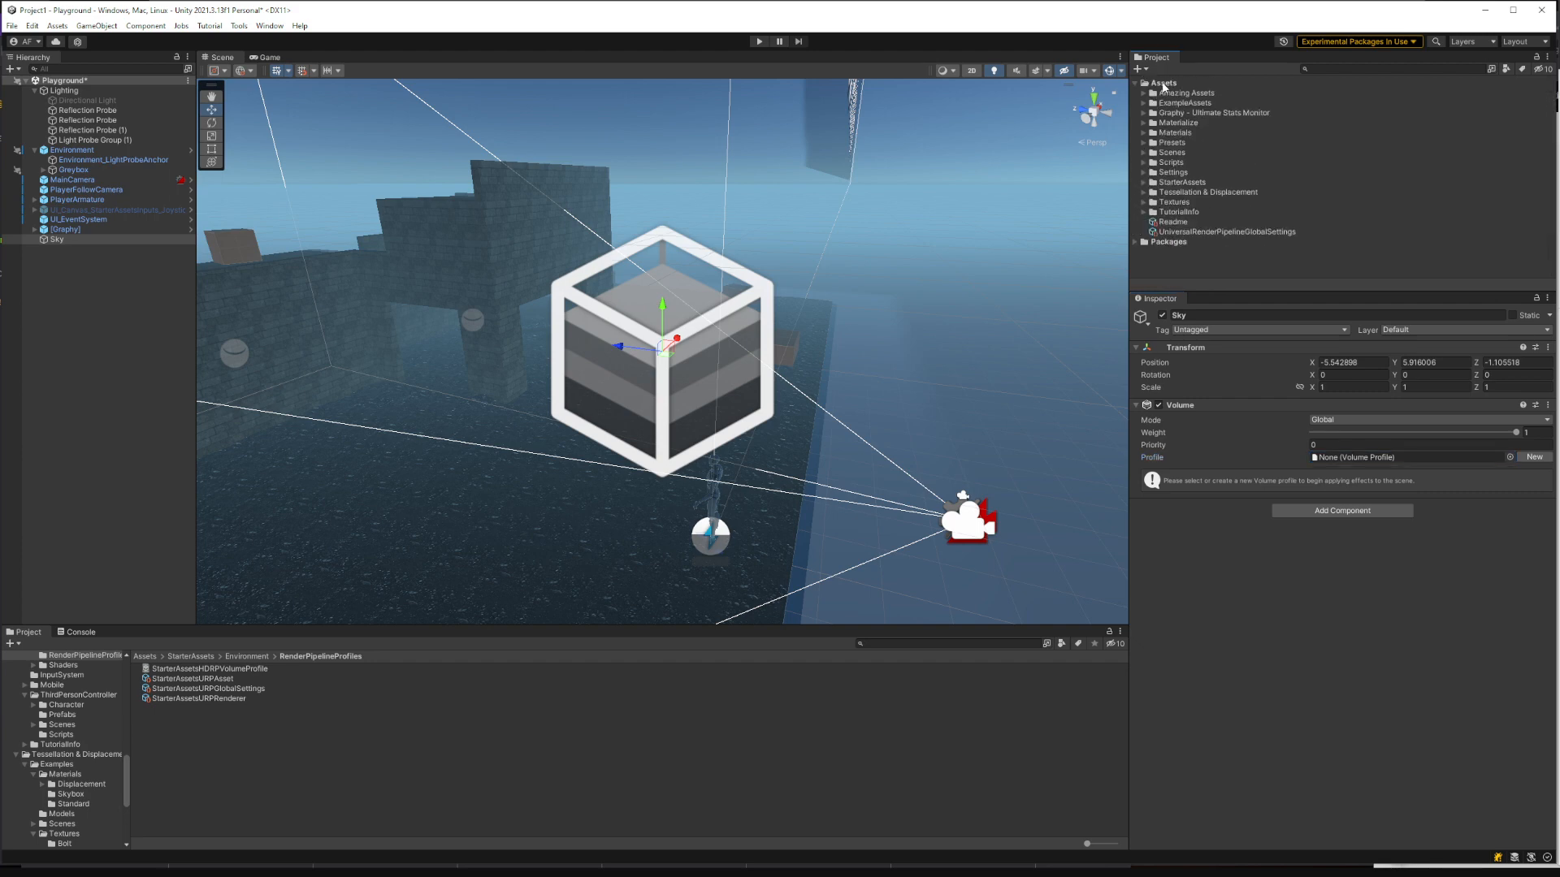
right_click(1164, 86)
mouse_move(1198, 91)
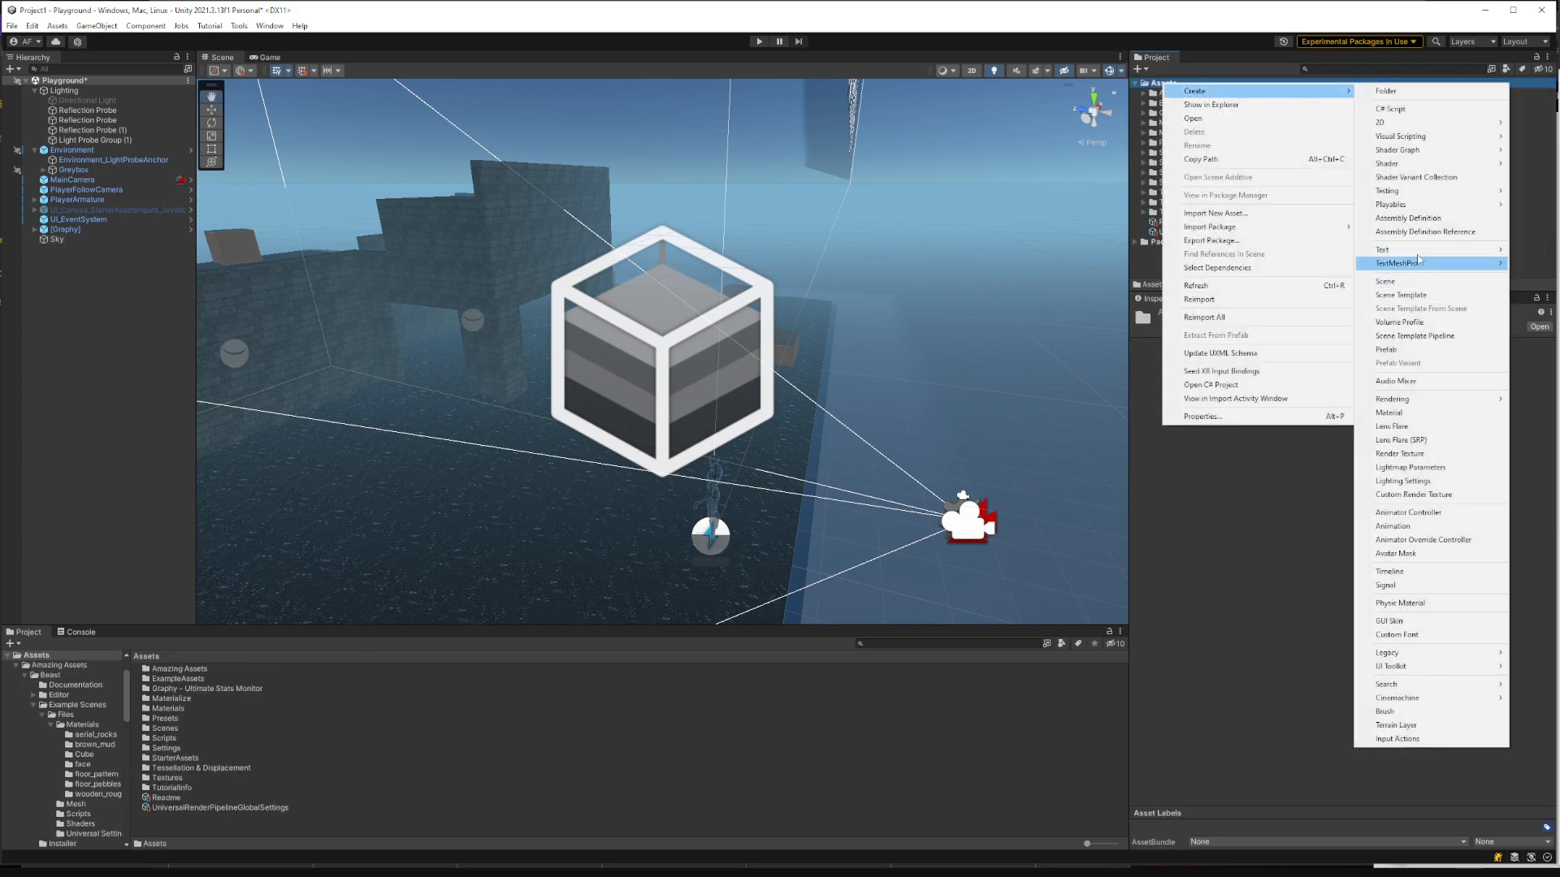
left_click(1425, 92)
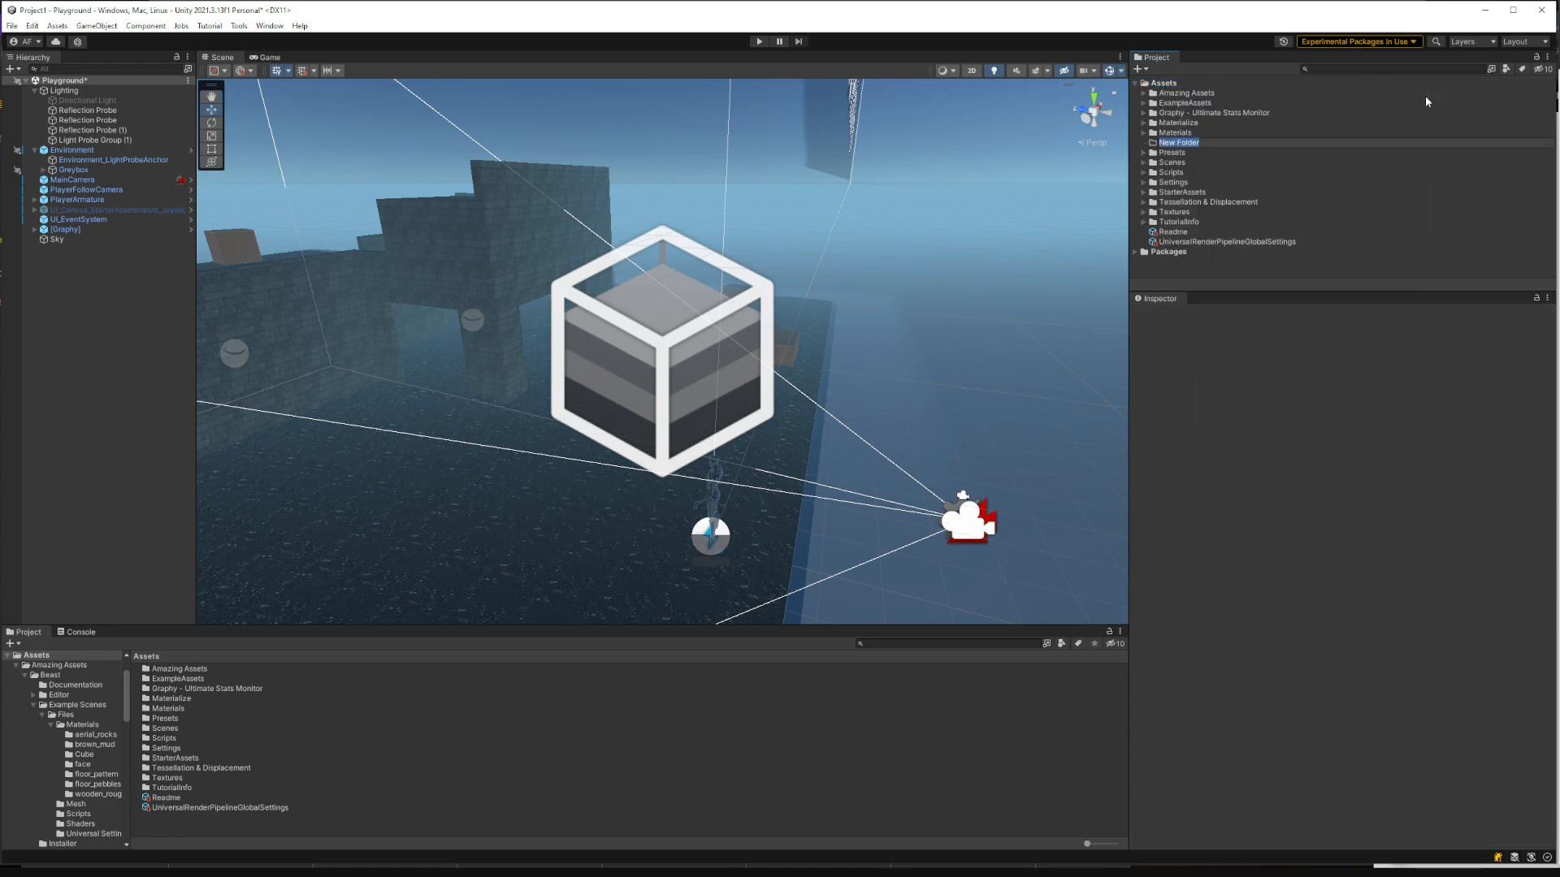
type("Volumes")
key("Return")
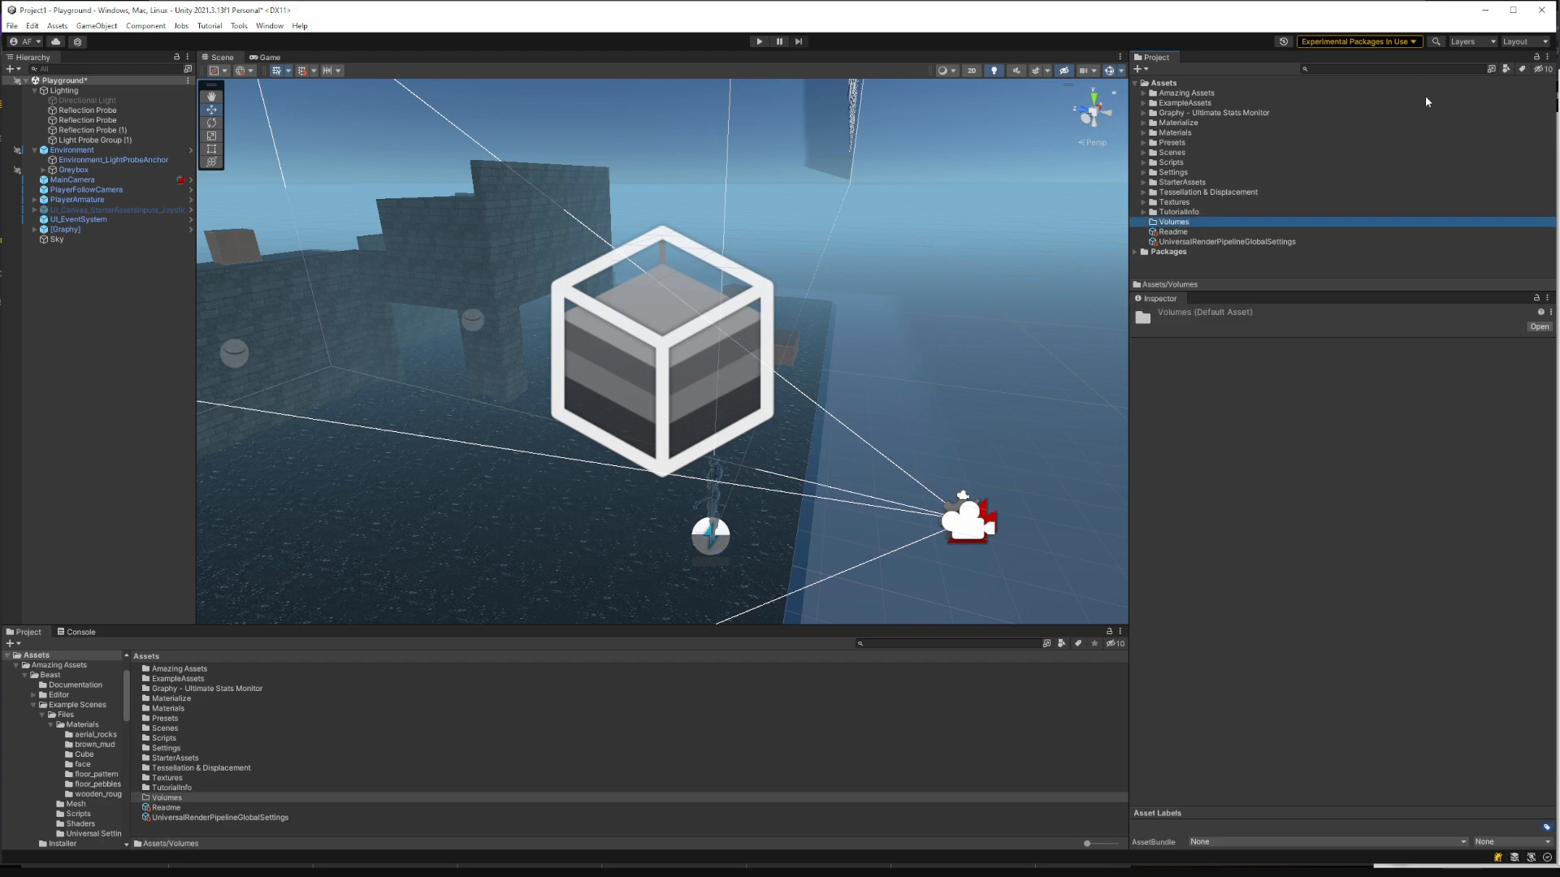
right_click(1170, 224)
mouse_move(1317, 232)
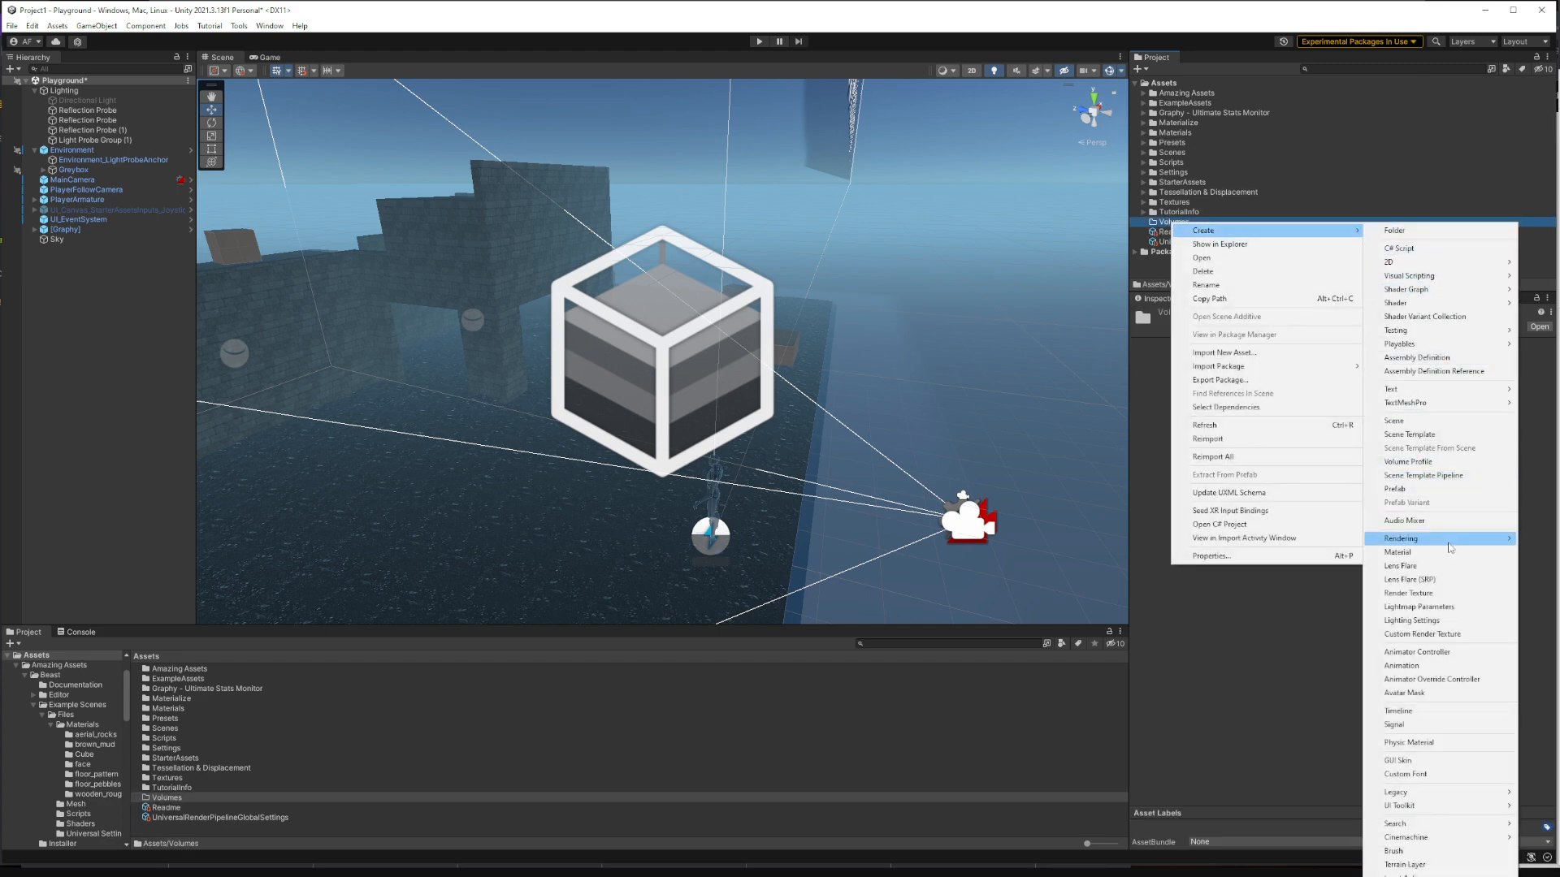
left_click(1277, 709)
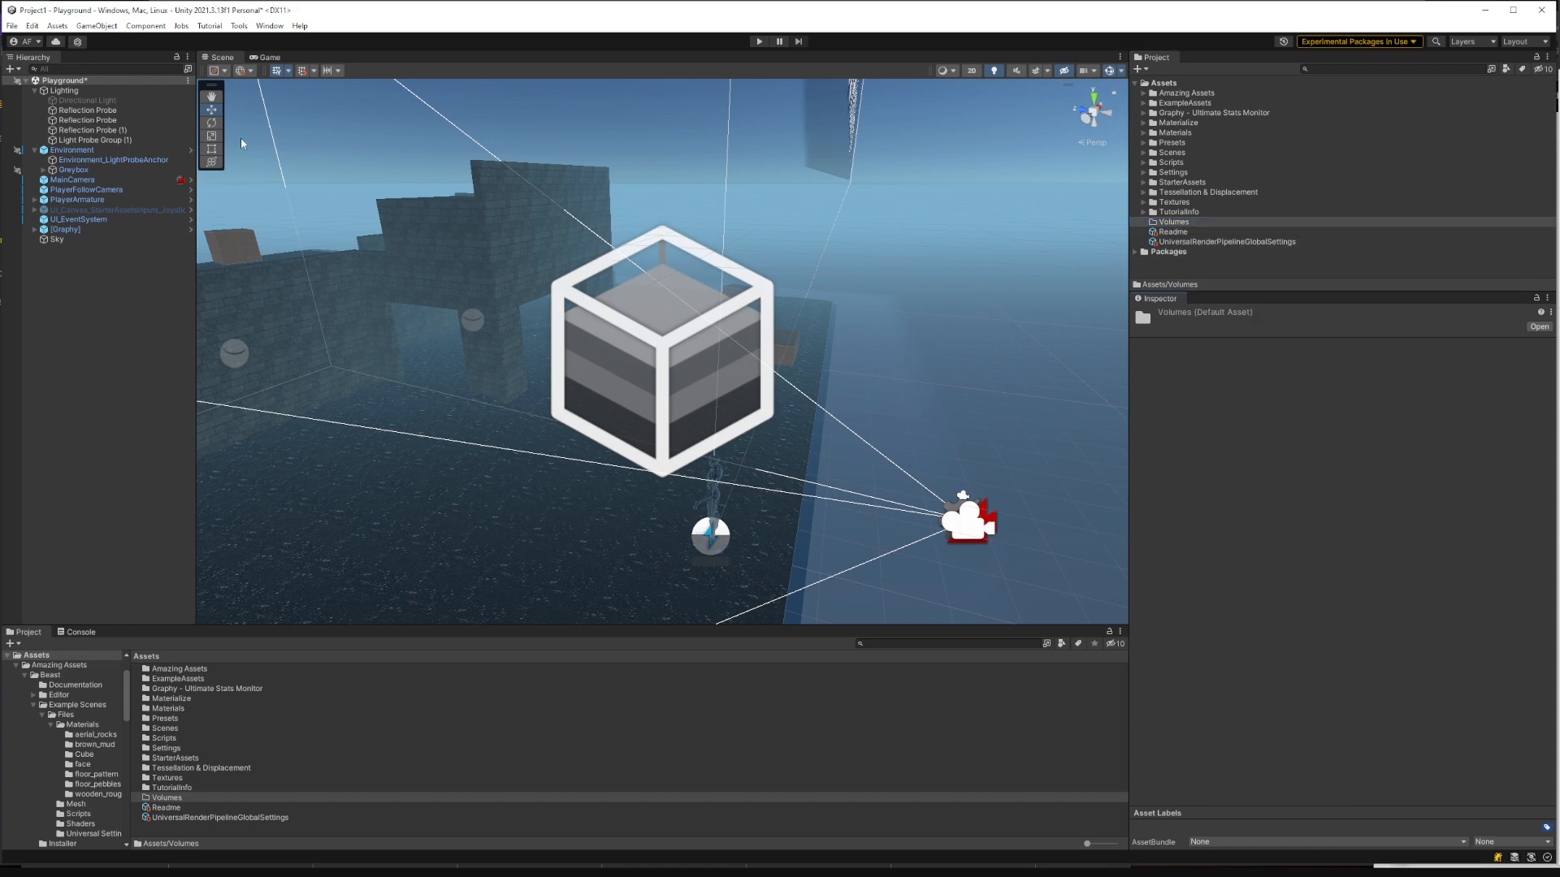
Step: Create a new volume profile for Sky's Volume component and move the profile asset into the Volumes folder
left_click(56, 239)
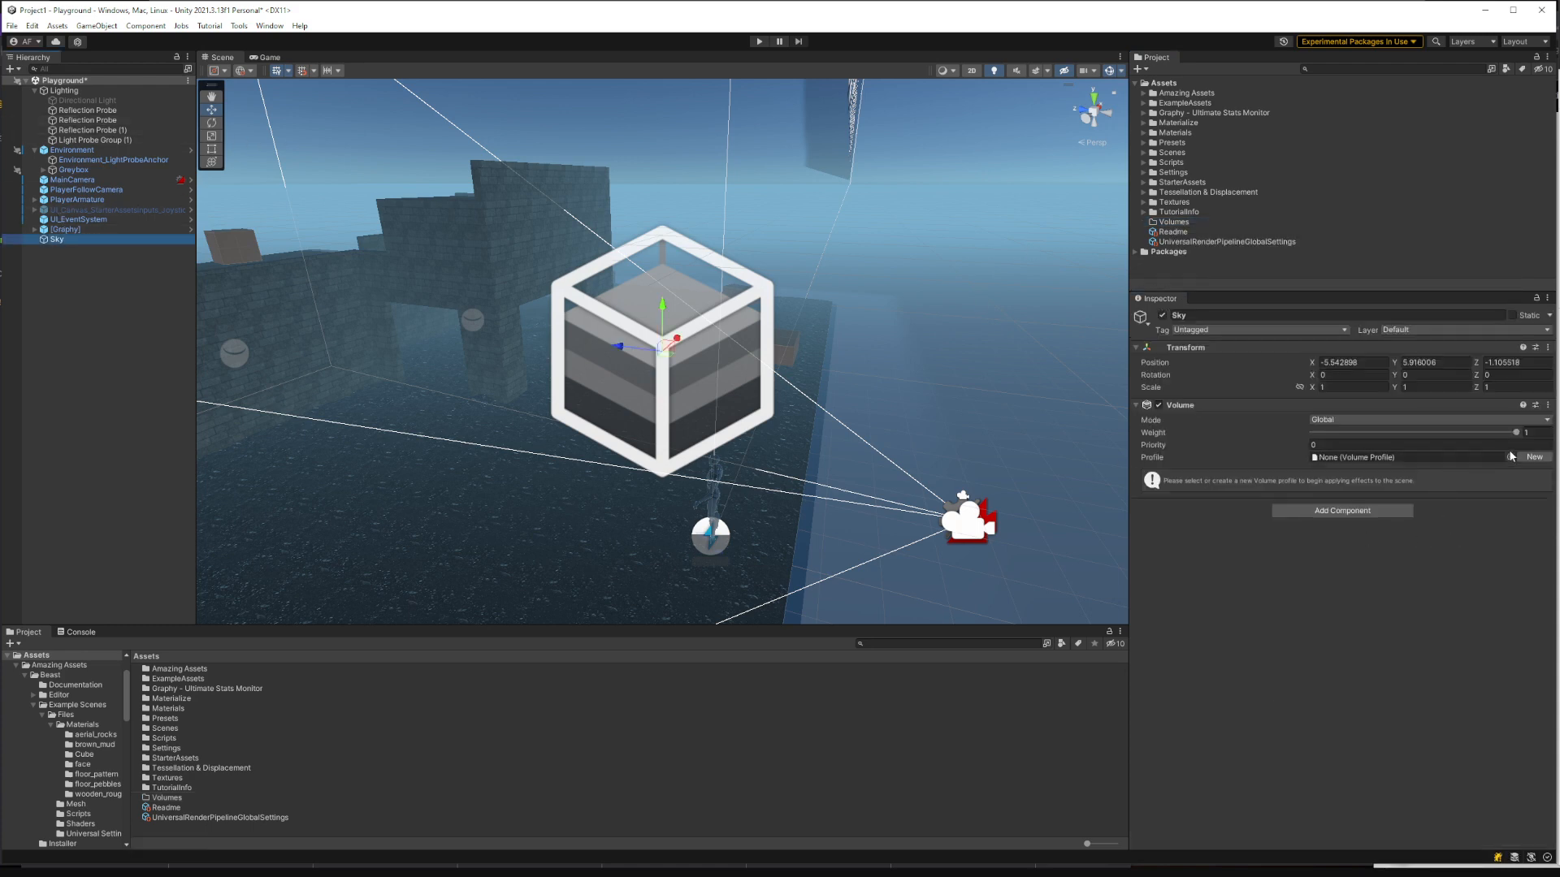
left_click(1532, 458)
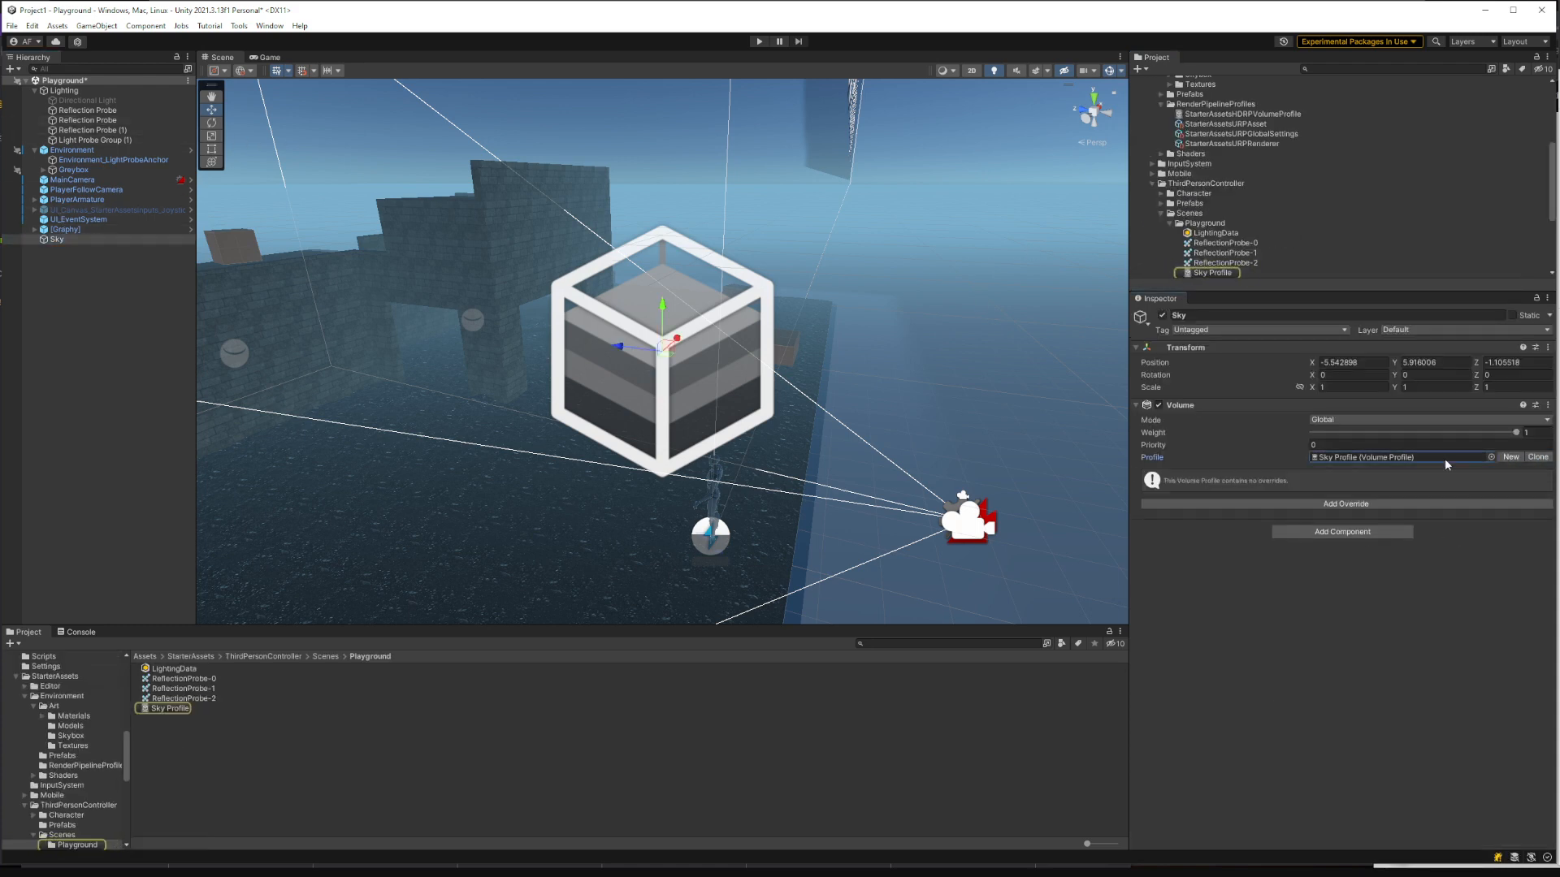
scroll(1212, 201, "down", 3)
left_click(1213, 199)
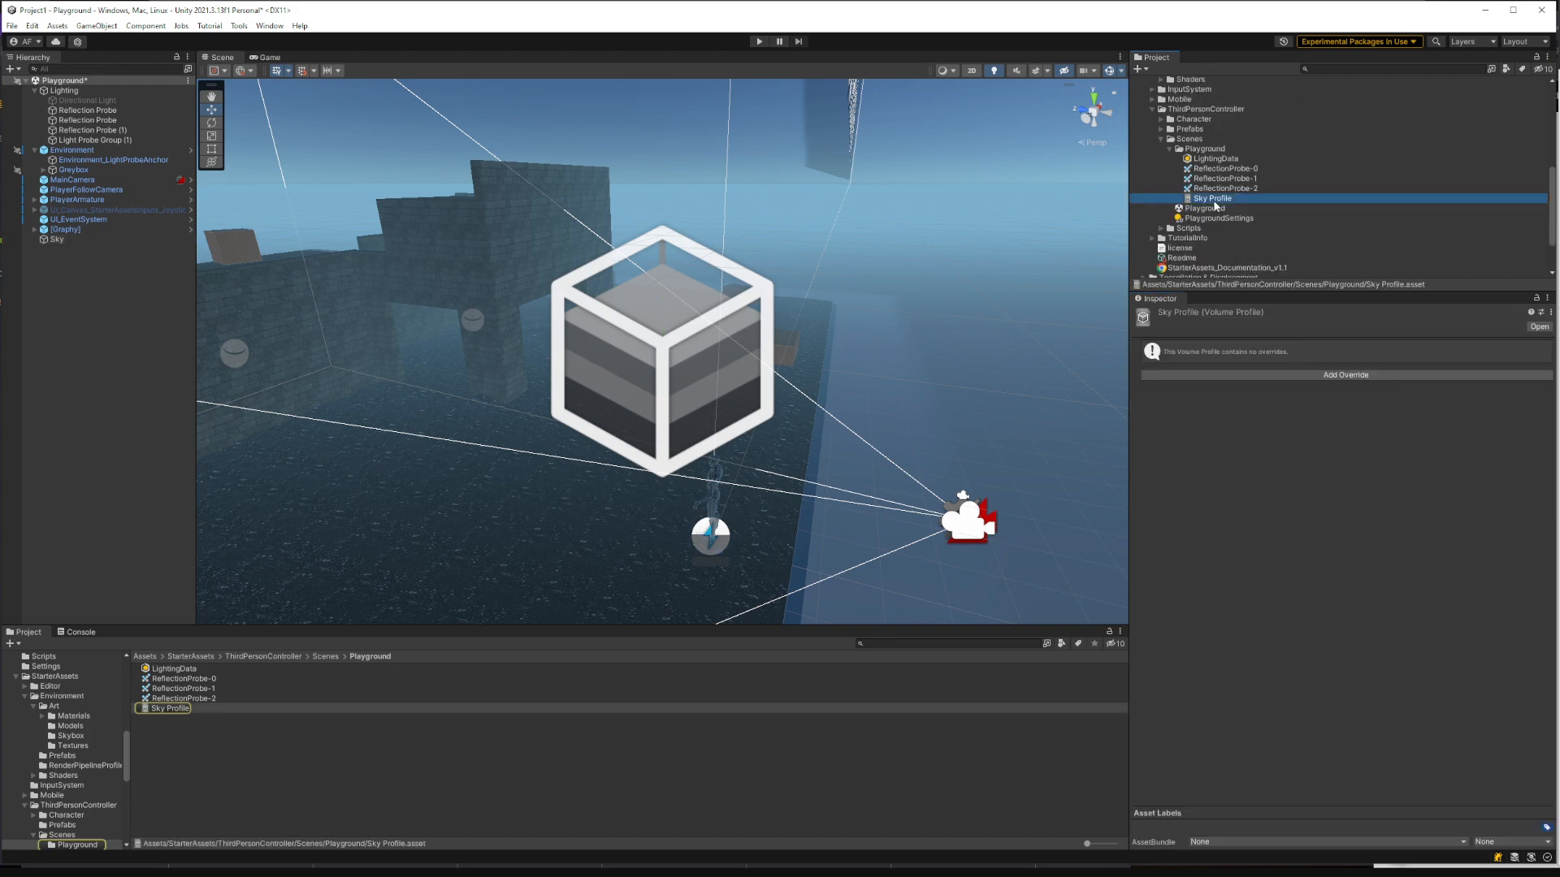
scroll(1216, 227, "down", 3)
left_click_drag(1183, 248, 1179, 247)
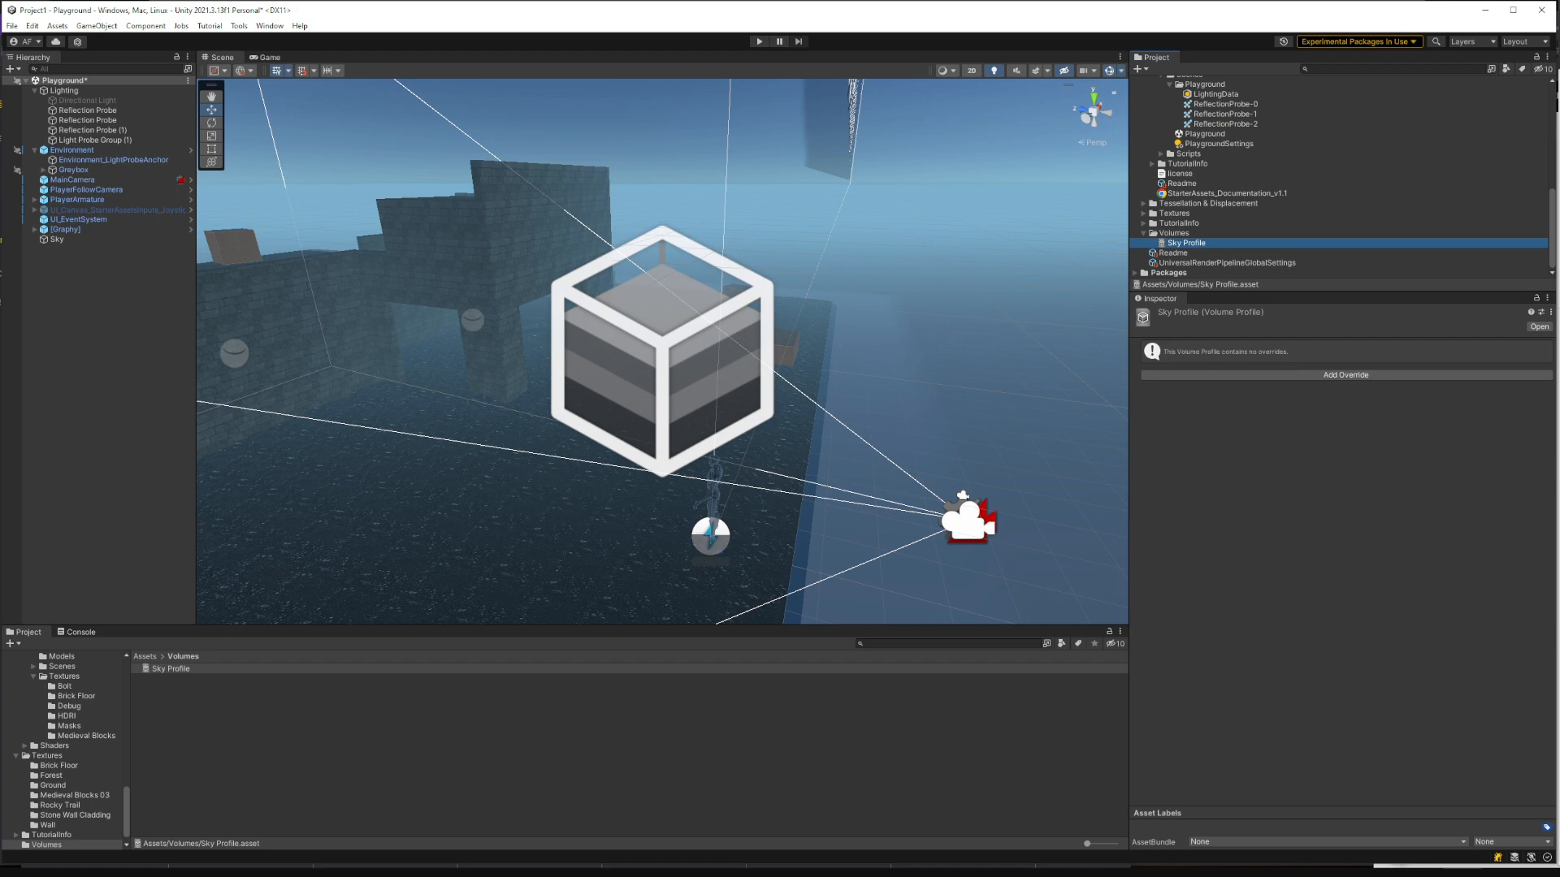
Step: Look through the post-processing overrides that can be added to the Sky Profile, without adding any
left_click(1198, 375)
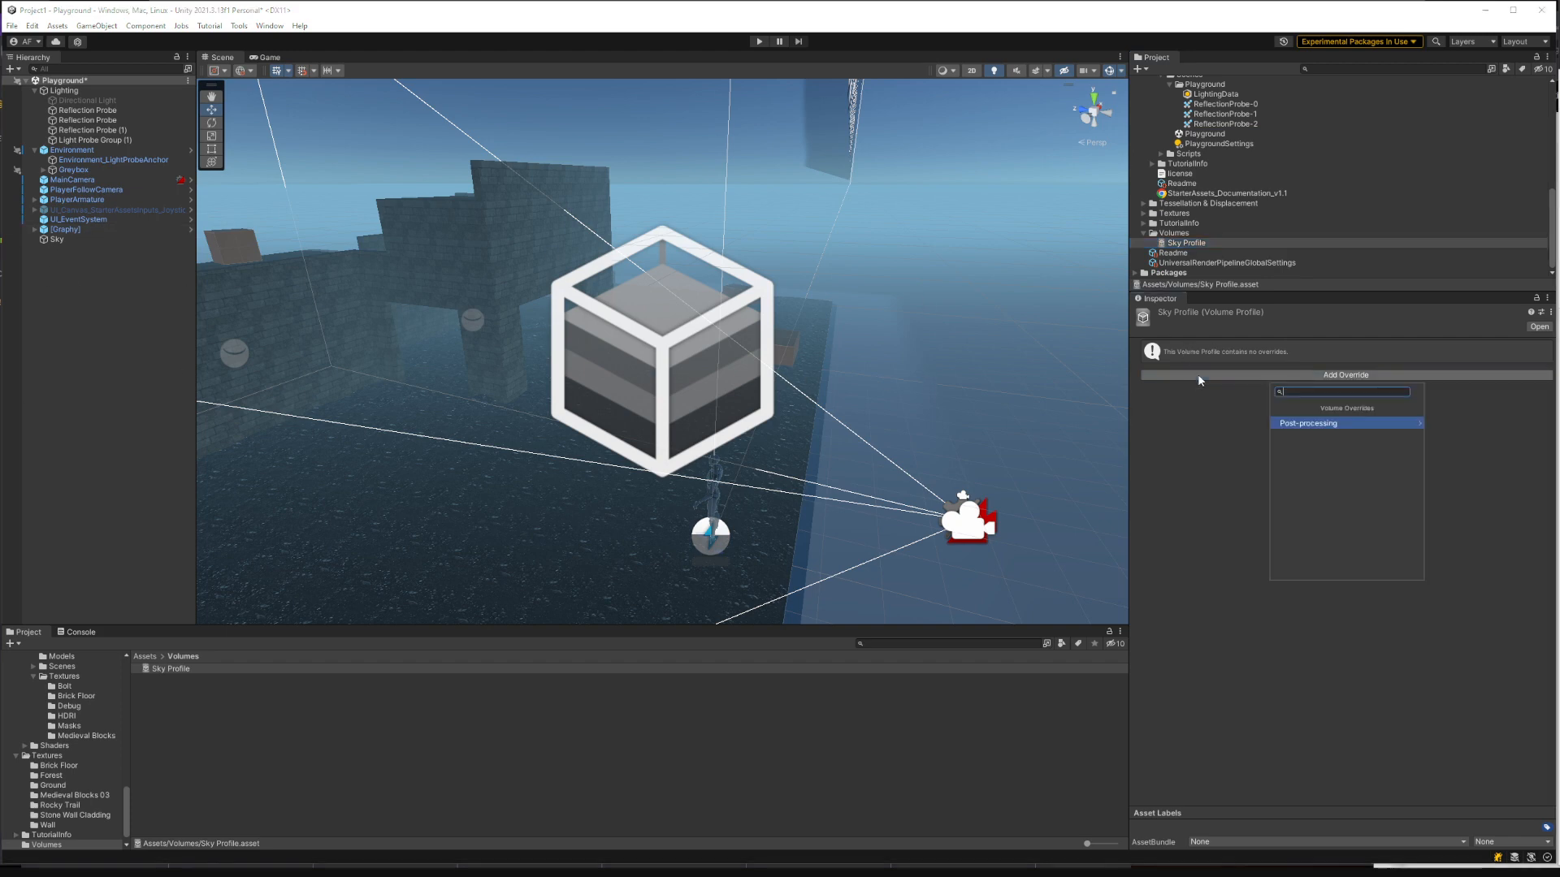
left_click(1306, 422)
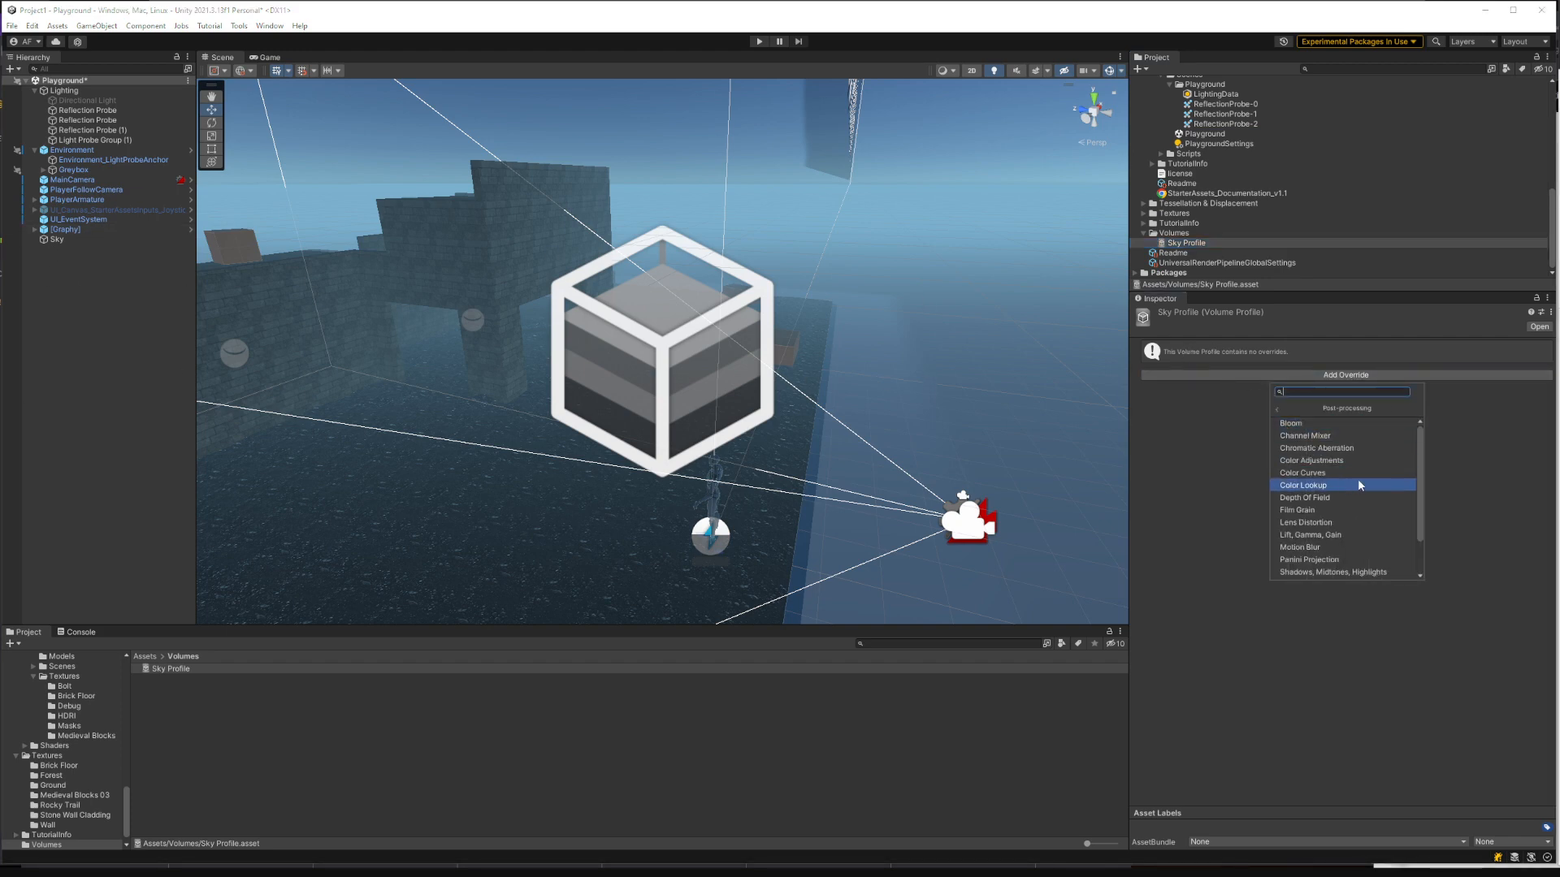
scroll(1353, 490, "down", 2)
scroll(1368, 500, "up", 2)
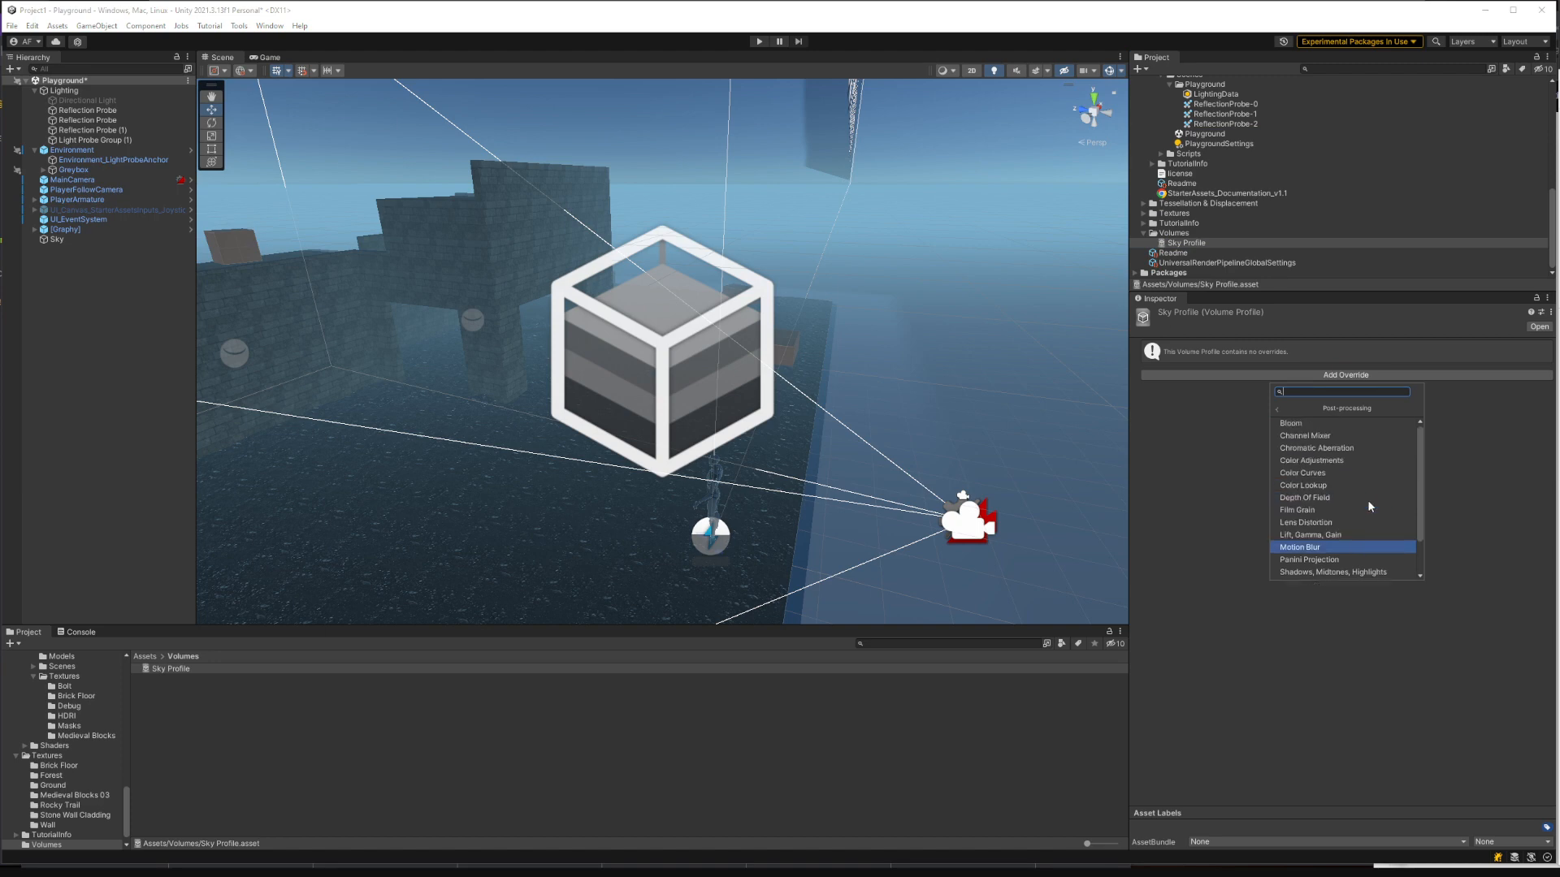
scroll(1367, 501, "down", 2)
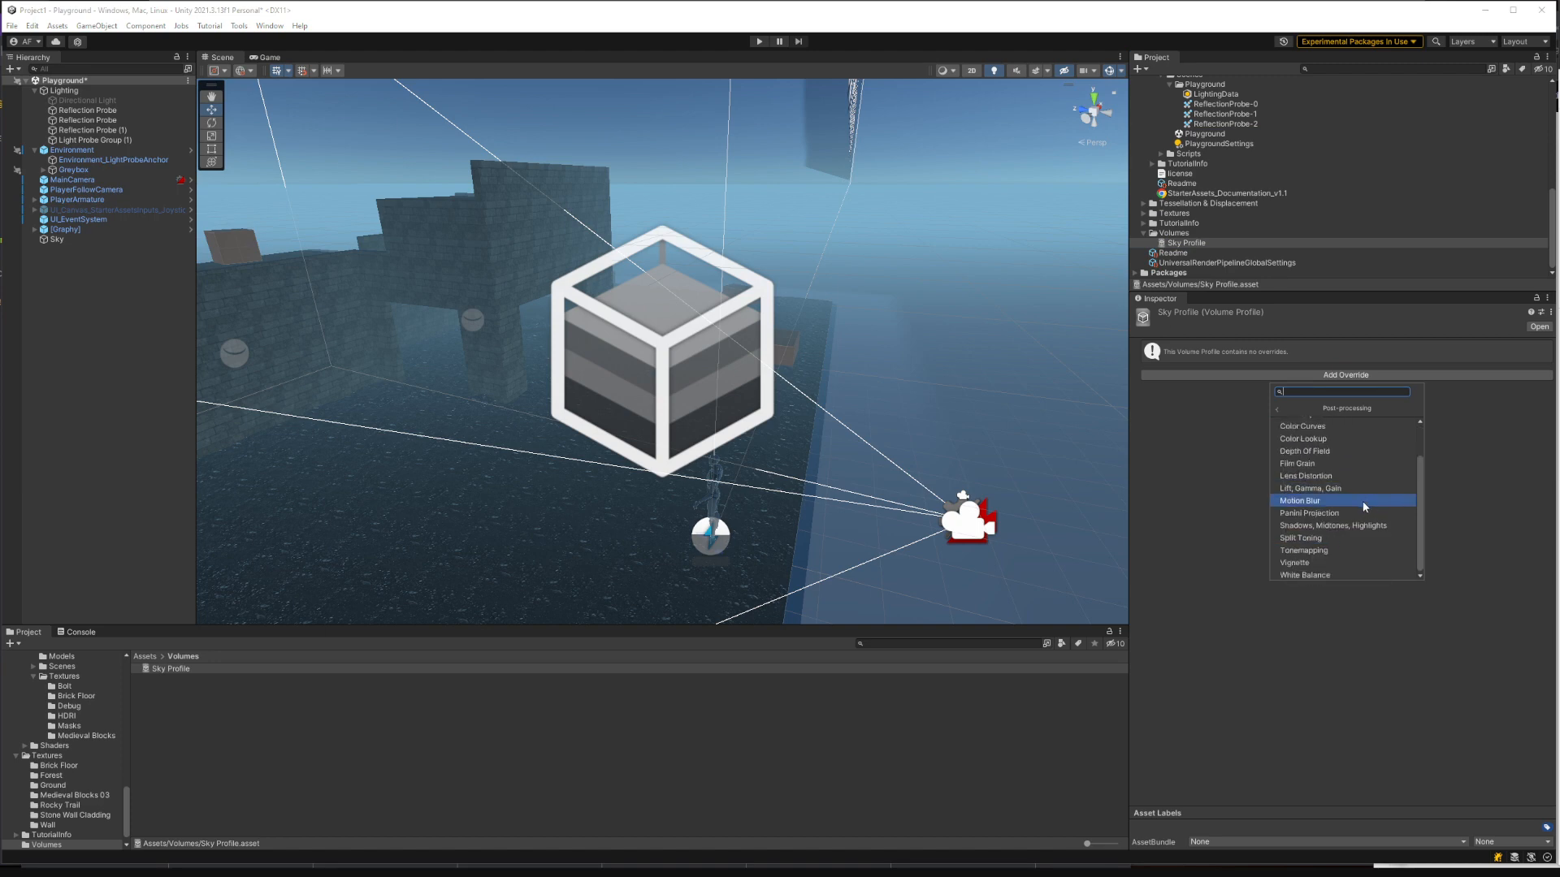
scroll(1364, 501, "up", 3)
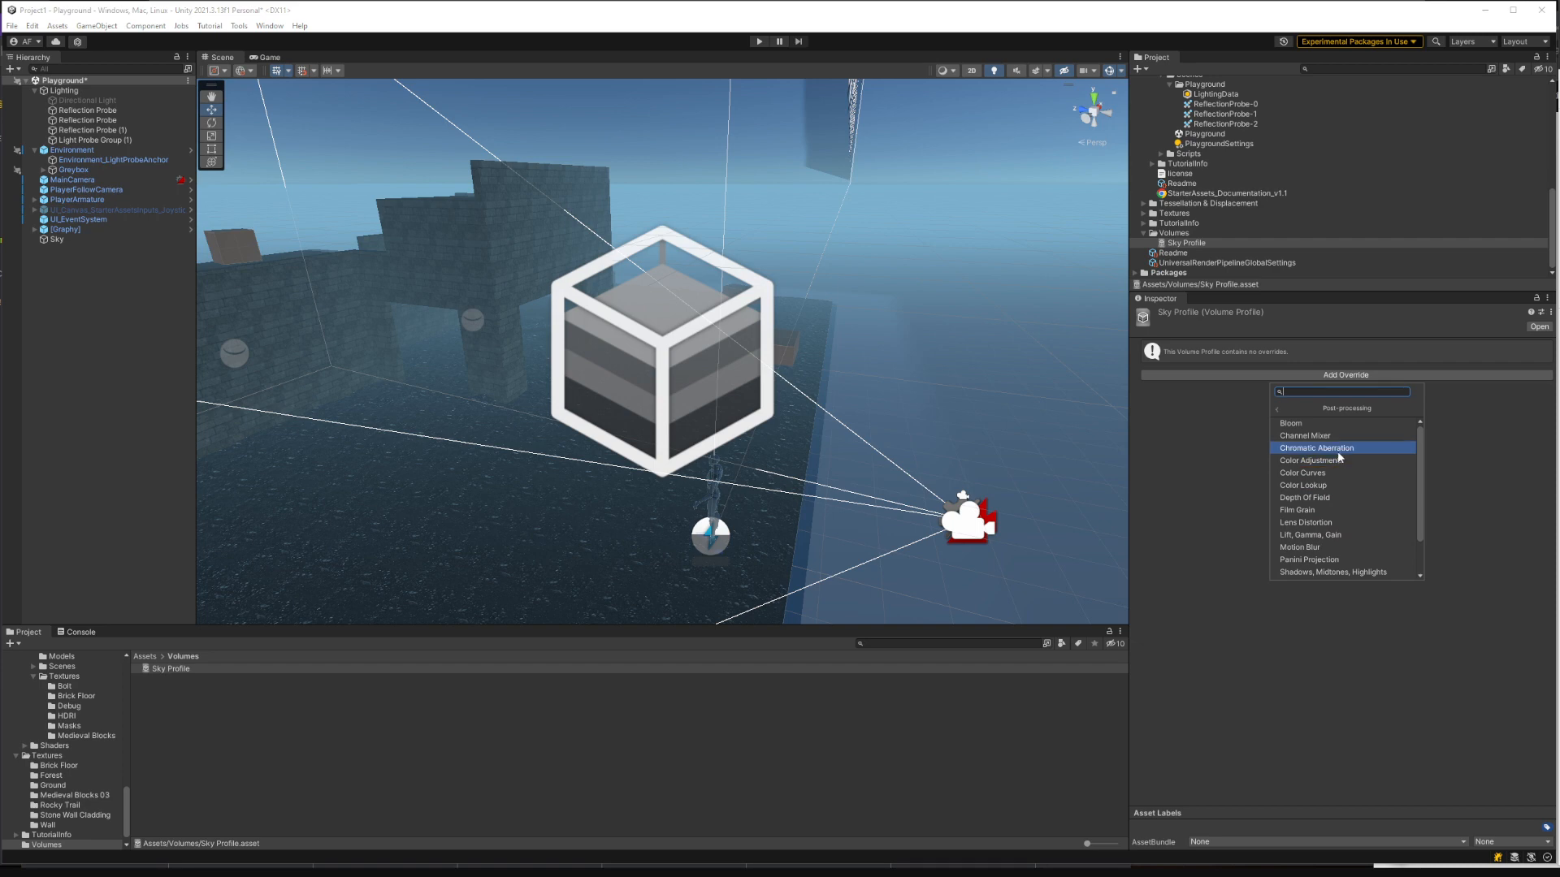
left_click(1197, 414)
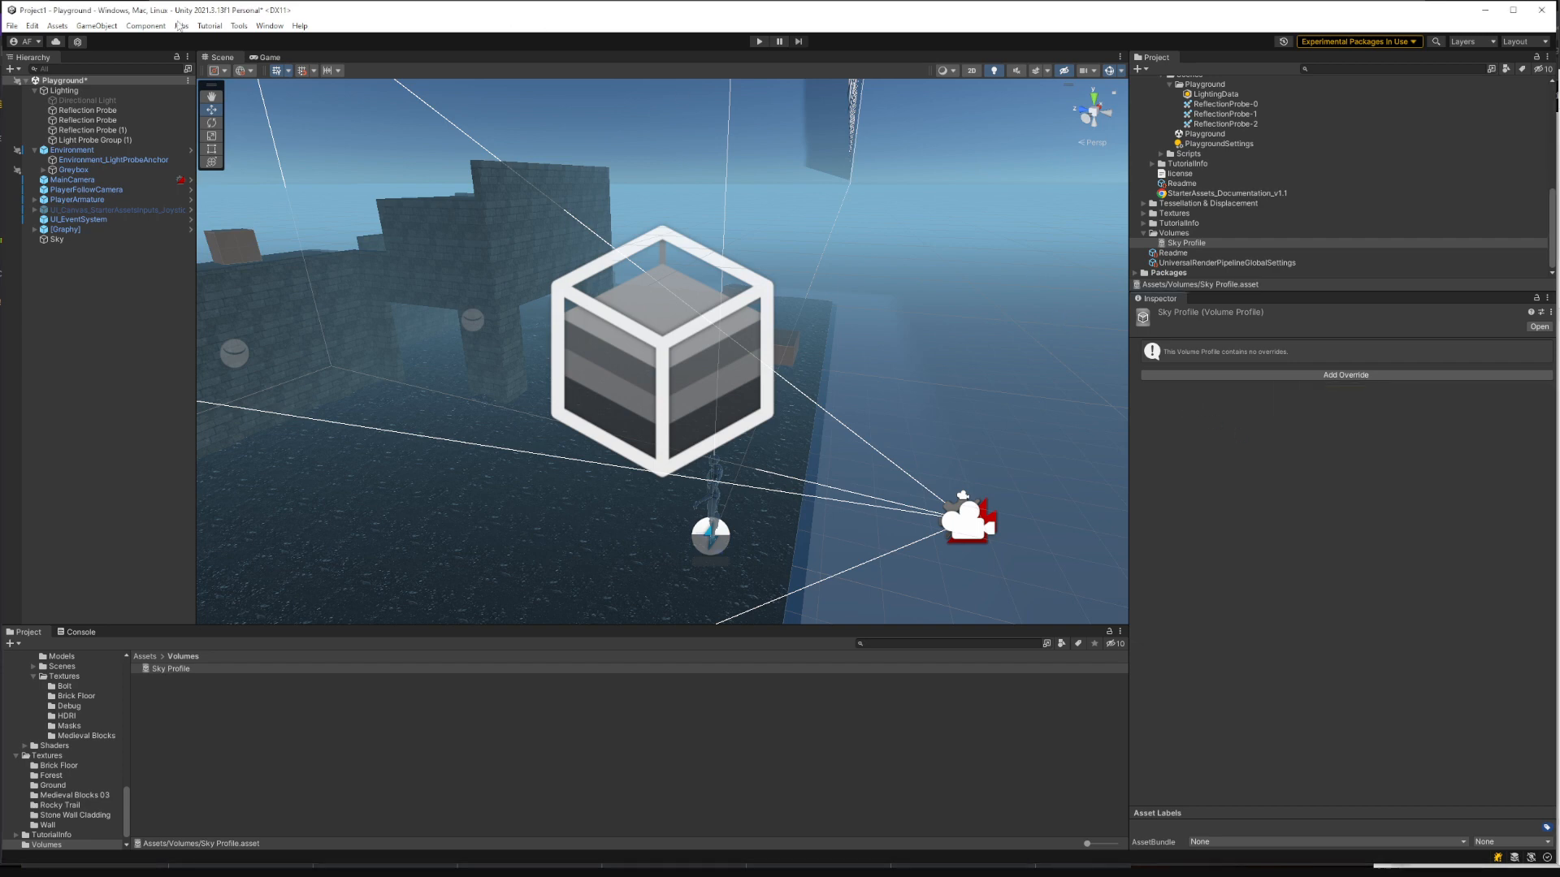
Step: Open the Light Explorer and dock it alongside the Inspector
left_click(270, 26)
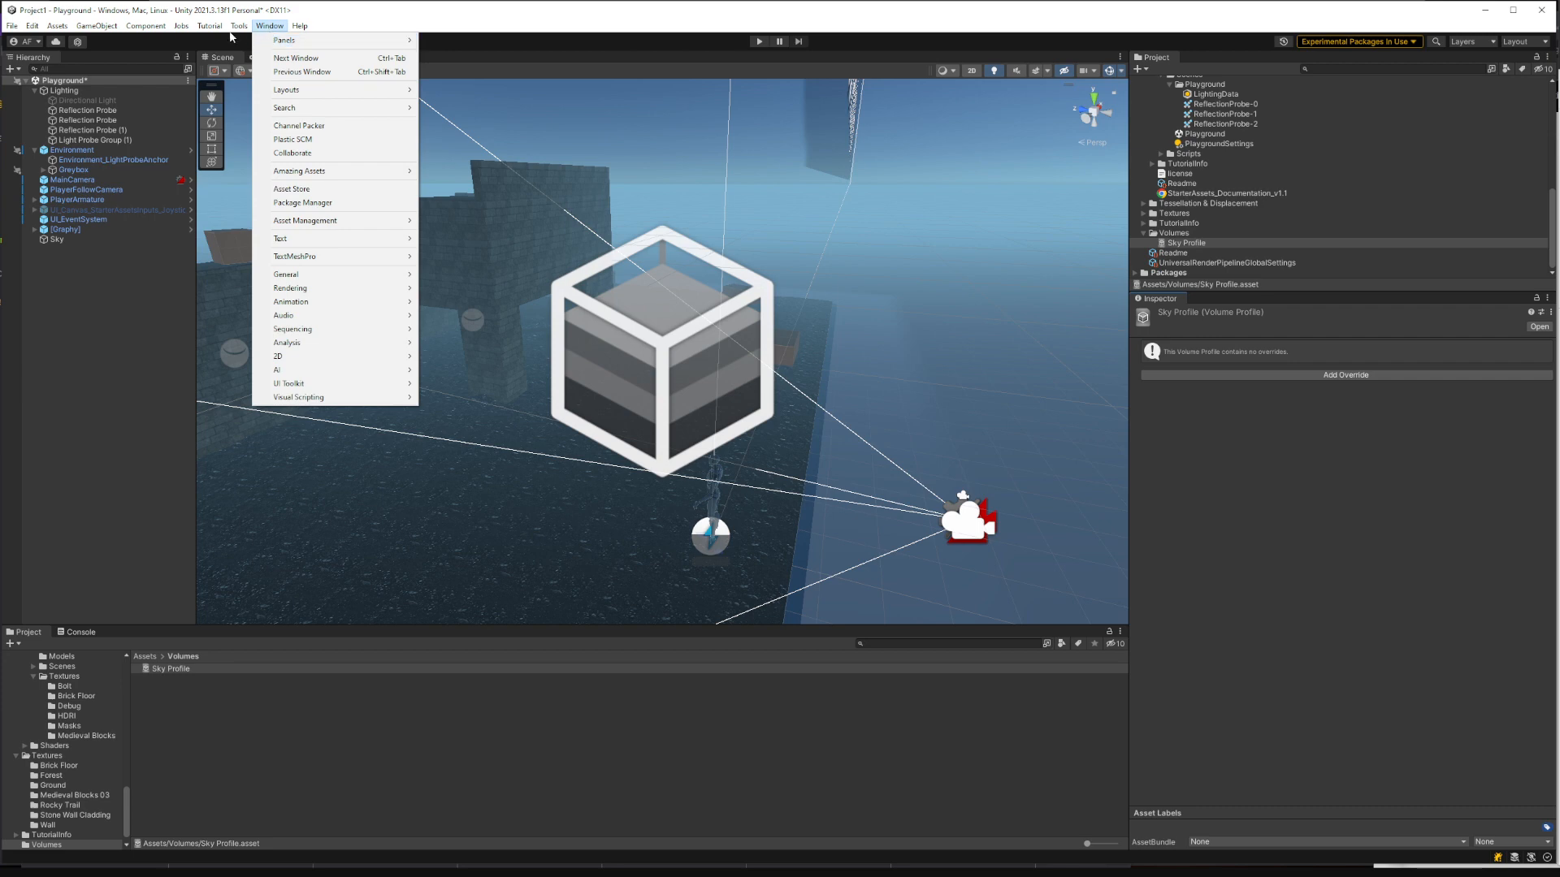
left_click(232, 36)
left_click(261, 27)
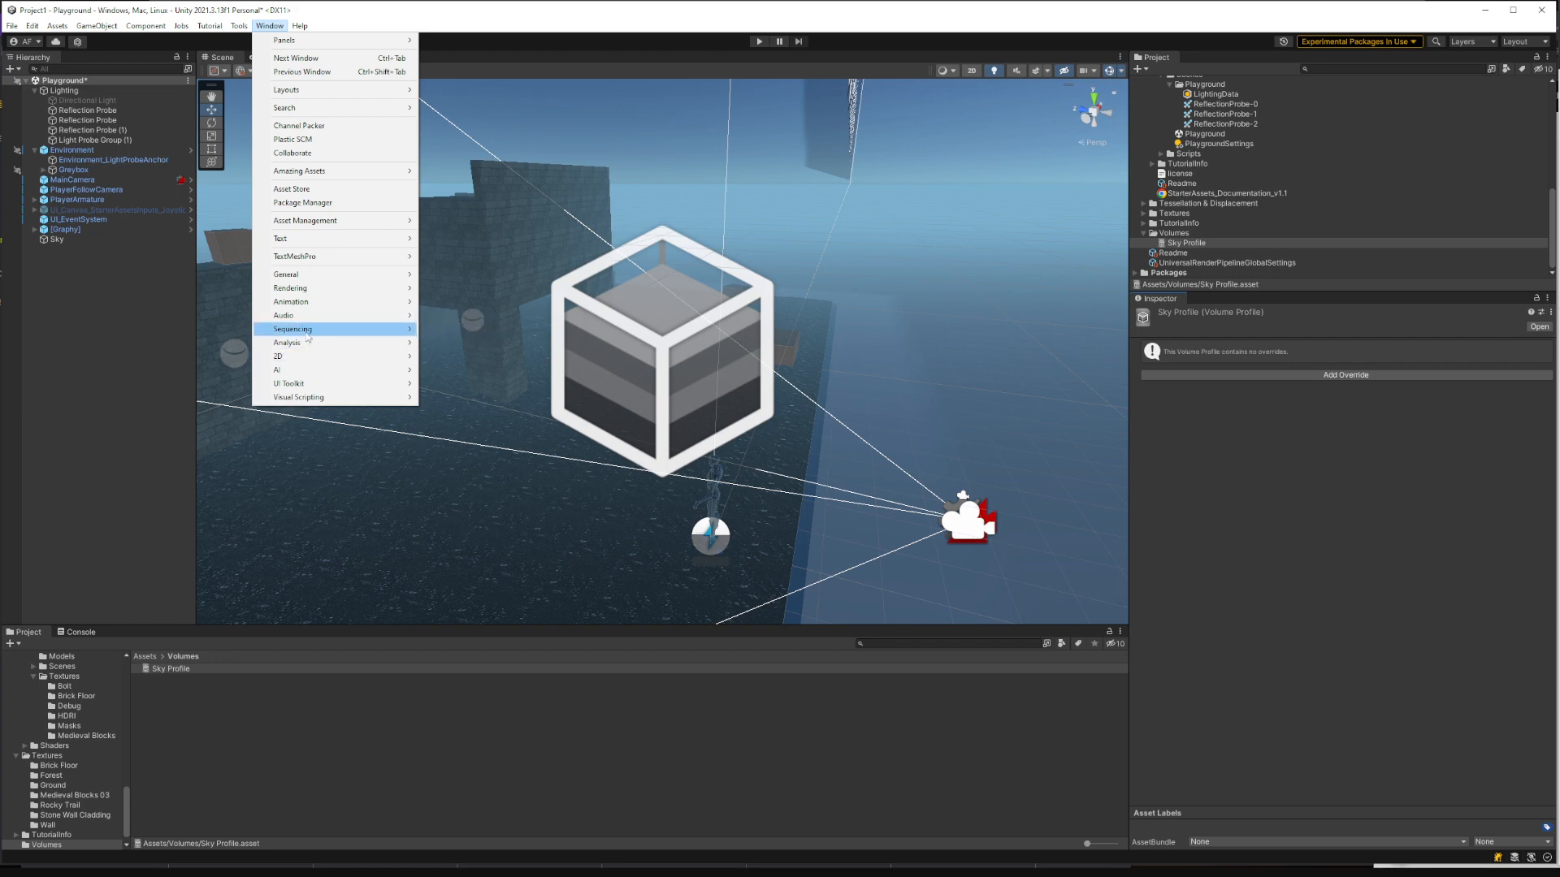
mouse_move(305, 325)
mouse_move(299, 293)
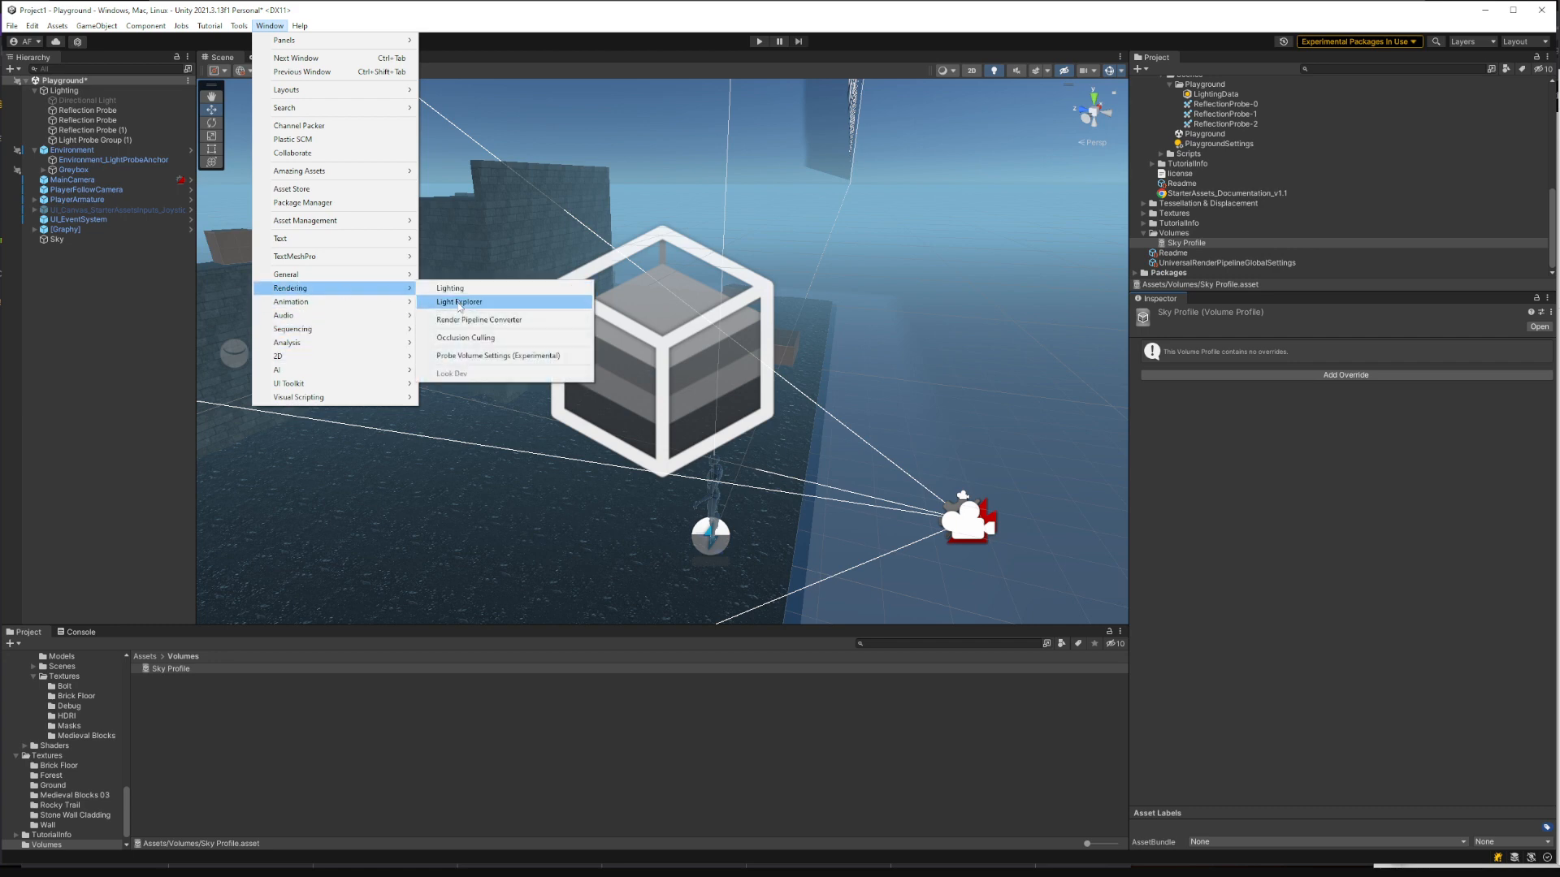
left_click(459, 302)
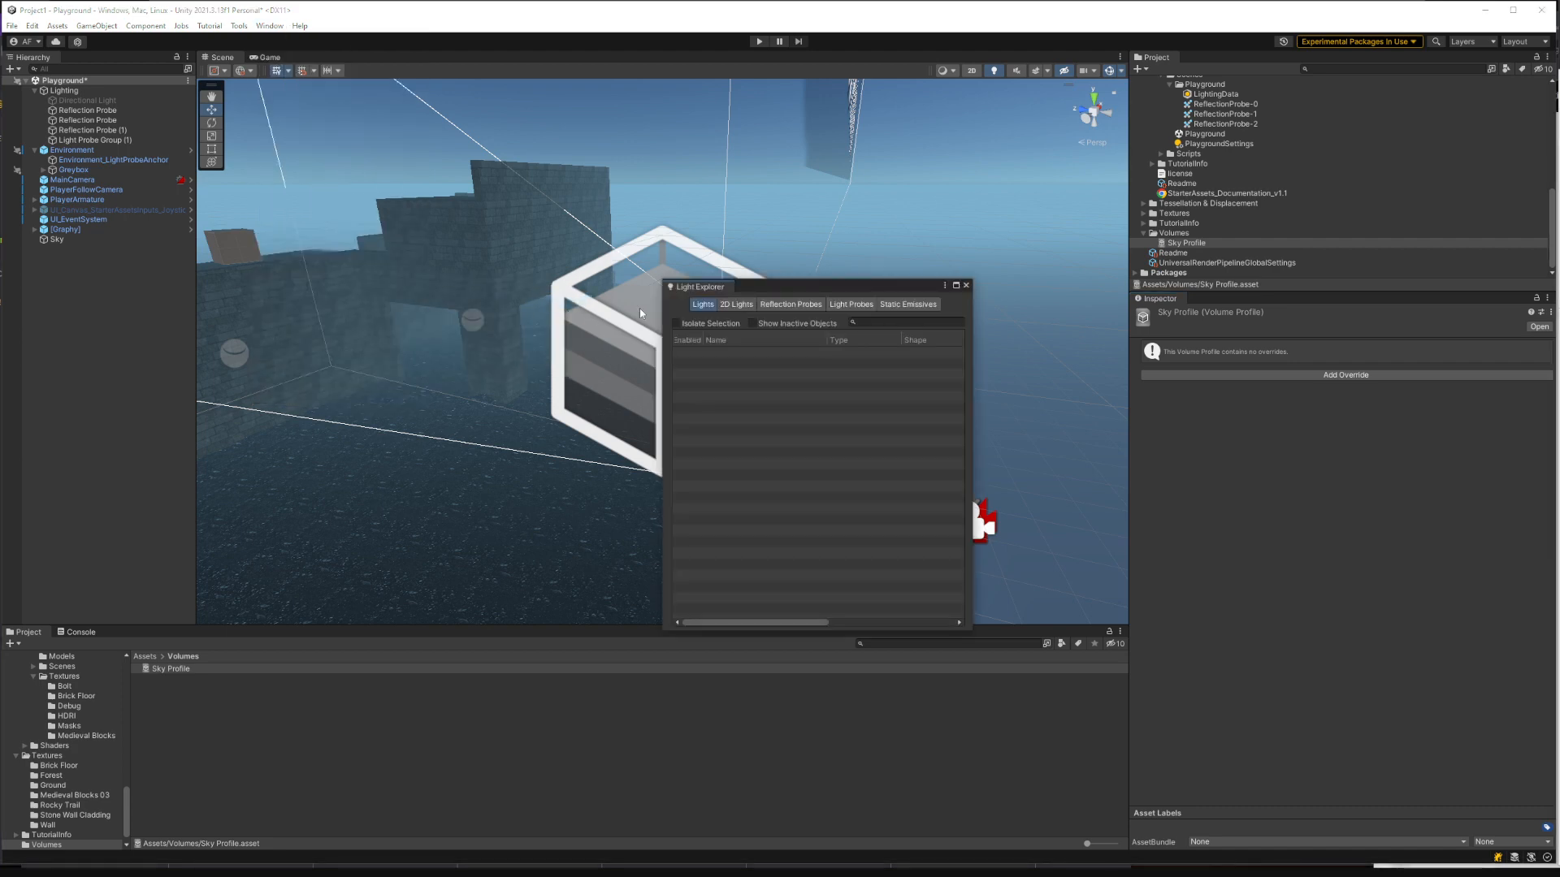
left_click_drag(720, 290, 1279, 309)
right_click(1228, 301)
left_click(1265, 306)
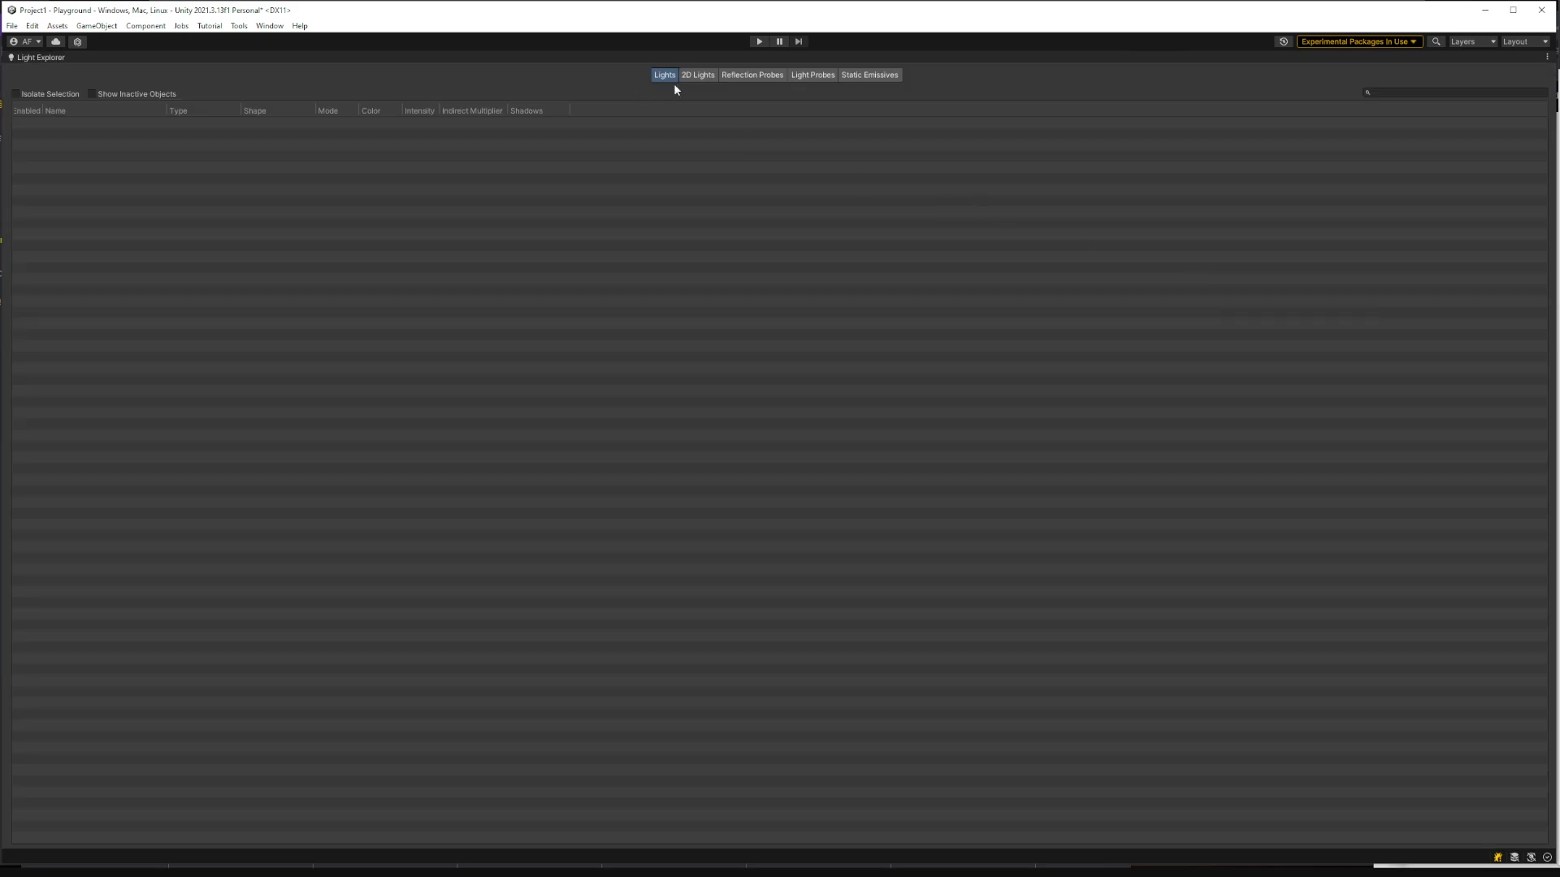
left_click(1547, 58)
left_click(1551, 71)
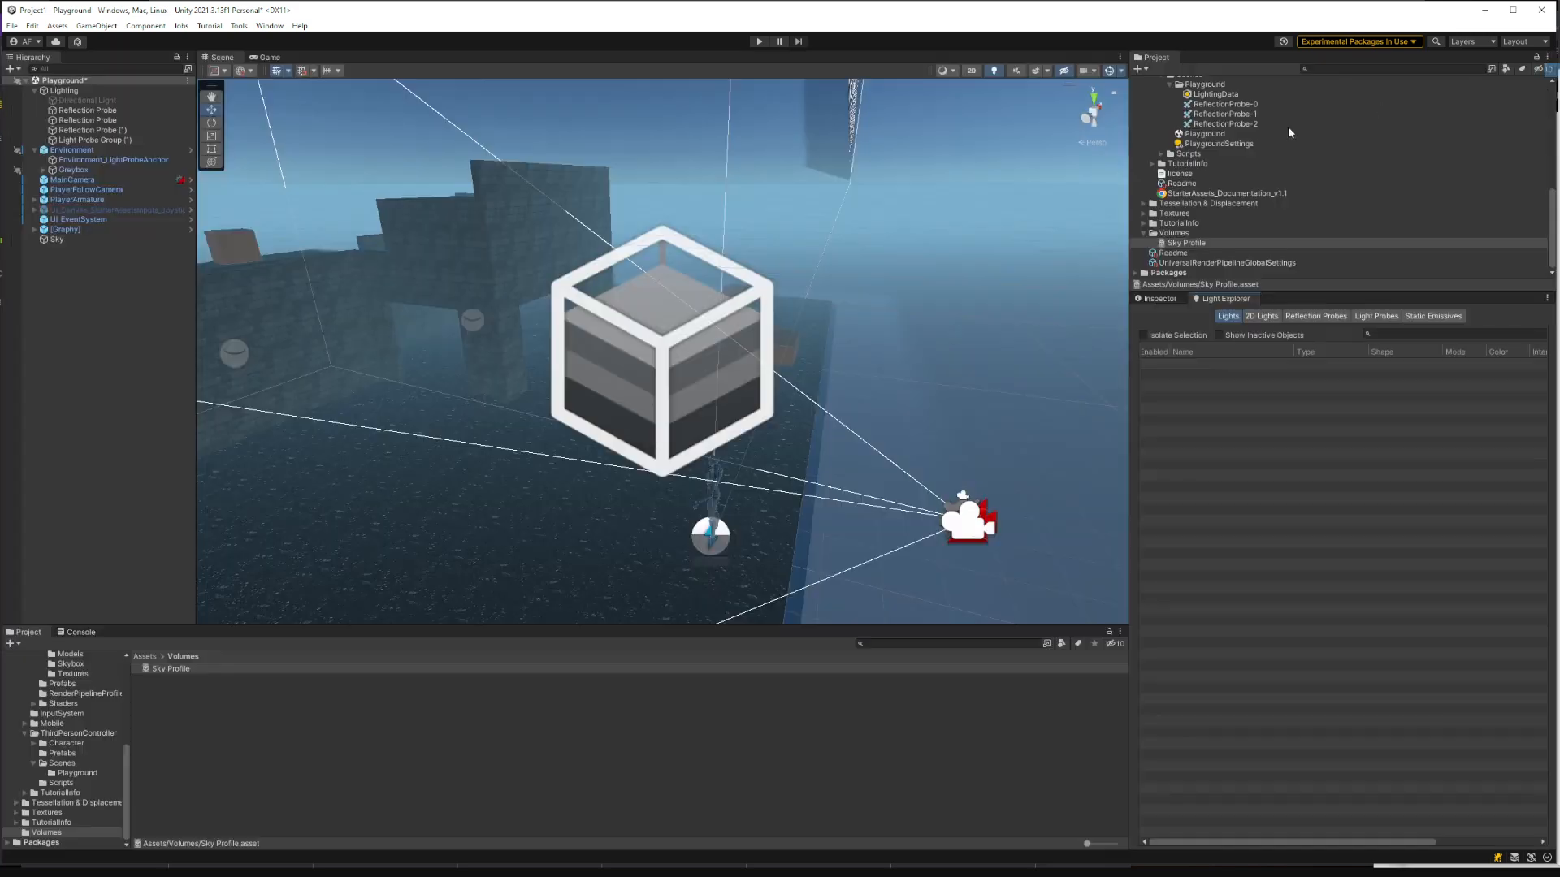
Step: Open the Lighting window and dock it alongside the Inspector and Light Explorer
left_click(266, 27)
mouse_move(310, 294)
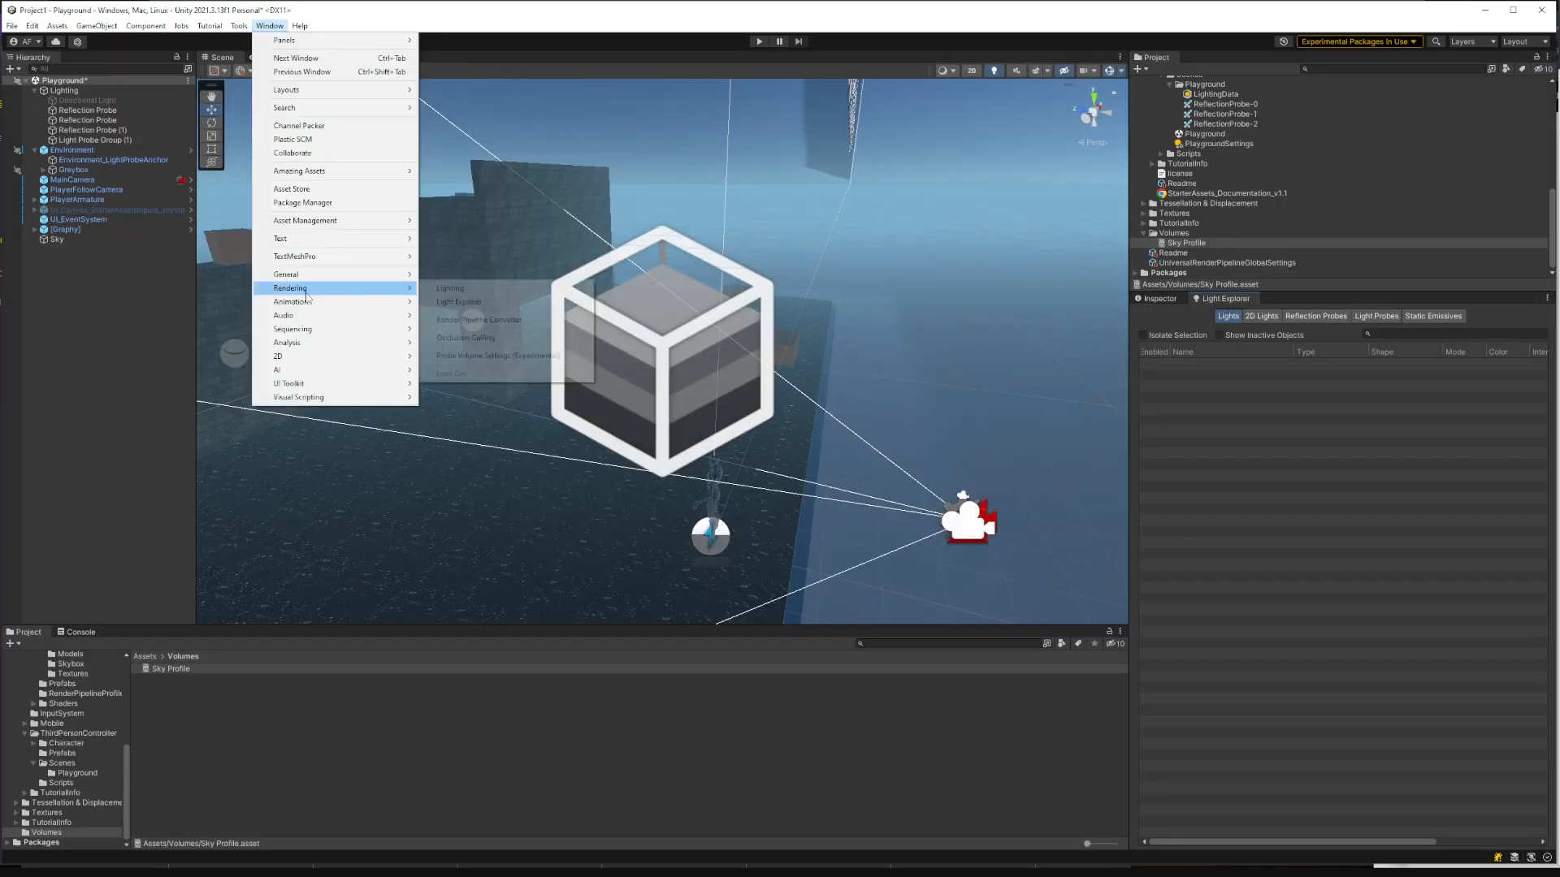
left_click(450, 289)
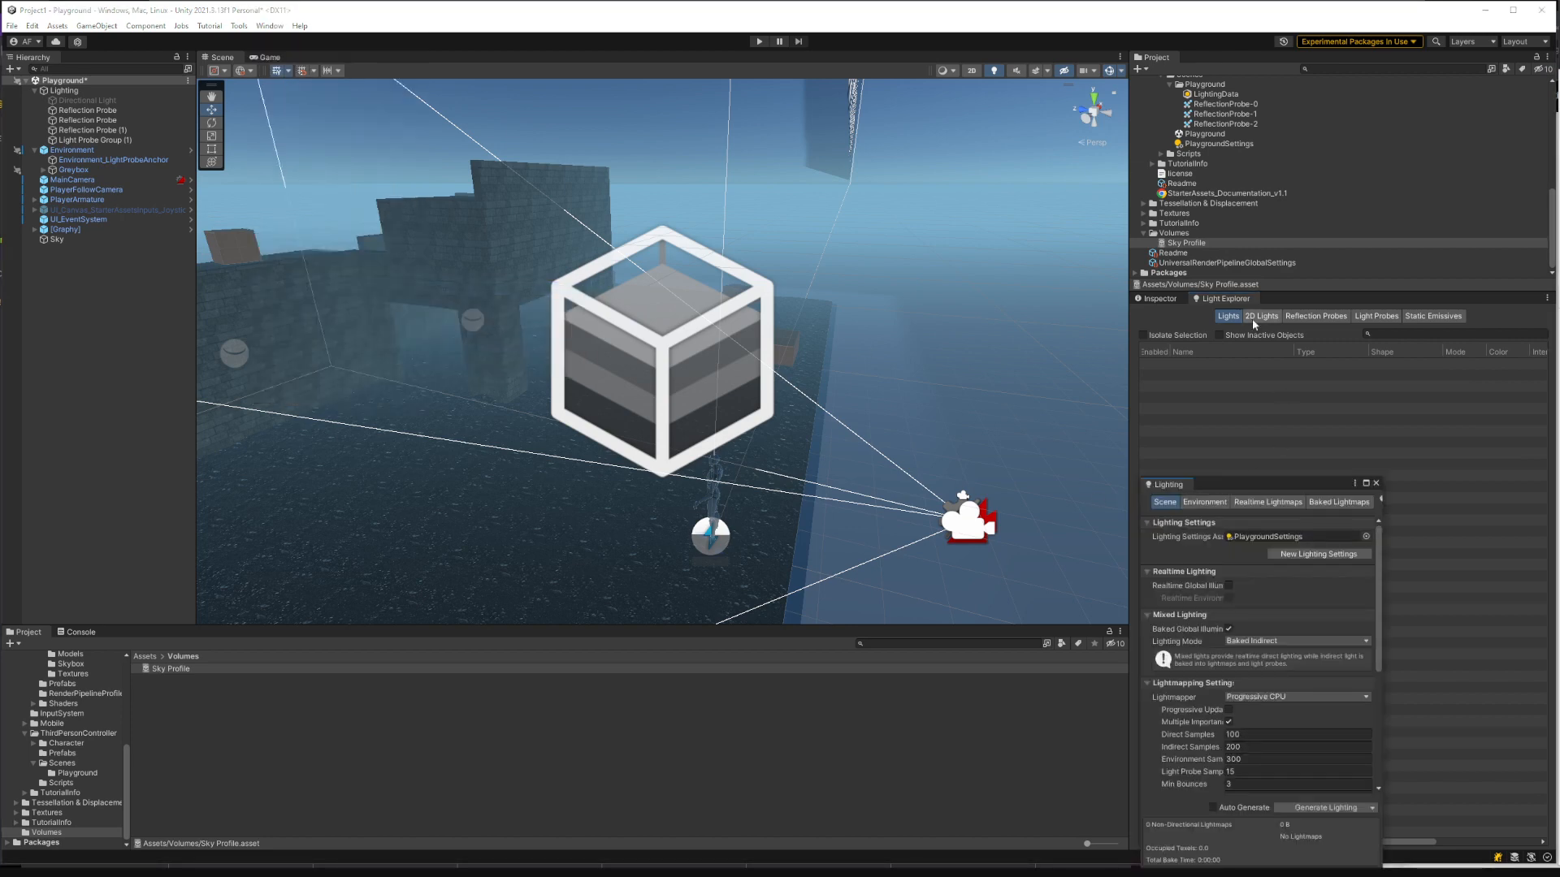
left_click_drag(1162, 485, 1277, 303)
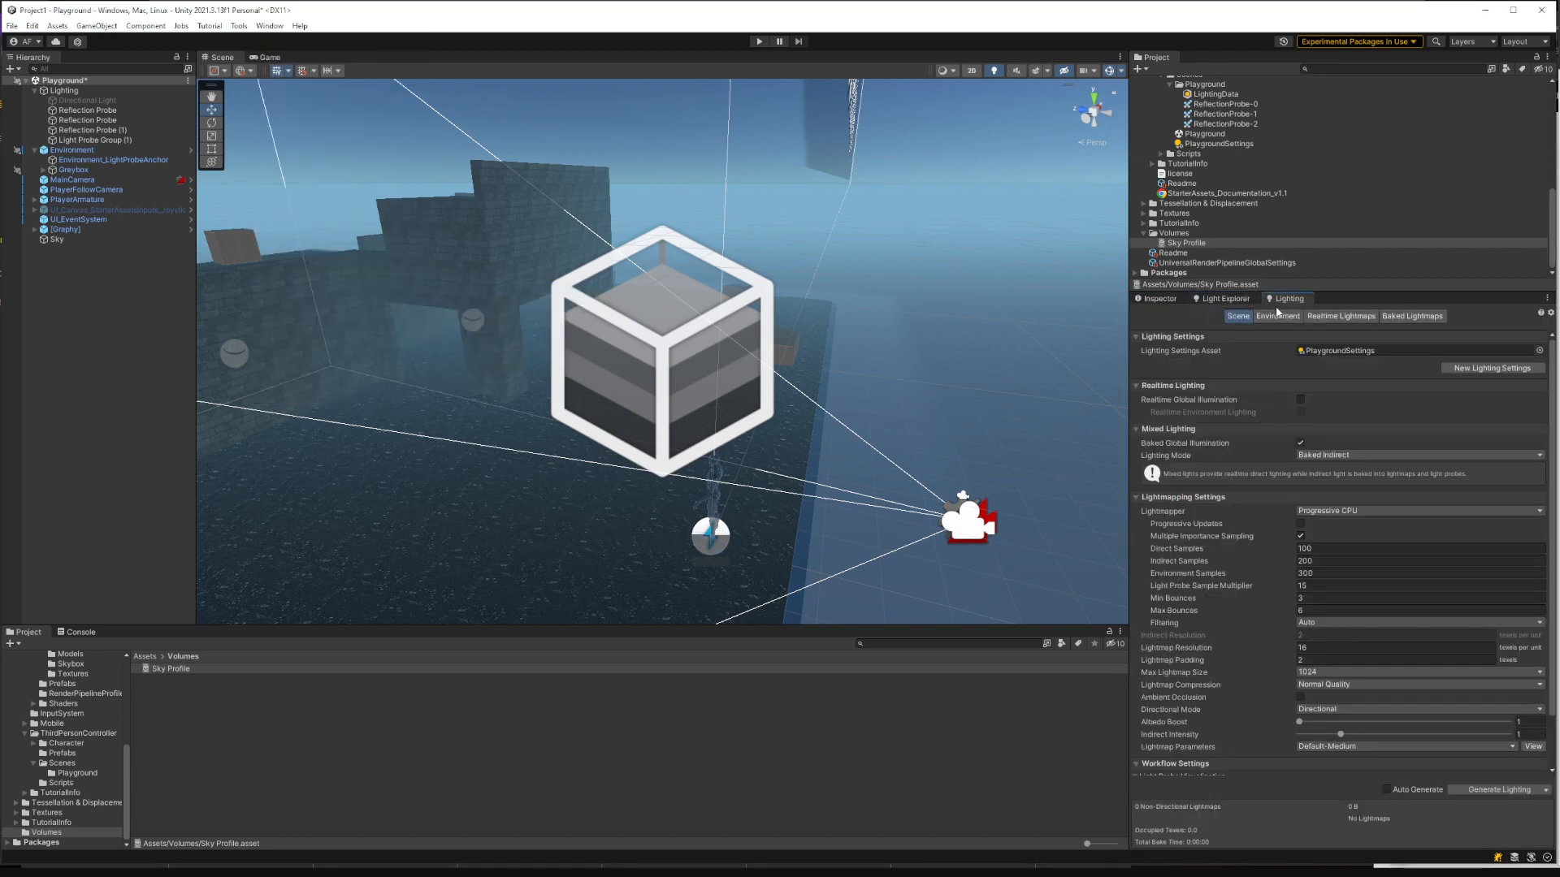
Step: Close the Light Explorer and locate the scene's assigned Lighting Settings asset in the project
left_click(1222, 300)
right_click(1222, 300)
left_click(1251, 317)
left_click(1333, 350)
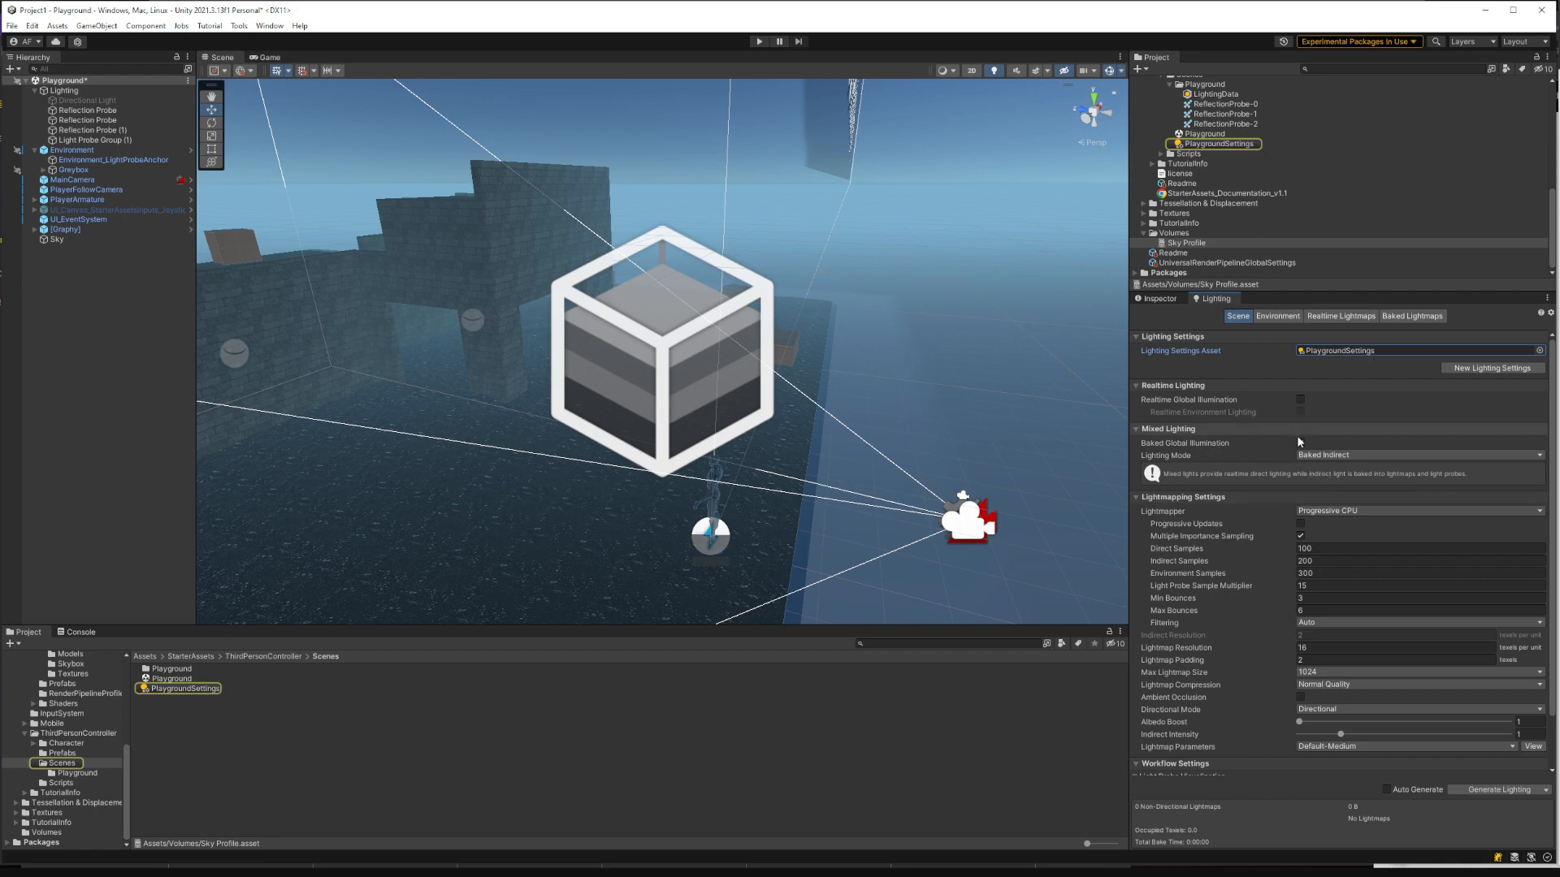
Step: Remove the SkyboxLiteWarm skybox material from the scene's environment lighting settings
left_click(1277, 316)
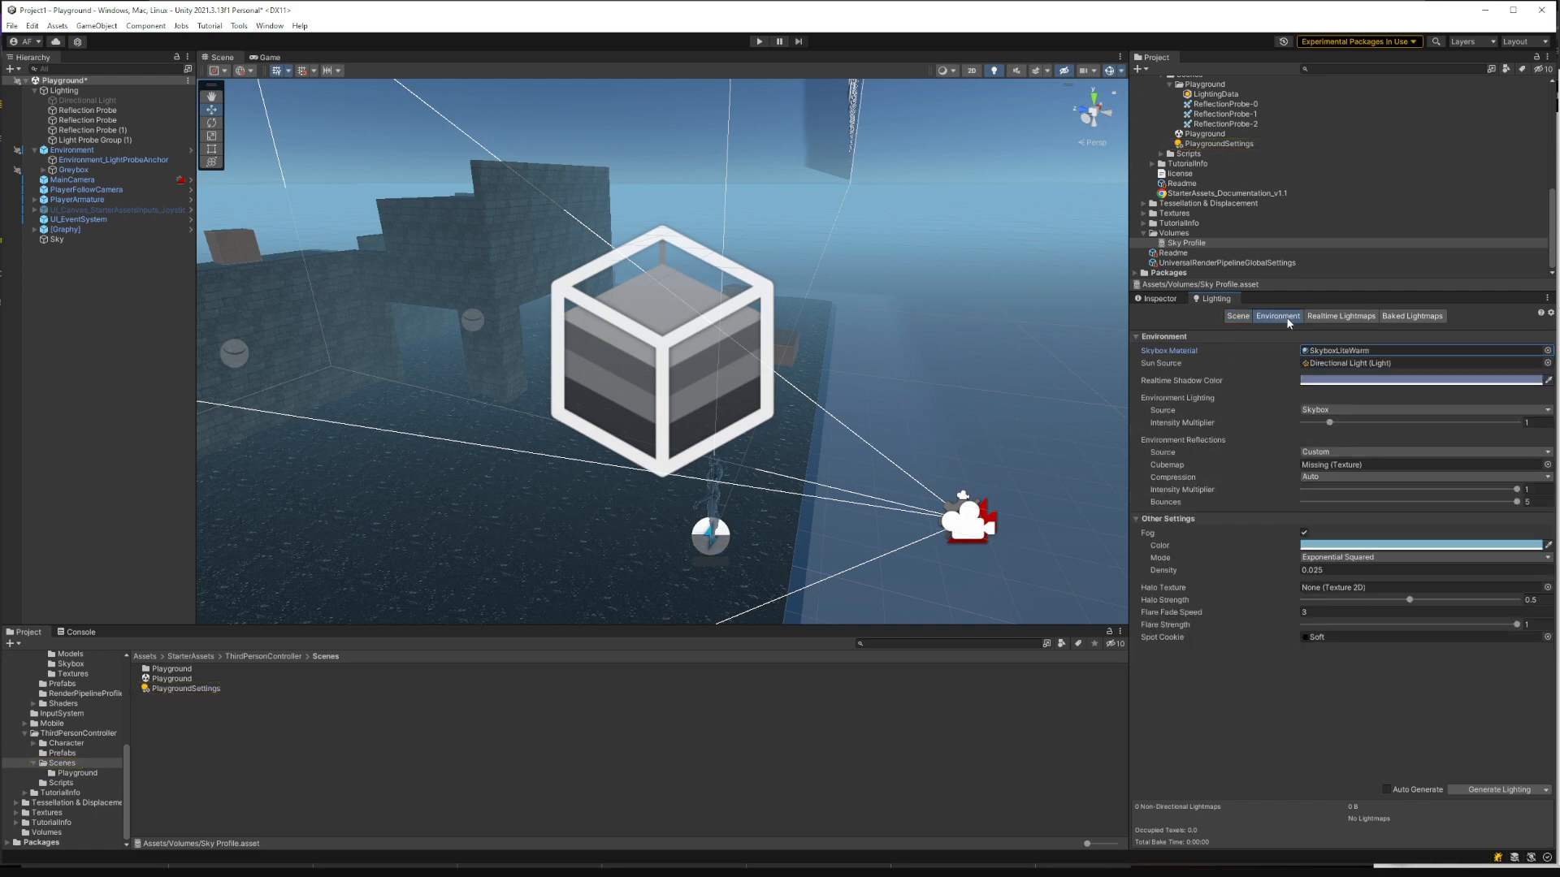
left_click(1367, 353)
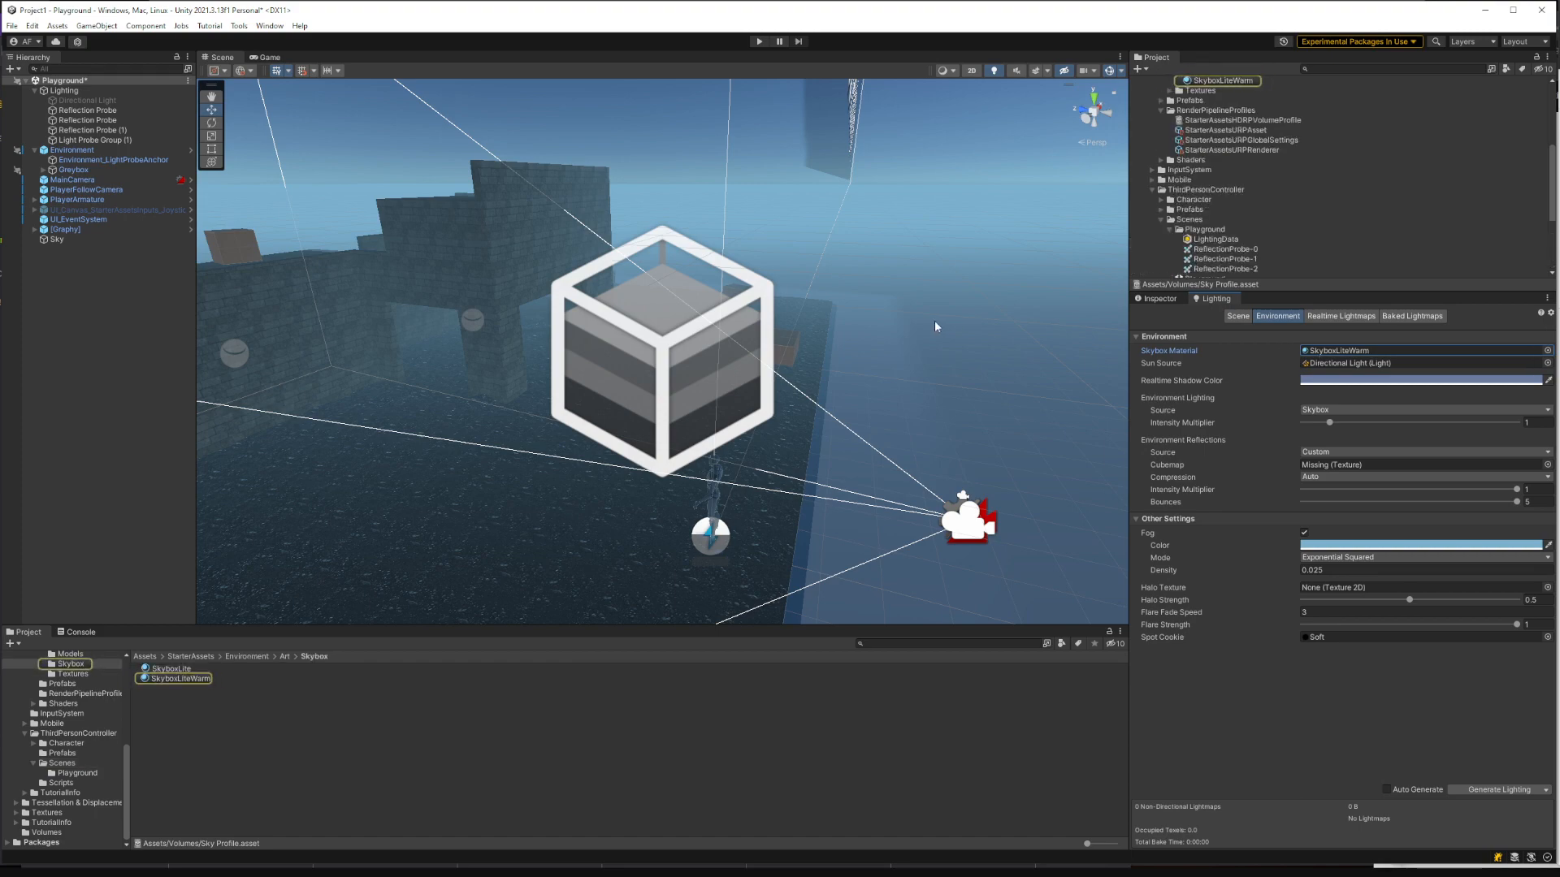
right_click_drag(934, 320, 1039, 293)
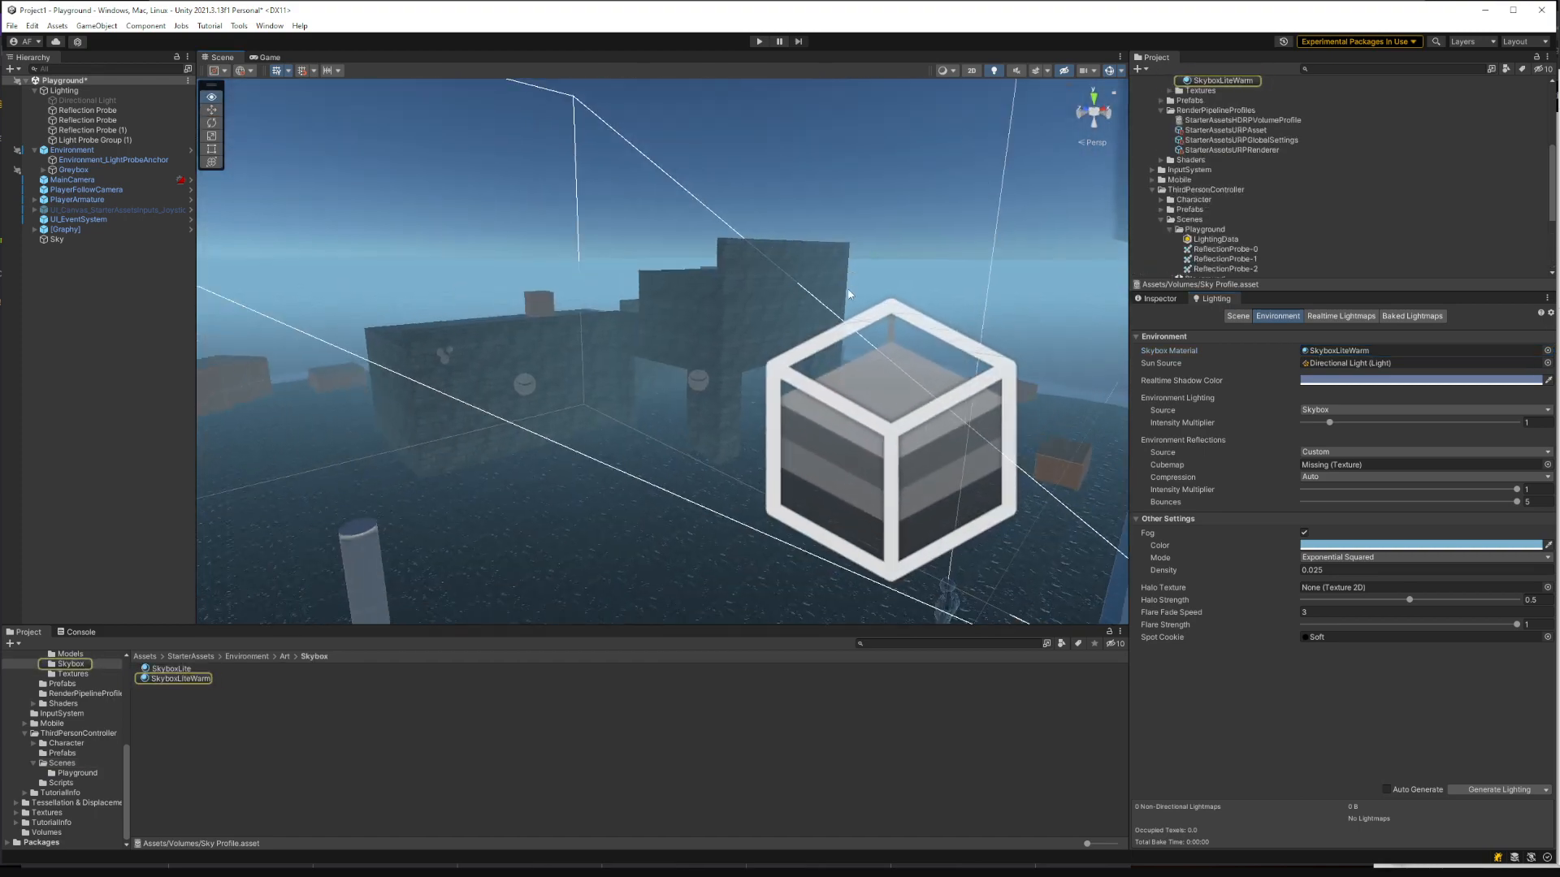
left_click(1321, 353)
key("Delete")
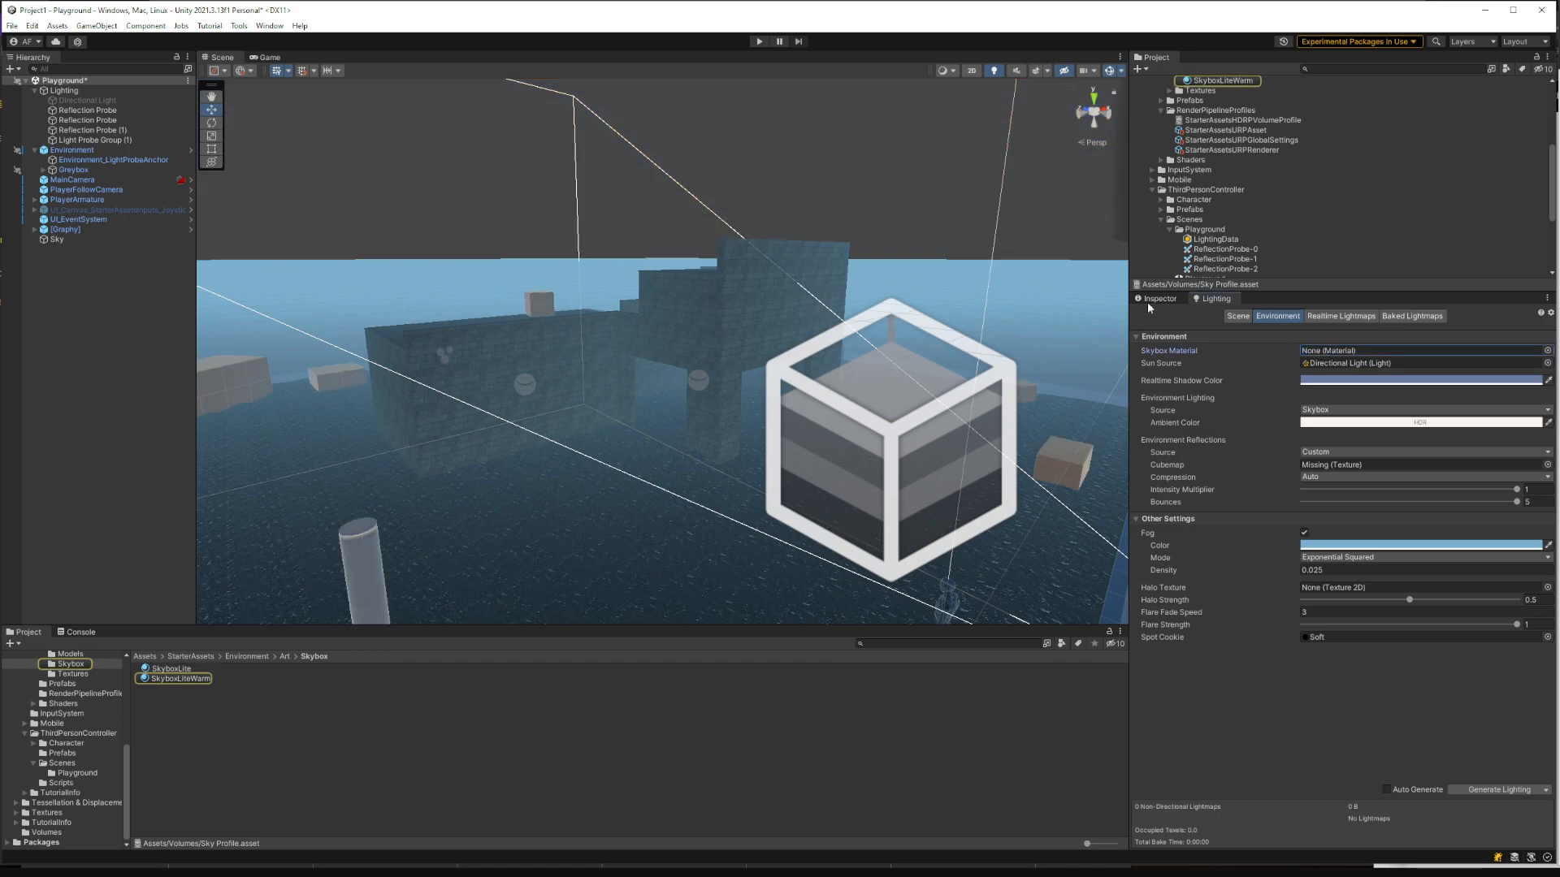
mouse_move(860, 253)
right_mouse_down()
mouse_move(1218, 226)
mouse_move(707, 209)
mouse_move(789, 265)
mouse_move(851, 268)
right_mouse_up()
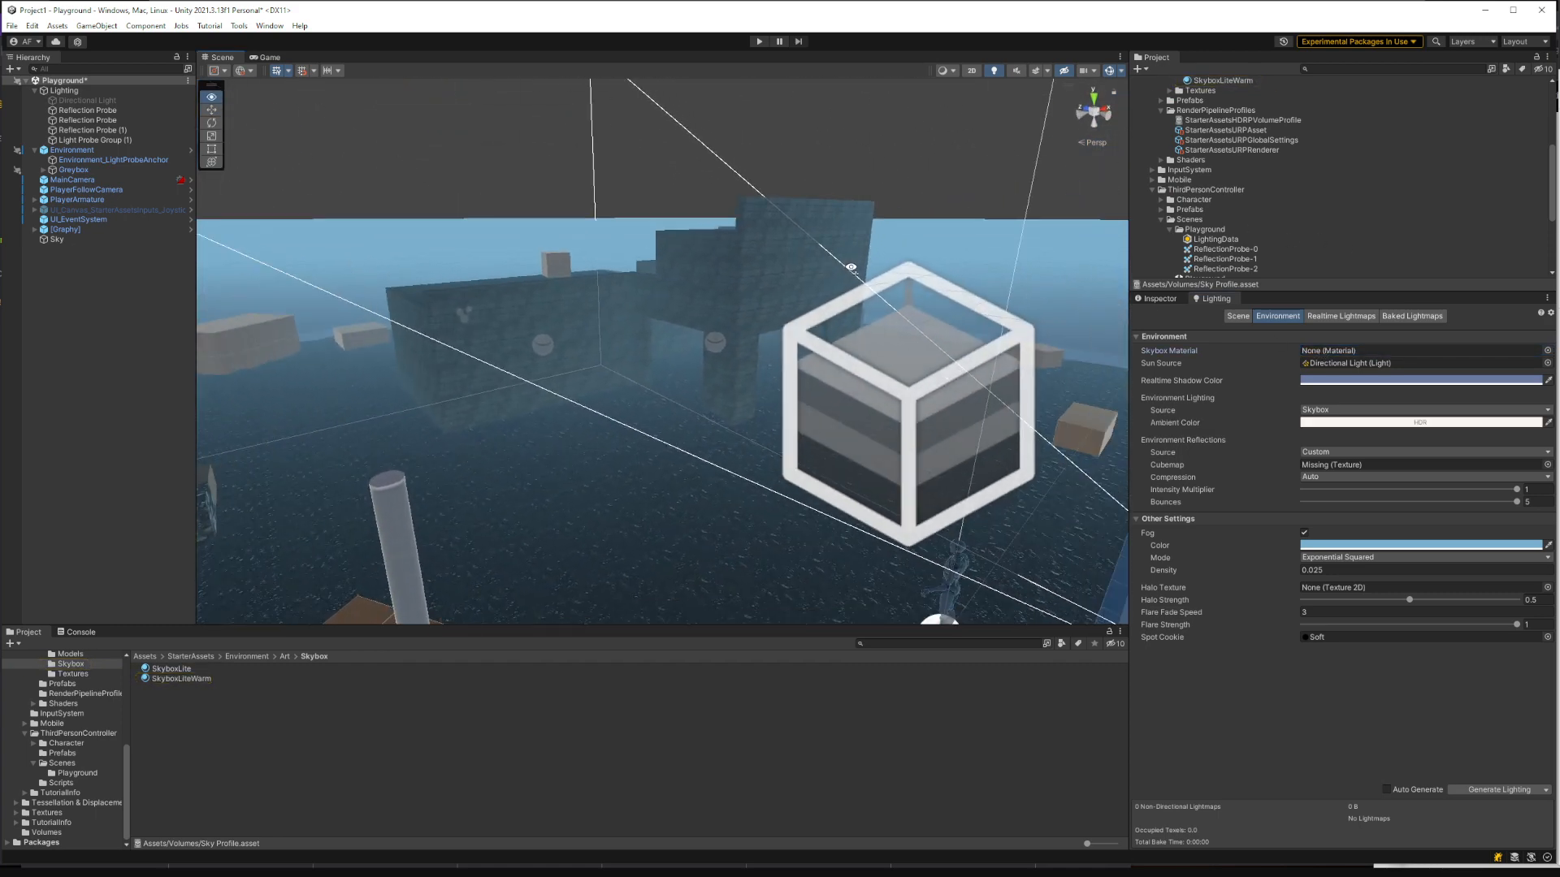
Step: Toggle the environment fog off and back on to compare its effect on the scene
left_click(1336, 364)
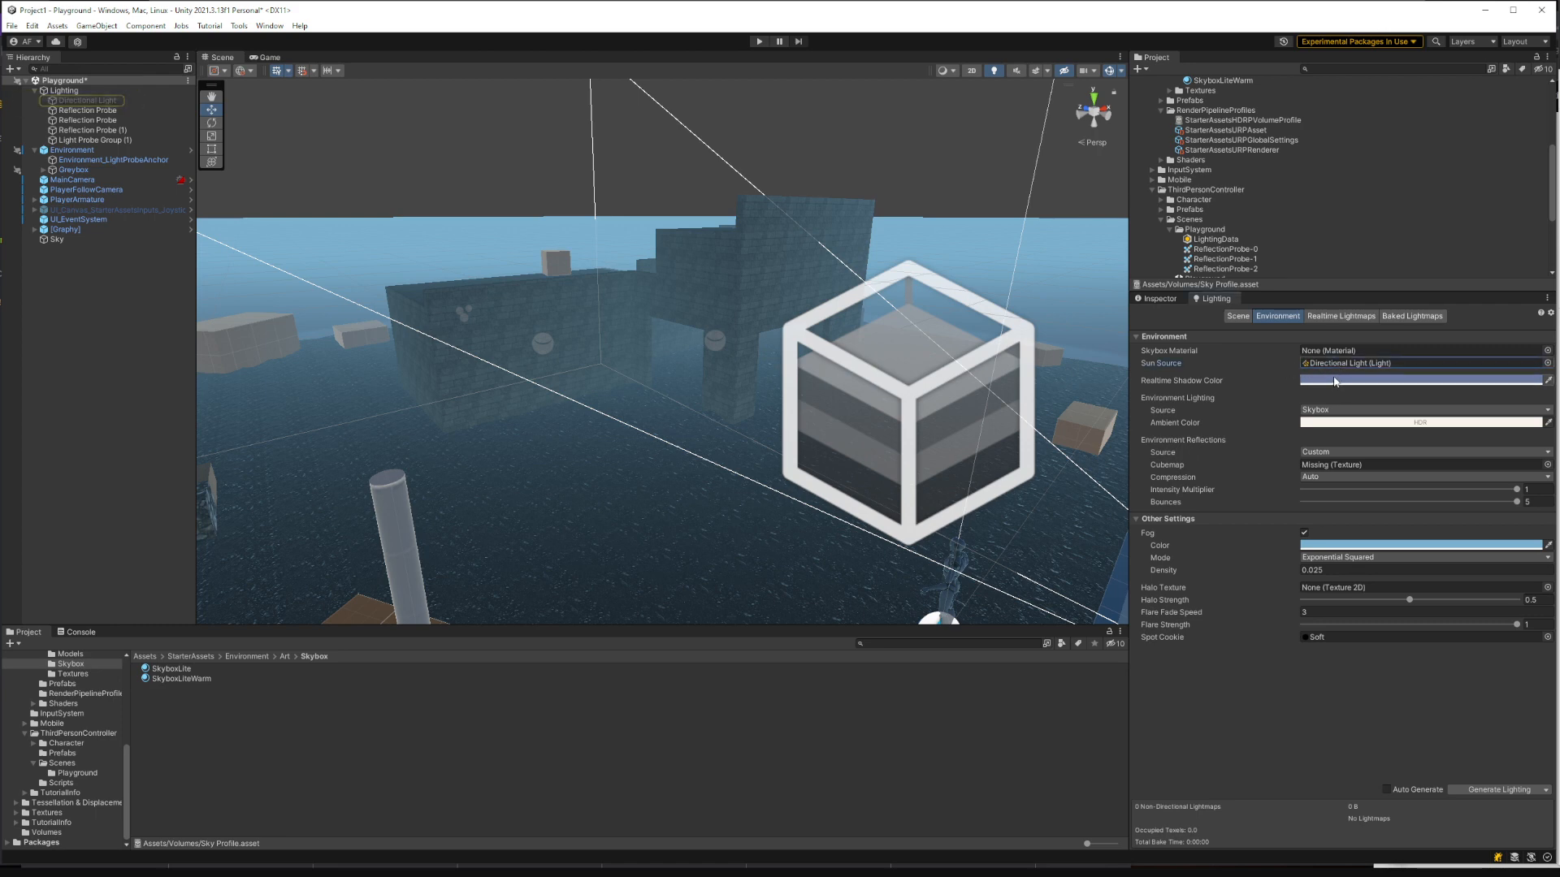
right_click_drag(1015, 337, 1022, 333)
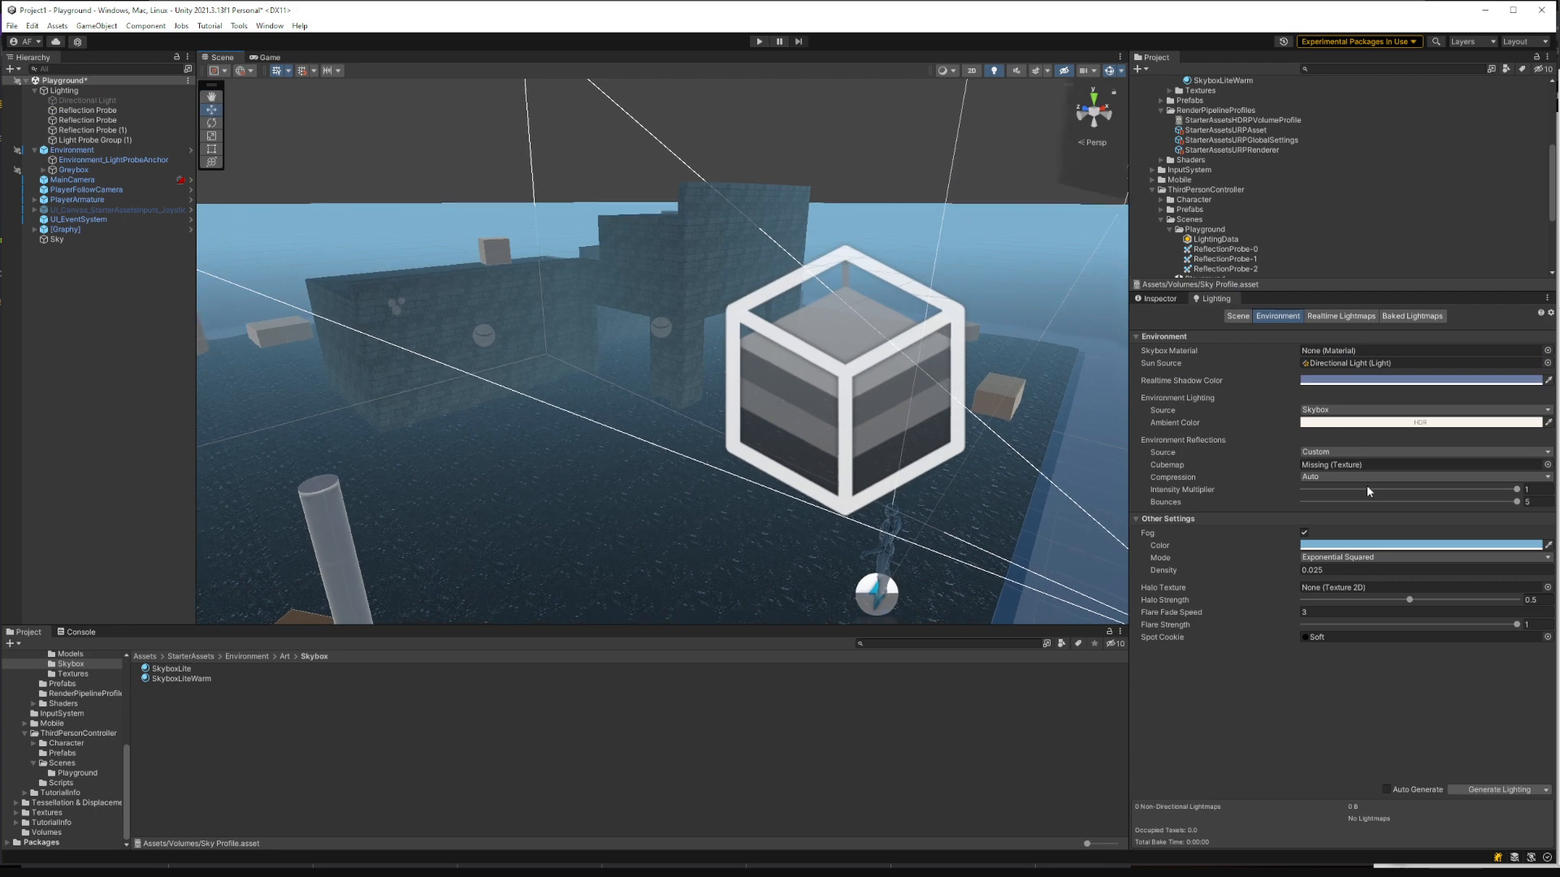
left_click(1306, 532)
left_click(1305, 533)
left_click(1305, 533)
left_click(1306, 533)
left_click(1305, 533)
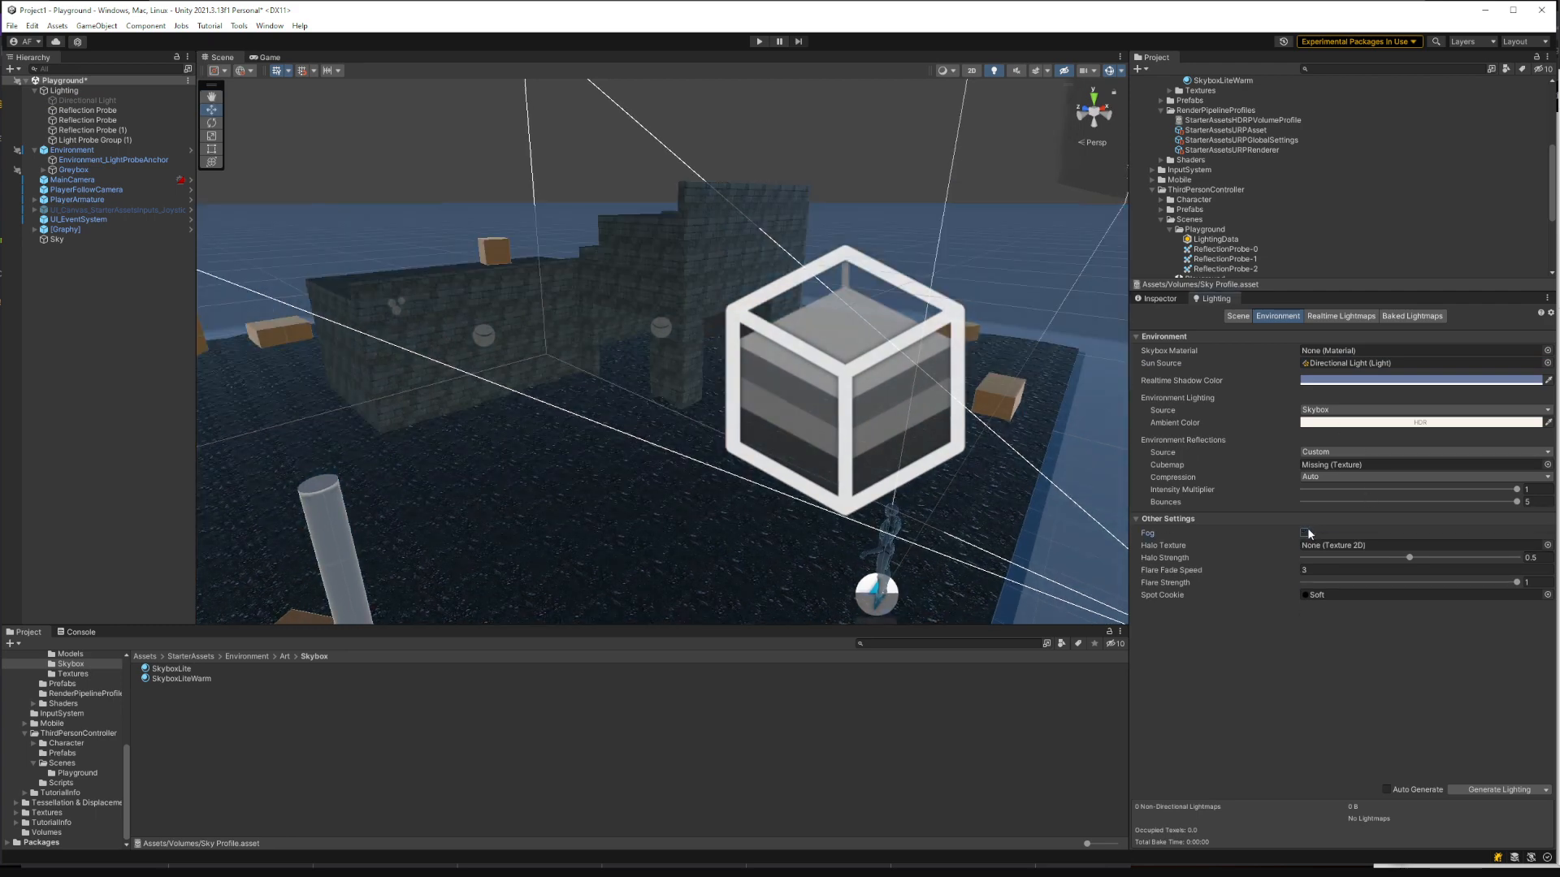
left_click(1305, 533)
Step: Create a new lighting settings asset for the scene in the Volumes folder and rename it Setting
left_click(1326, 317)
left_click(1395, 317)
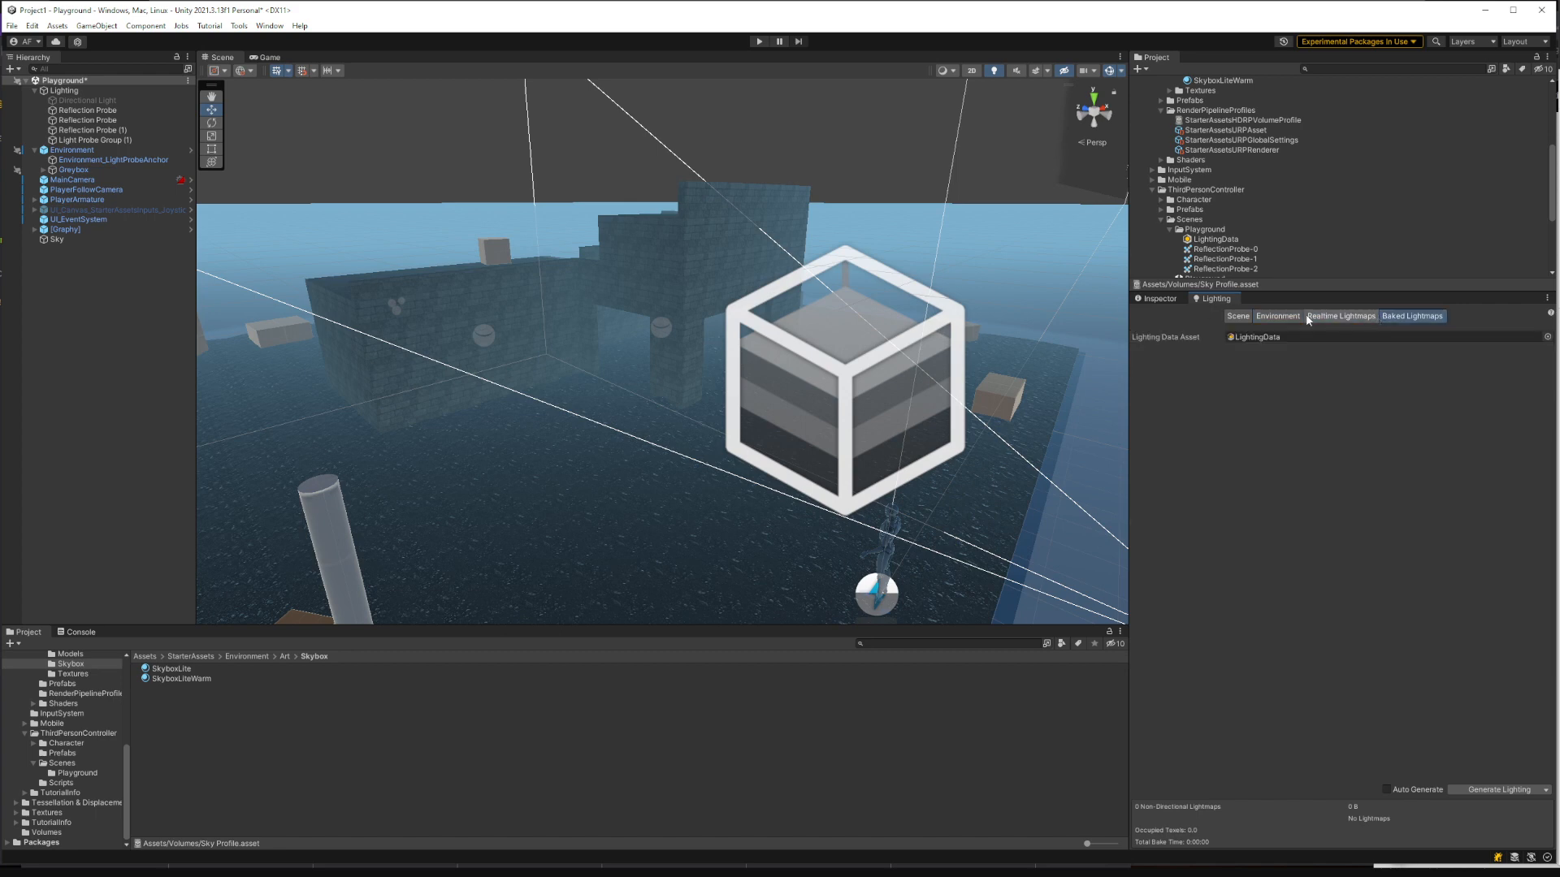
left_click(1276, 318)
left_click(1237, 316)
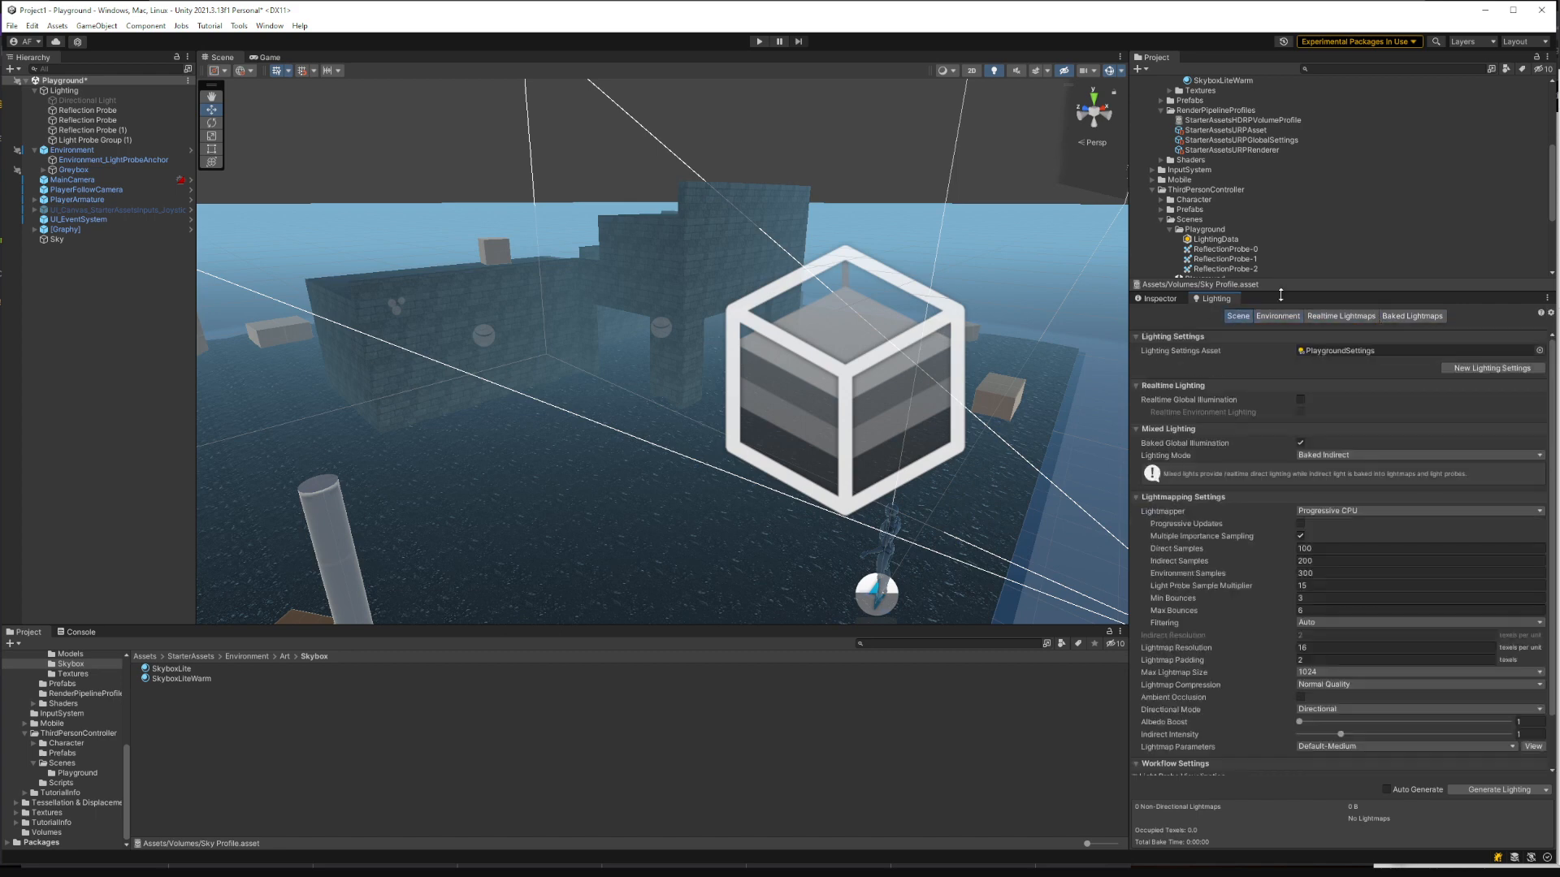
scroll(1242, 217, "down", 5)
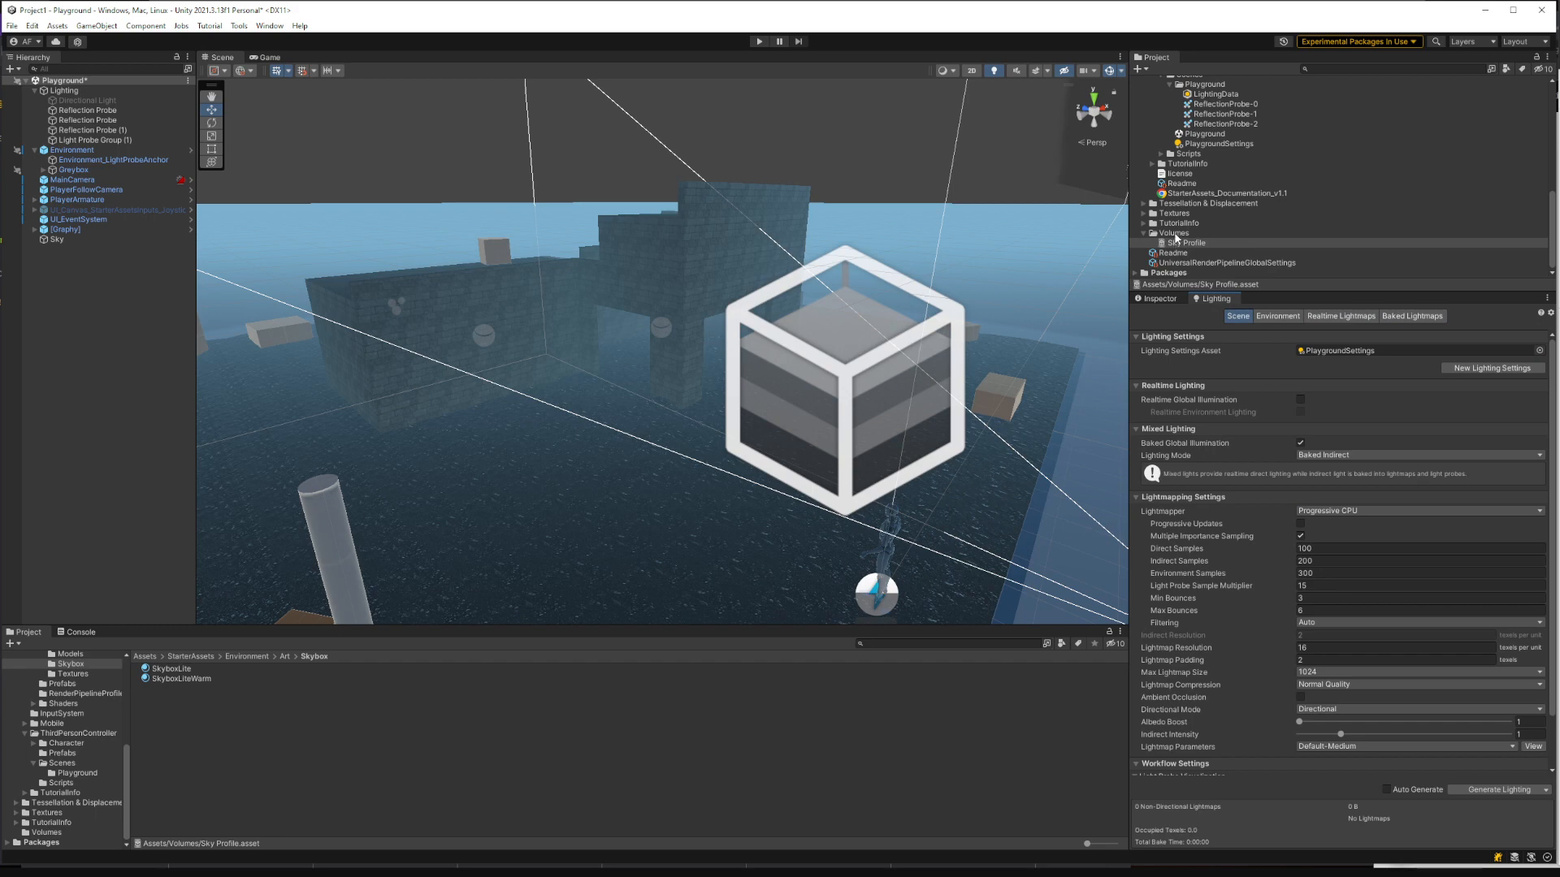
left_click(1460, 370)
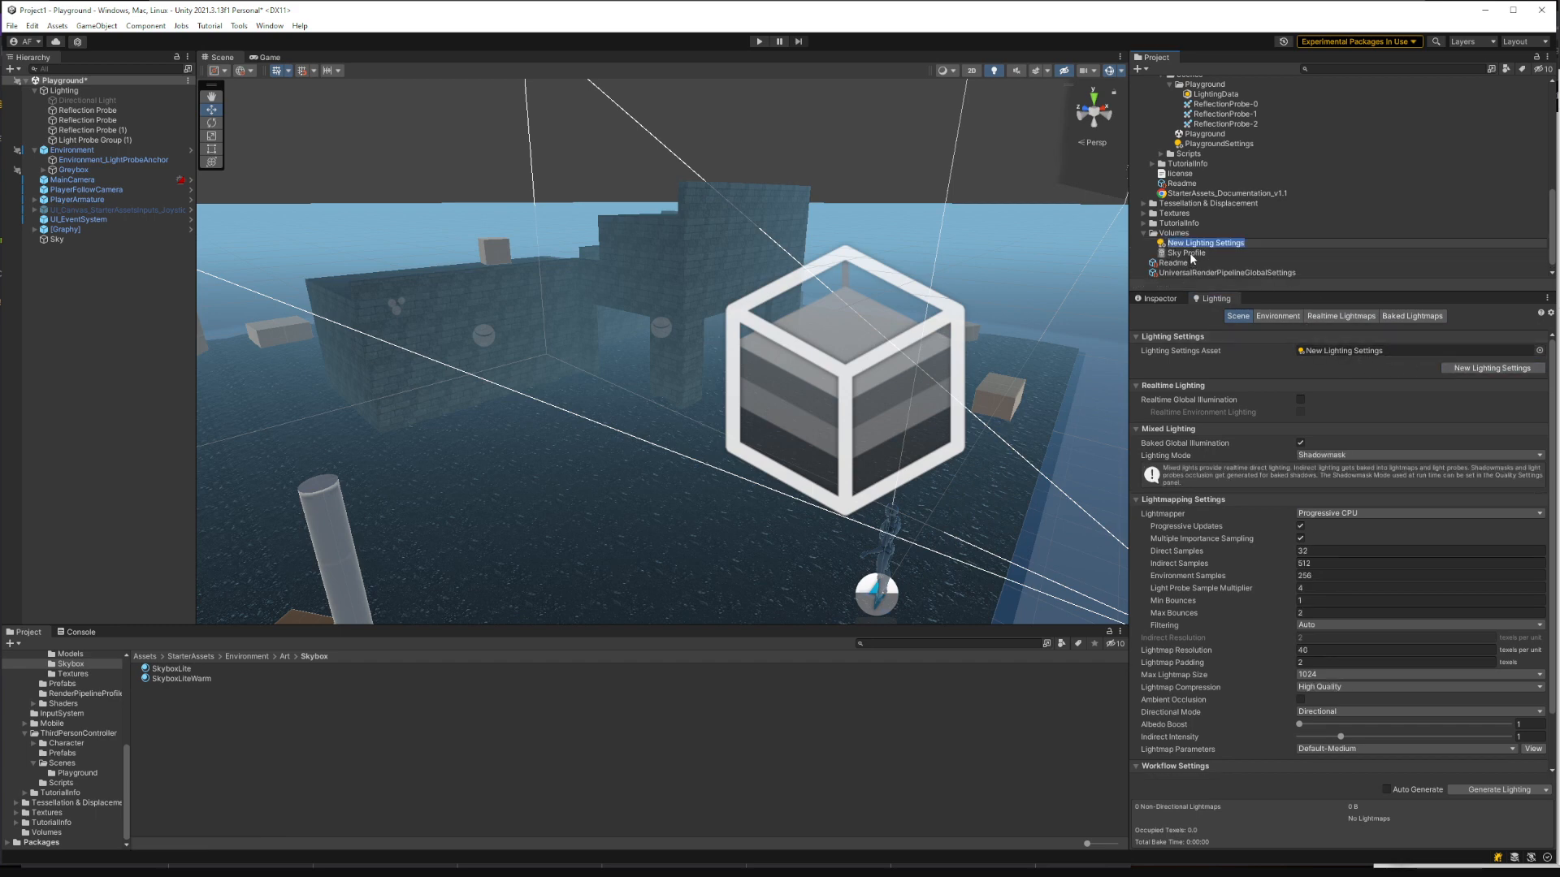
left_click(1213, 245)
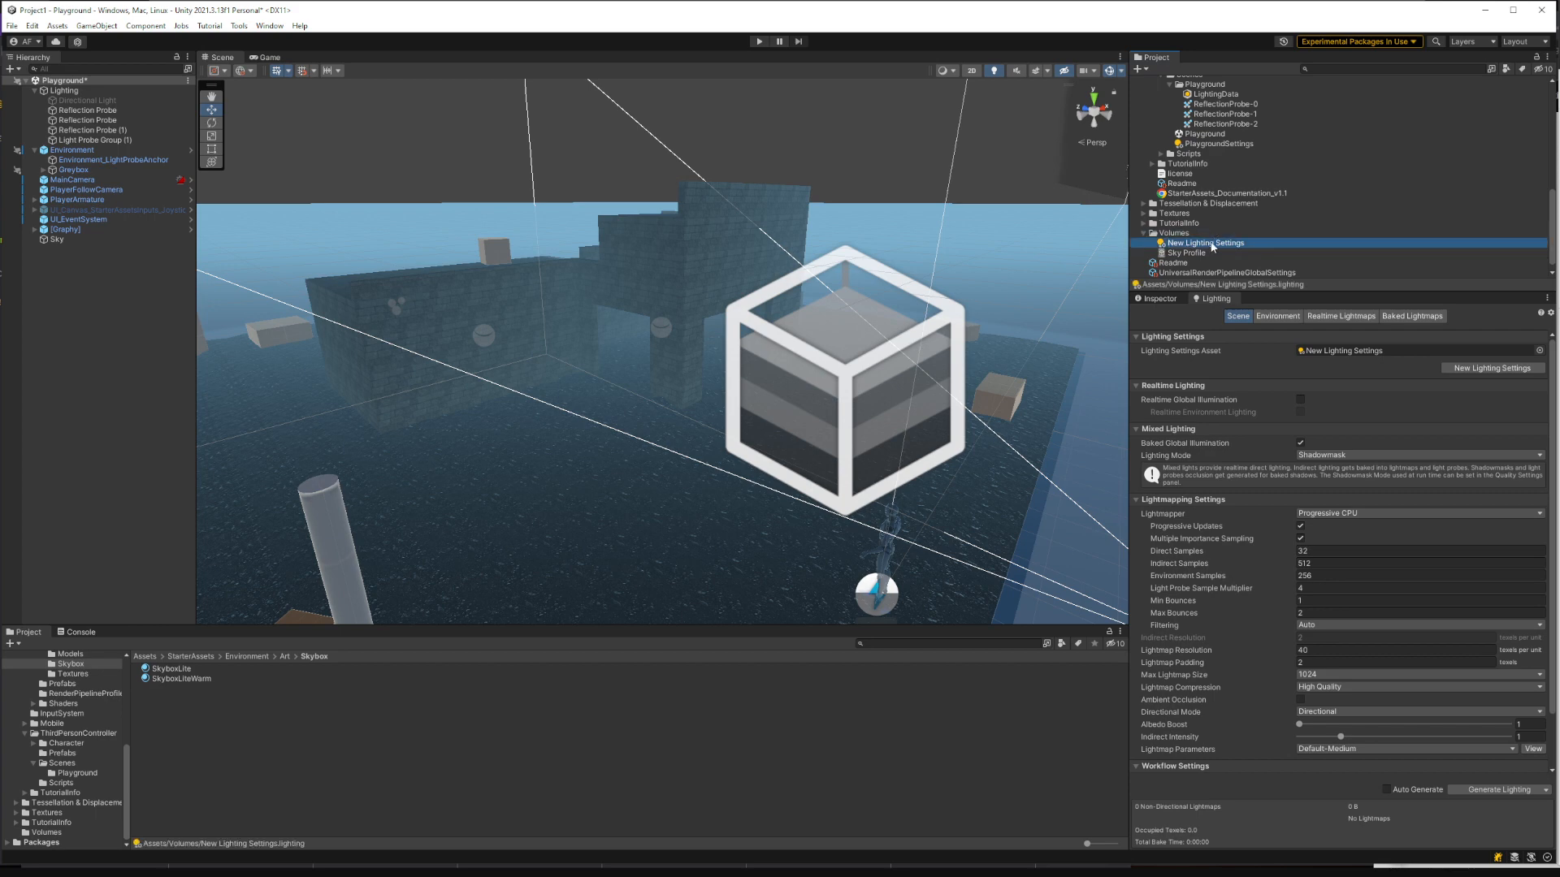
key("F2")
type("Set")
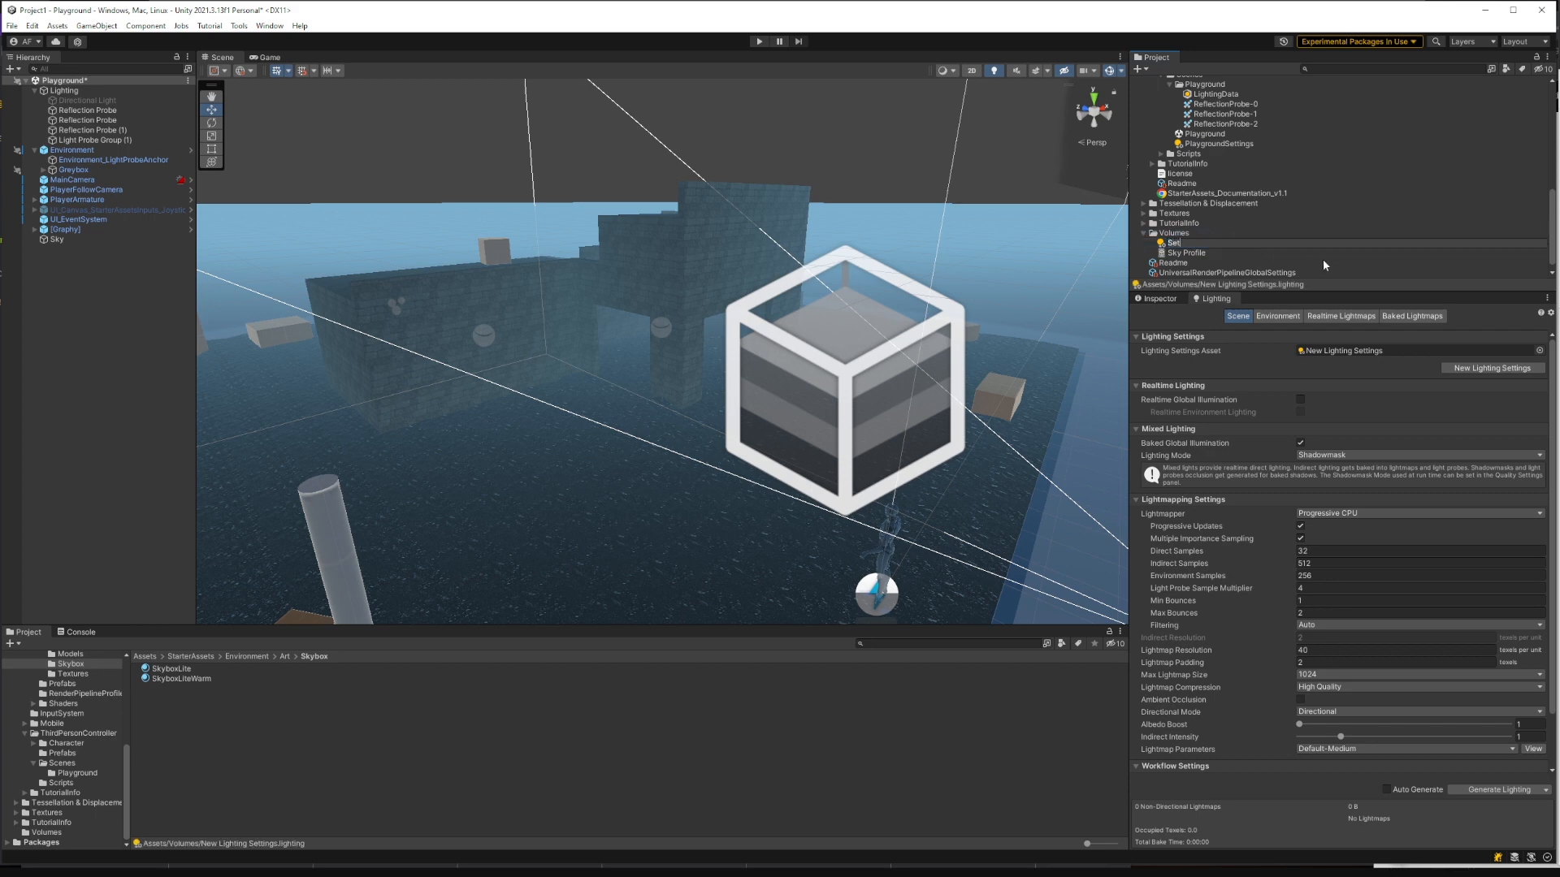
type("ting")
key("Return")
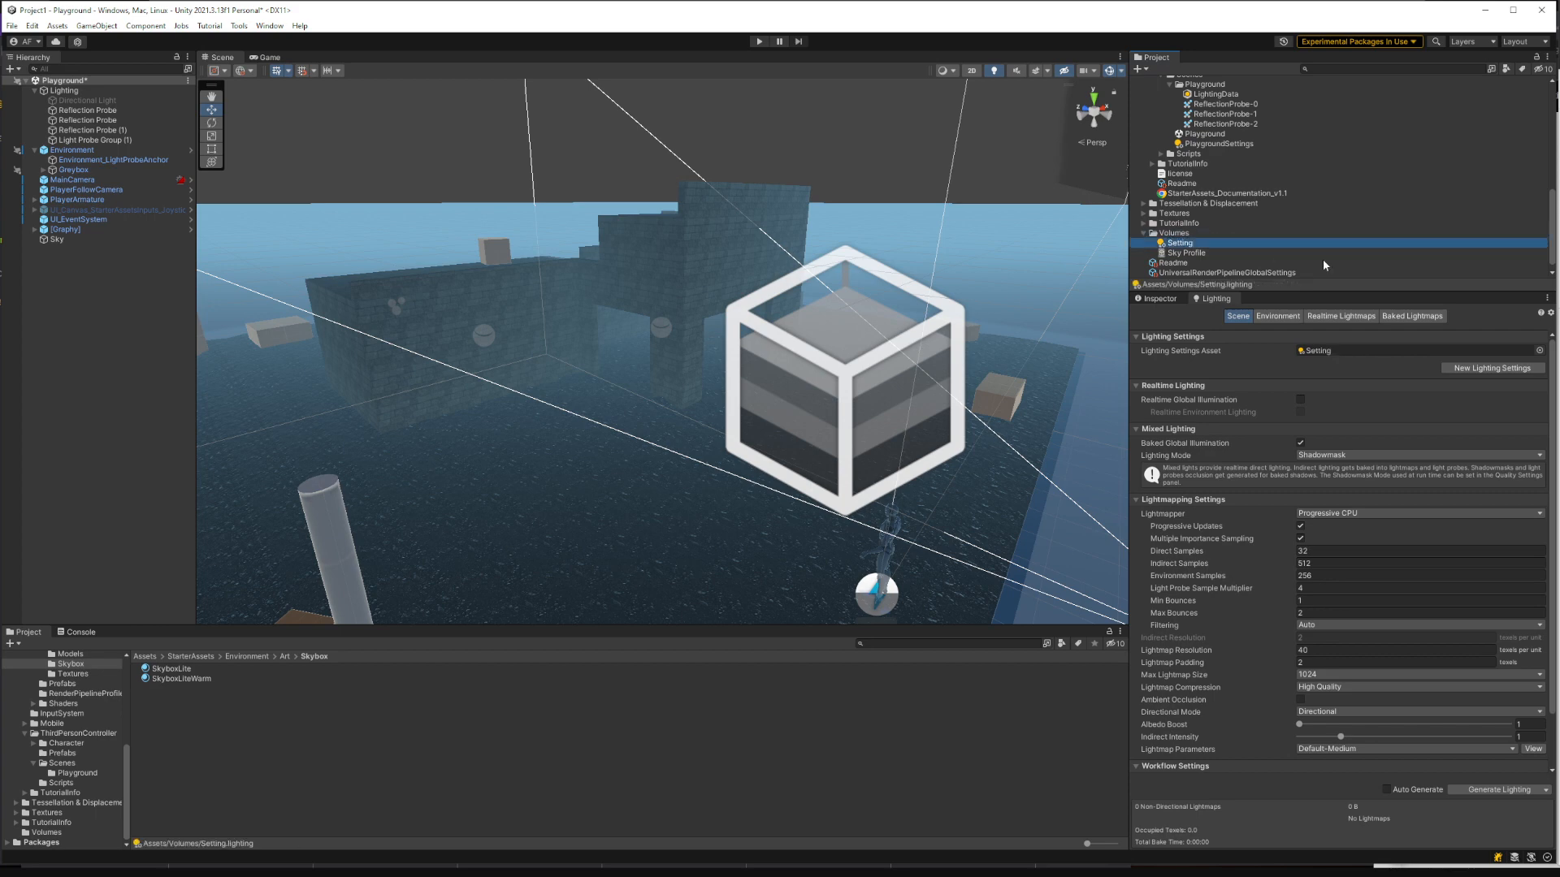
Step: Disable Baked Global Illumination for the scene and clear its baked lighting data
left_click(1300, 444)
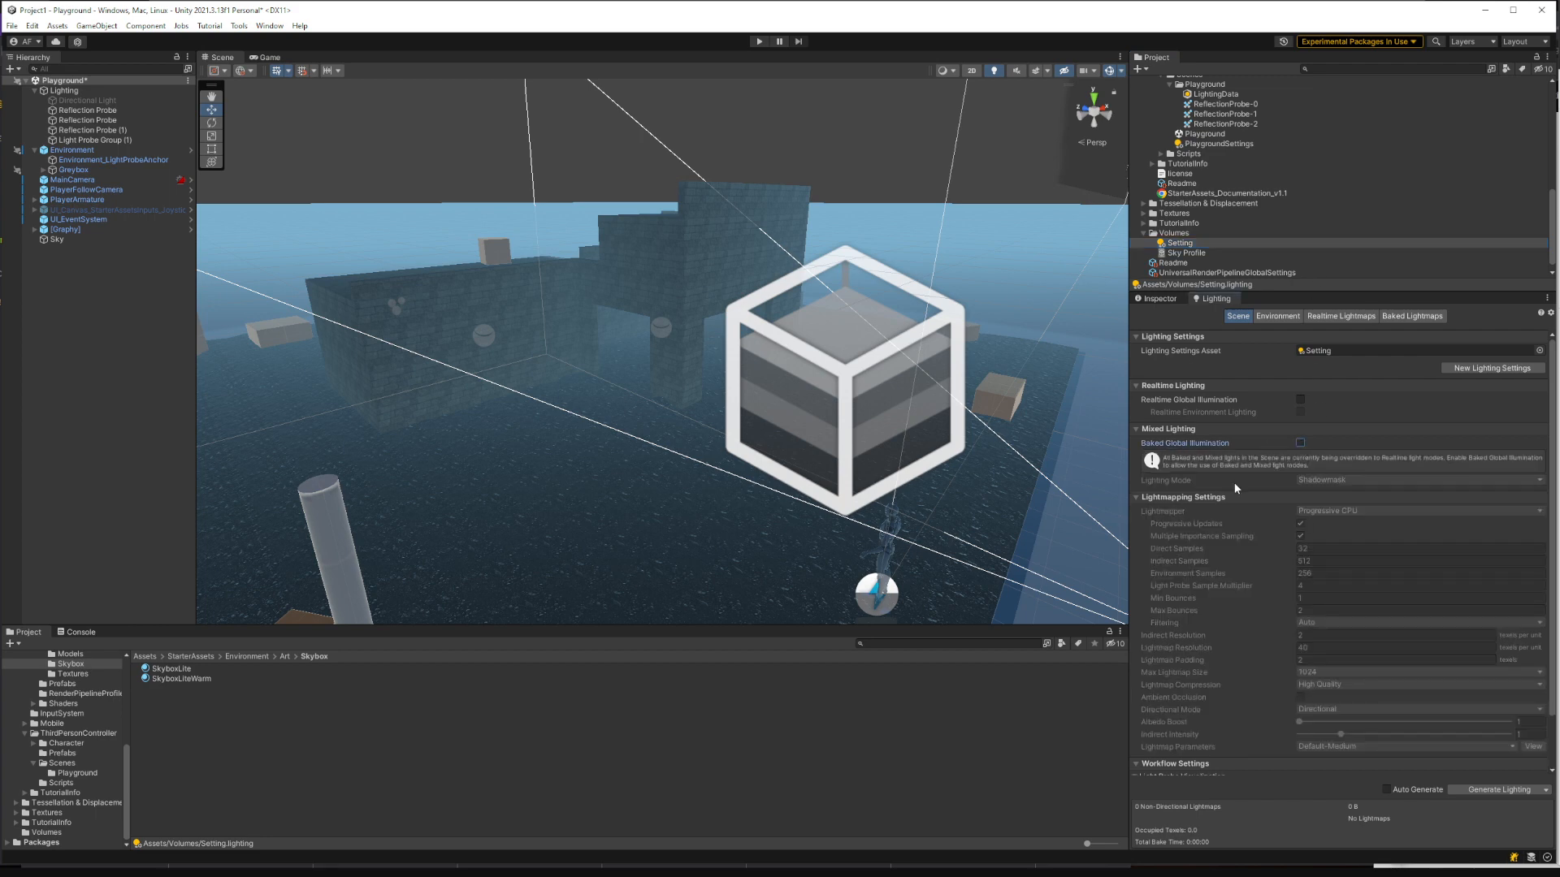
left_click(1327, 317)
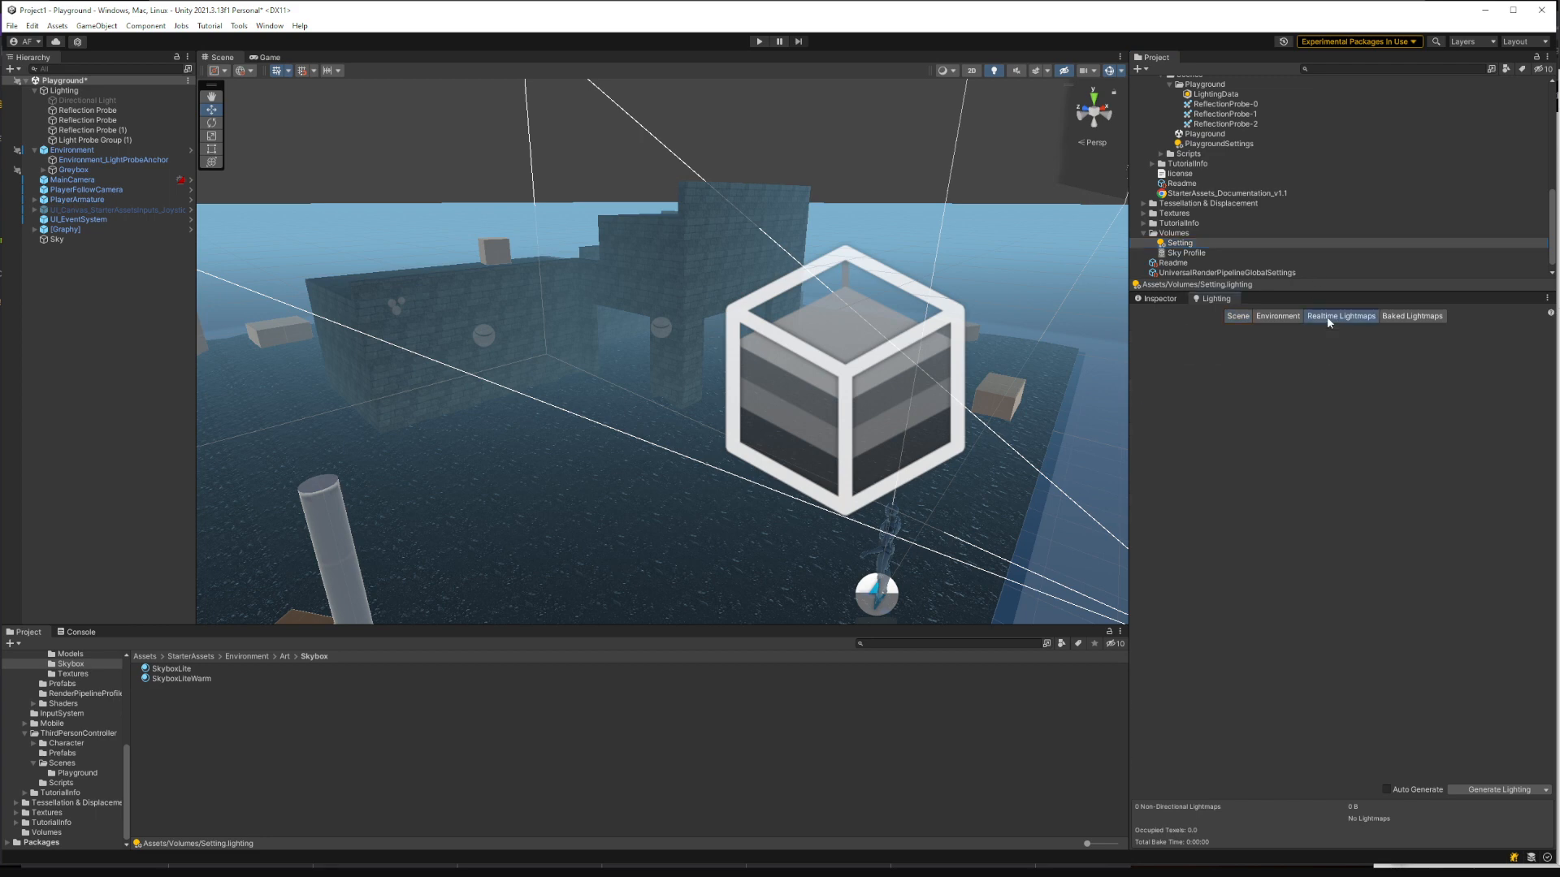
left_click(1394, 317)
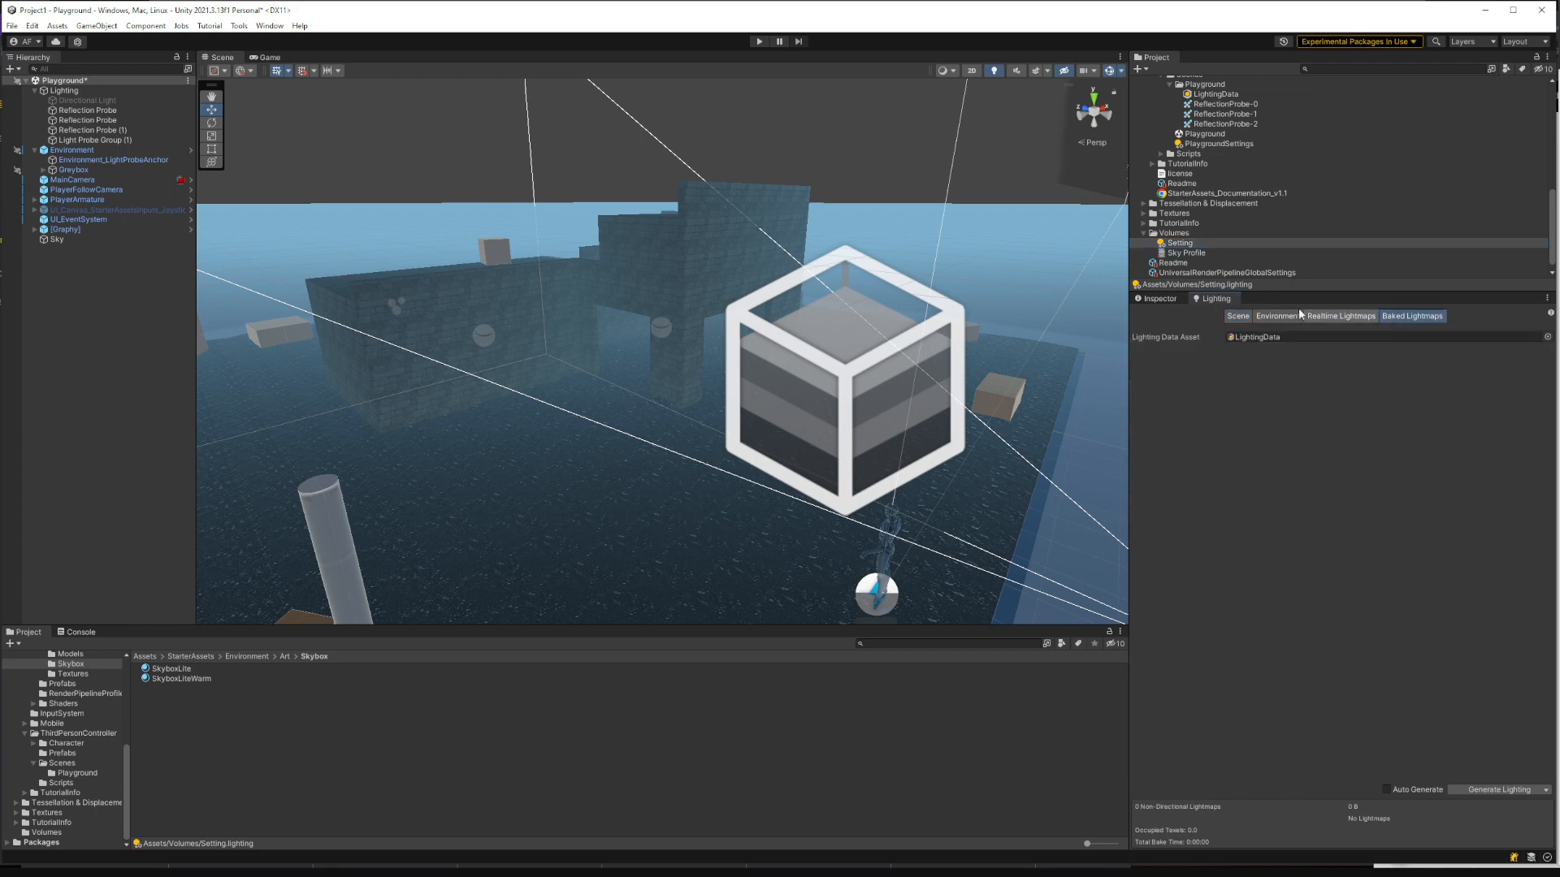
left_click(1546, 791)
left_click(1495, 817)
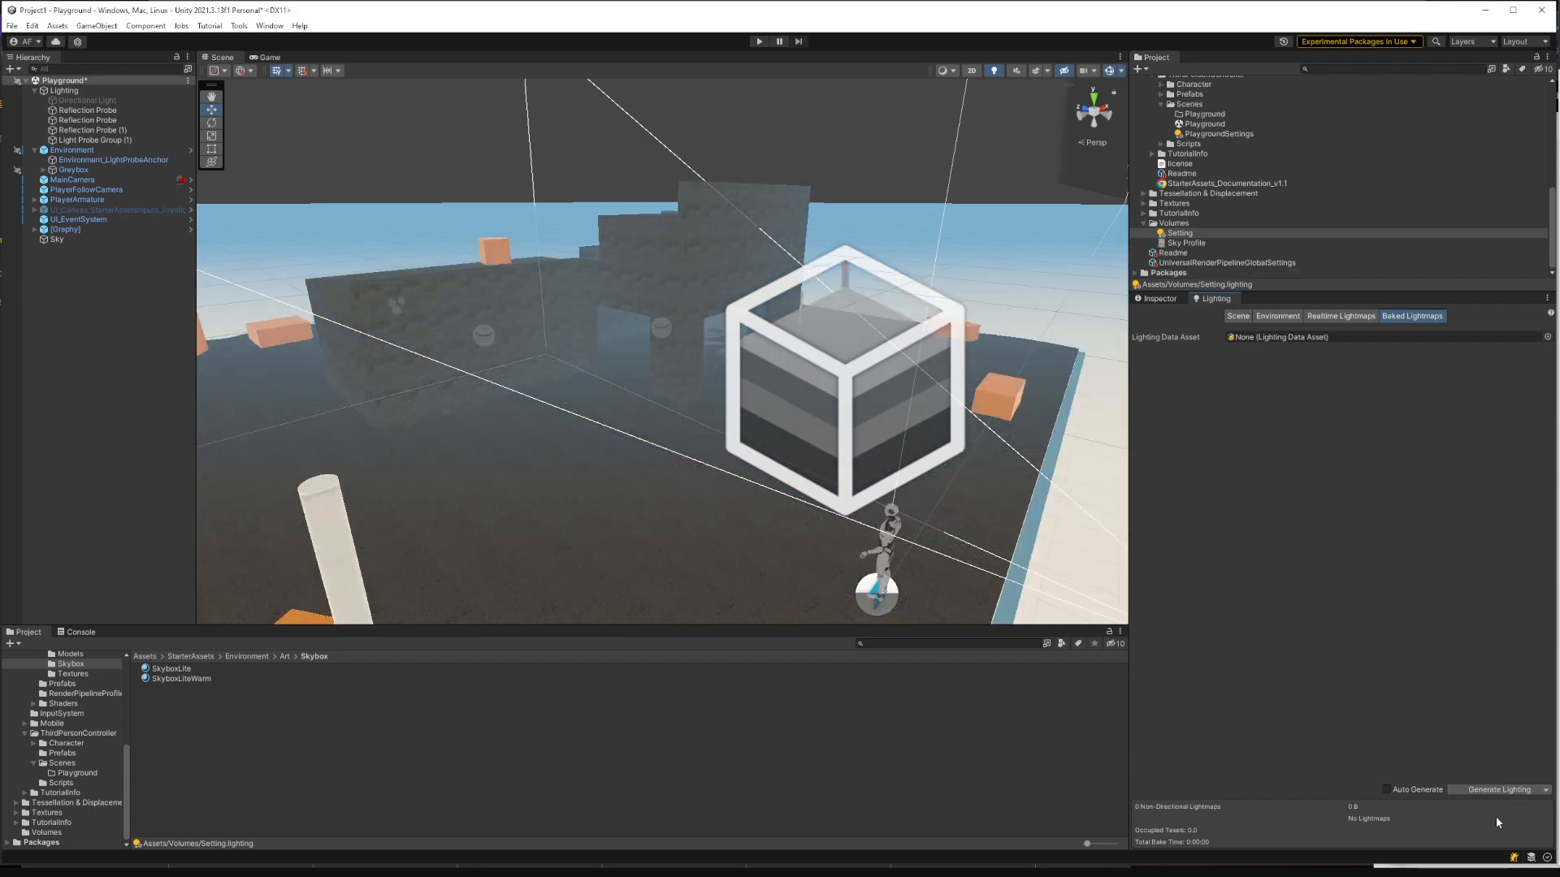
Step: Turn off the fog and clear the Sun Source in the environment lighting settings
key("w")
right_click_drag(733, 352, 774, 322)
left_click(1291, 317)
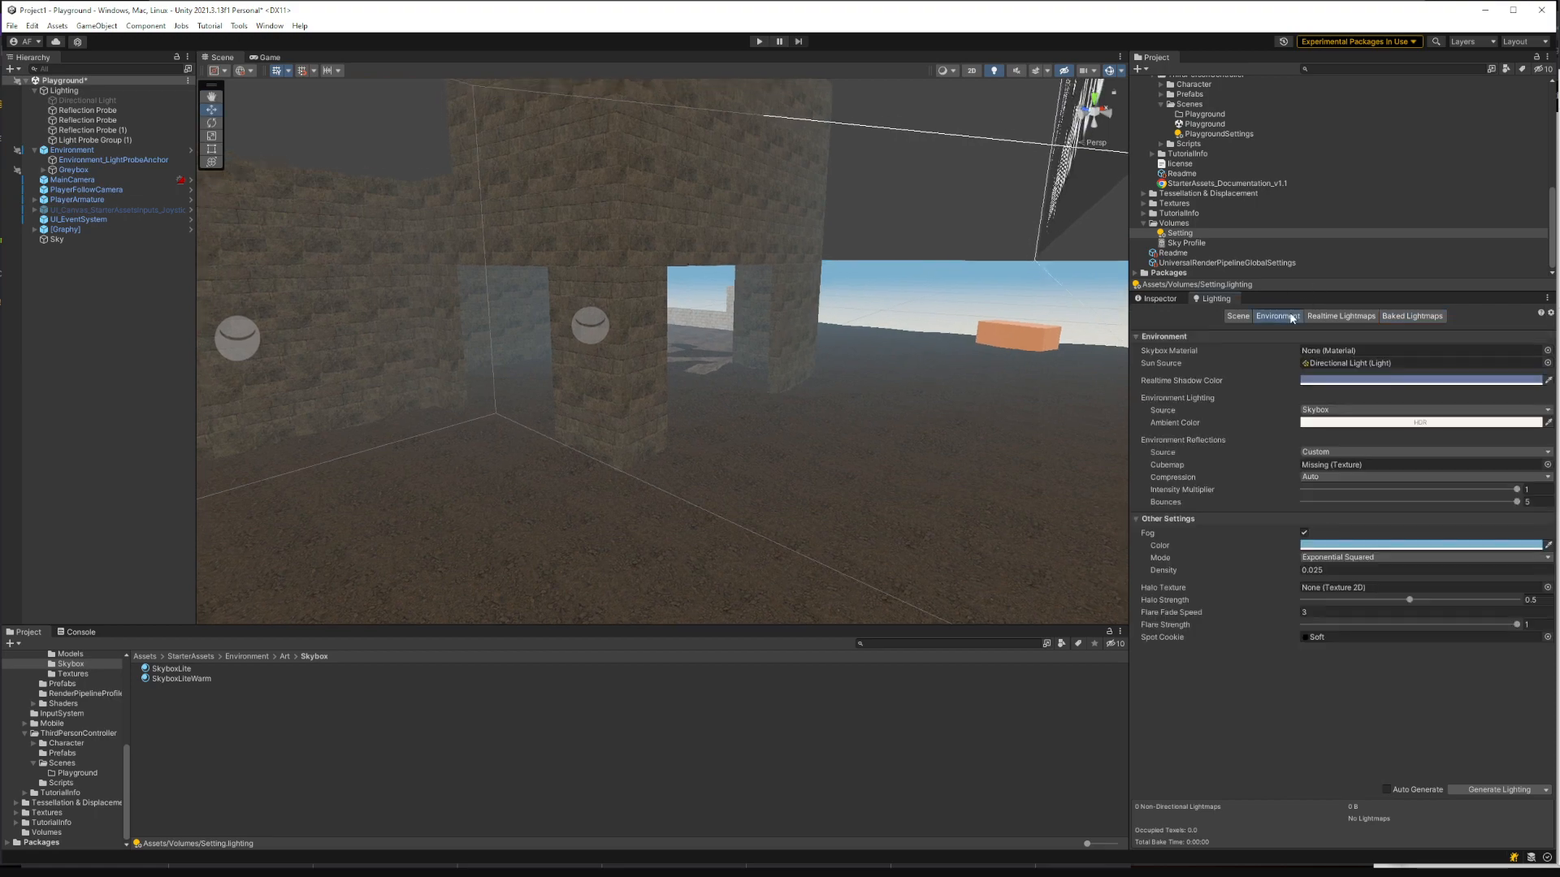
left_click(1318, 317)
left_click(1278, 317)
left_click(1304, 532)
right_click_drag(804, 382, 918, 366)
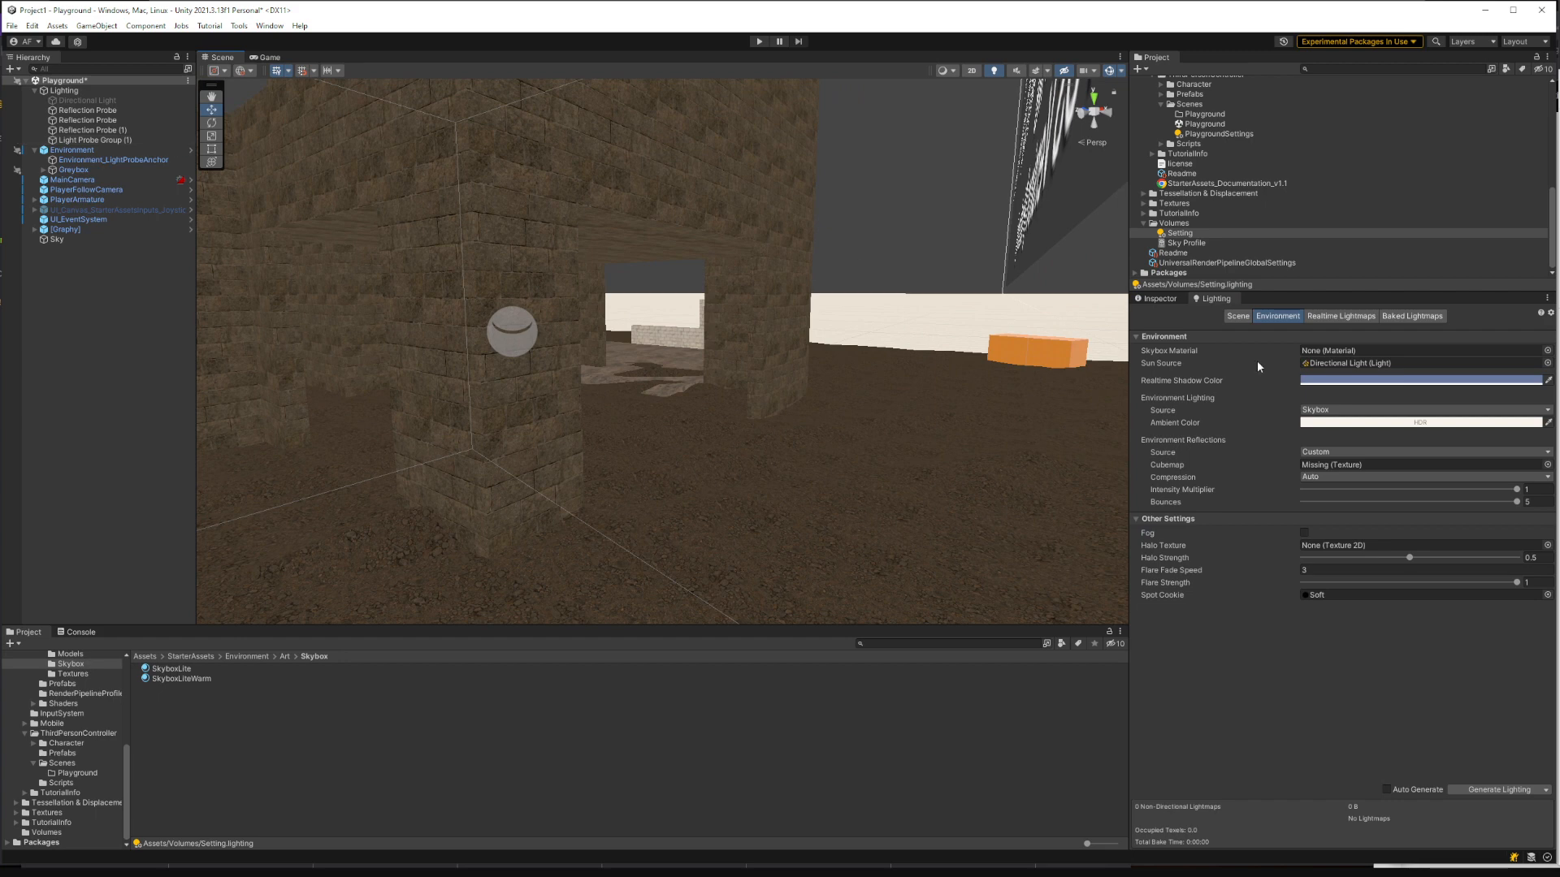
left_click(1320, 363)
key("Delete")
Step: Set the environment lighting source to Color and make the ambient color black
left_click(1332, 410)
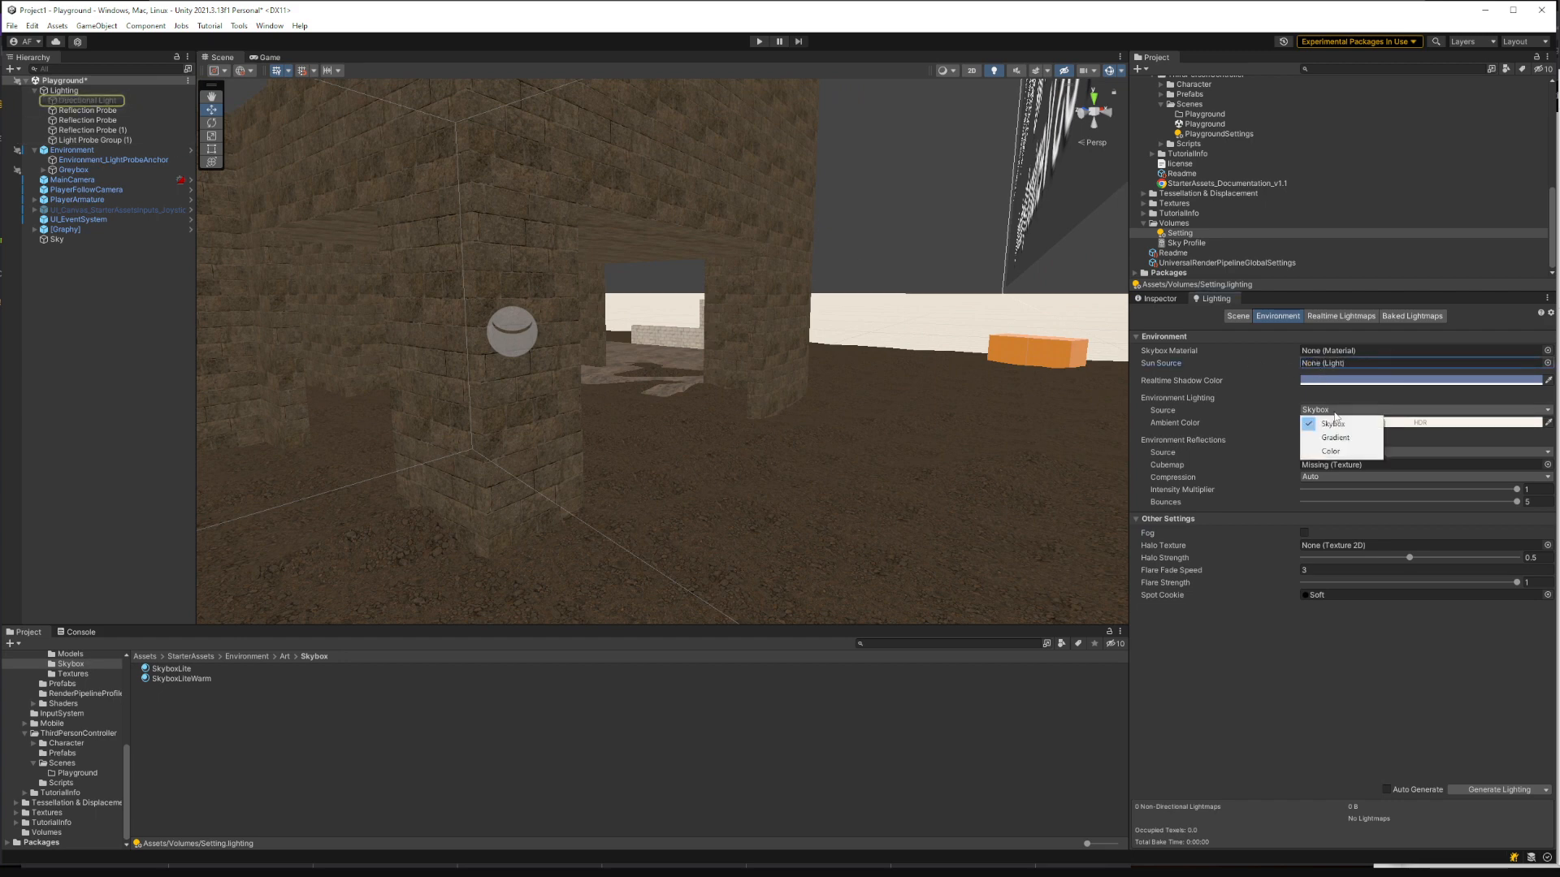
left_click(1347, 453)
left_click(1338, 423)
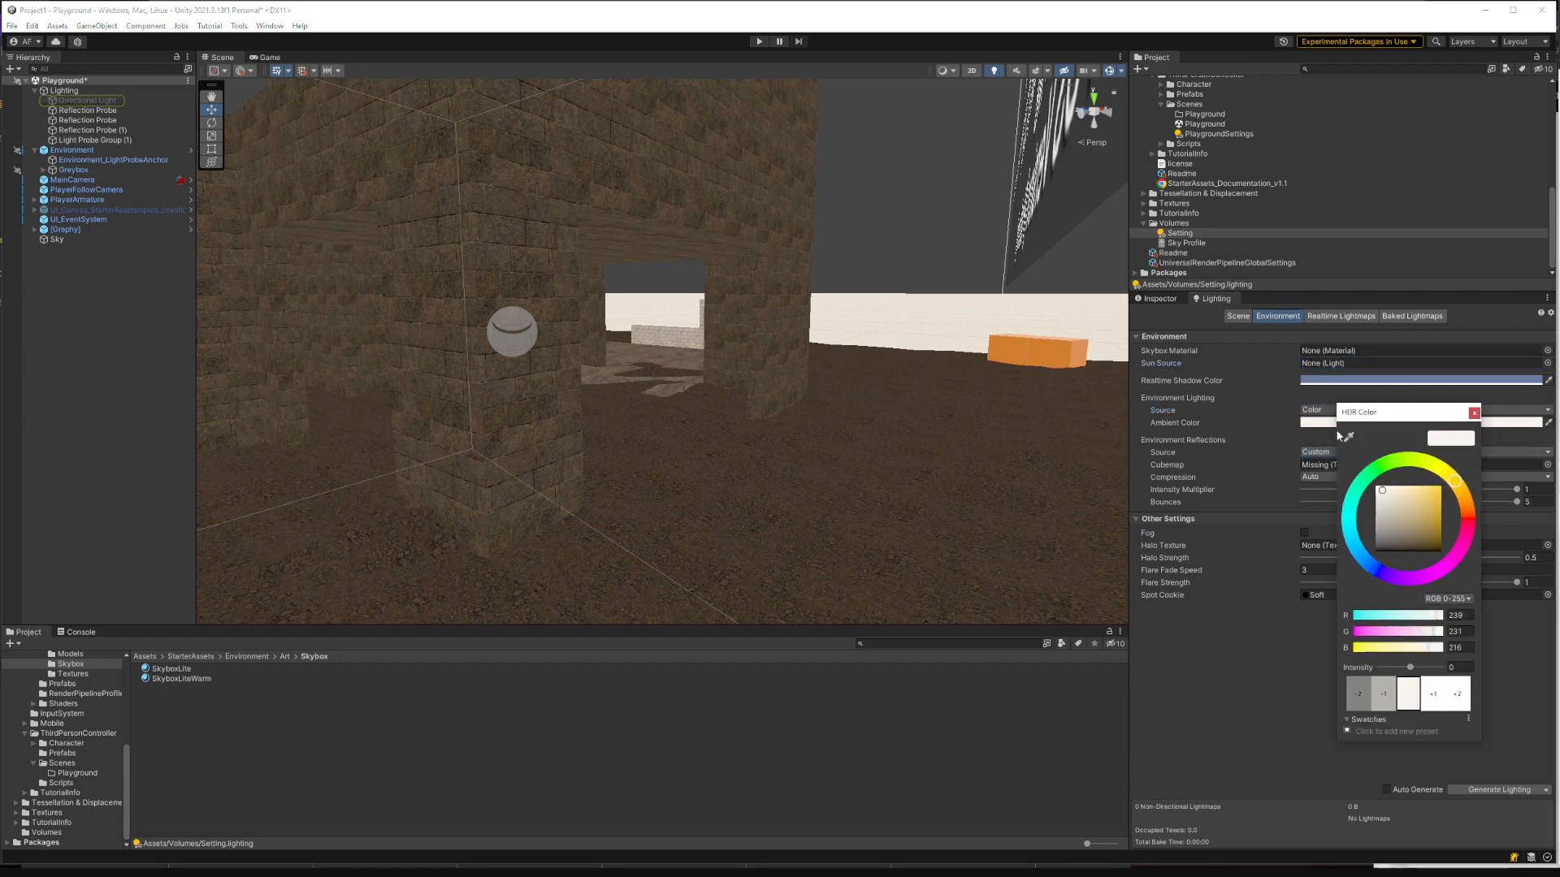
left_click_drag(1403, 515, 1463, 611)
right_click_drag(932, 373, 873, 379)
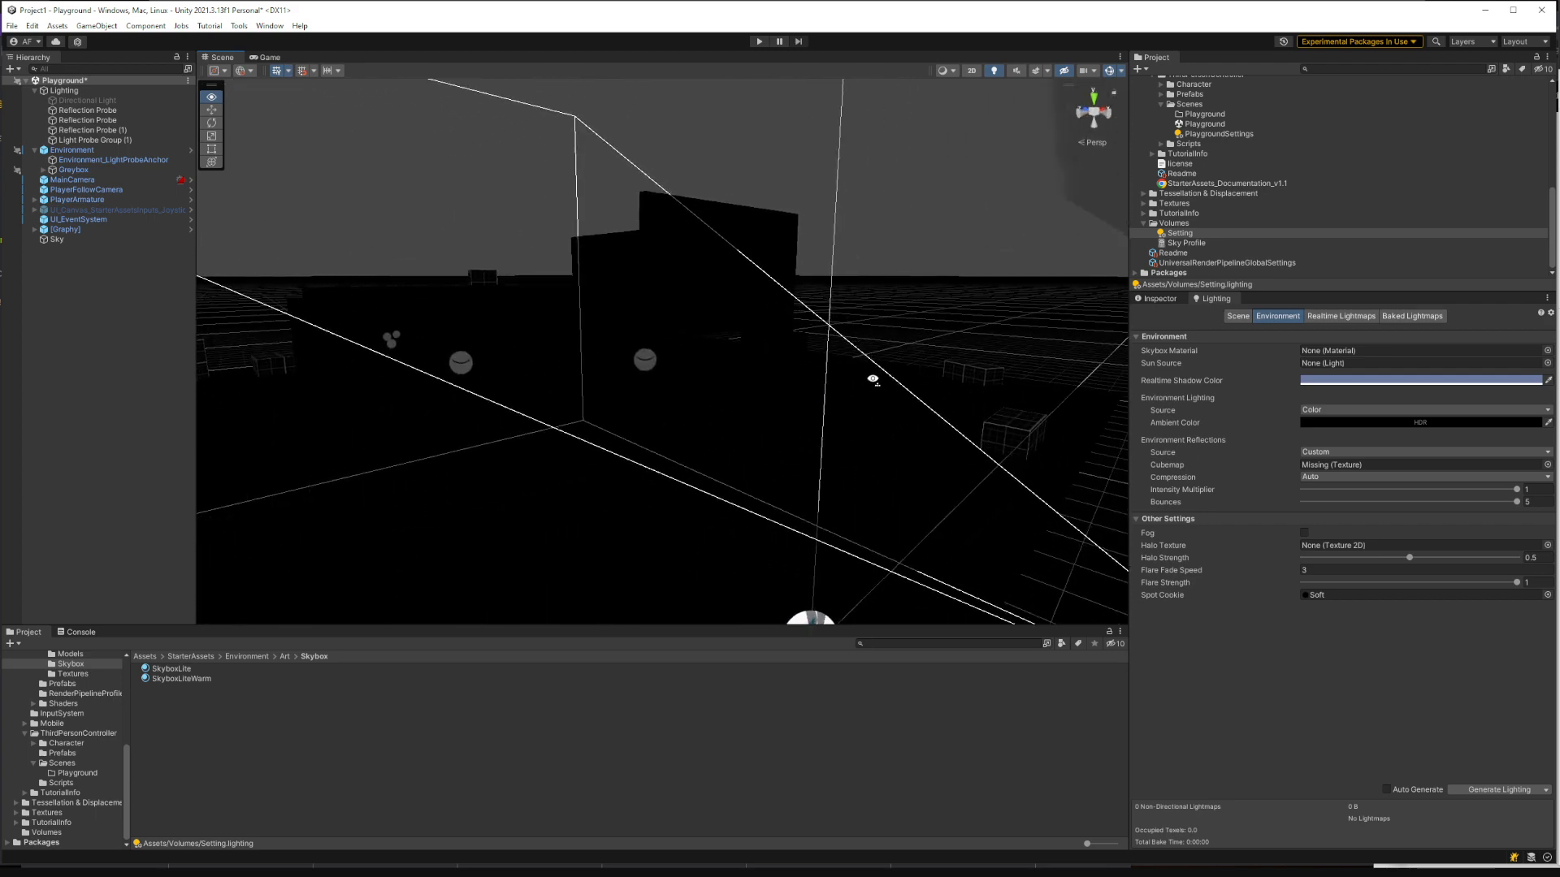
Step: Activate the Directional Light object in the scene and set its light mode to Realtime
left_click(119, 101)
left_click(1156, 300)
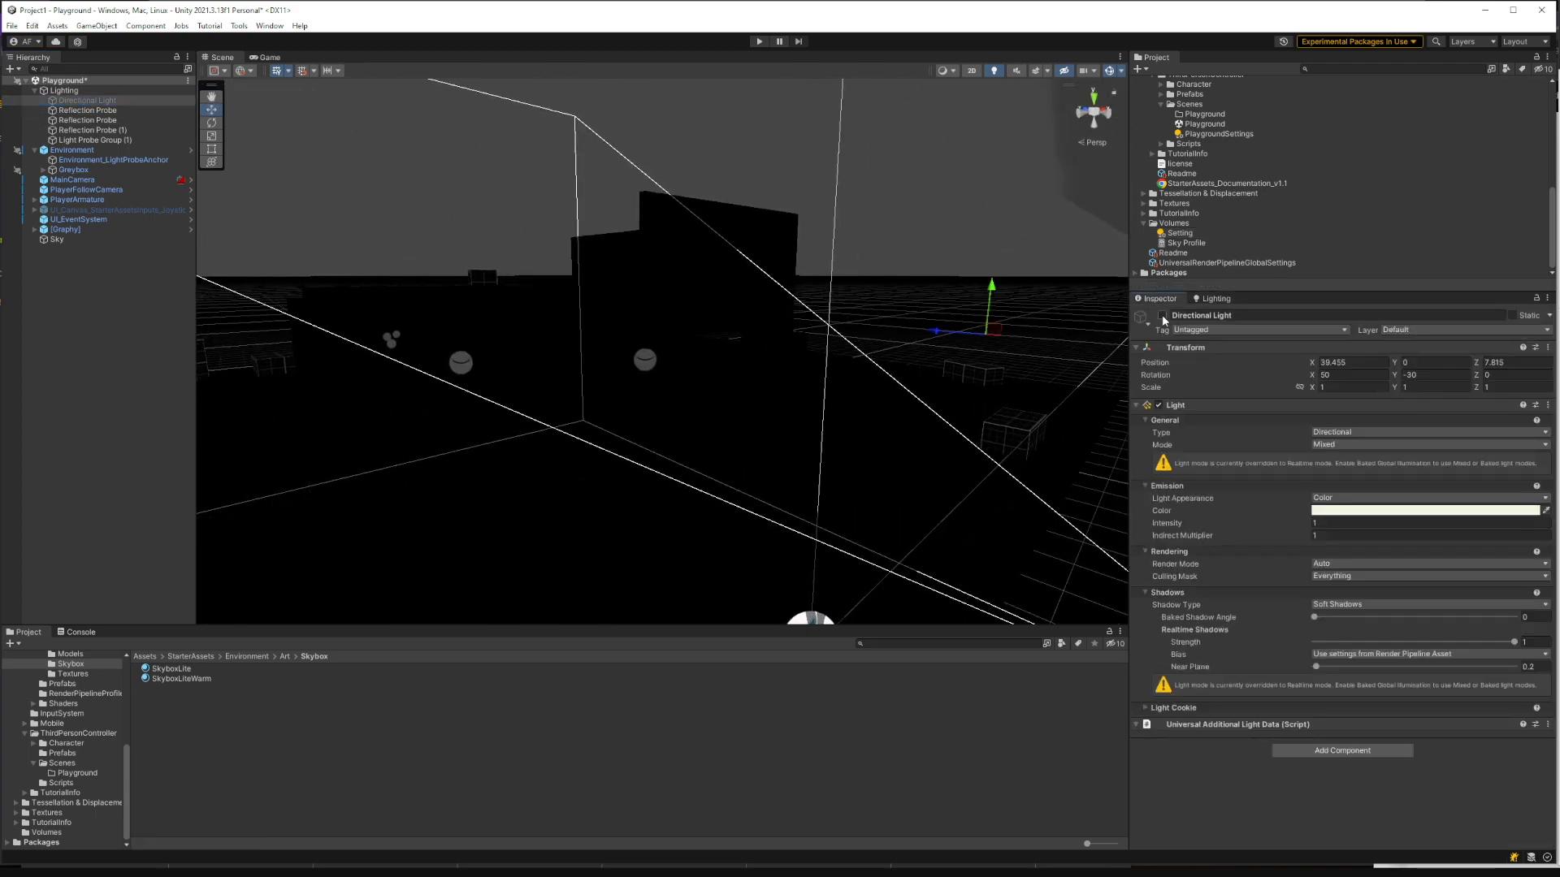
left_click(1162, 316)
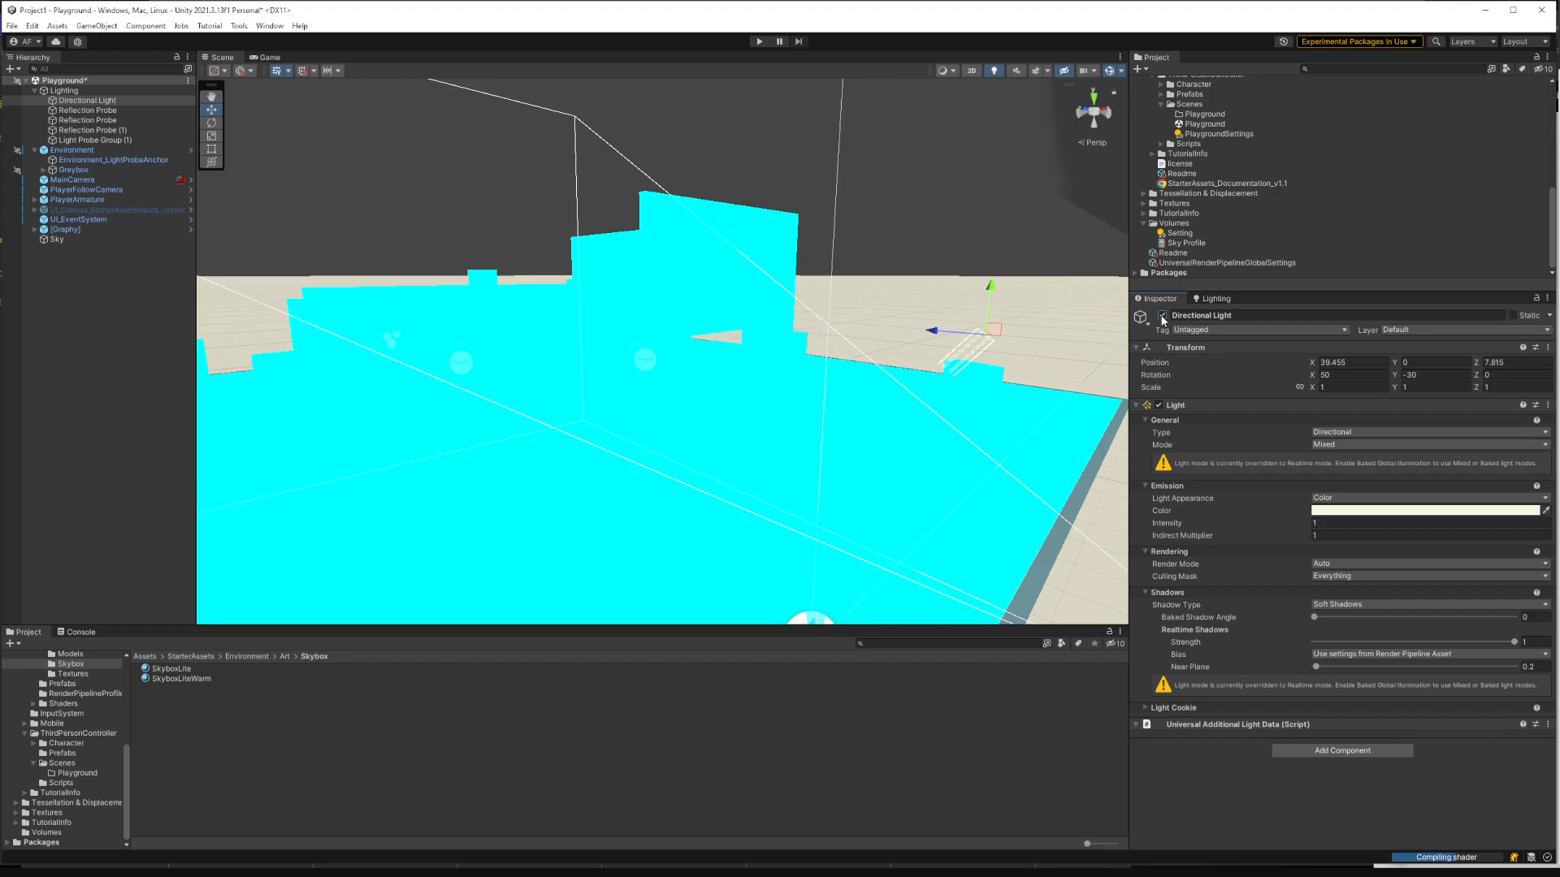
right_click_drag(778, 390, 785, 356)
key("w")
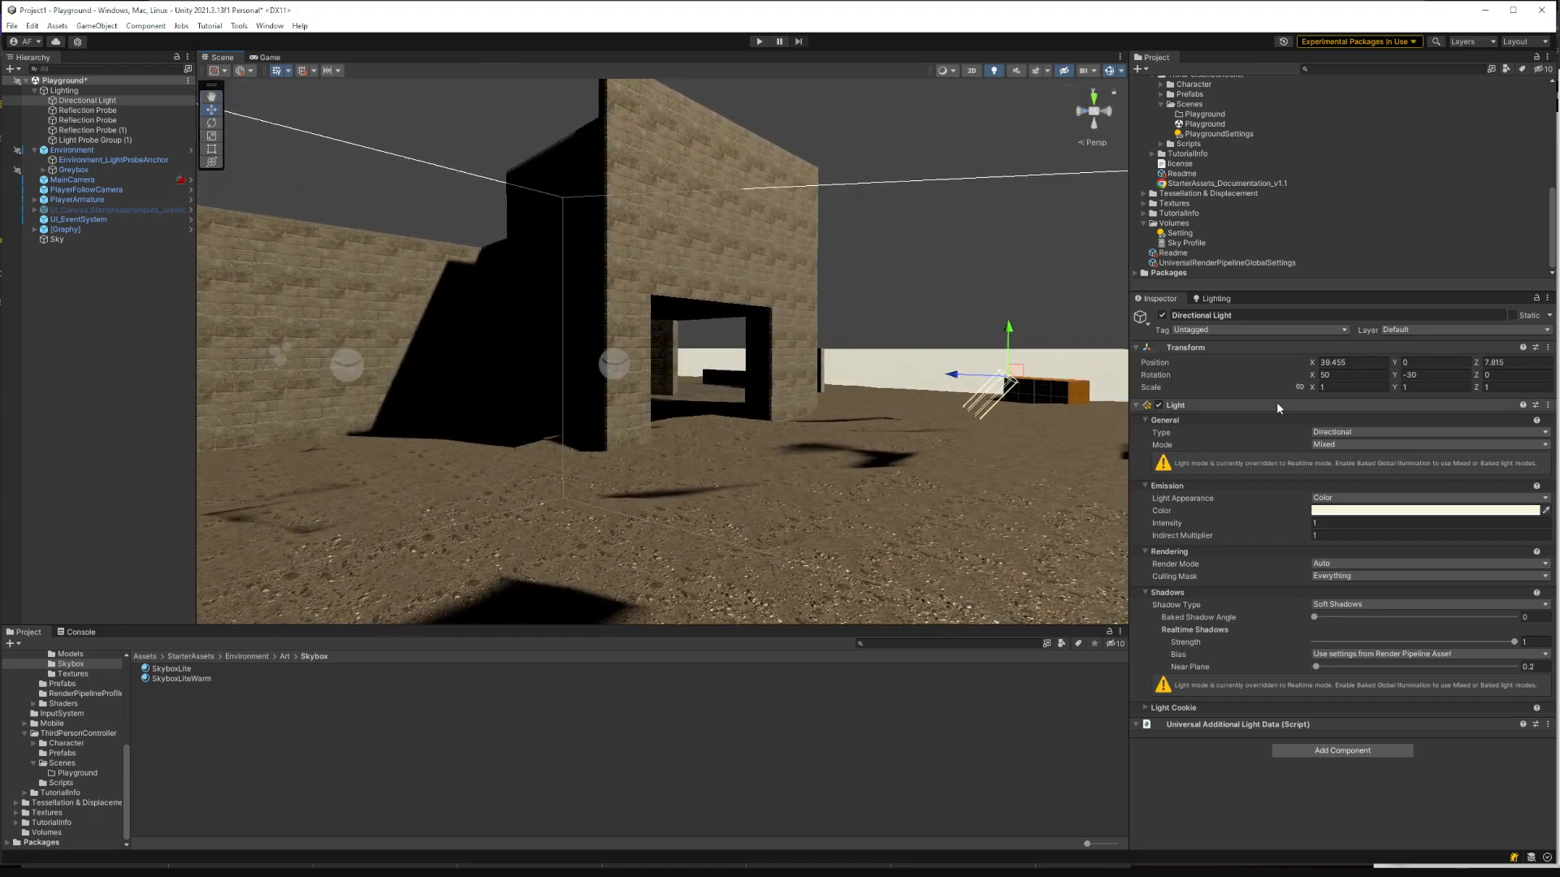
left_click(1337, 444)
left_click(1348, 461)
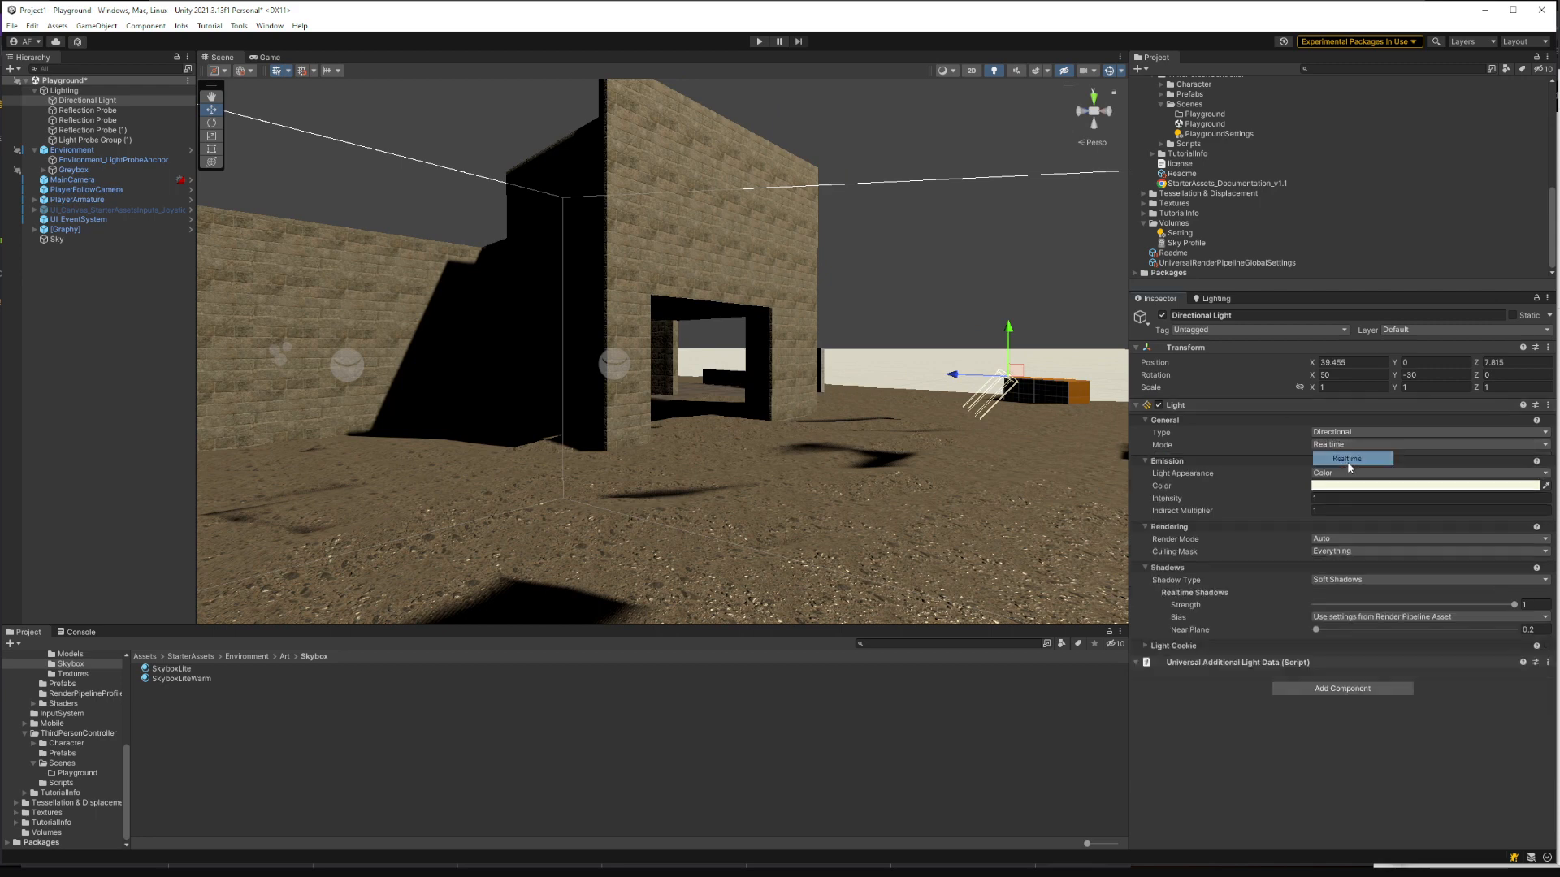
Step: Try the Filter and Temperature appearance on the Directional Light and return it to Color
left_click(1338, 476)
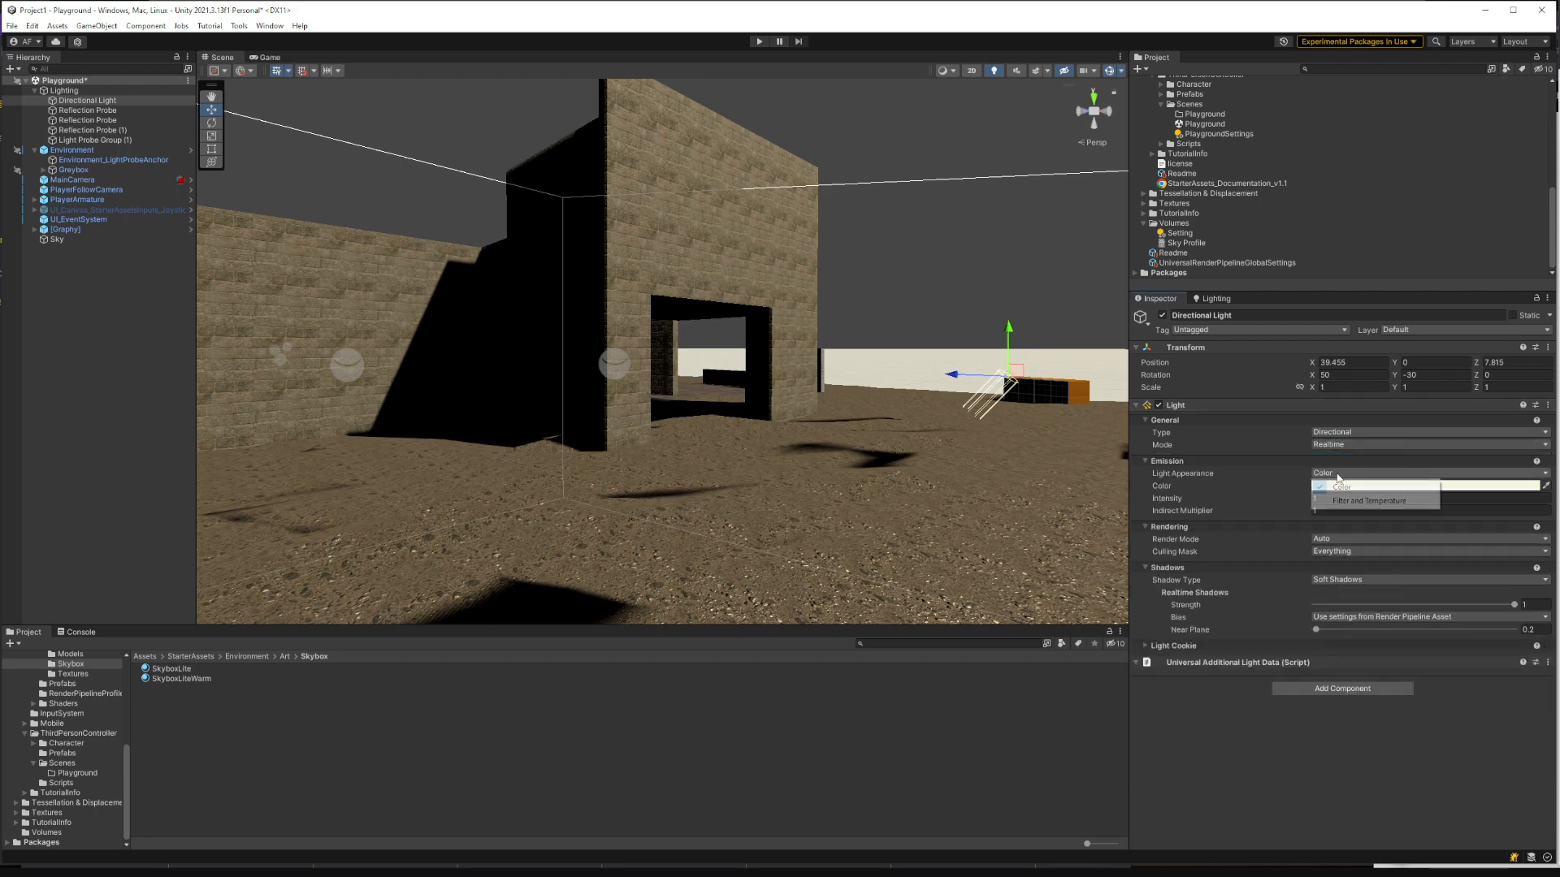
left_click(1350, 501)
left_click(1342, 473)
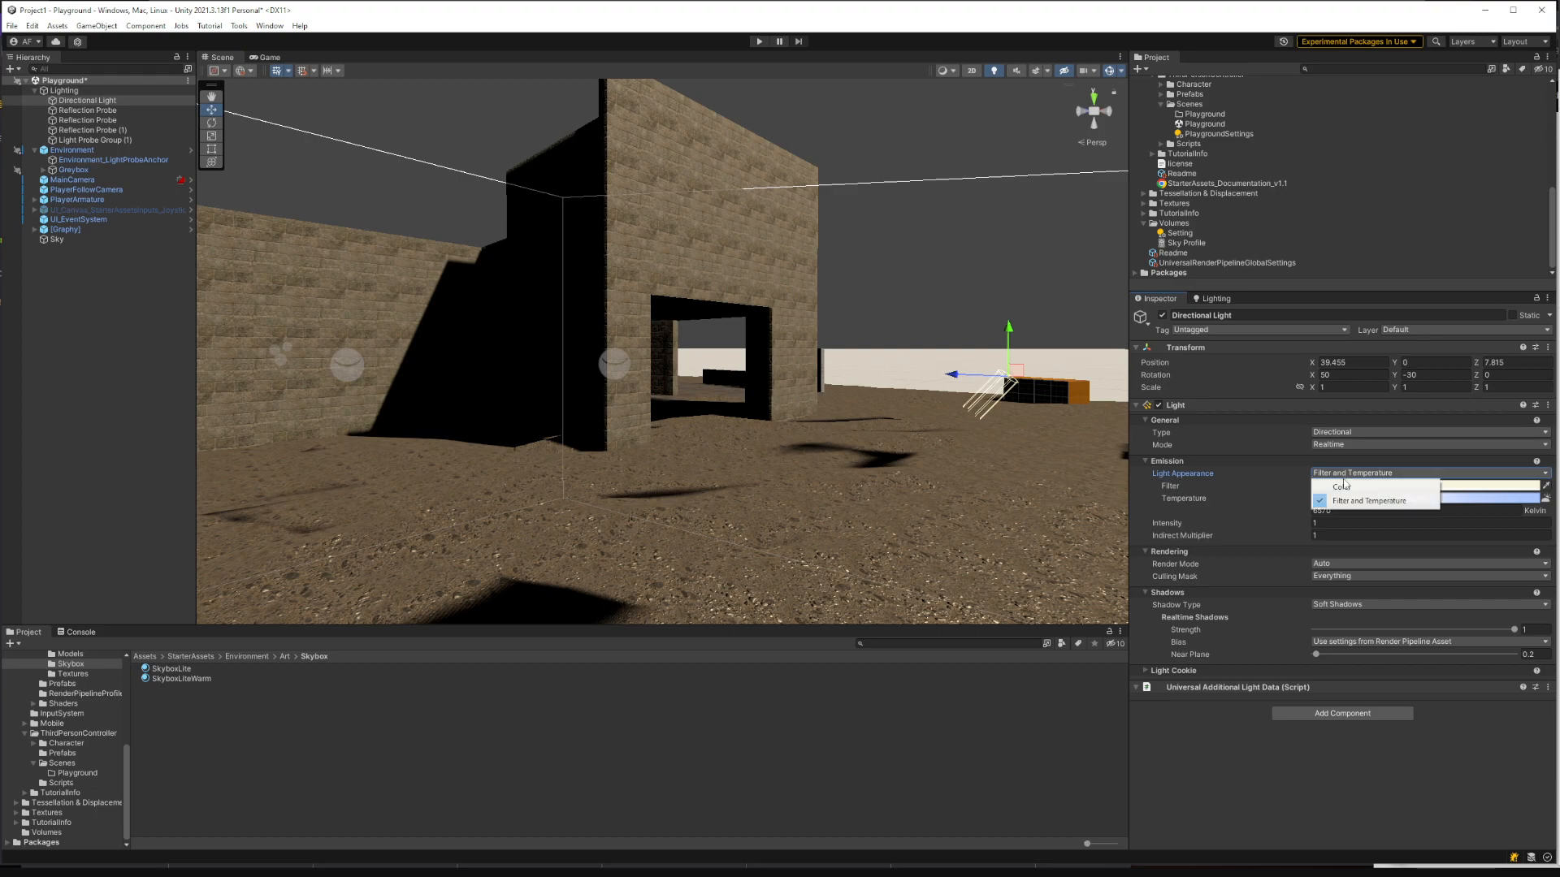
left_click(1342, 487)
Step: Review the scene's general and environment lighting settings alongside how the sunlit level looks
mouse_move(781, 390)
right_mouse_down()
mouse_move(965, 387)
mouse_move(989, 406)
mouse_move(921, 481)
mouse_move(715, 462)
mouse_move(790, 411)
right_mouse_up()
left_click(1215, 301)
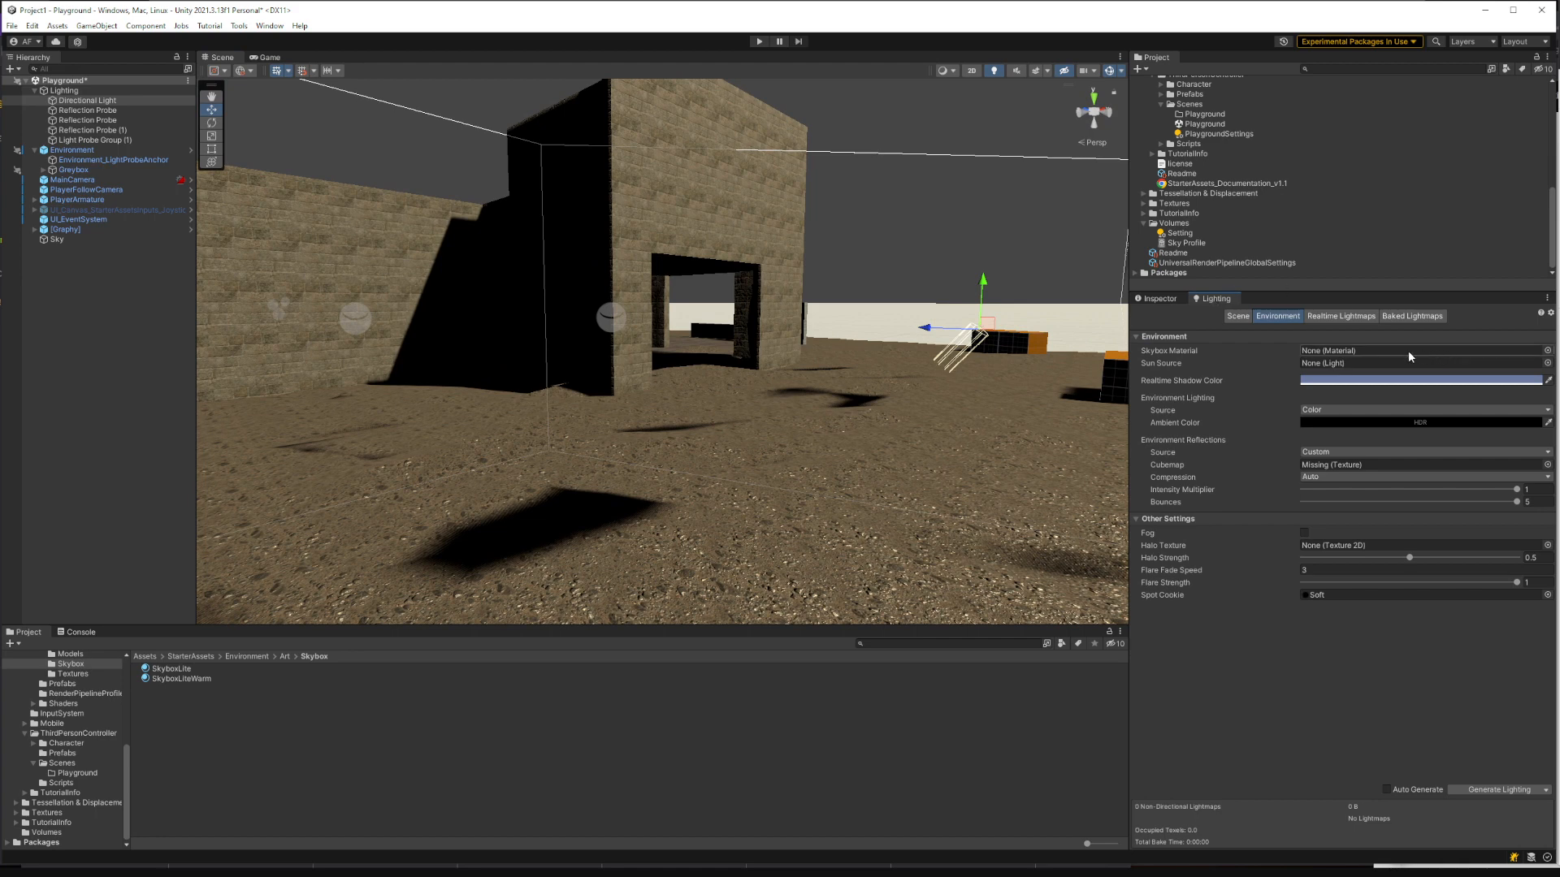
left_click(1237, 317)
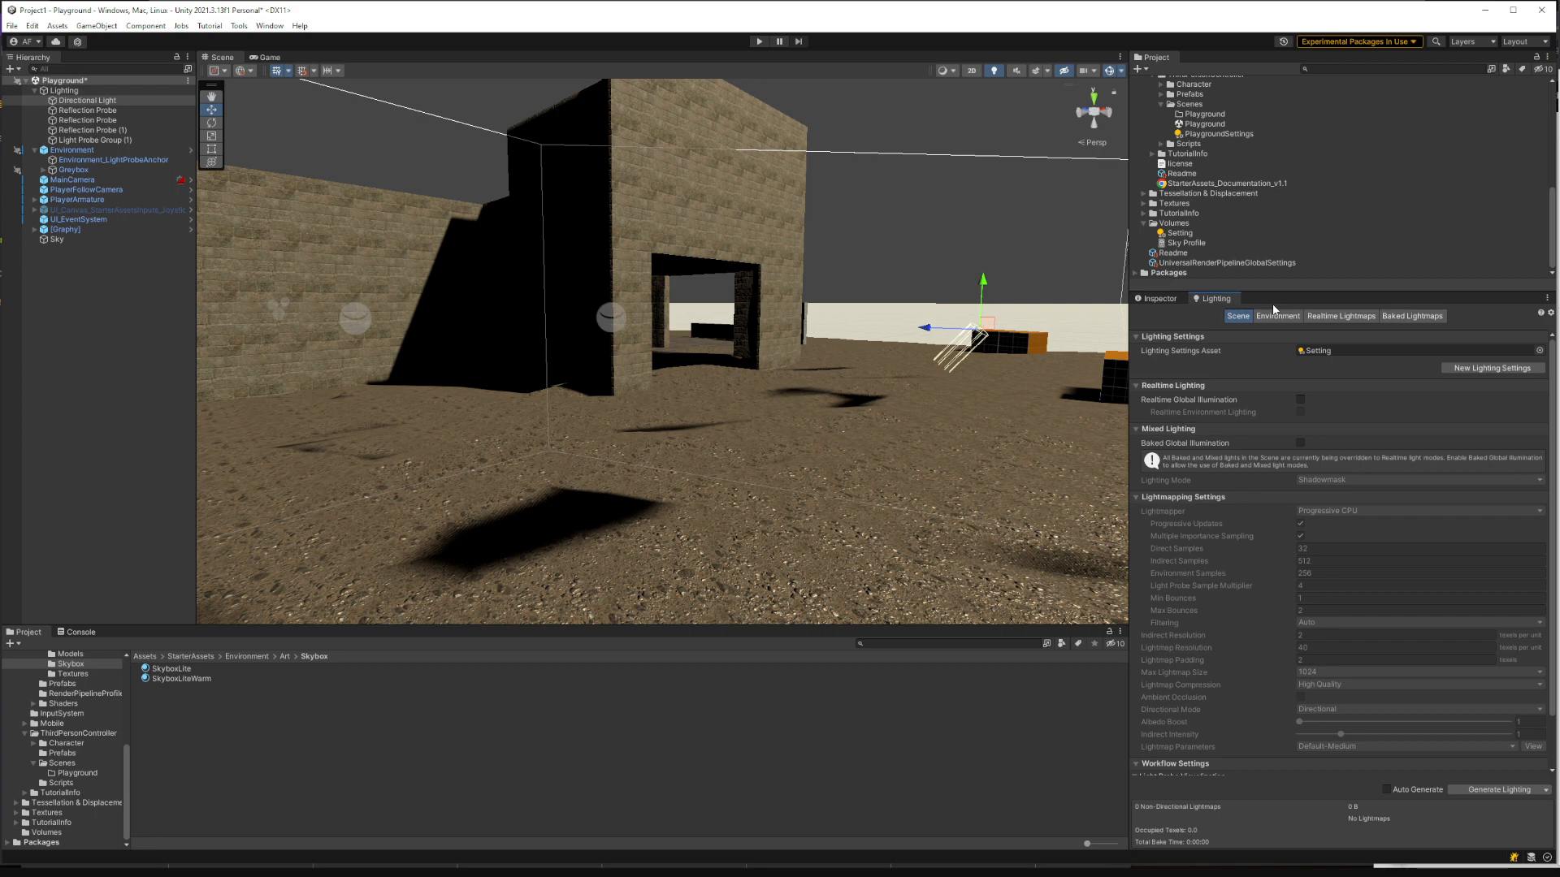
left_click(1276, 316)
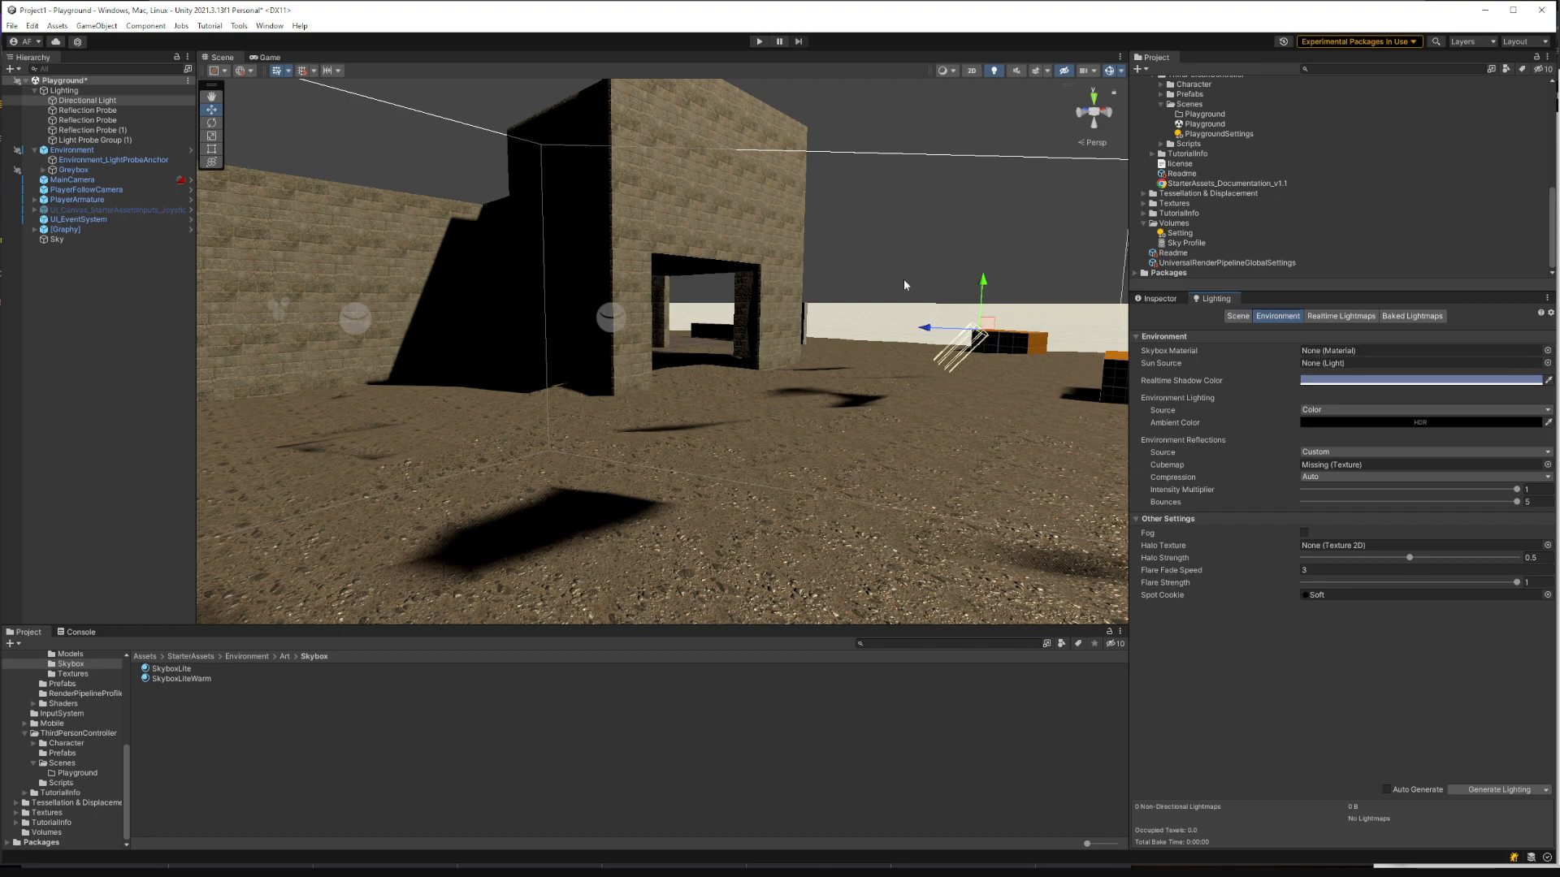
right_click_drag(735, 321, 796, 309)
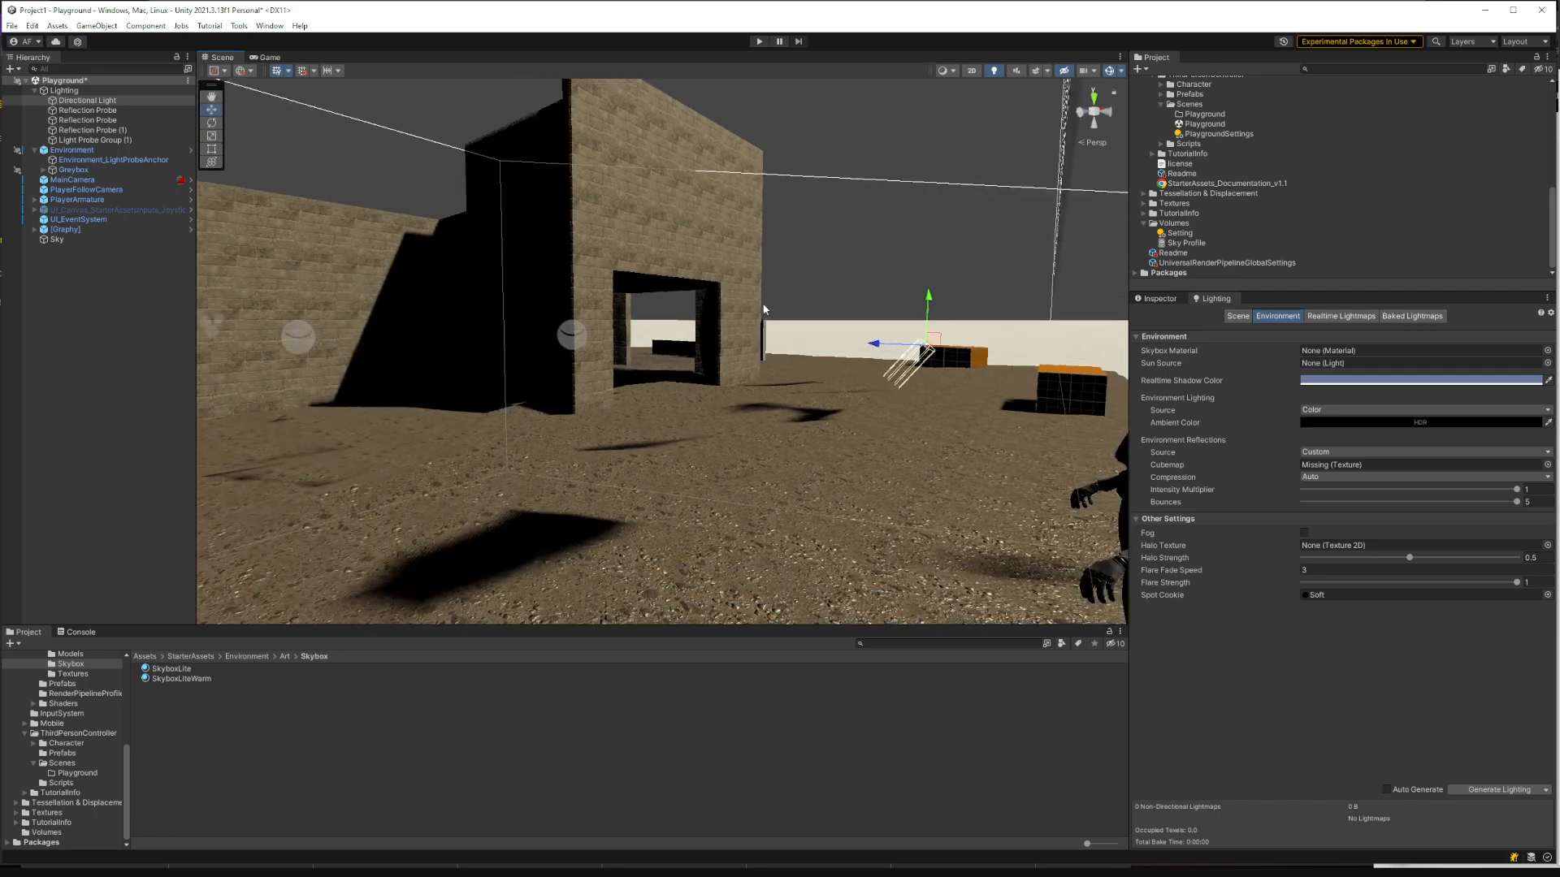
Step: Play-test the sunlit level without a skybox, walk the character around it, and stop the game
left_click(759, 41)
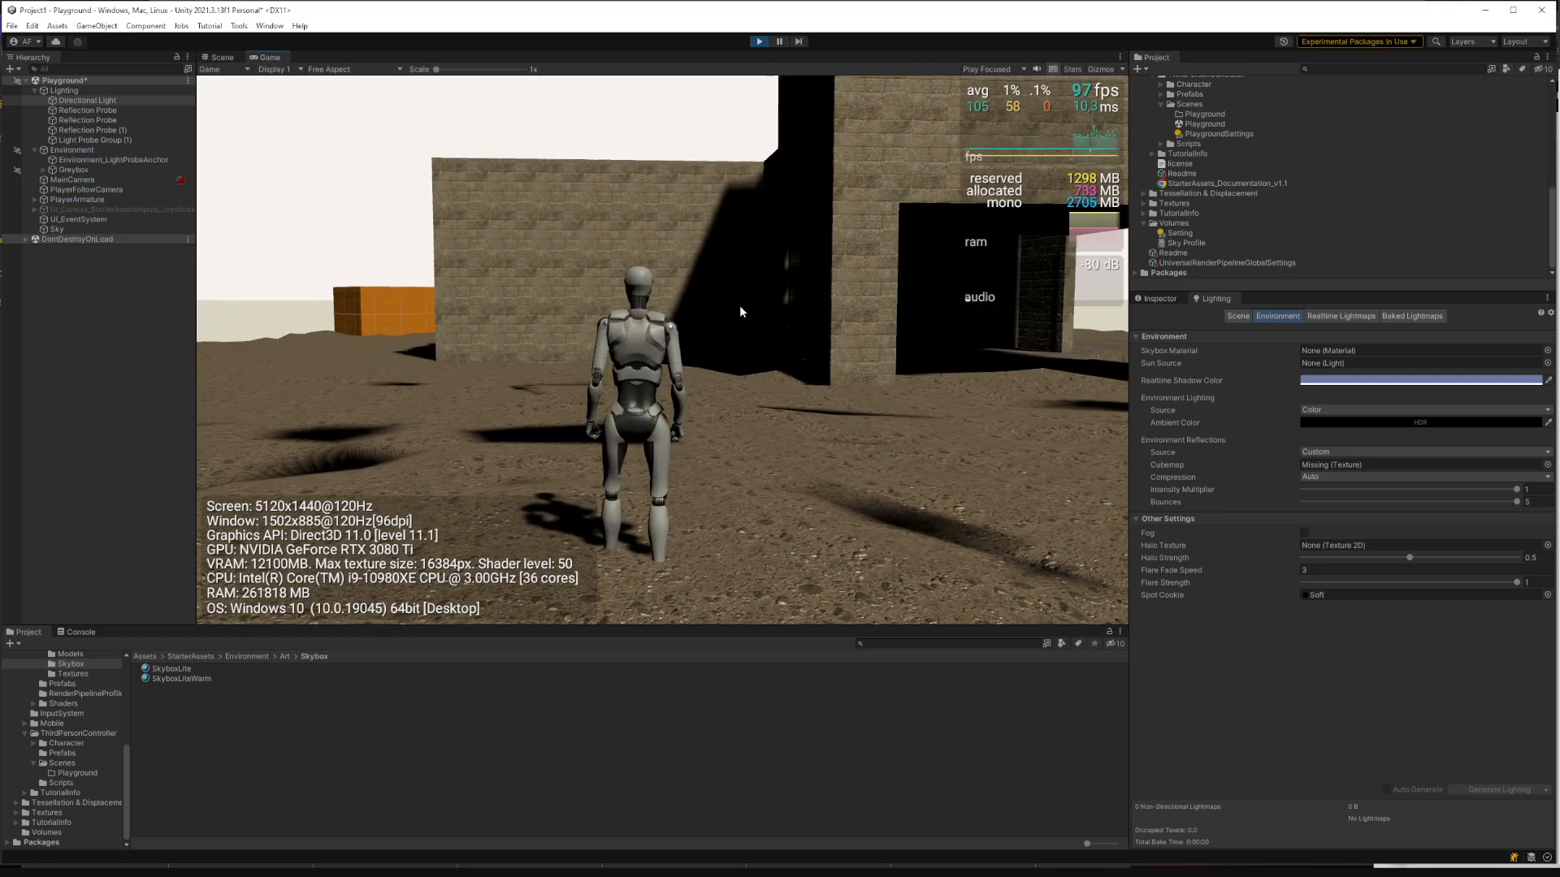
key("w")
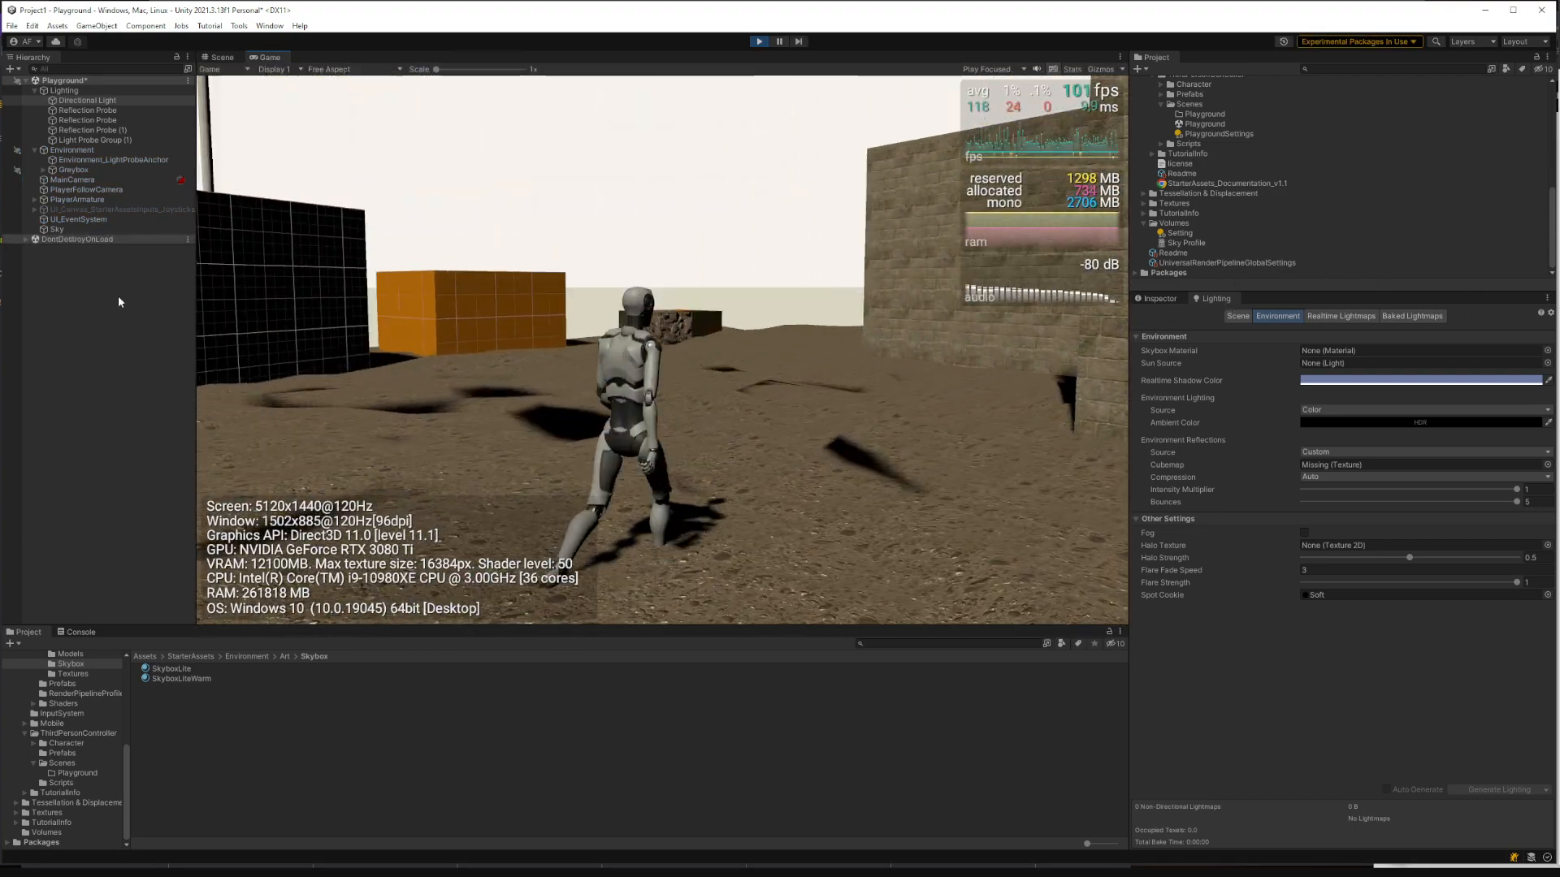
left_click(759, 41)
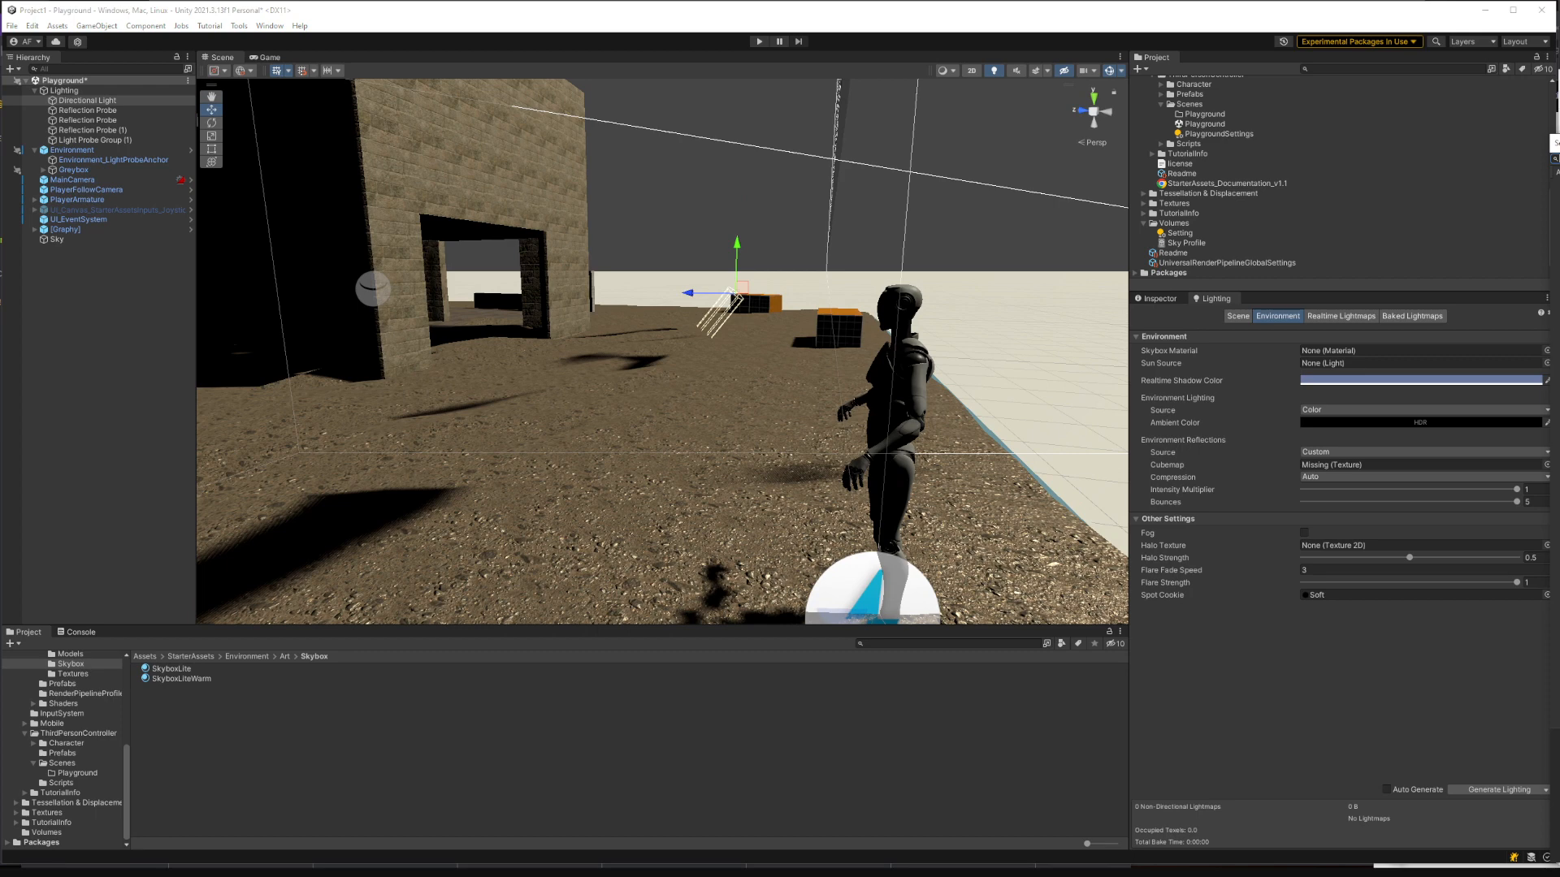
Step: Find the sky materials, preview Skybox_Mat, and assign Default-Skybox as the environment's skybox material
left_click(1546, 350)
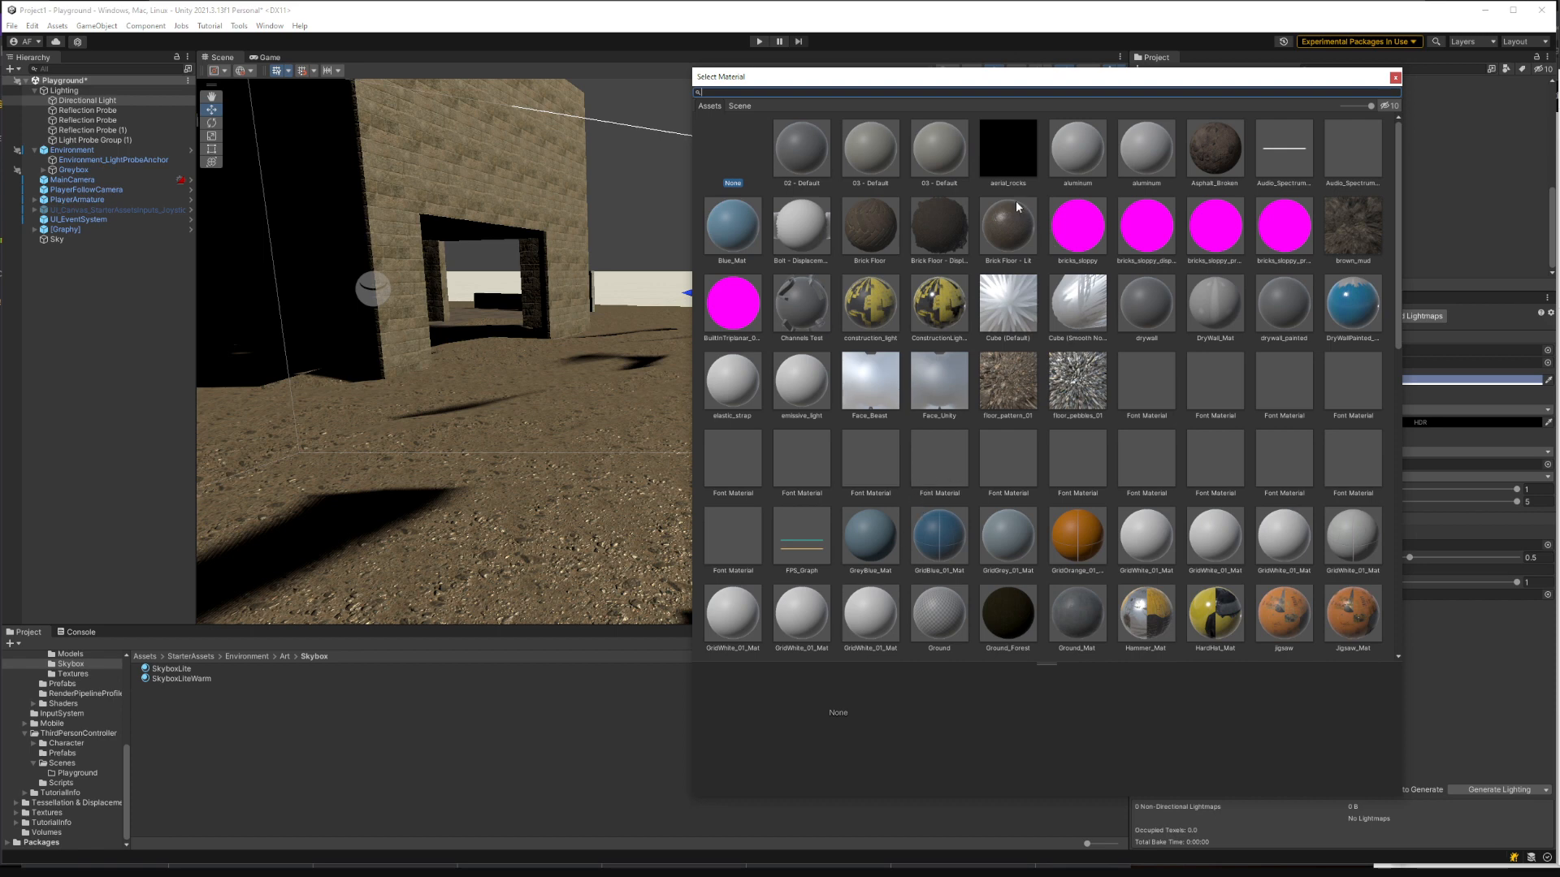
type("s")
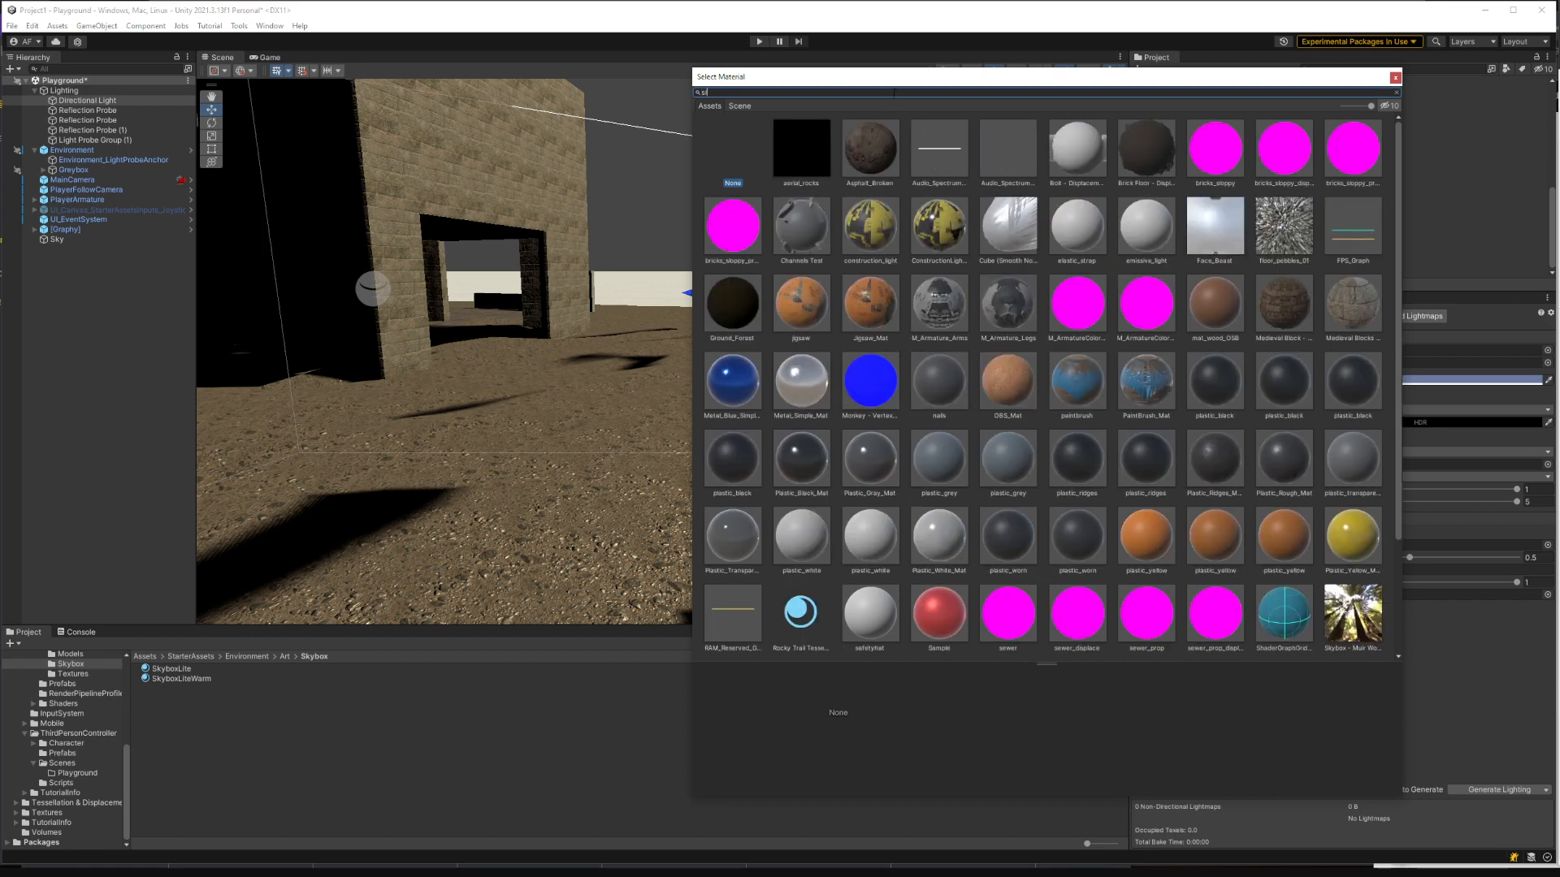
type("l")
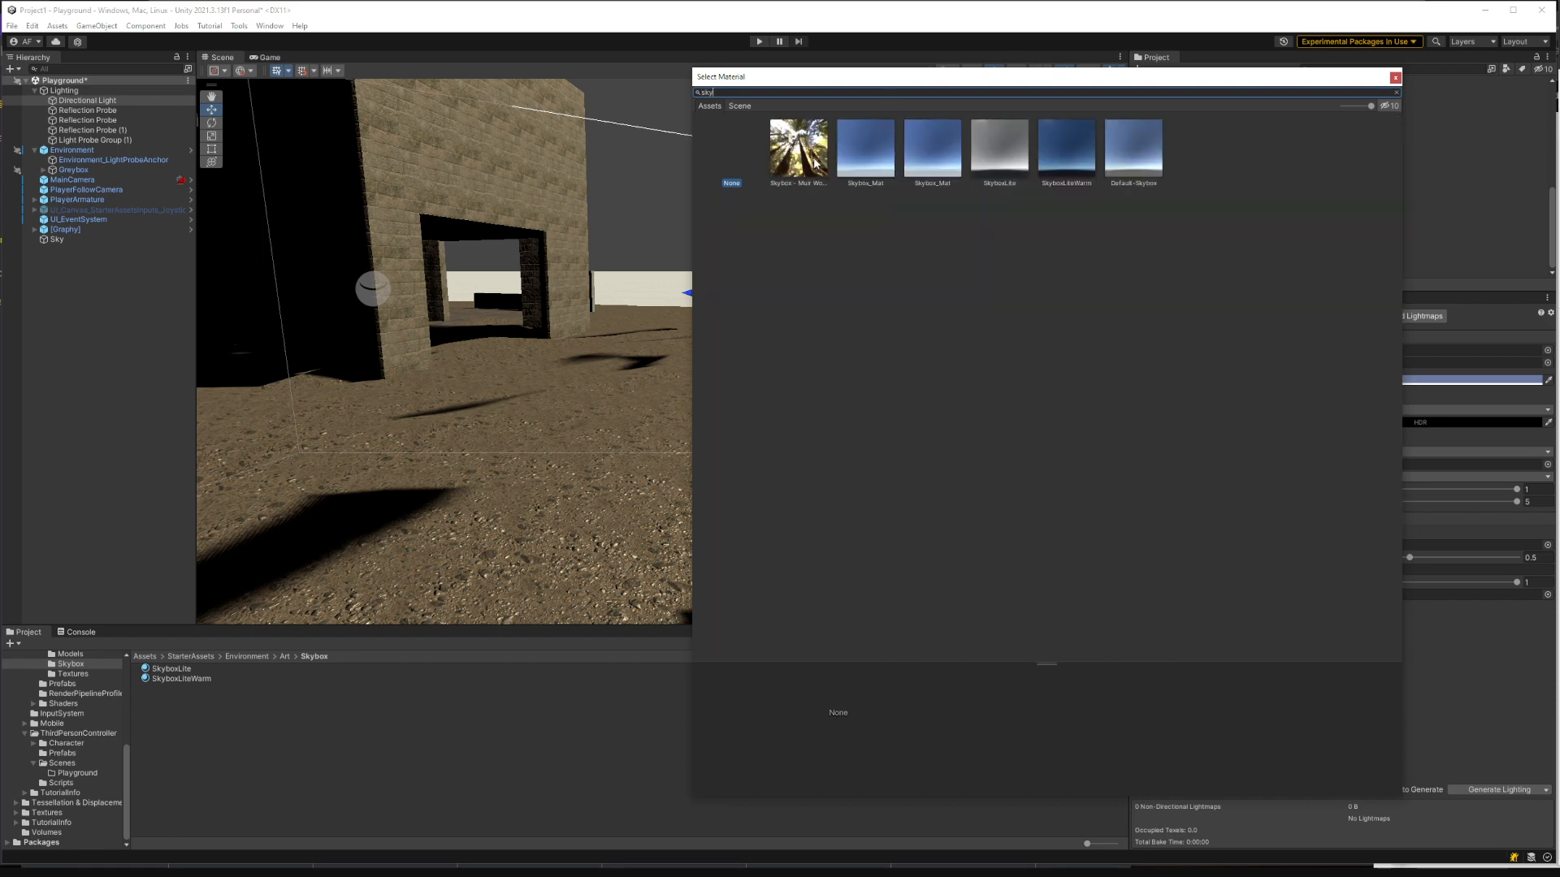
left_click(813, 161)
left_click(849, 164)
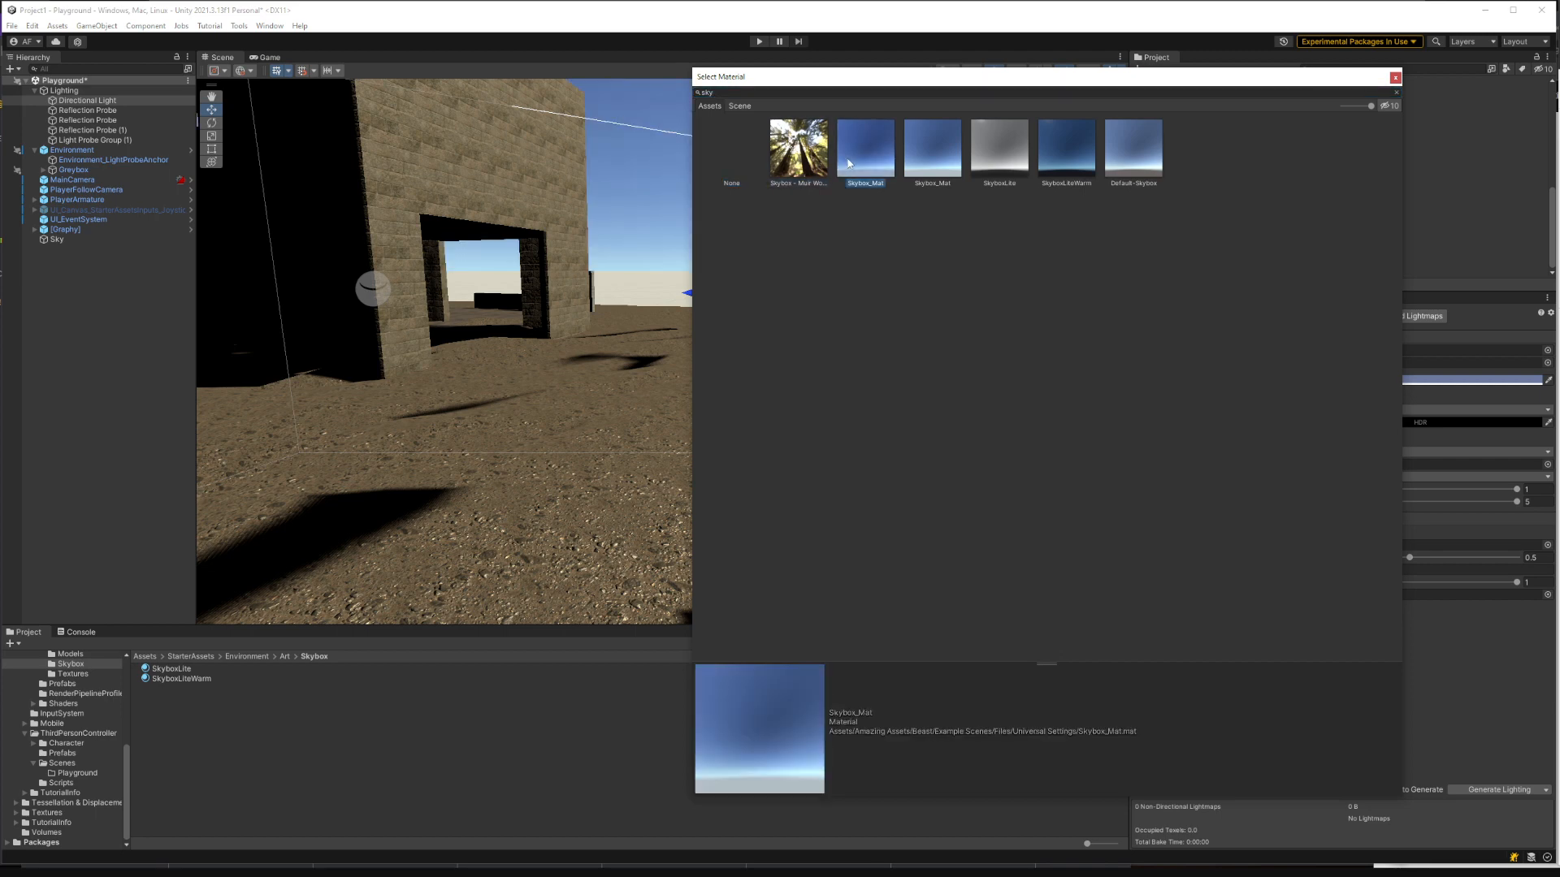
left_click(915, 162)
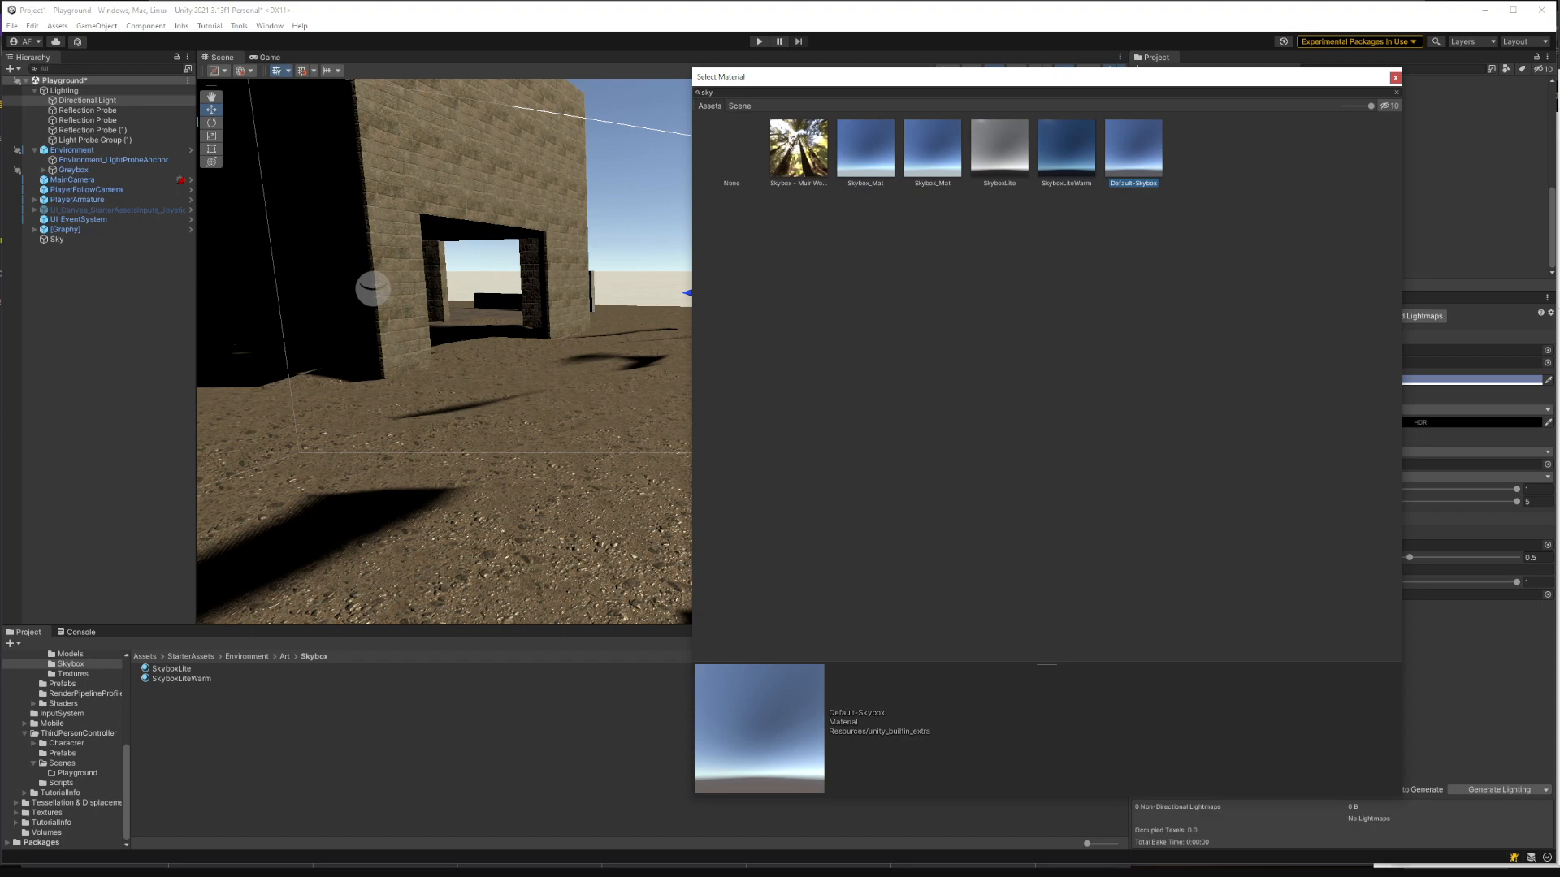
key("Return")
Step: Switch to the browser, search the Unity Asset Store for "skybox", and open AllSky Free - 10 Sky / Skybox Set
key("alt+Tab")
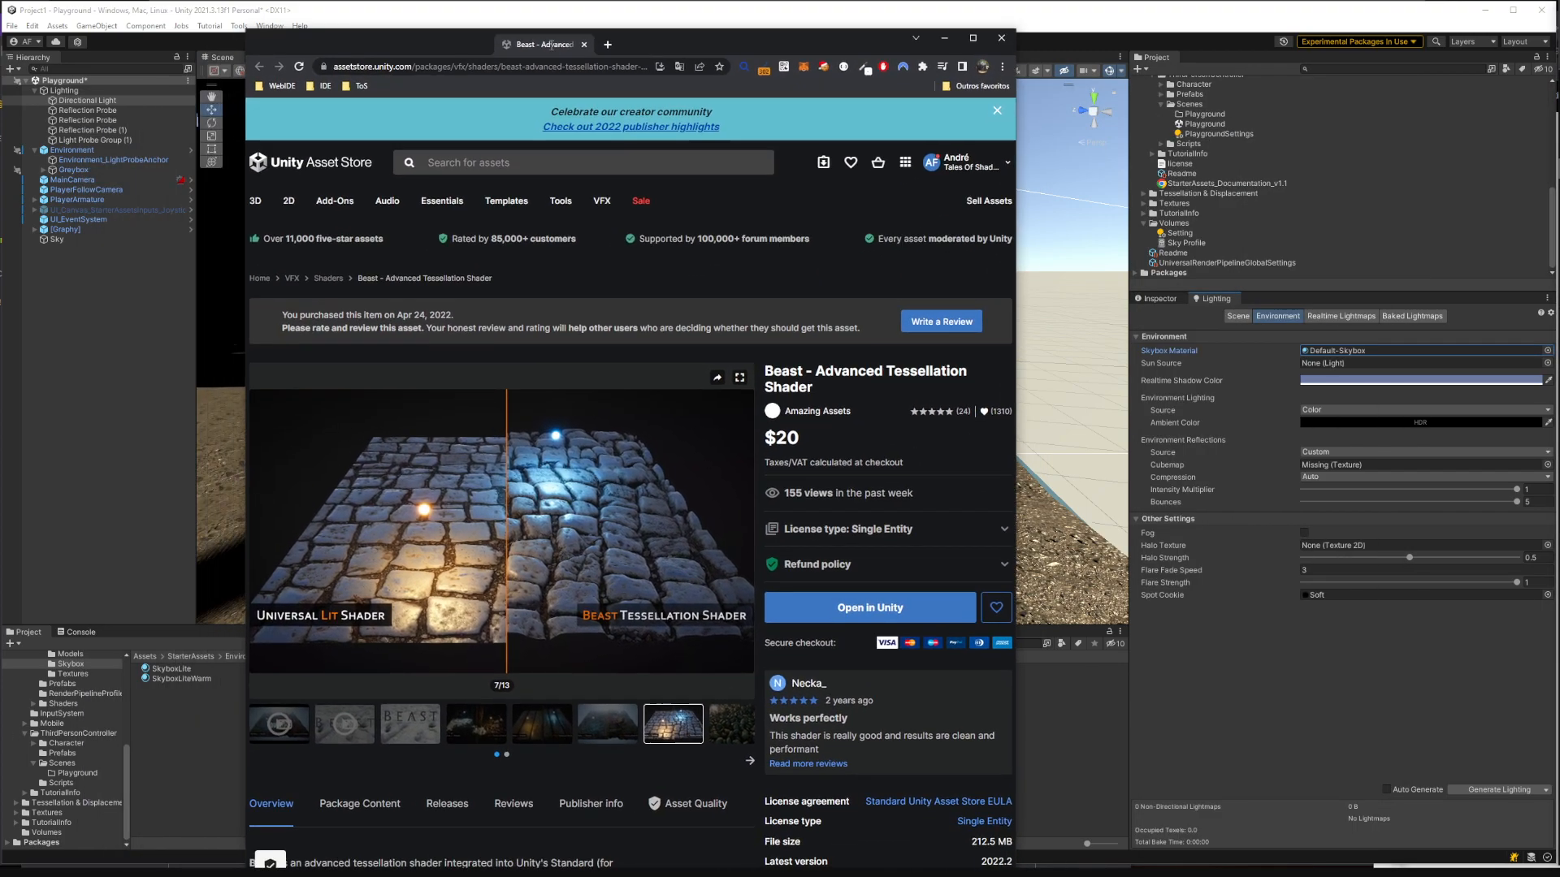
left_click(452, 160)
type("skybox")
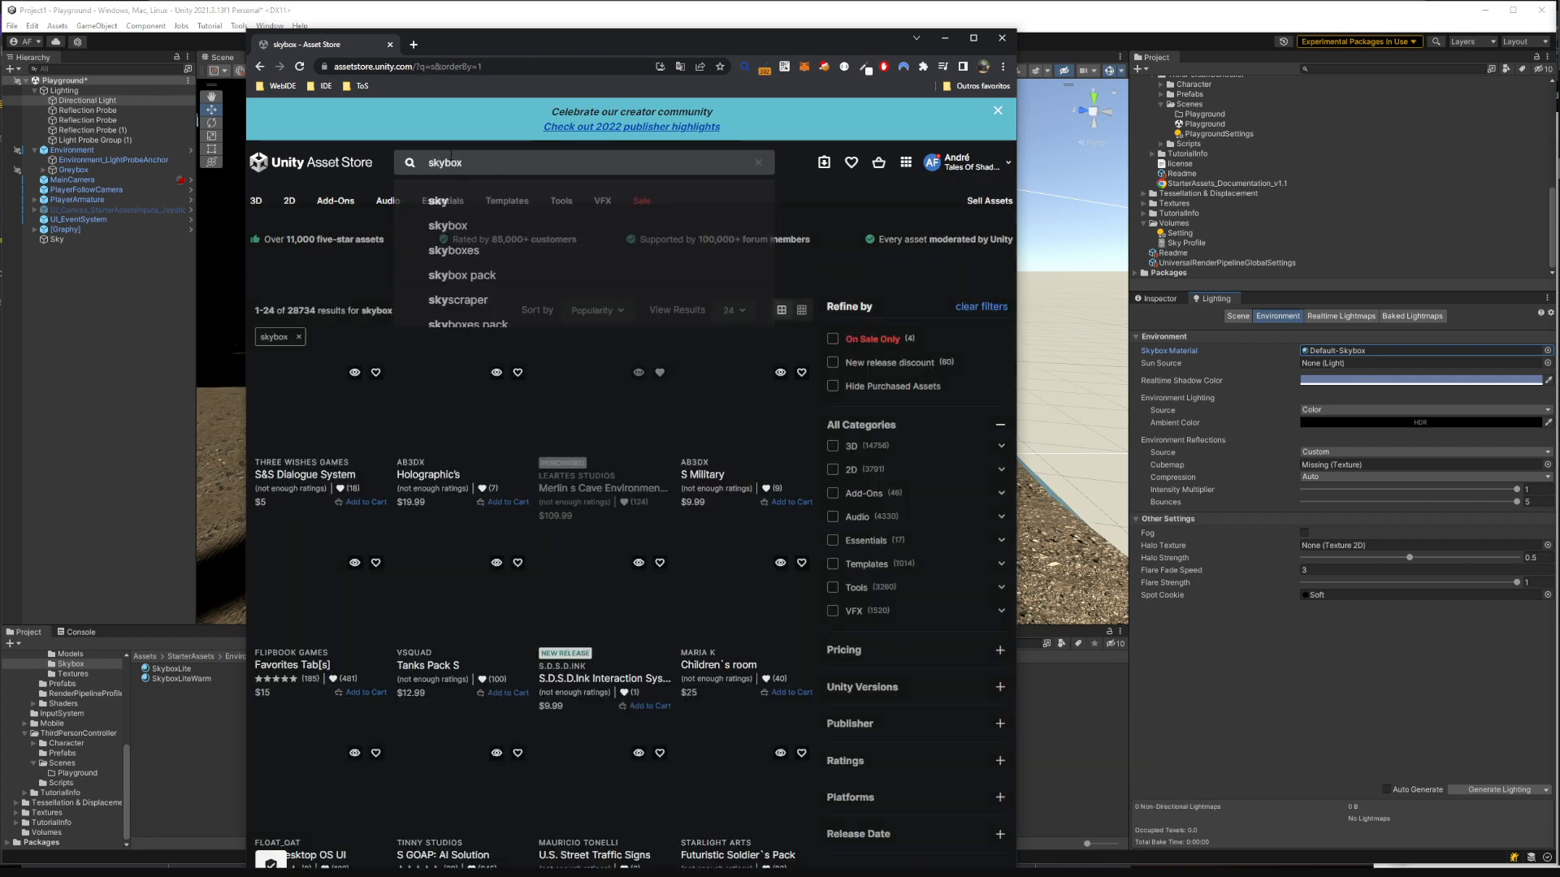
key("Return")
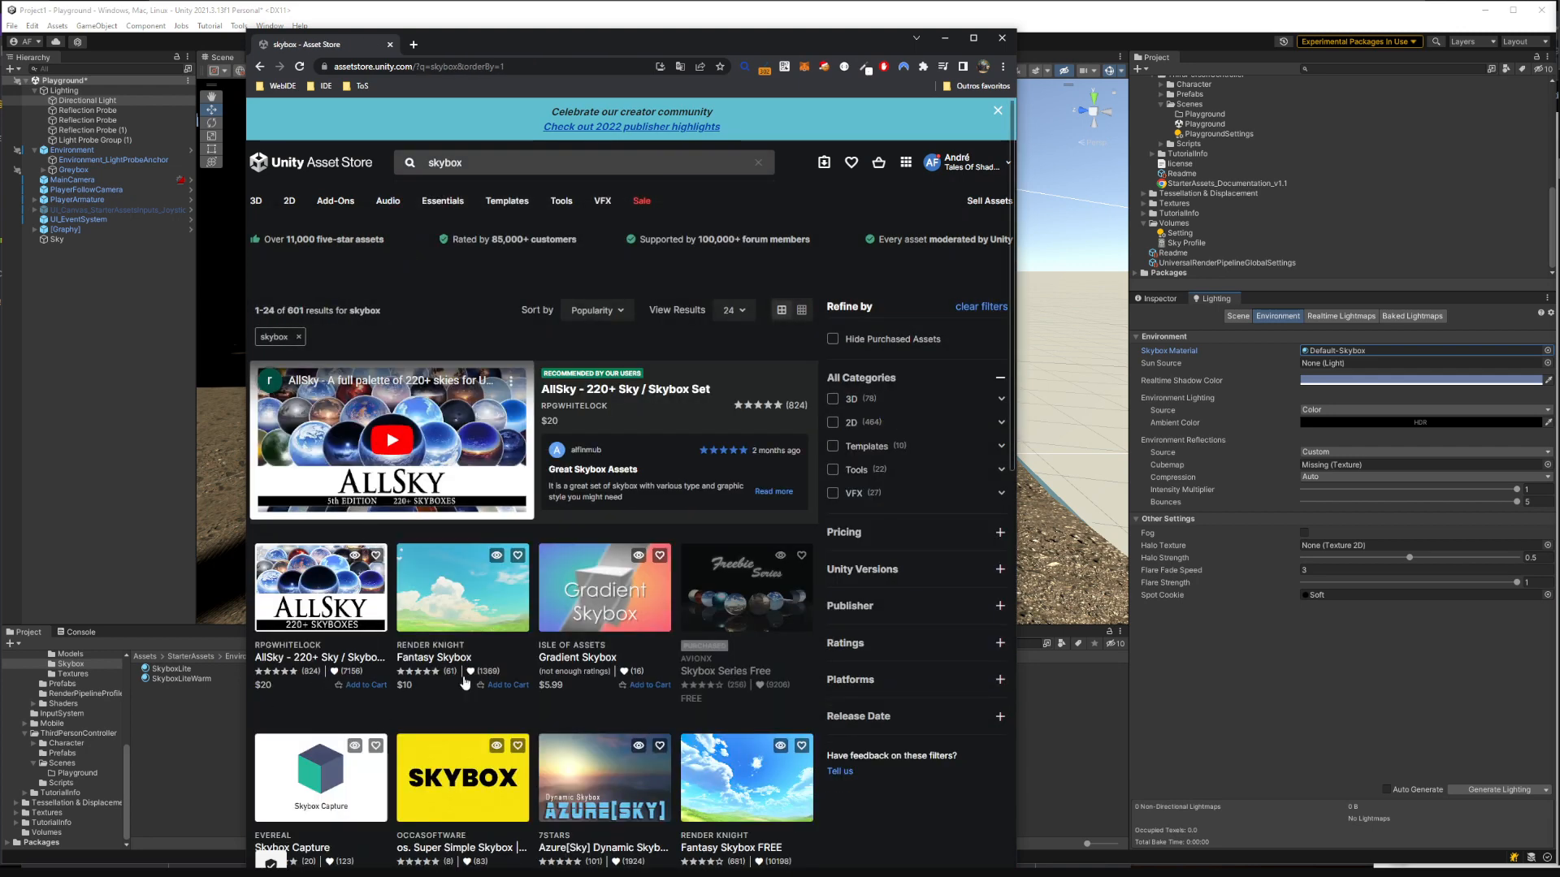
scroll(602, 609, "down", 4)
scroll(616, 650, "down", 9)
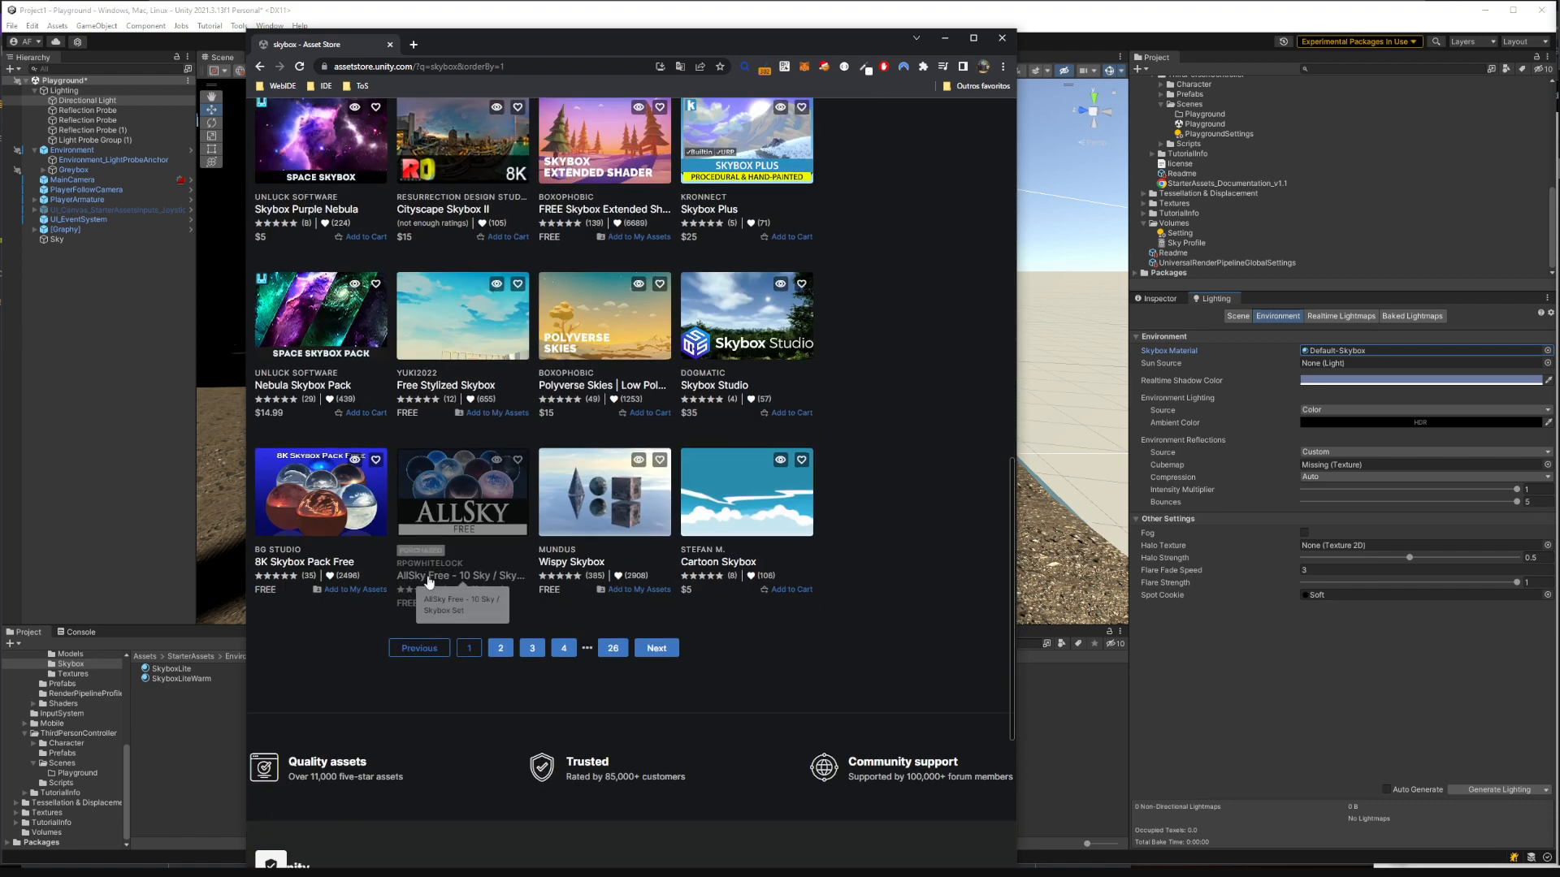
left_click(485, 578)
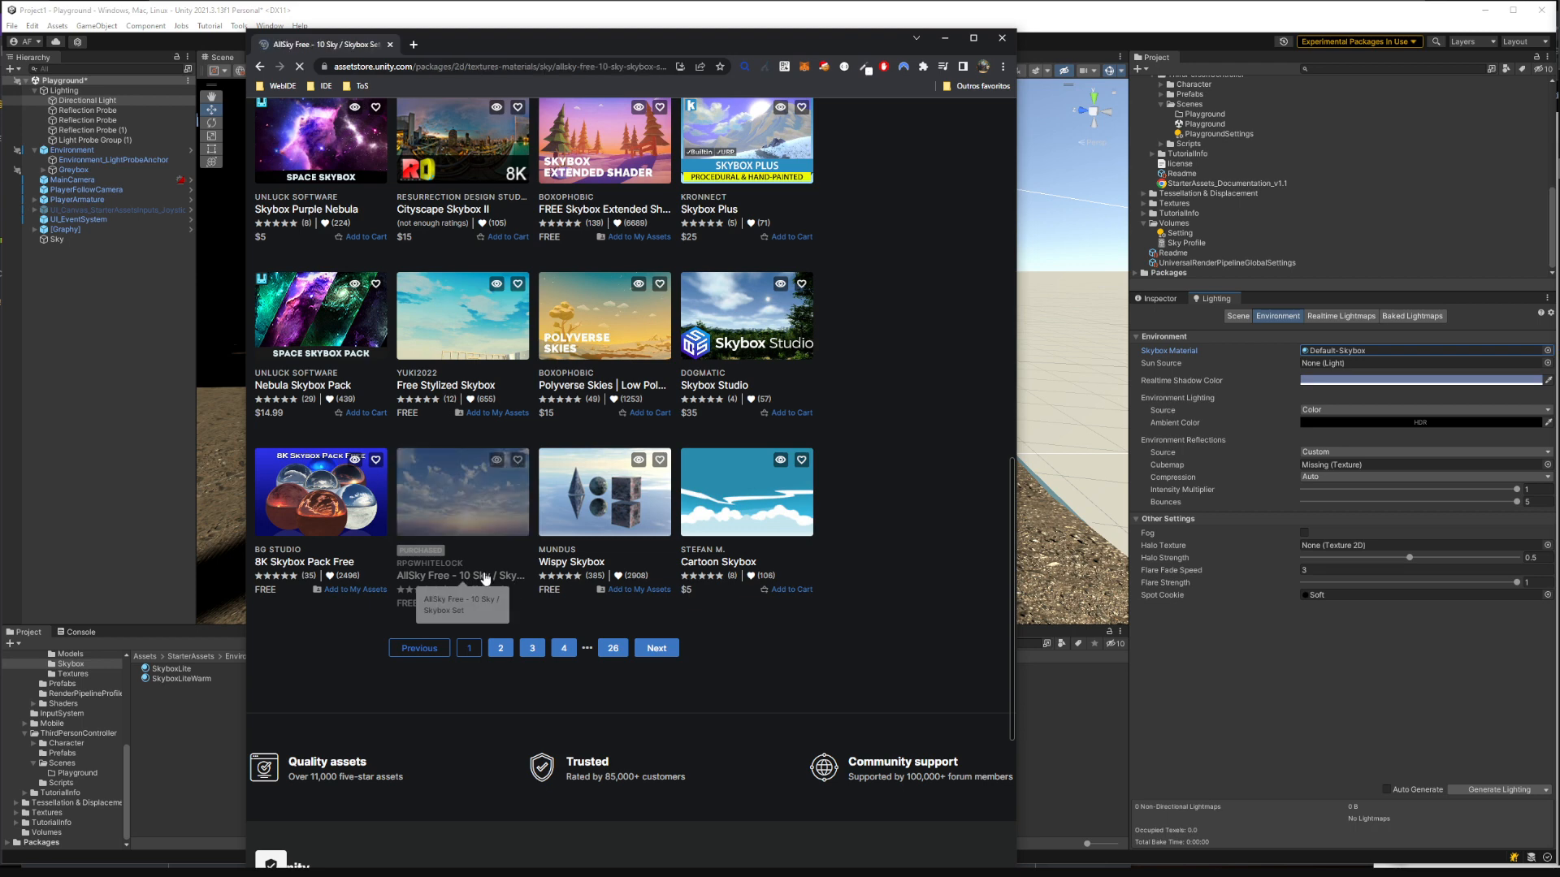
Step: Check the AllSky Free description for the render pipelines it supports
scroll(516, 580, "down", 3)
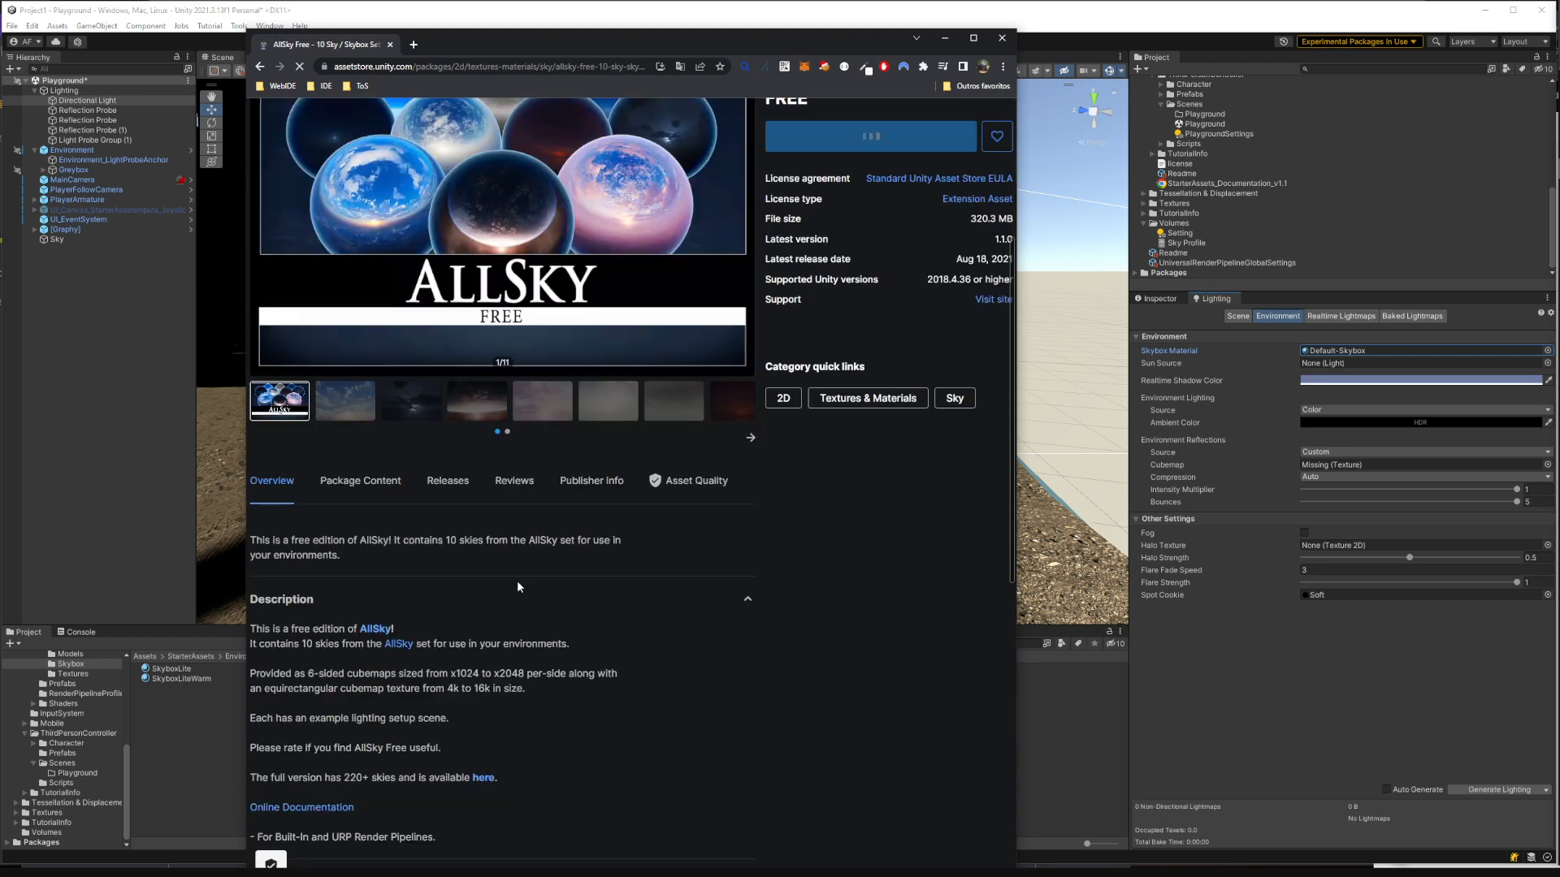
scroll(437, 563, "down", 1)
scroll(437, 560, "down", 2)
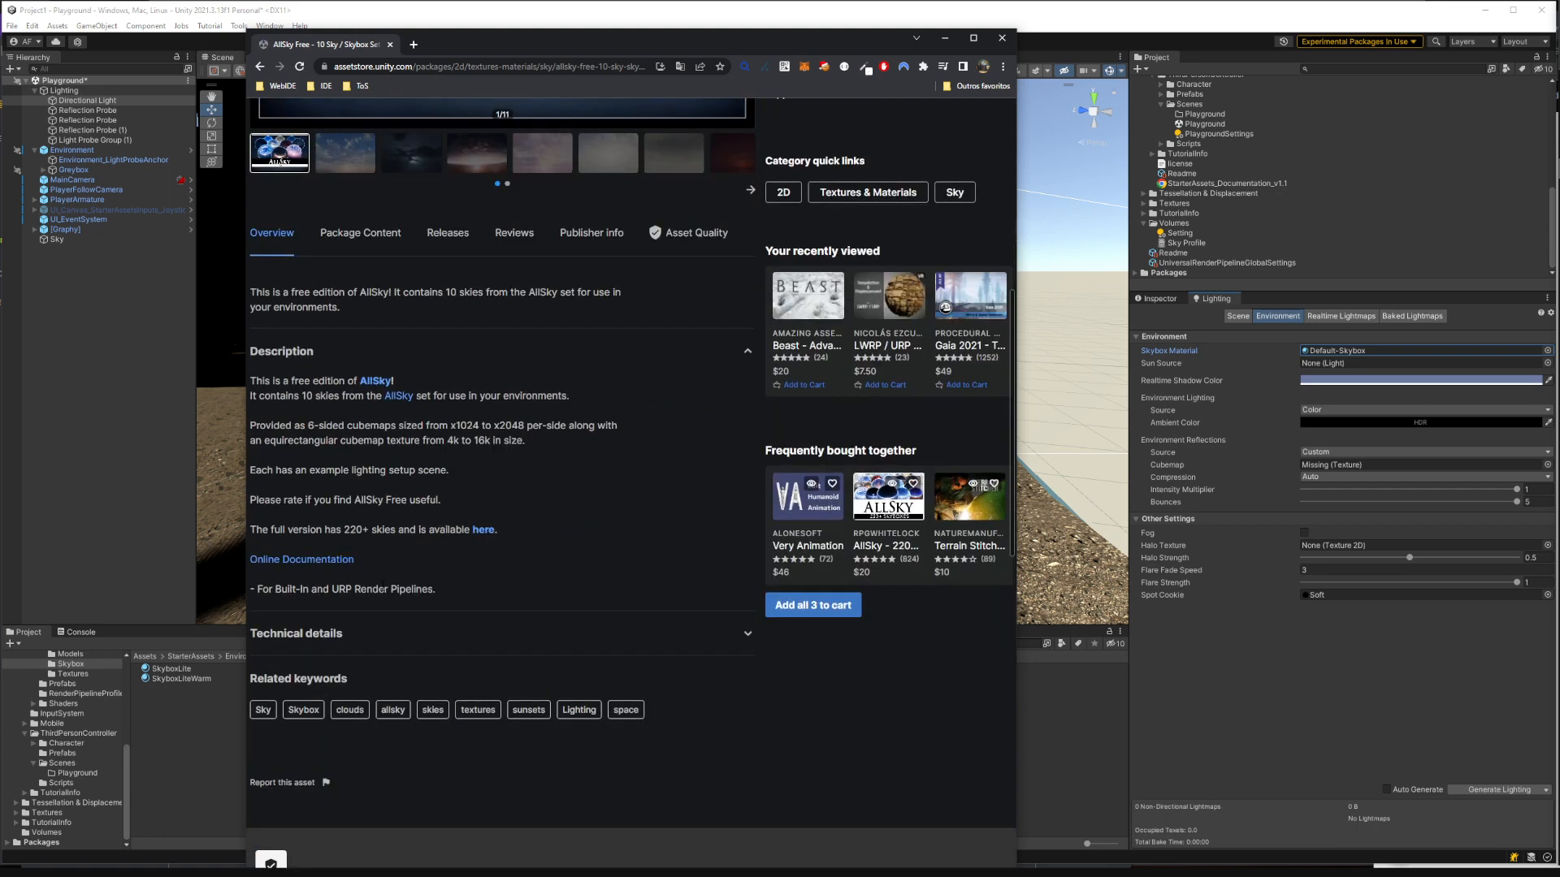
left_click_drag(257, 589, 461, 586)
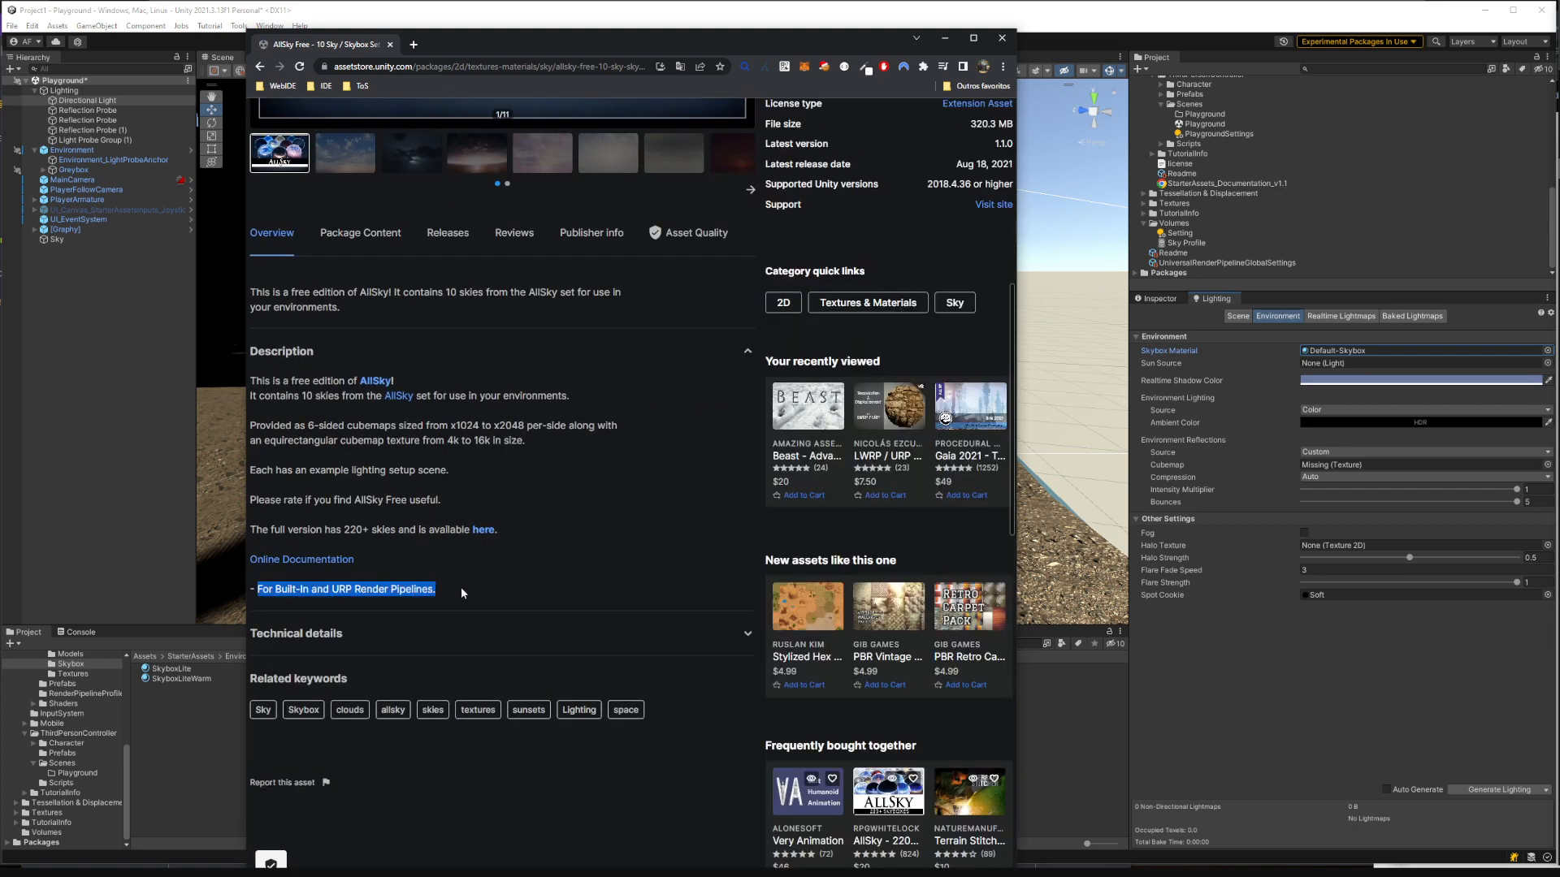
left_click(461, 586)
left_click_drag(256, 589, 434, 589)
scroll(474, 577, "up", 7)
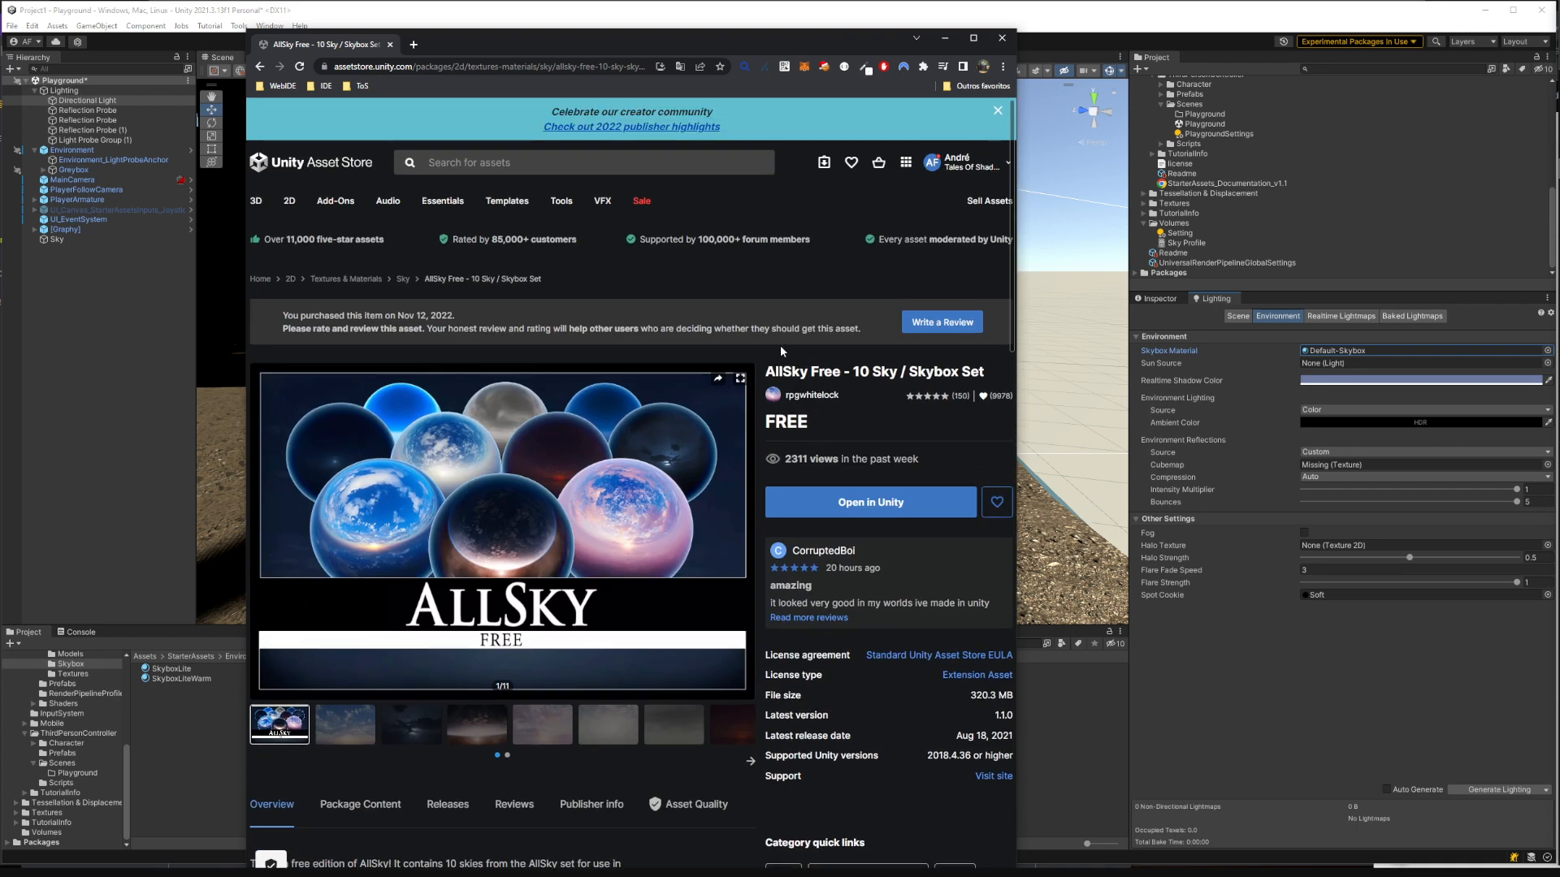
Step: Open AllSky Free - 10 Sky / Skybox Set in Unity, download it and import it into the project
left_click(871, 502)
left_click(697, 172)
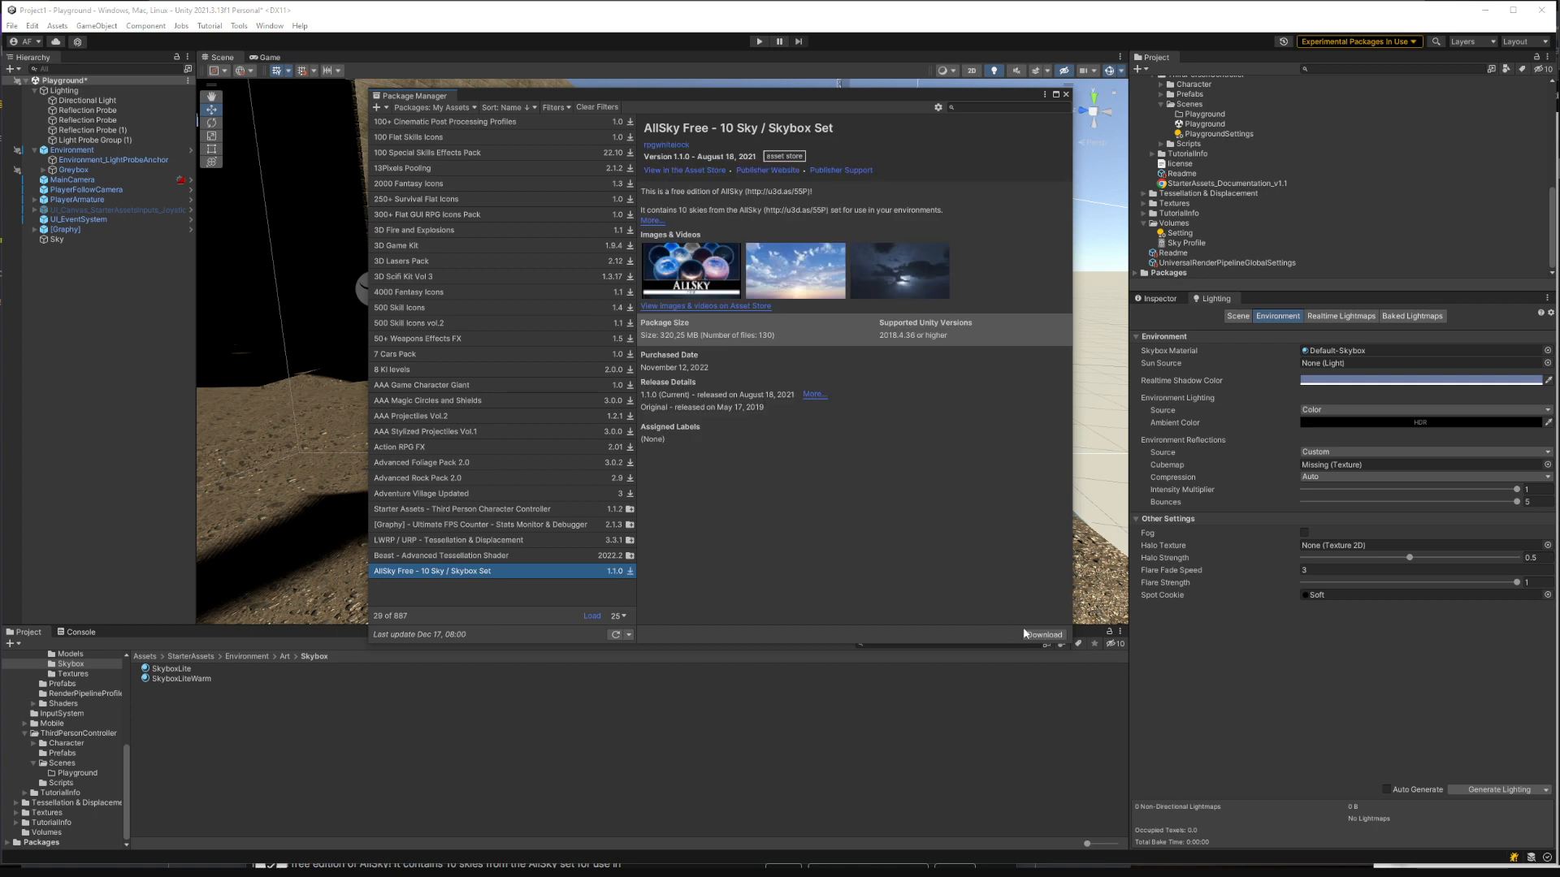
left_click(1043, 635)
left_click(993, 635)
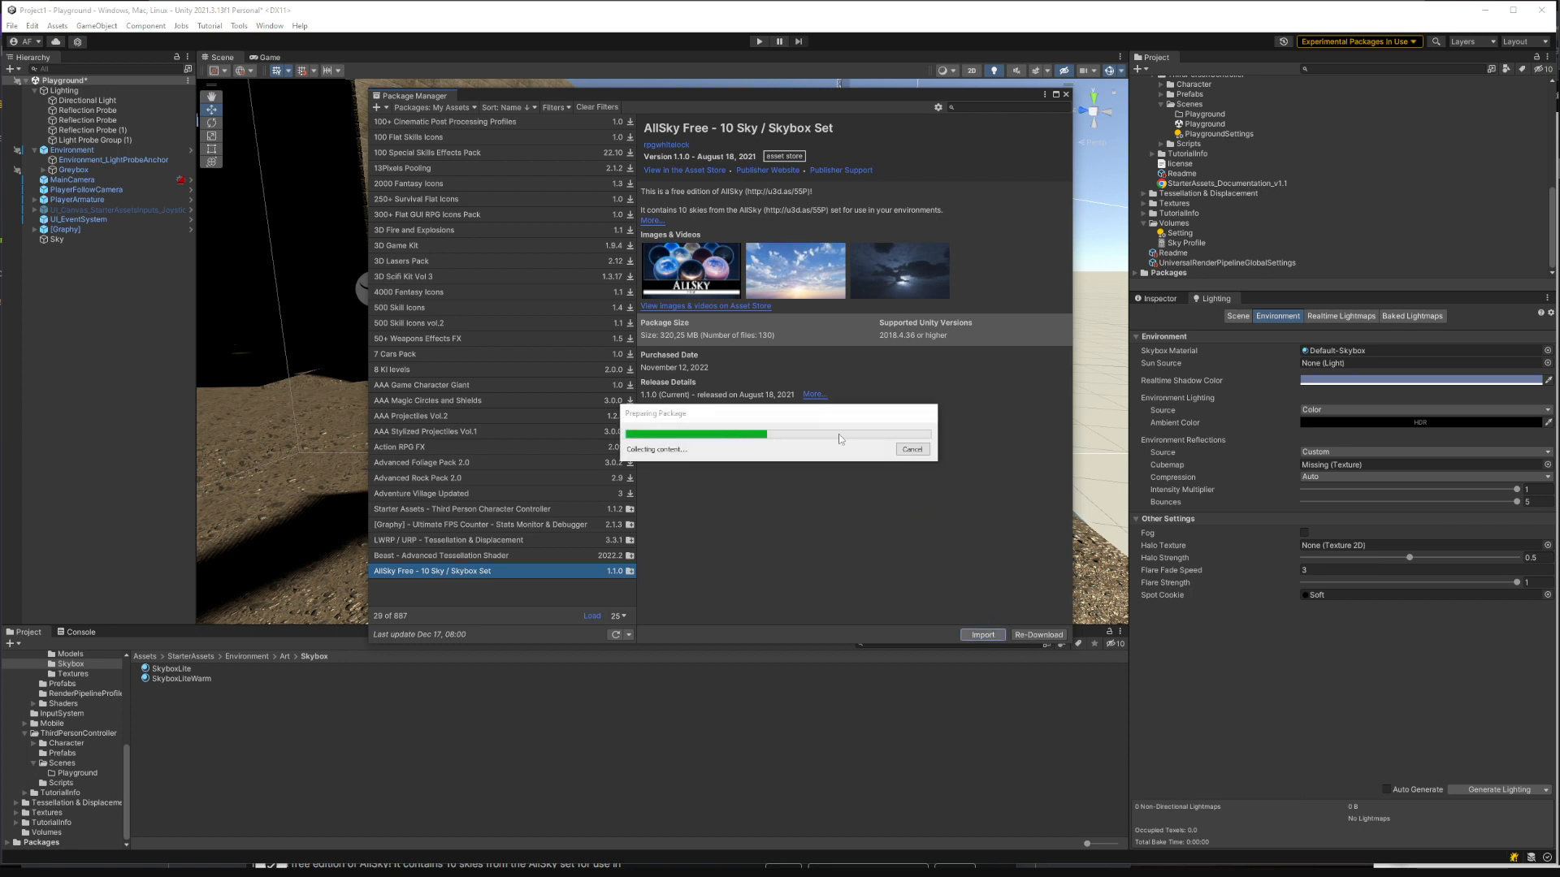
left_click(926, 582)
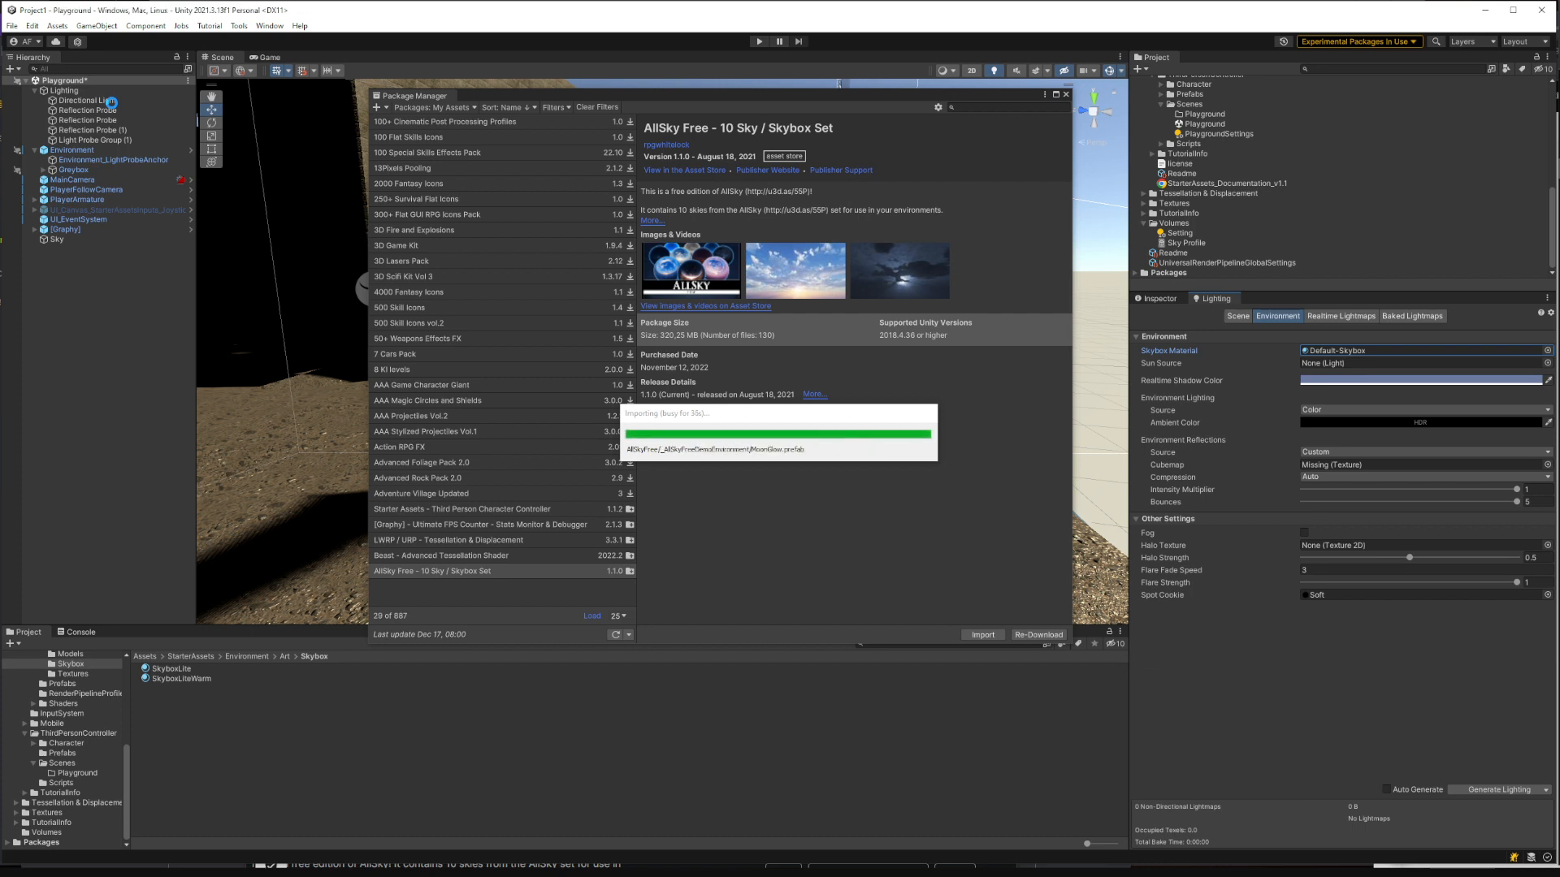
left_click(1066, 94)
Step: Deactivate the Directional Light object, view the unlit scene, and return to the environment lighting settings
left_click(36, 91)
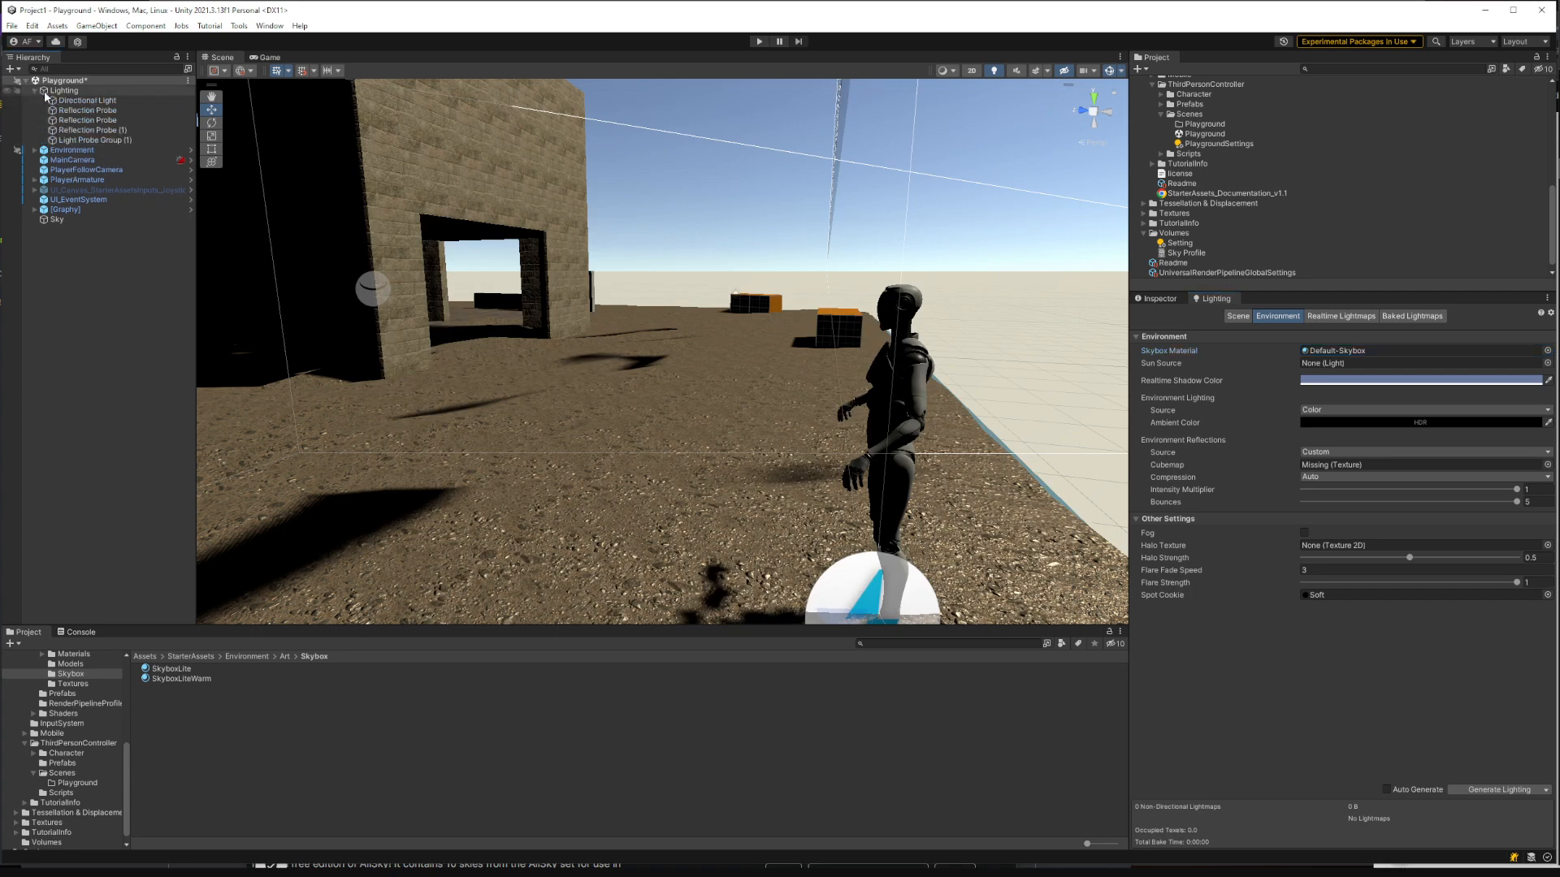
left_click(73, 100)
left_click(1160, 299)
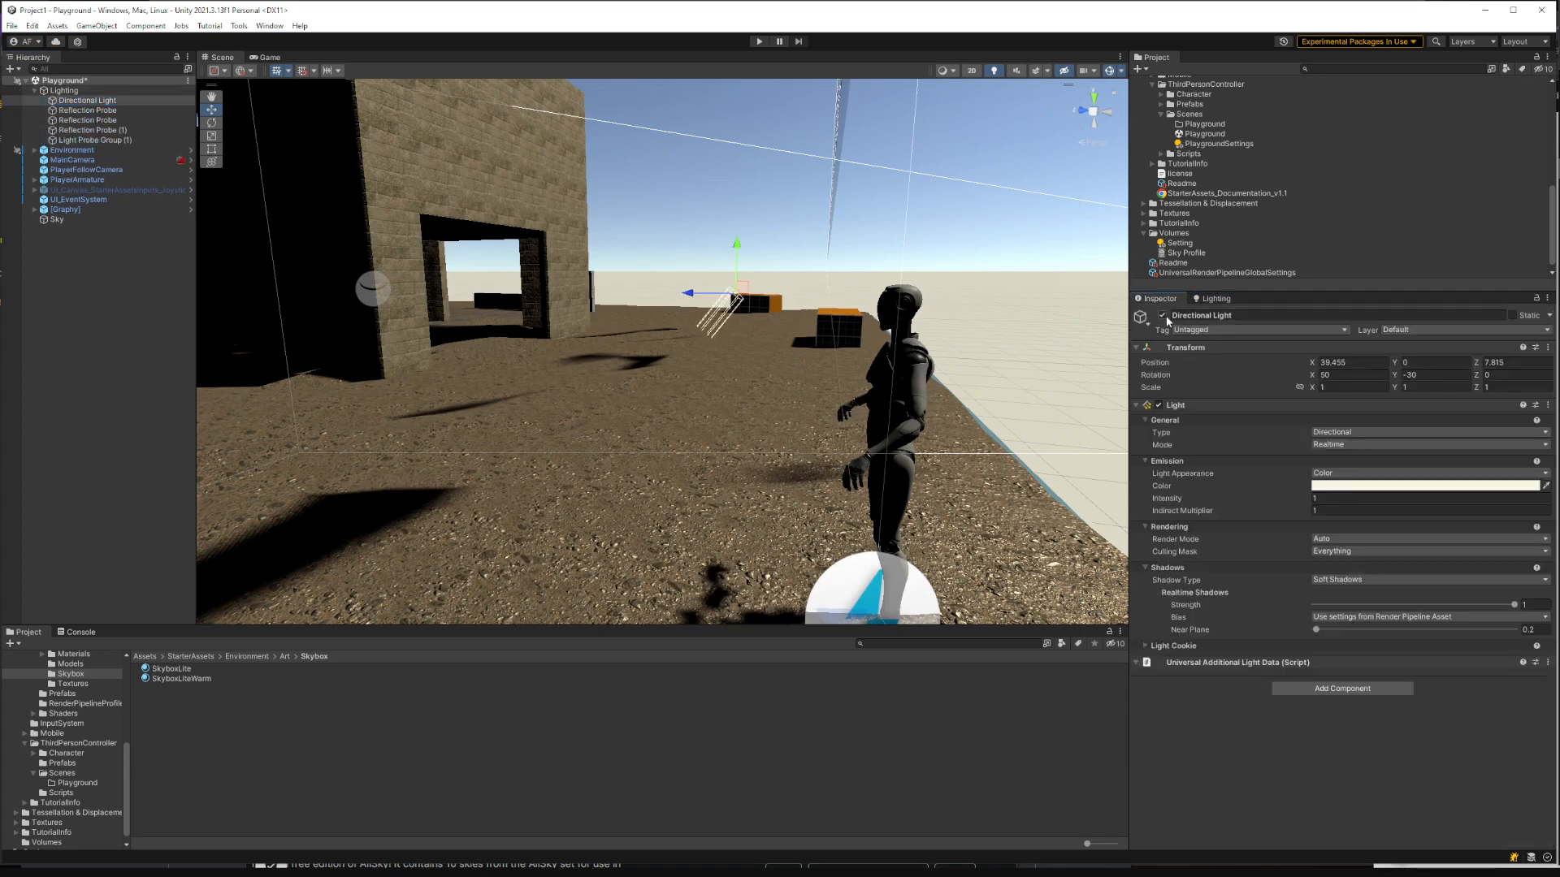
left_click(1164, 317)
right_click_drag(1076, 304, 861, 299)
left_click(1216, 299)
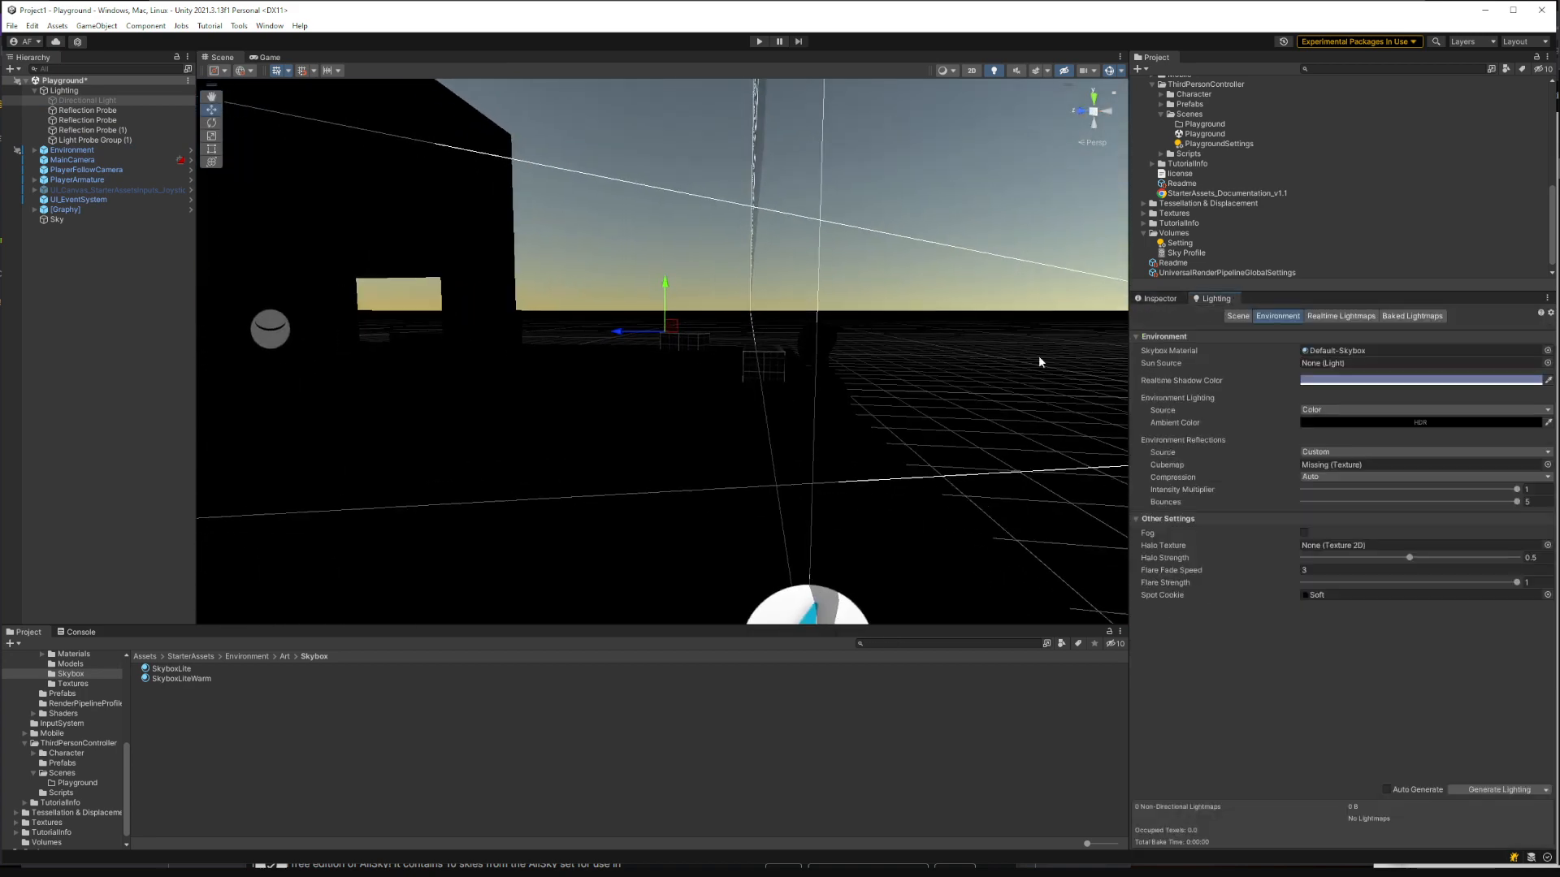
right_click_drag(951, 330, 863, 325)
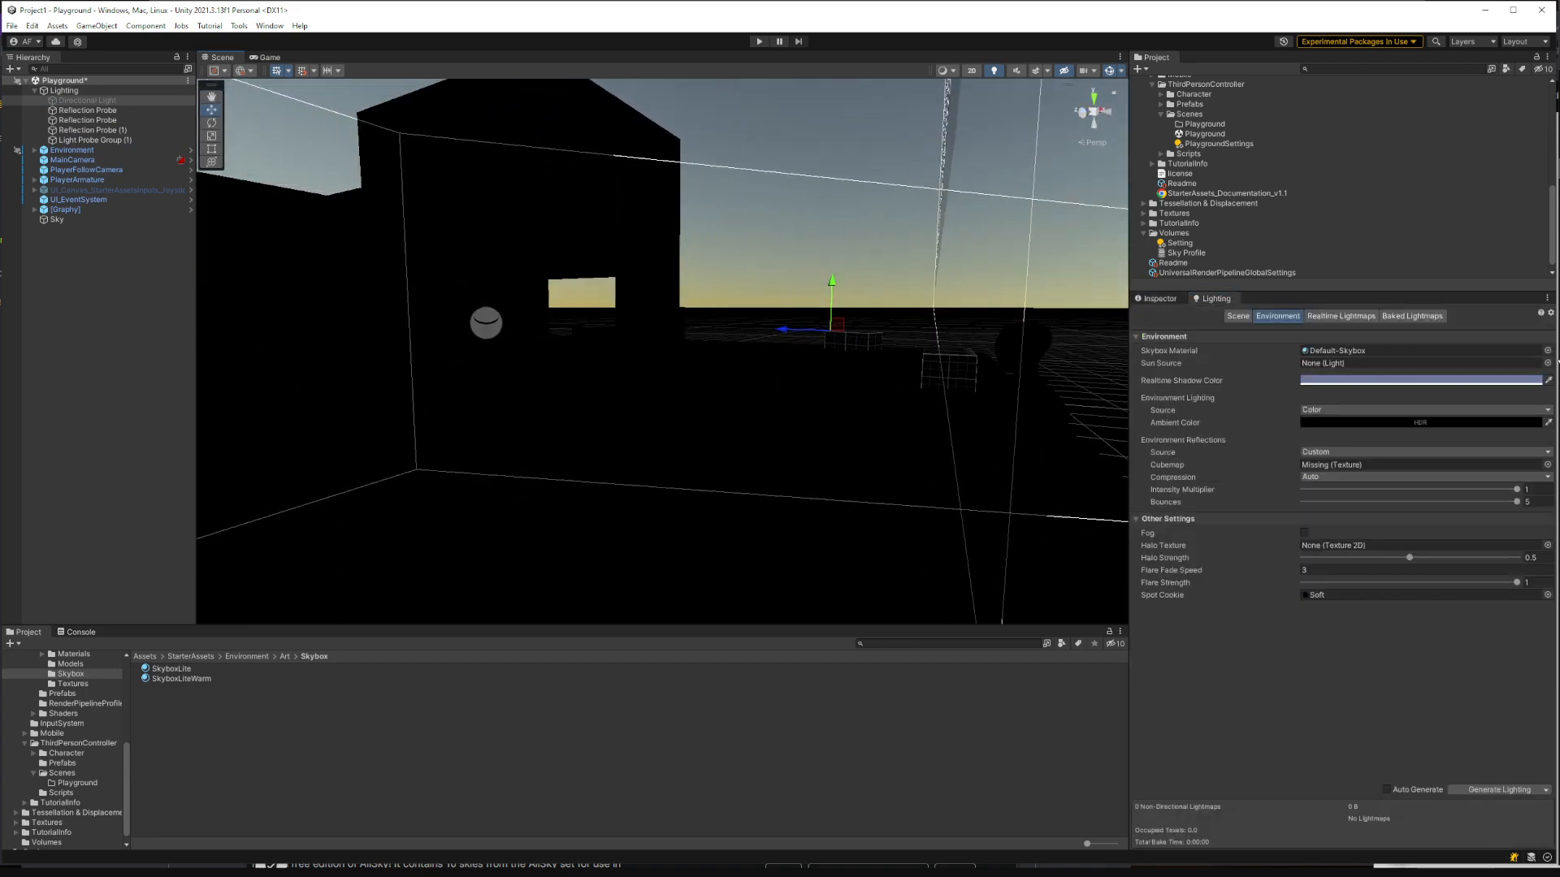
Step: Try the AllSky night, overcast and space materials as the skybox, ending with AllSky_Space_AnotherPlanet
left_click(1548, 351)
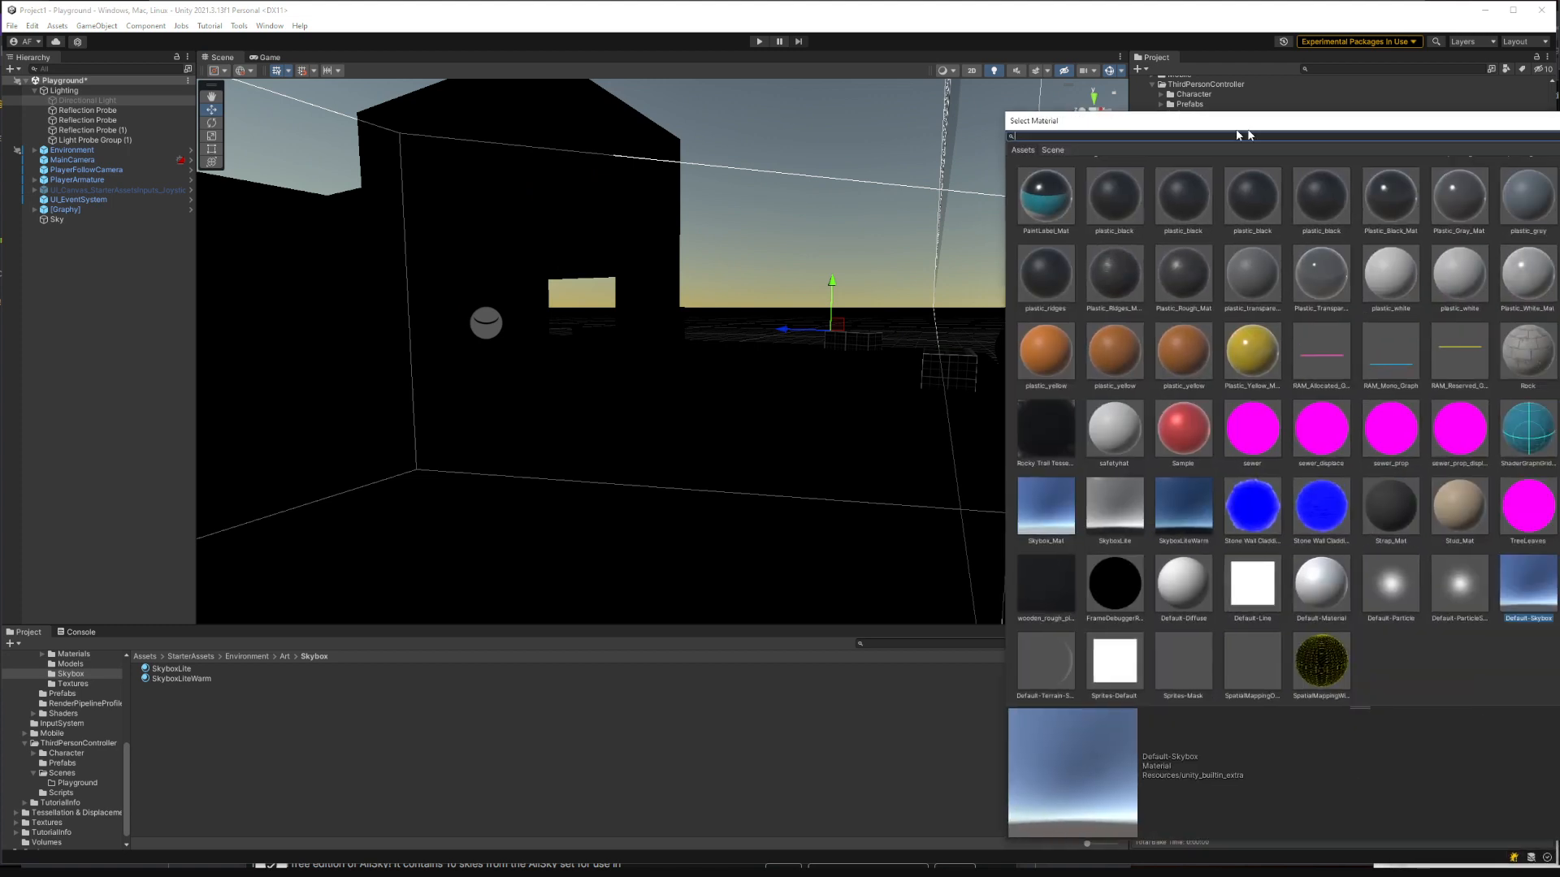
scroll(1295, 265, "down", 10)
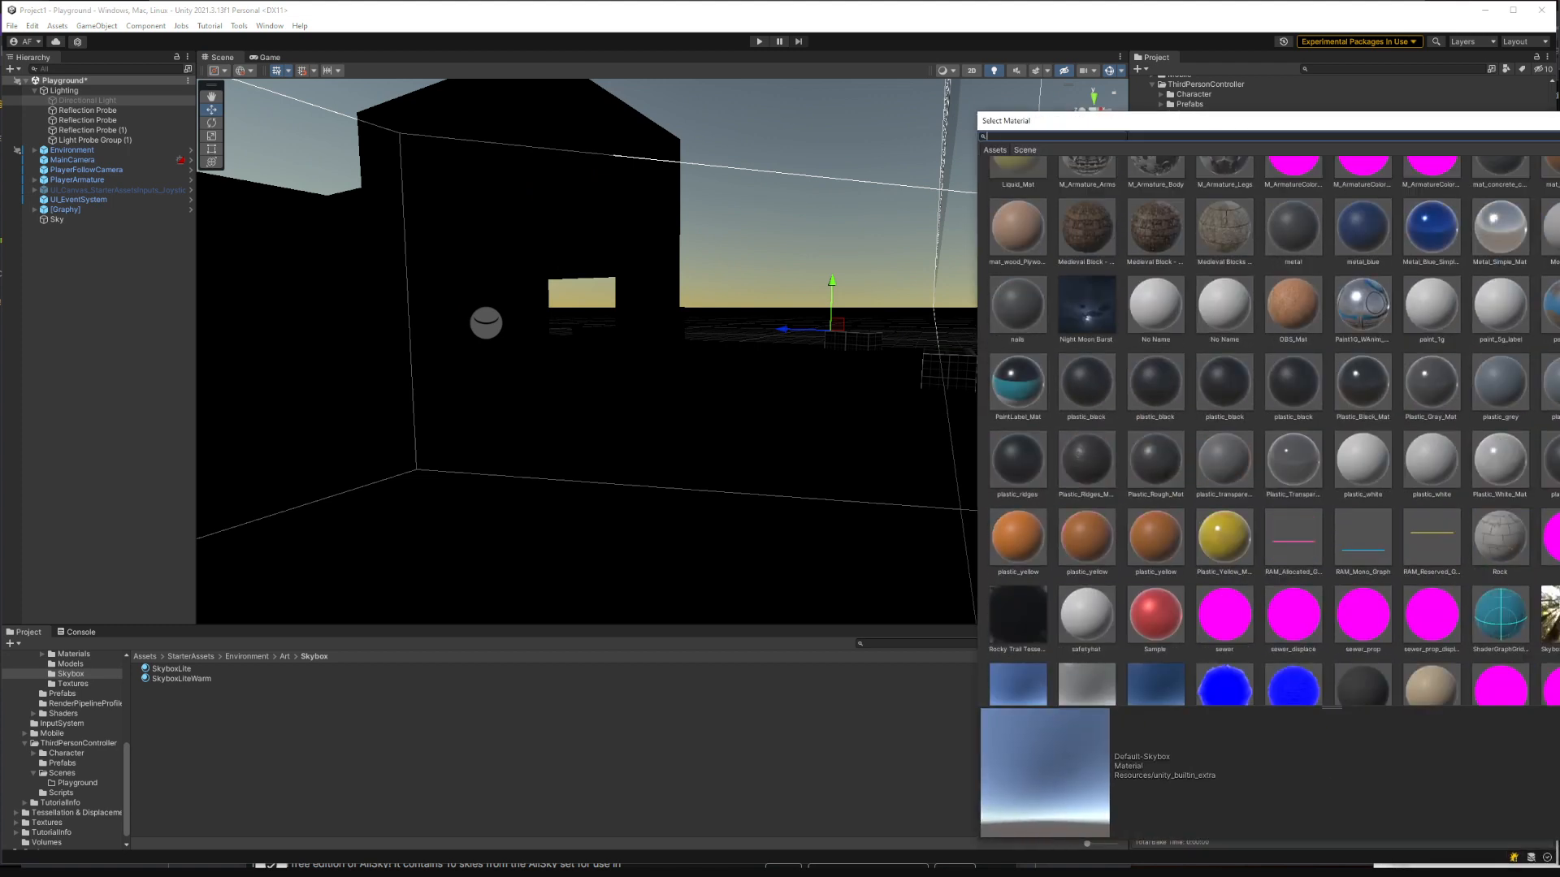
type("sky")
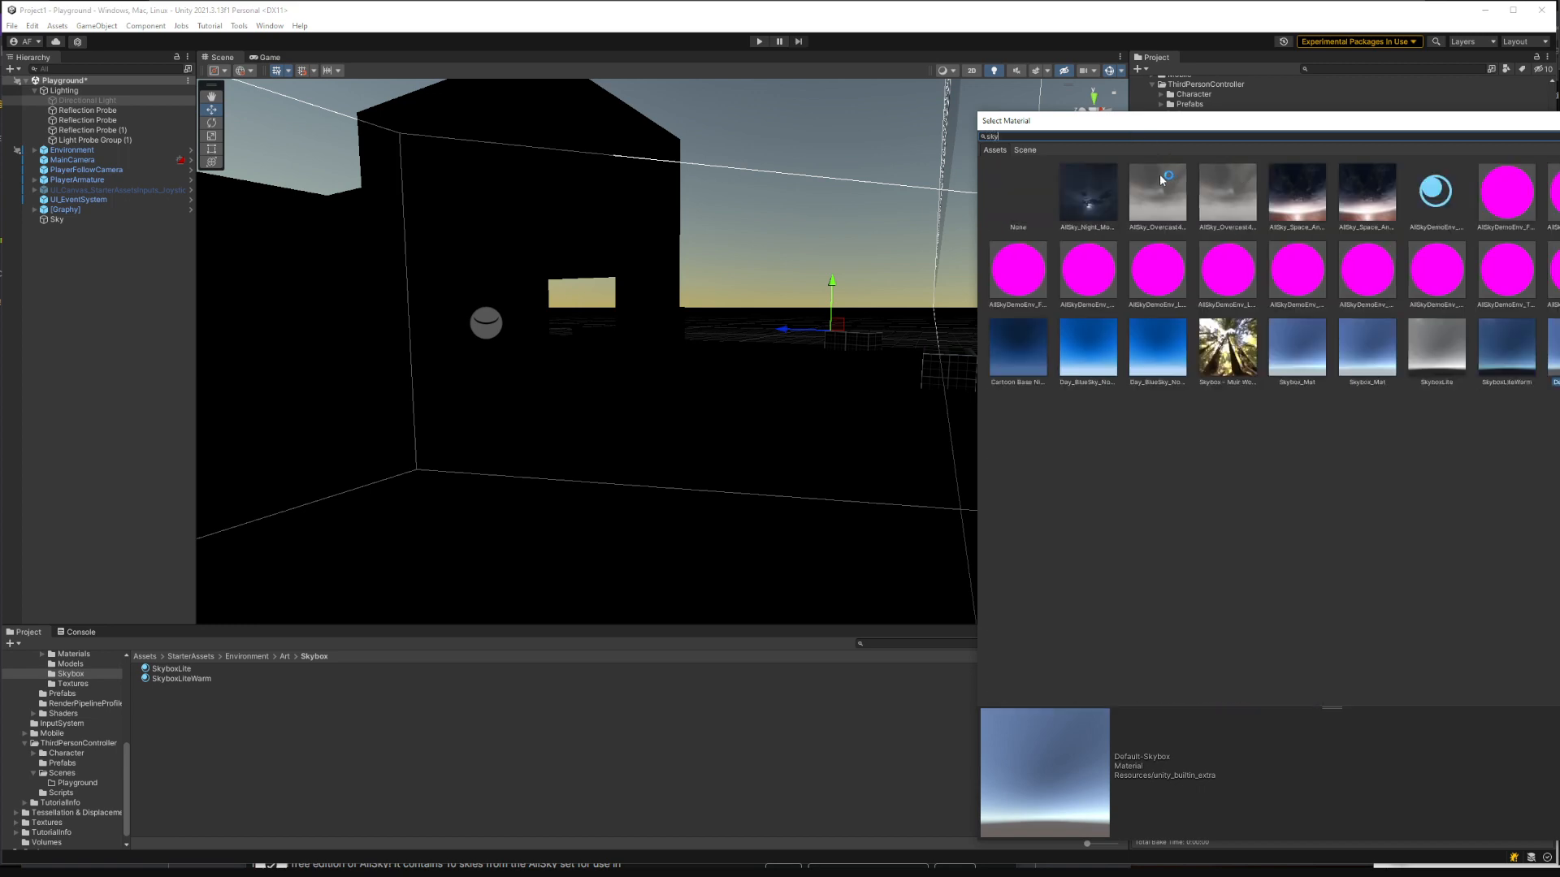
left_click(1105, 204)
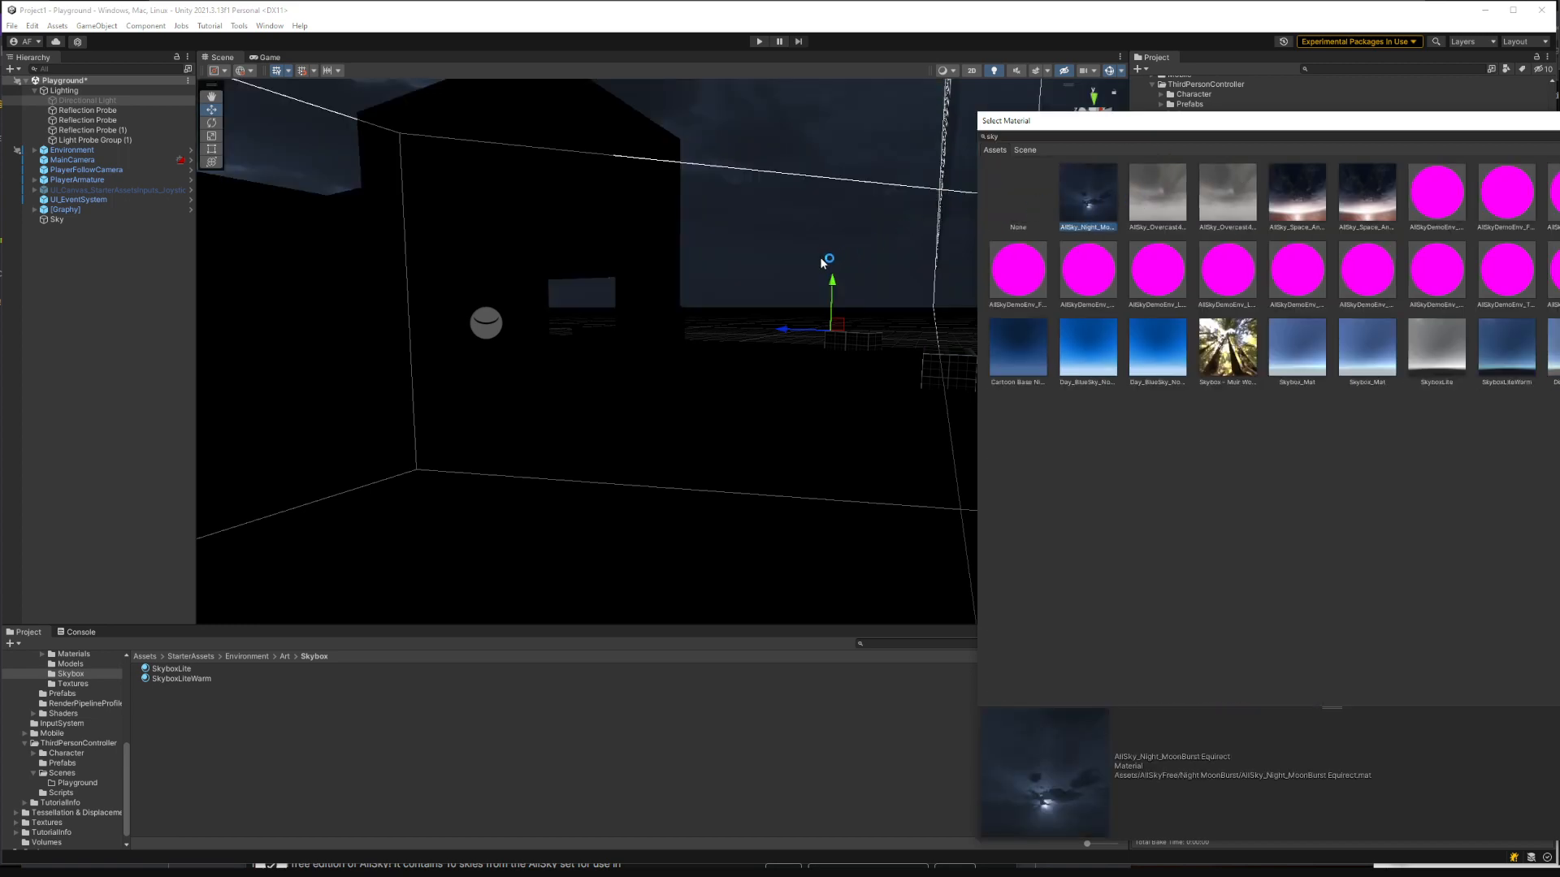
left_click(1171, 213)
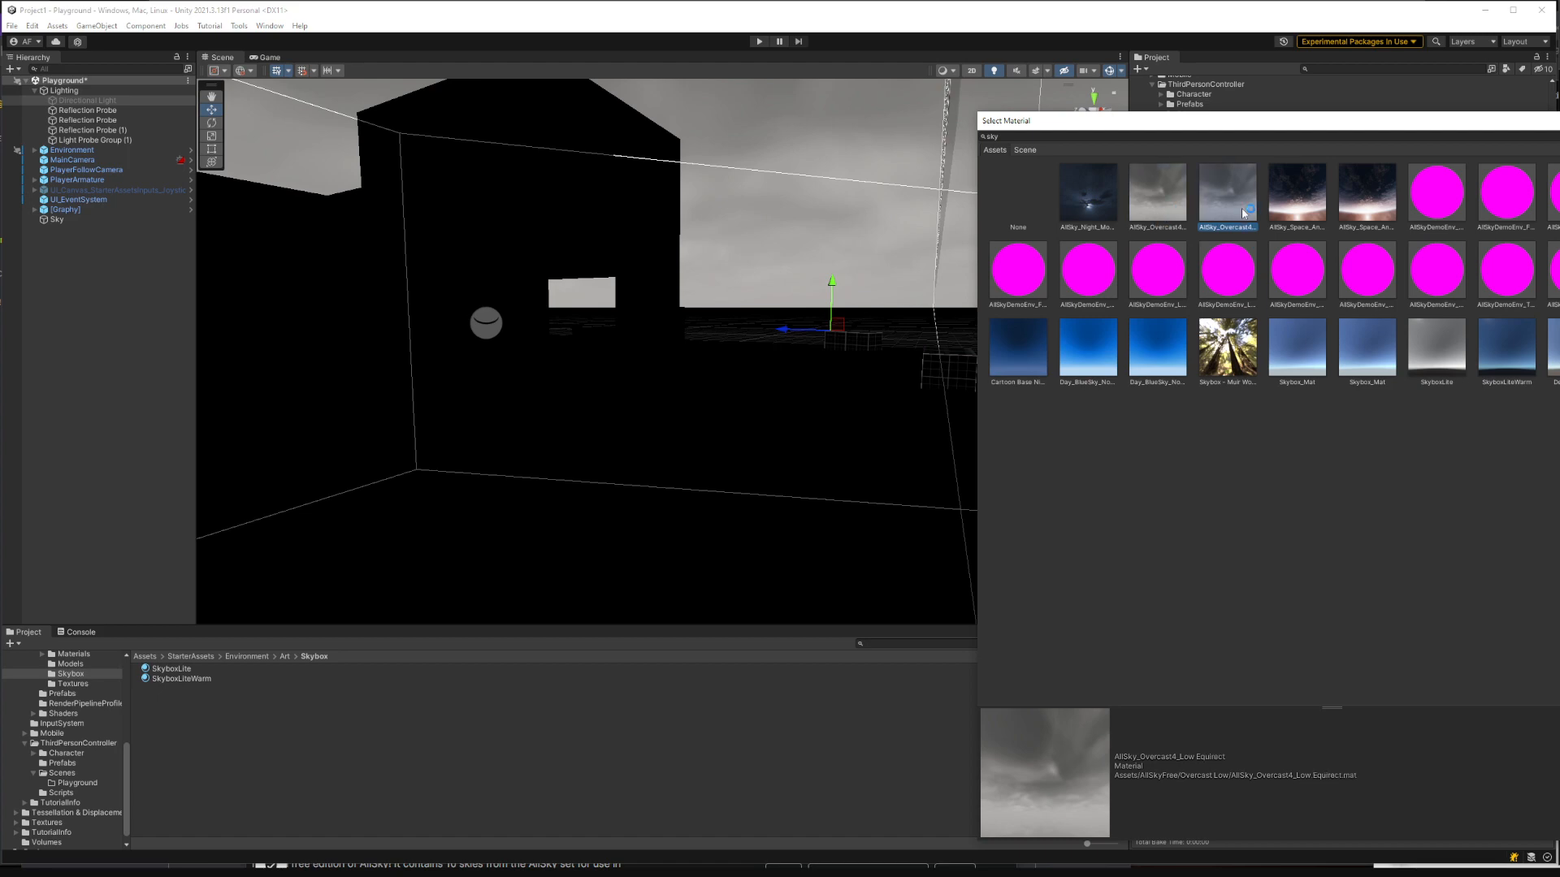
left_click(1295, 204)
right_click_drag(900, 218, 878, 253)
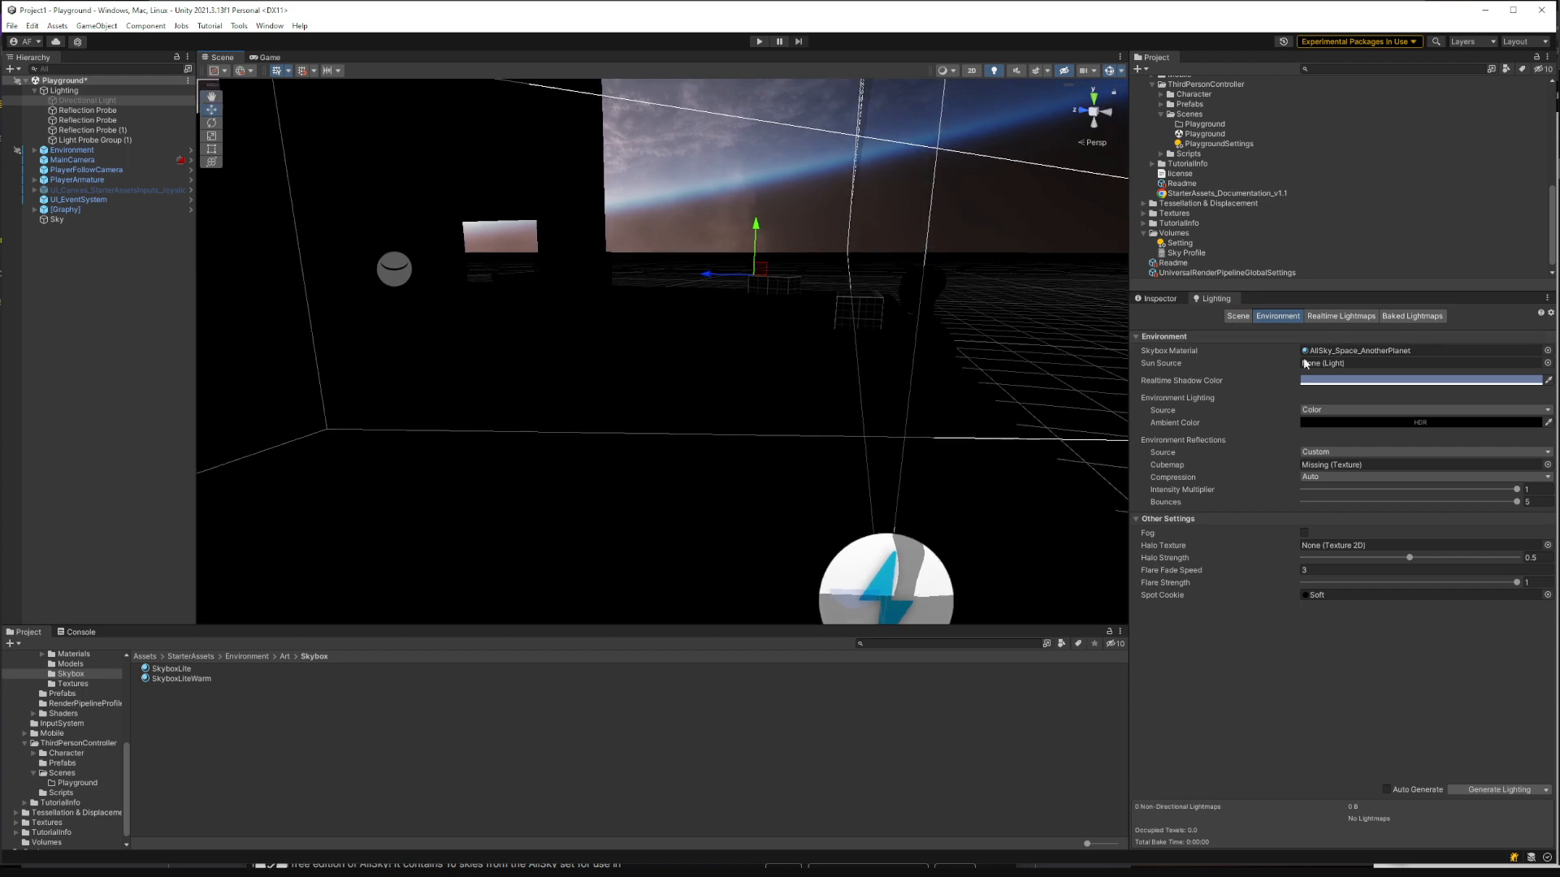
Step: Preview the Cold Sunset and Epic_BlueSunset skies and assign Epic_GloriousPink Equirect as the skybox material
left_click(1547, 351)
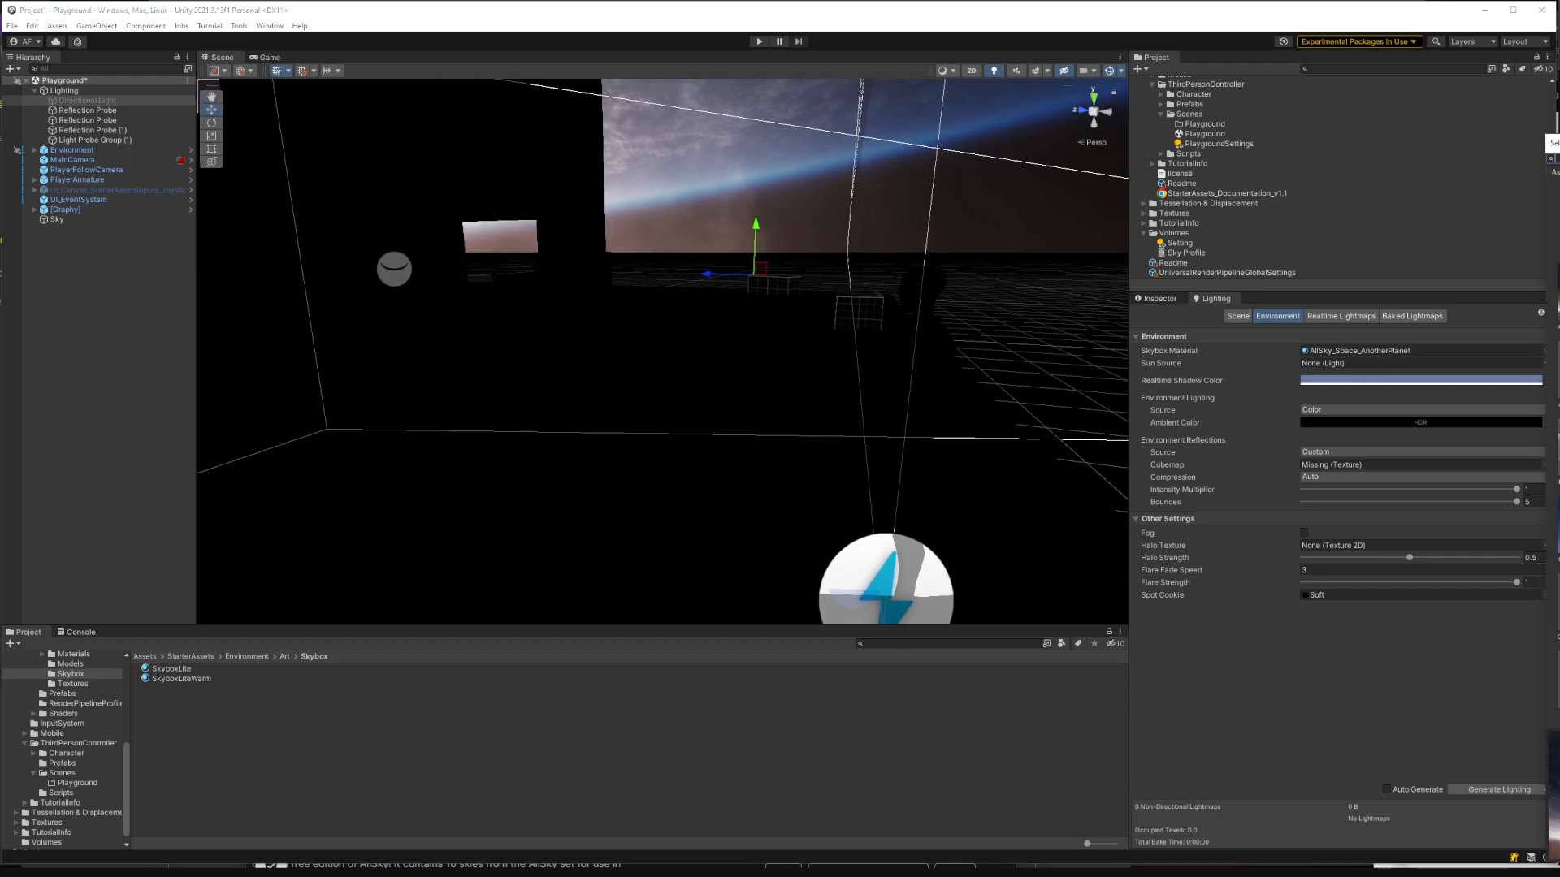
left_click(1558, 327)
left_click(1559, 327)
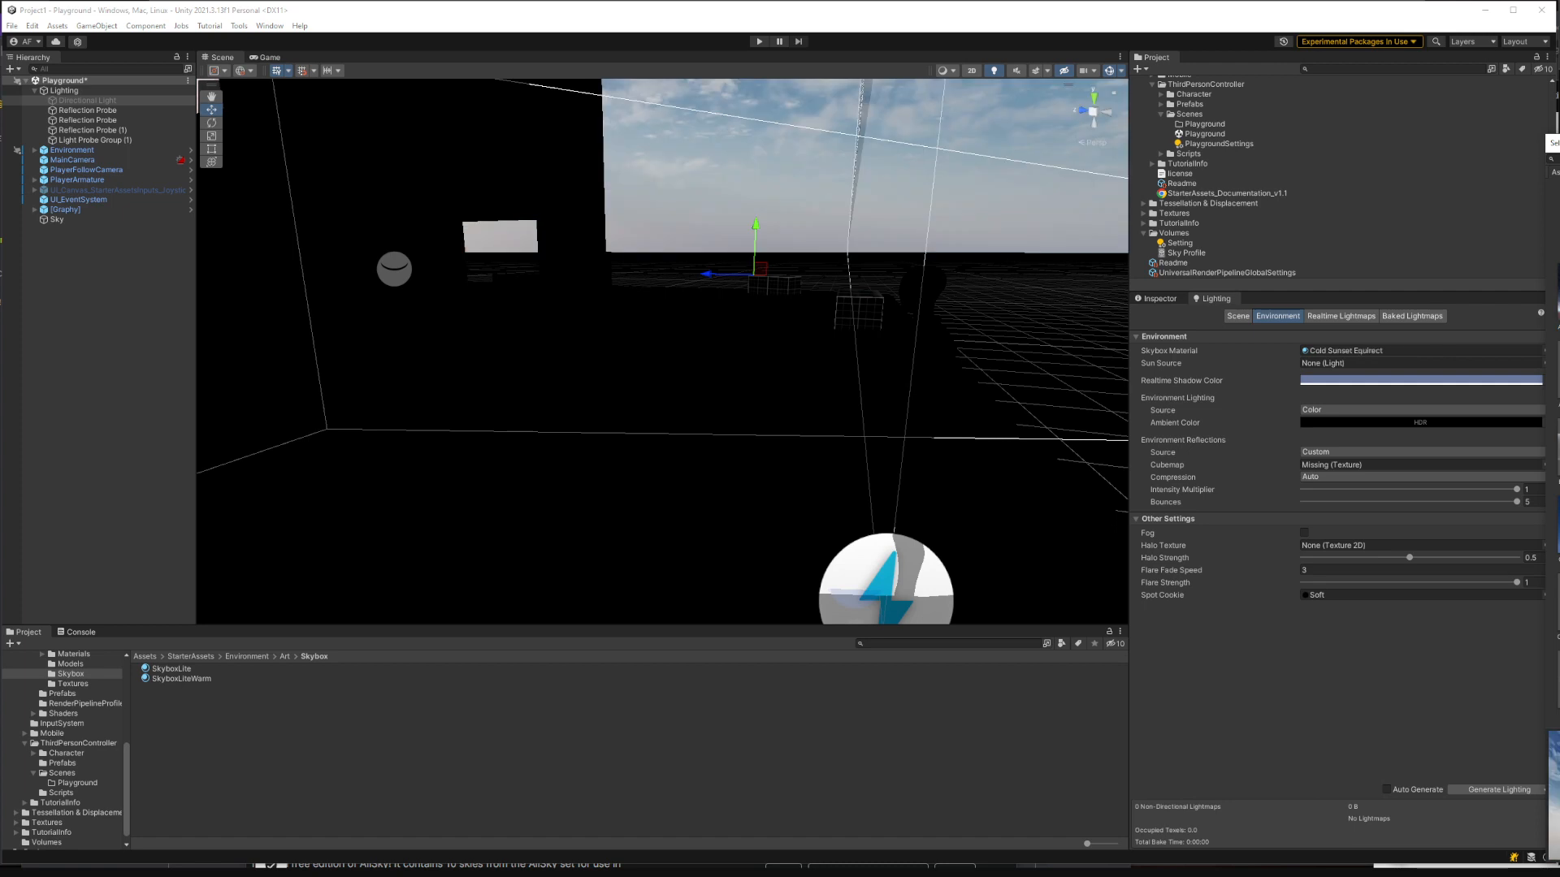
left_click(1558, 374)
key("Left")
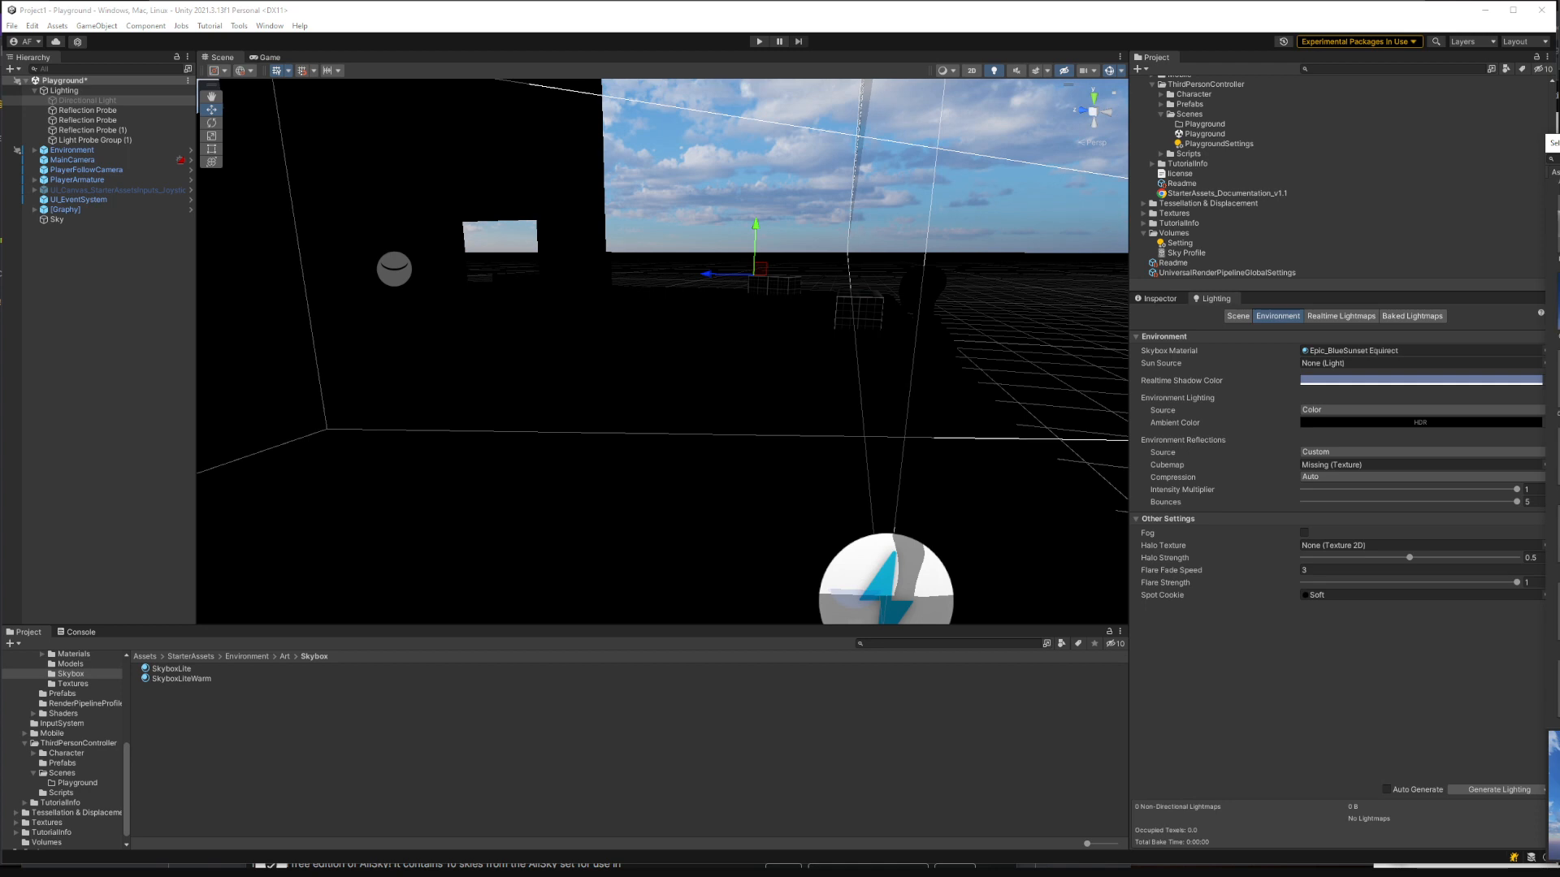
double_click(1558, 374)
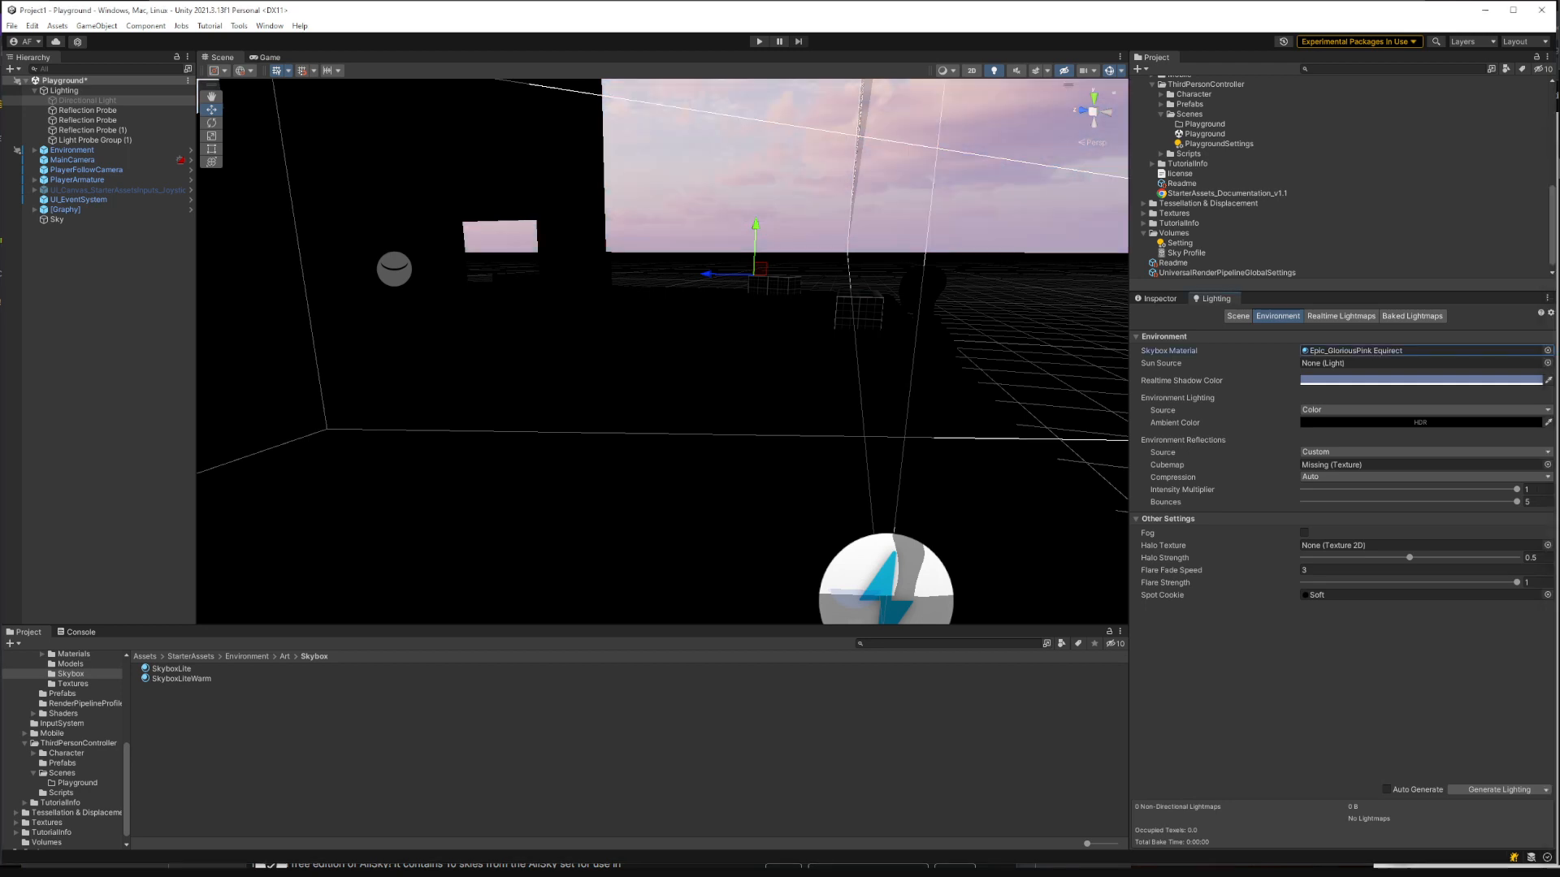
Step: Play-test the Playground scene under the pink sky and stop the preview
right_click_drag(1101, 356, 1069, 348)
left_click(759, 43)
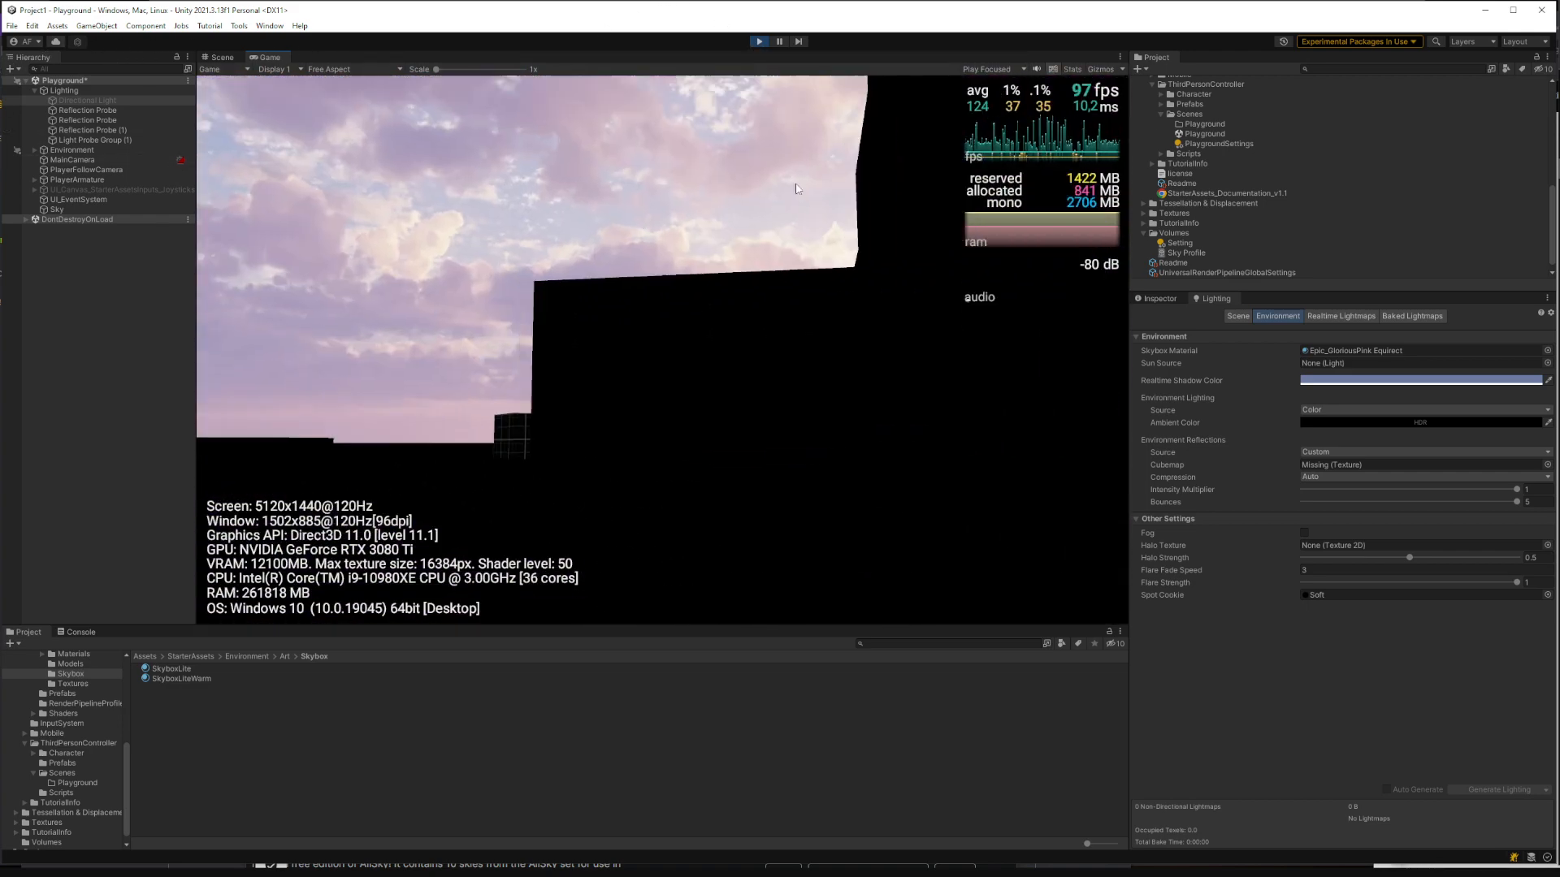
left_click(756, 40)
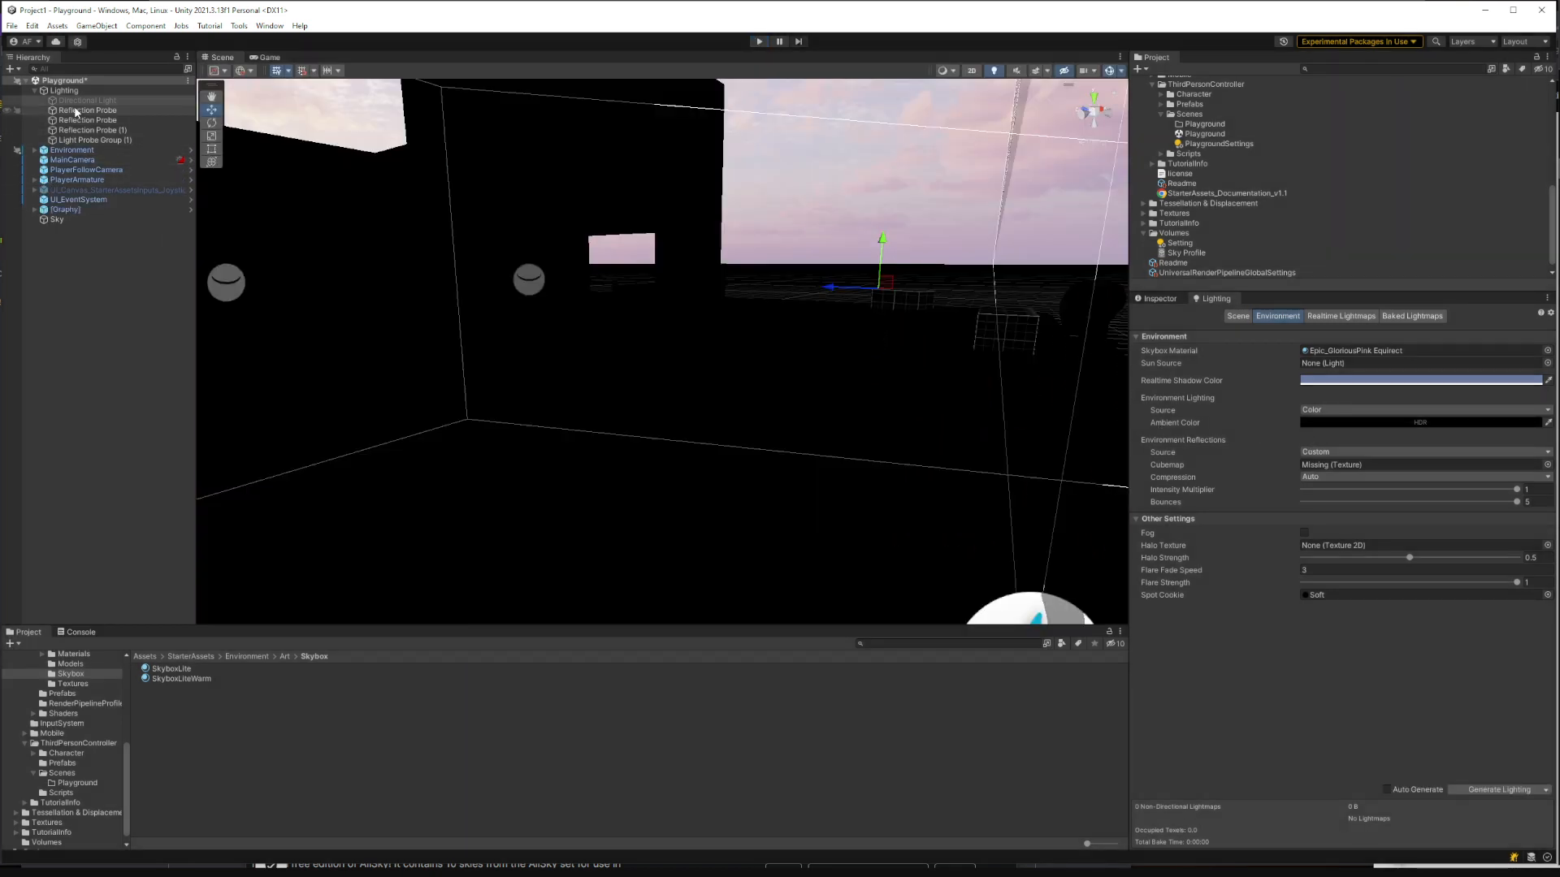
Step: Assign the Directional Light as the sun source and set the environment lighting source to Skybox
left_click_drag(75, 112, 1349, 365)
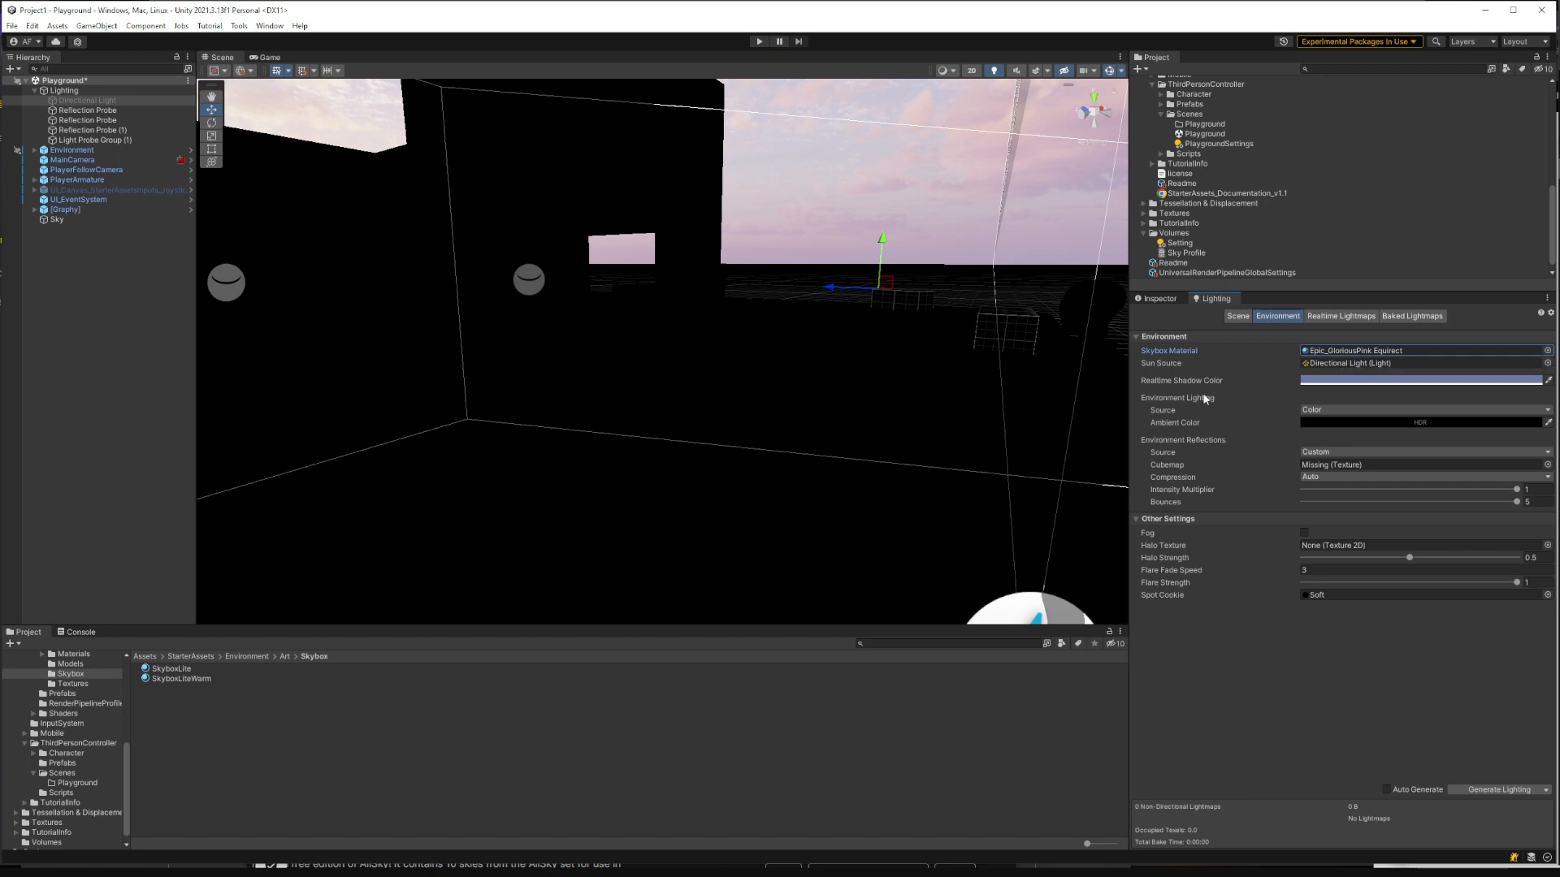
left_click(1329, 412)
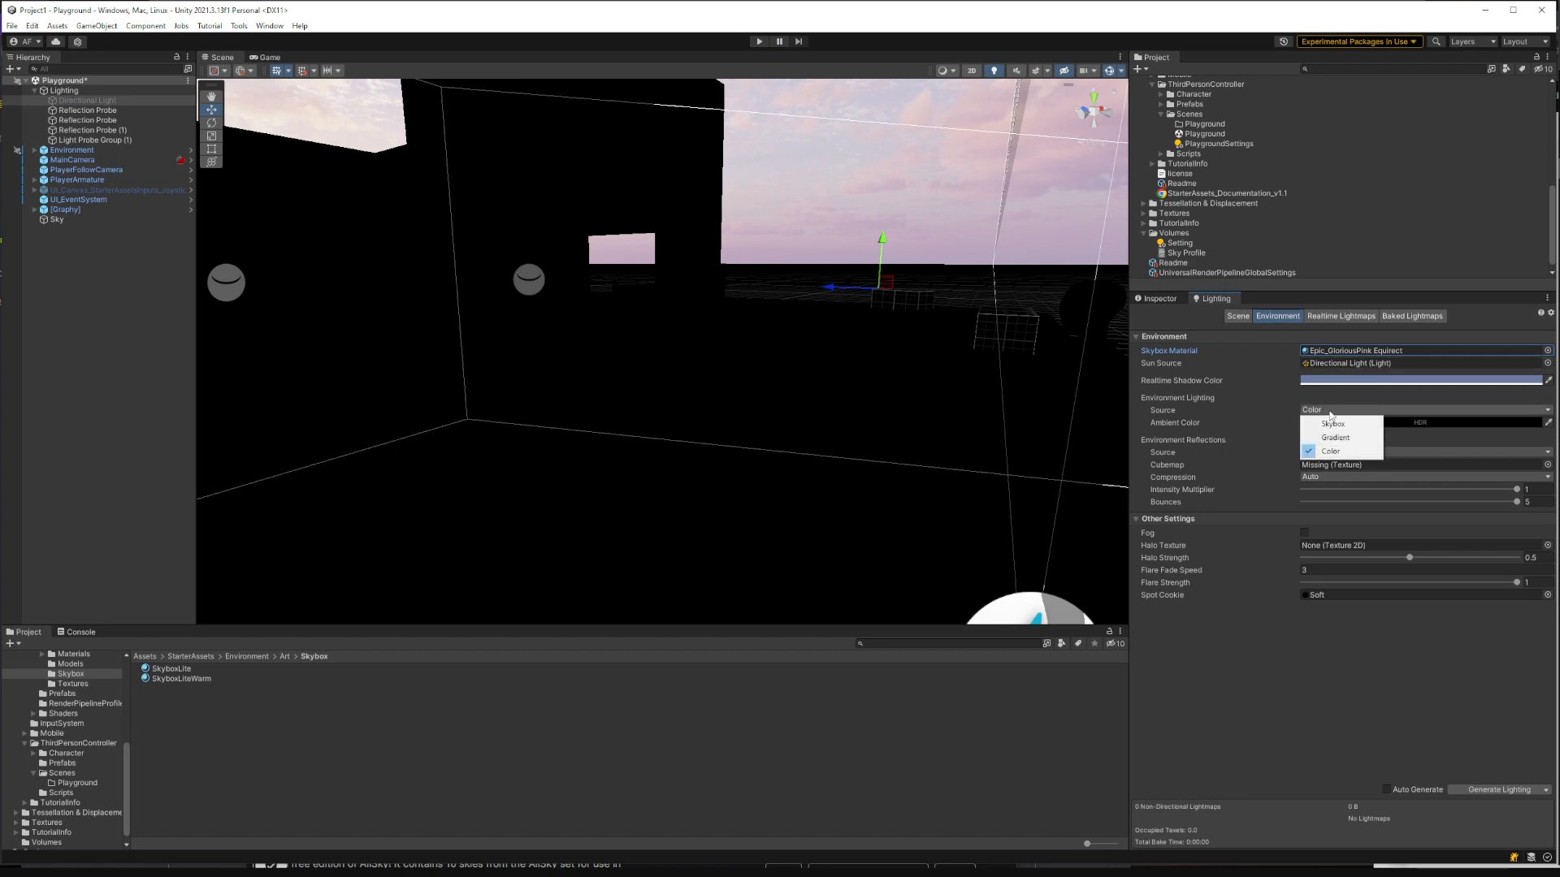
left_click(1159, 407)
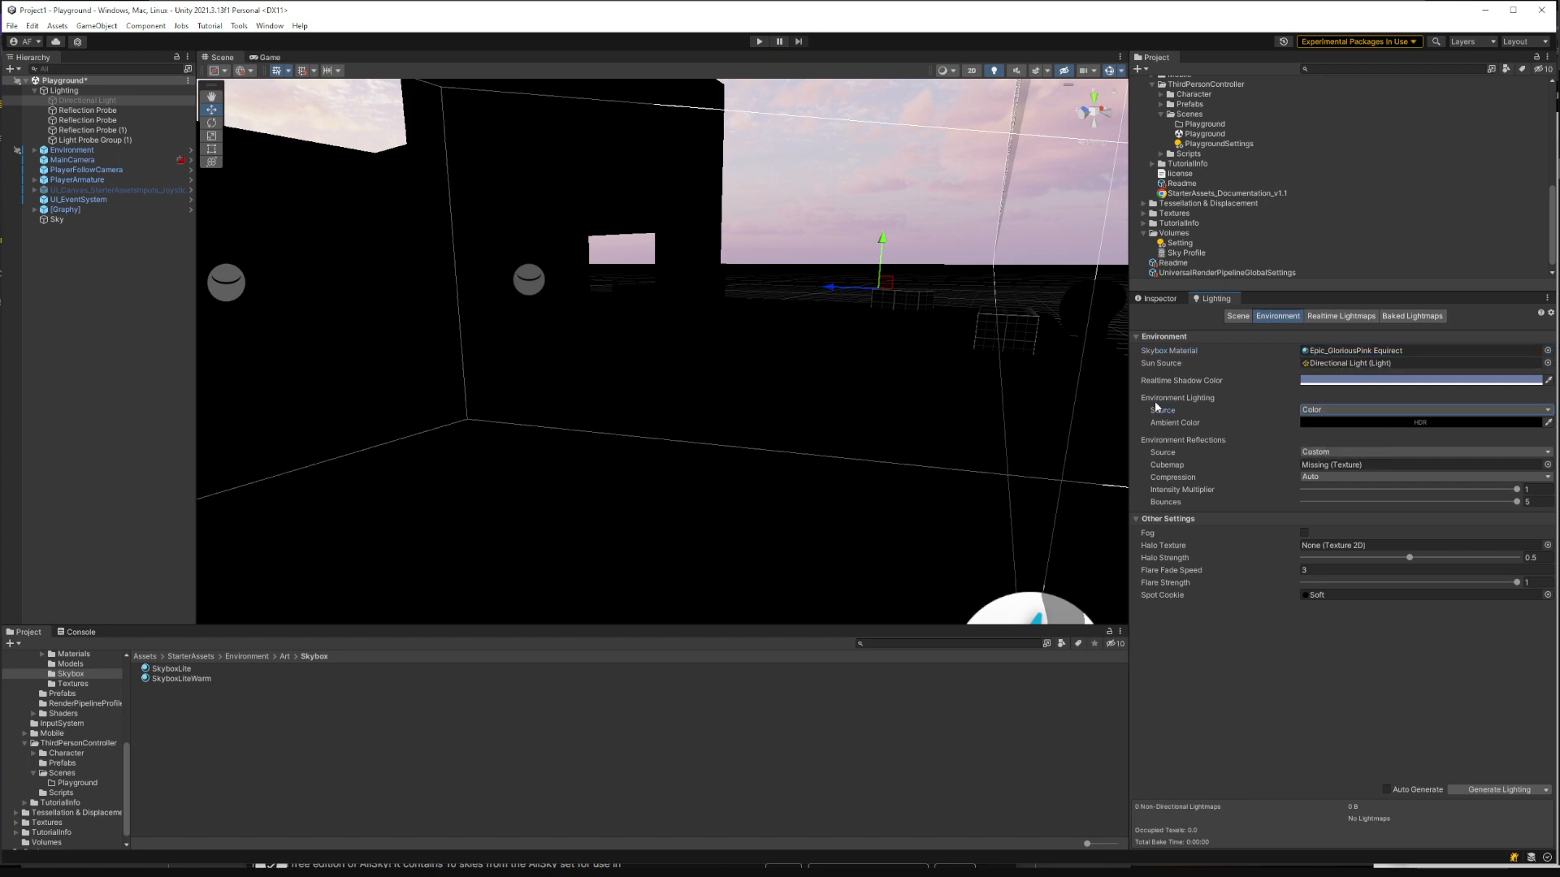
left_click(1326, 410)
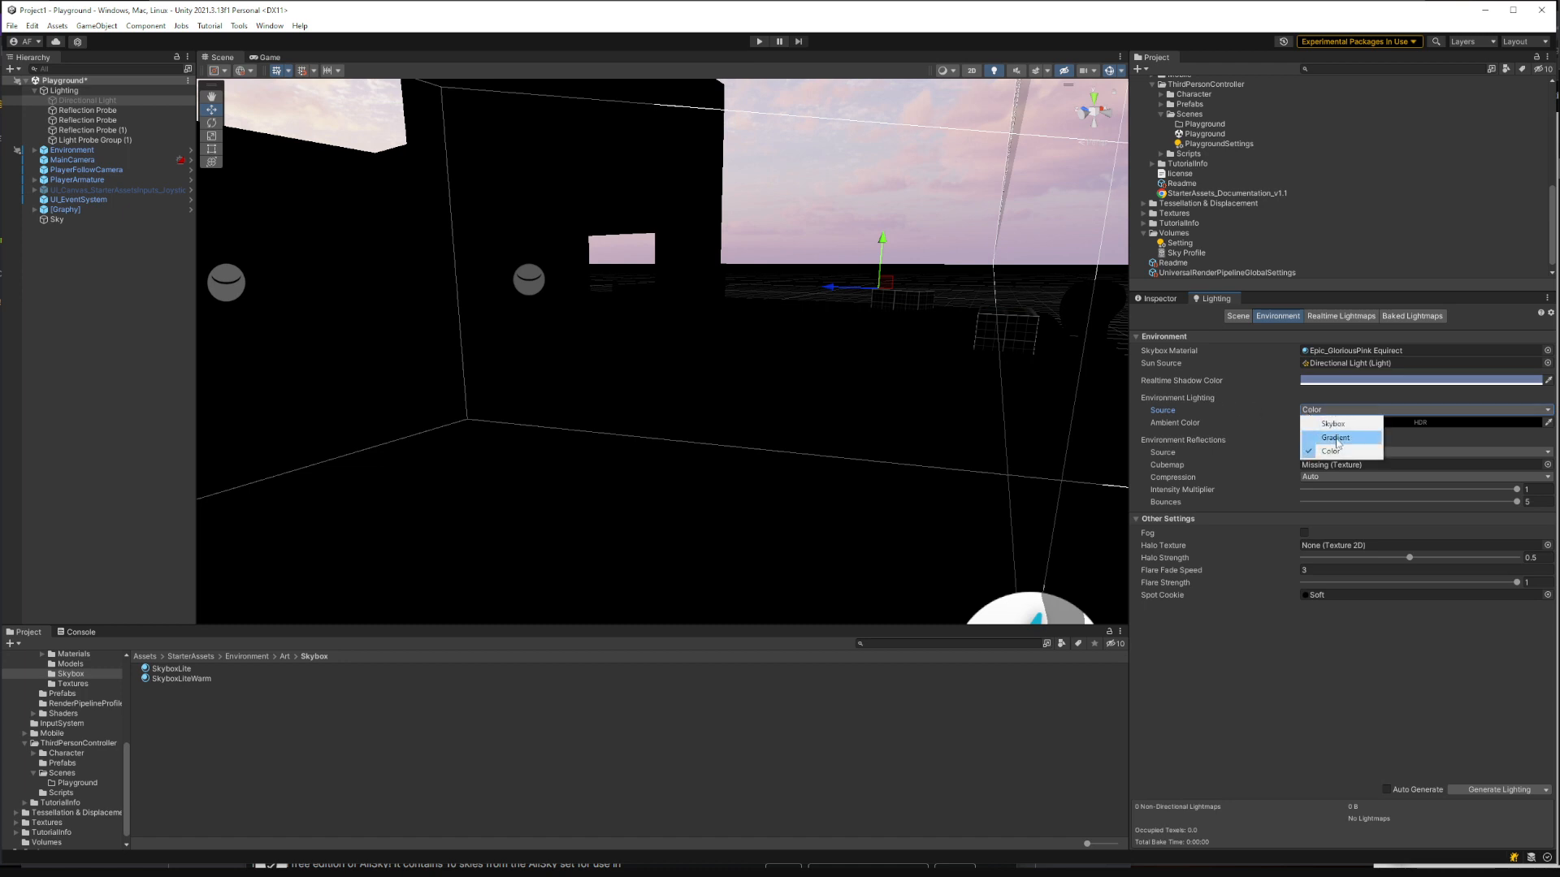
left_click(1333, 425)
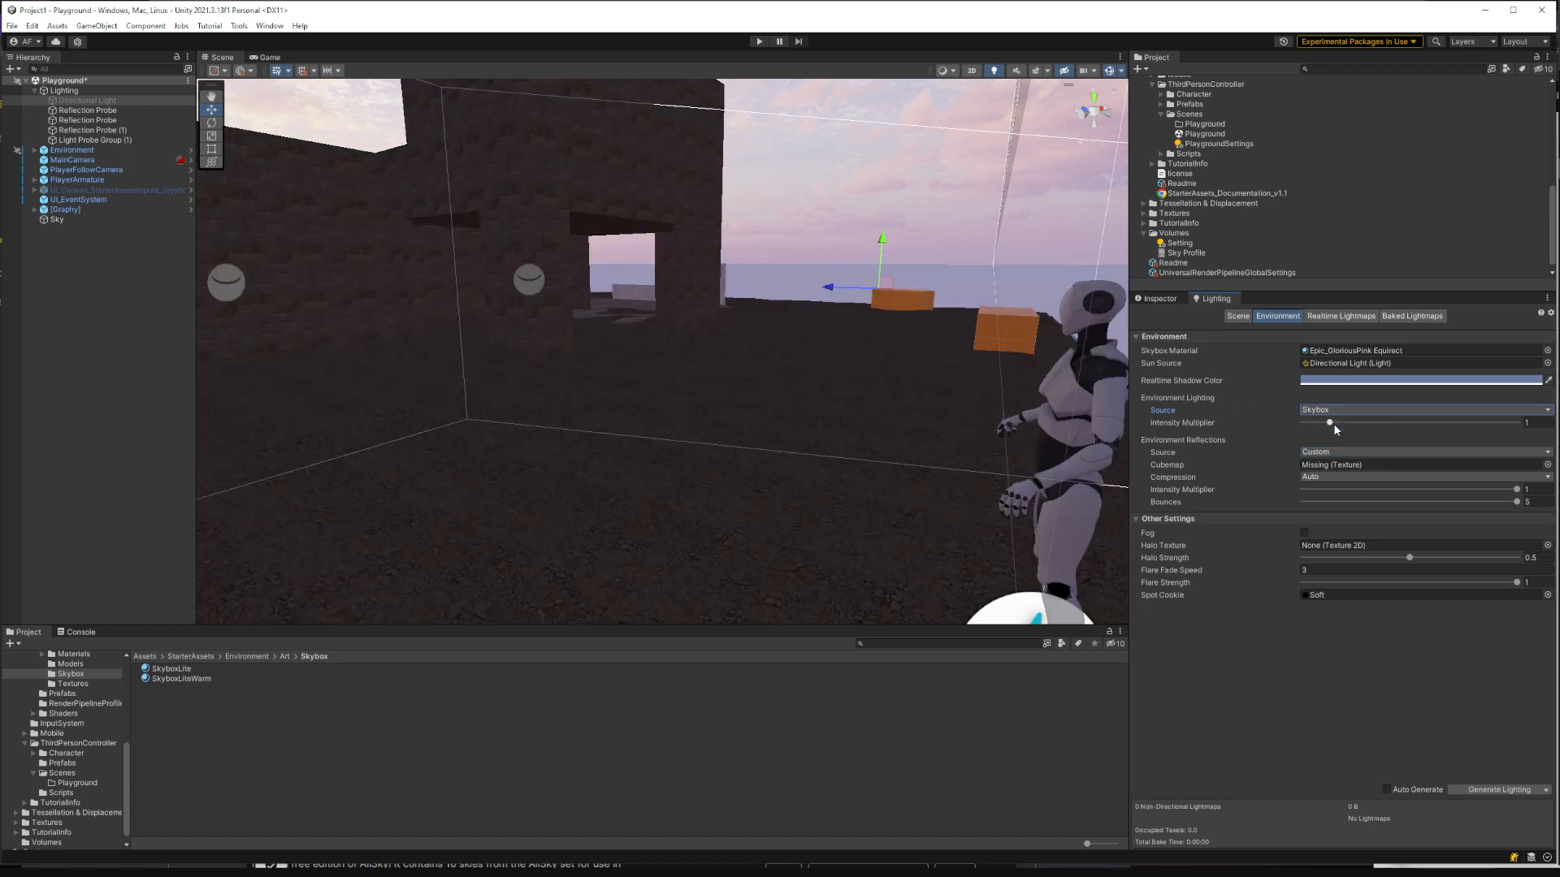
Step: View the skybox-lit scene around the character and set the environment lighting intensity multiplier to 1.05
right_click_drag(939, 378, 855, 380)
key("s")
key("w")
mouse_move(1330, 423)
left_mouse_down()
mouse_move(1371, 426)
mouse_move(1315, 428)
mouse_move(1333, 436)
left_mouse_up()
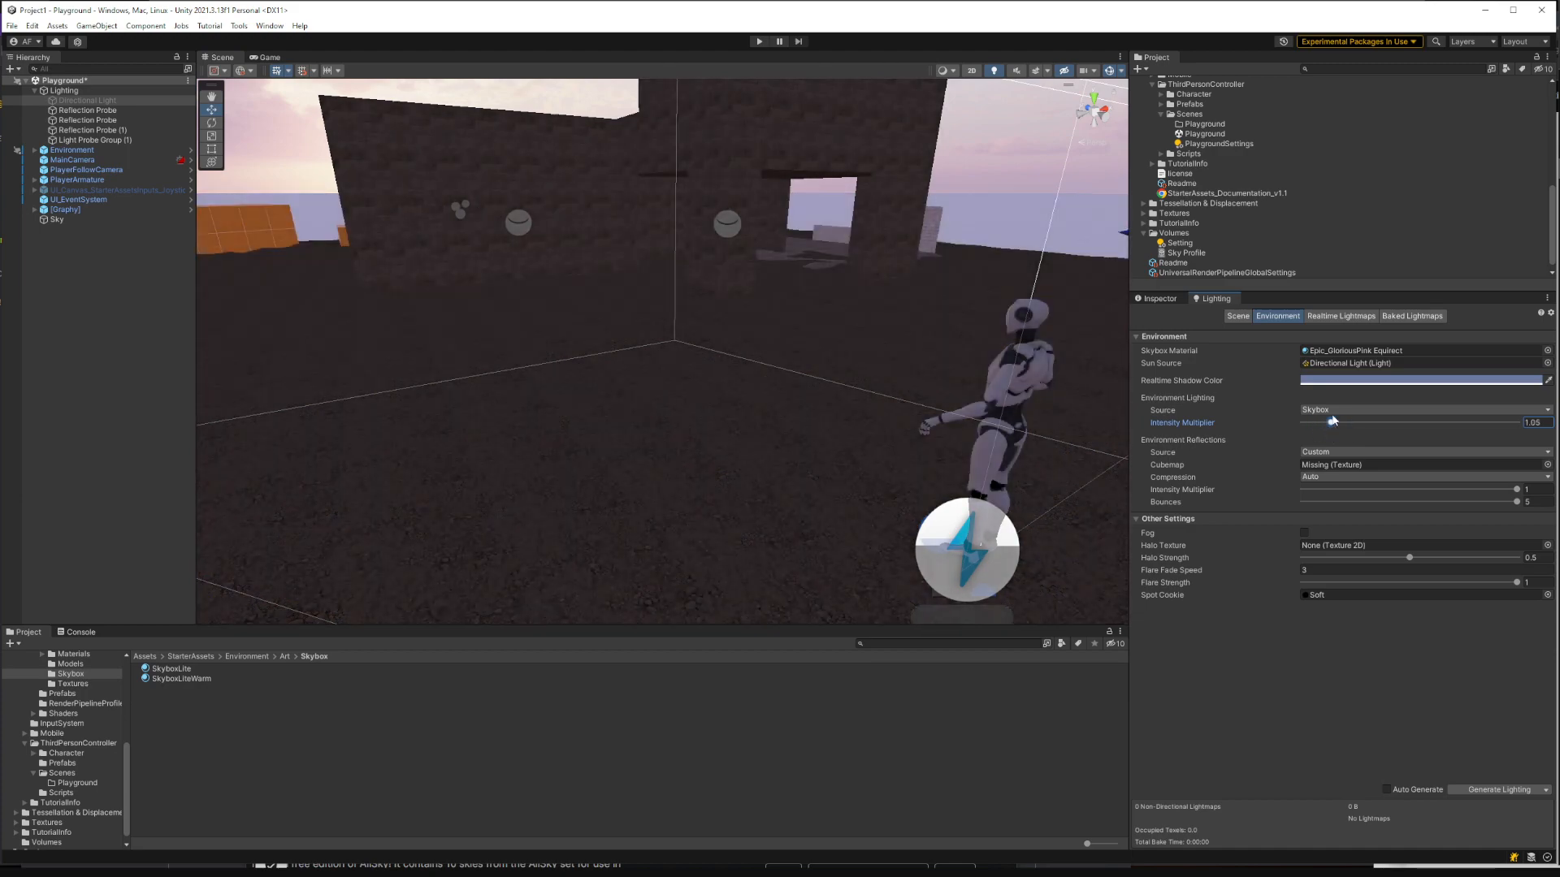
Step: Try the Cartoon Base NightSky, Cold Sunset, Night_MoonBurst and aerial_rocks materials as the skybox and choose AllSky_Space_AnotherPlanet
left_click(1548, 352)
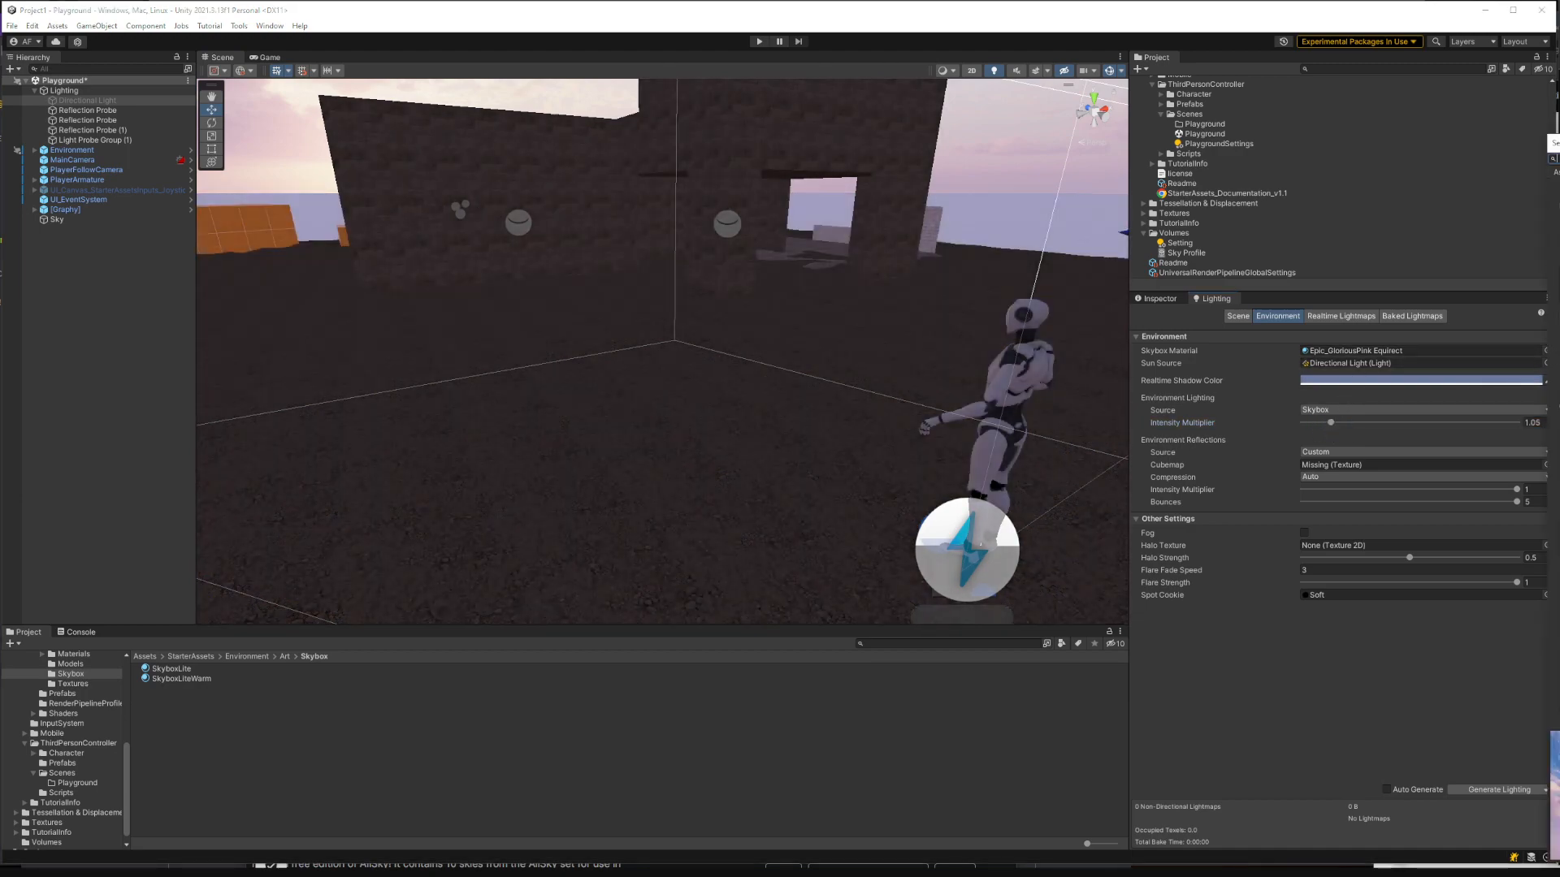
left_click(1558, 203)
left_click(1558, 216)
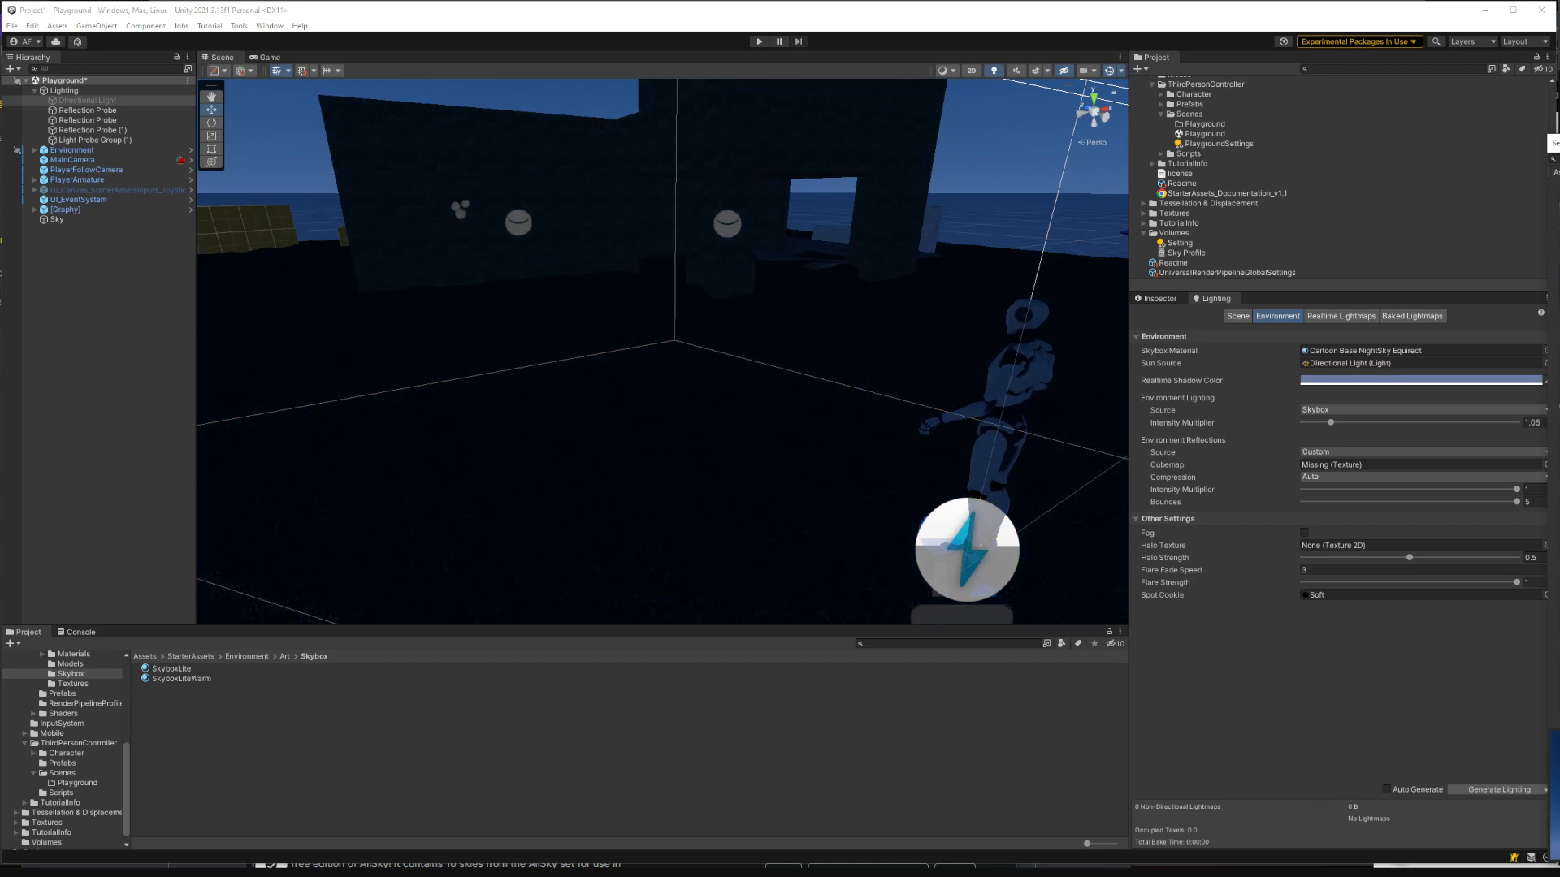
left_click(1558, 242)
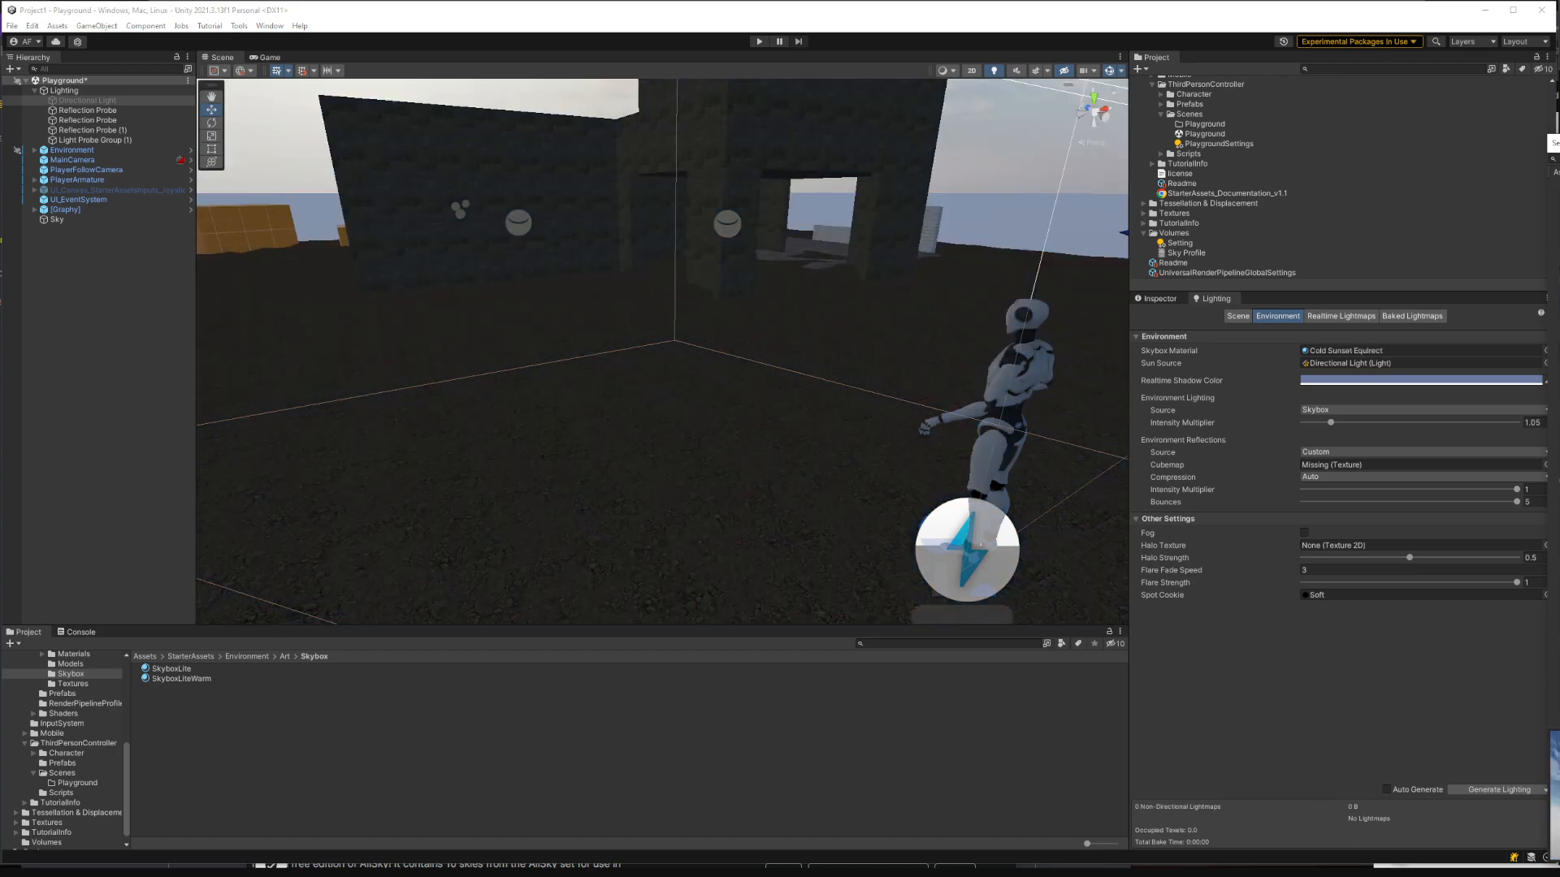
left_click(1558, 198)
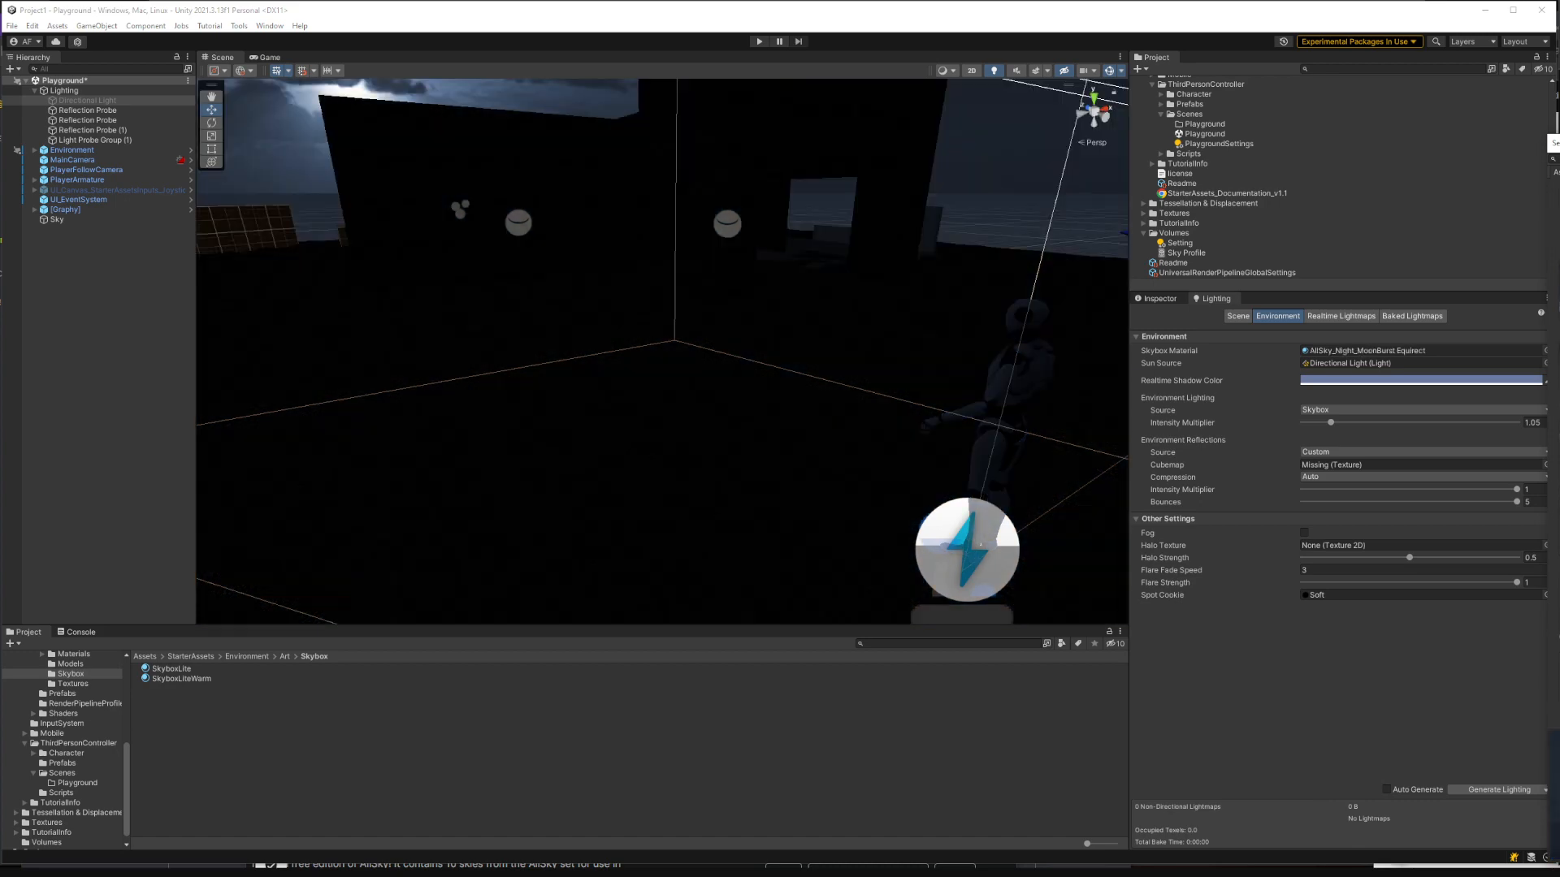
left_click(1558, 192)
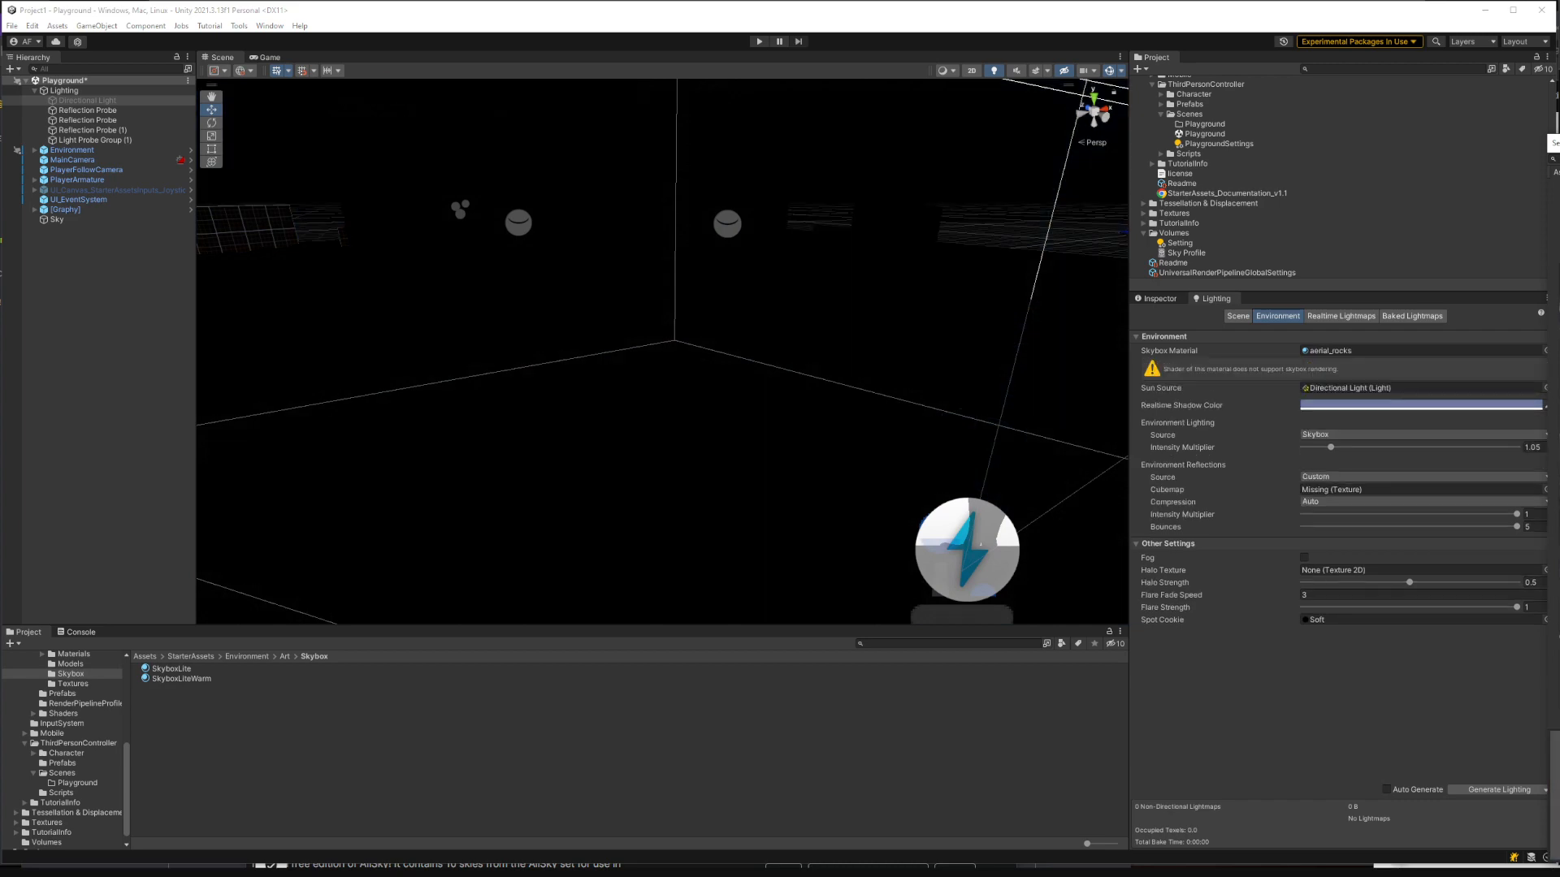
left_click(1559, 210)
Step: Lower the environment lighting intensity multiplier to about 0.58 and check the scene under the space sky
right_click_drag(911, 294, 1201, 367)
mouse_move(1330, 428)
left_mouse_down()
mouse_move(1345, 423)
mouse_move(1319, 423)
left_mouse_up()
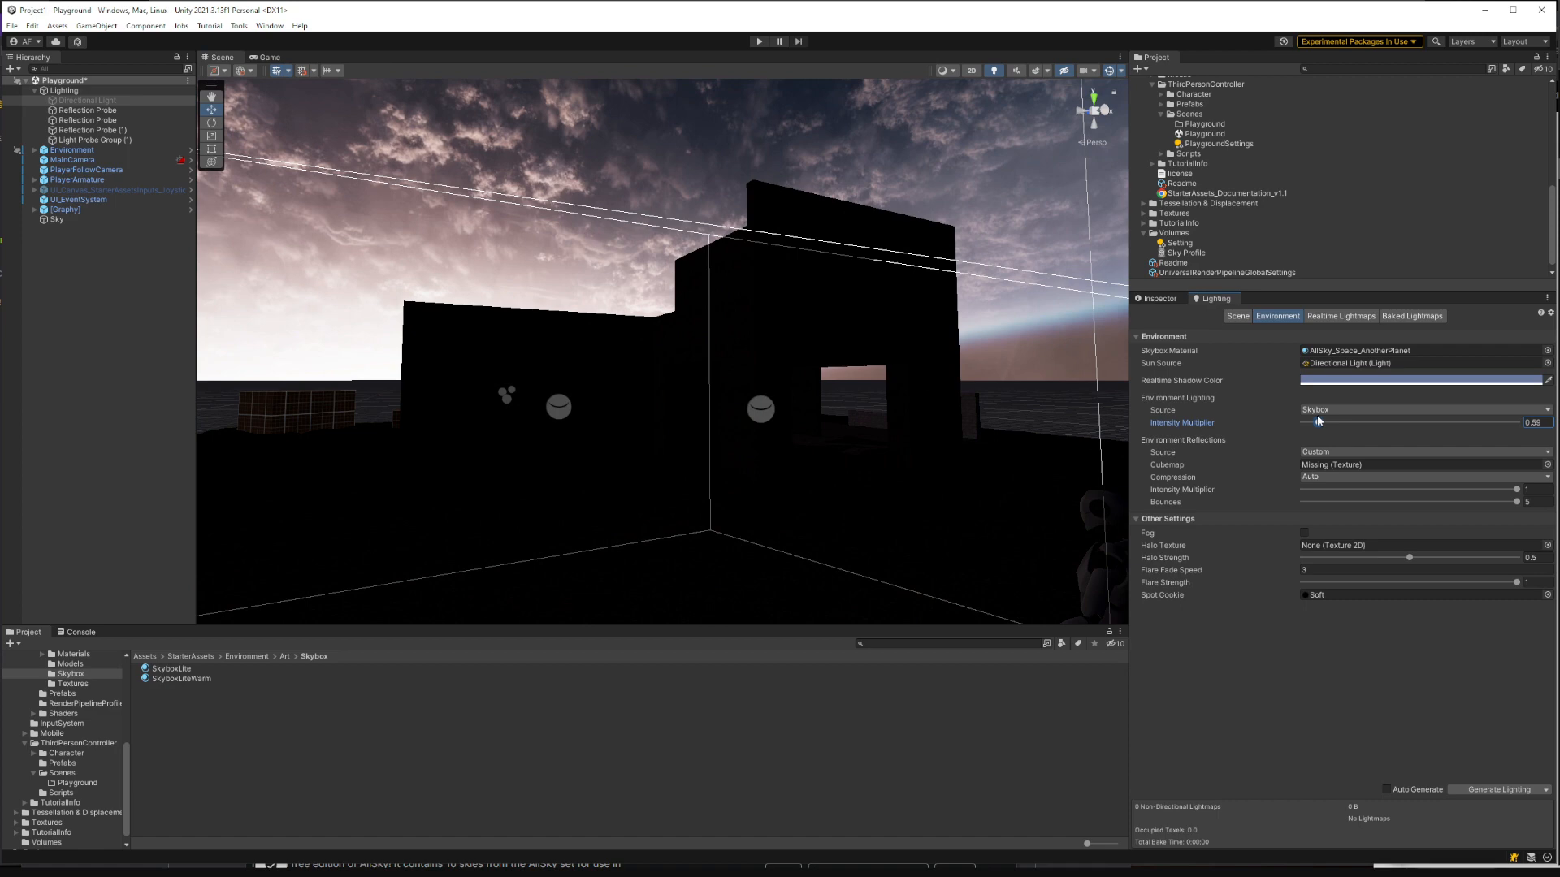
right_click_drag(715, 332, 818, 368)
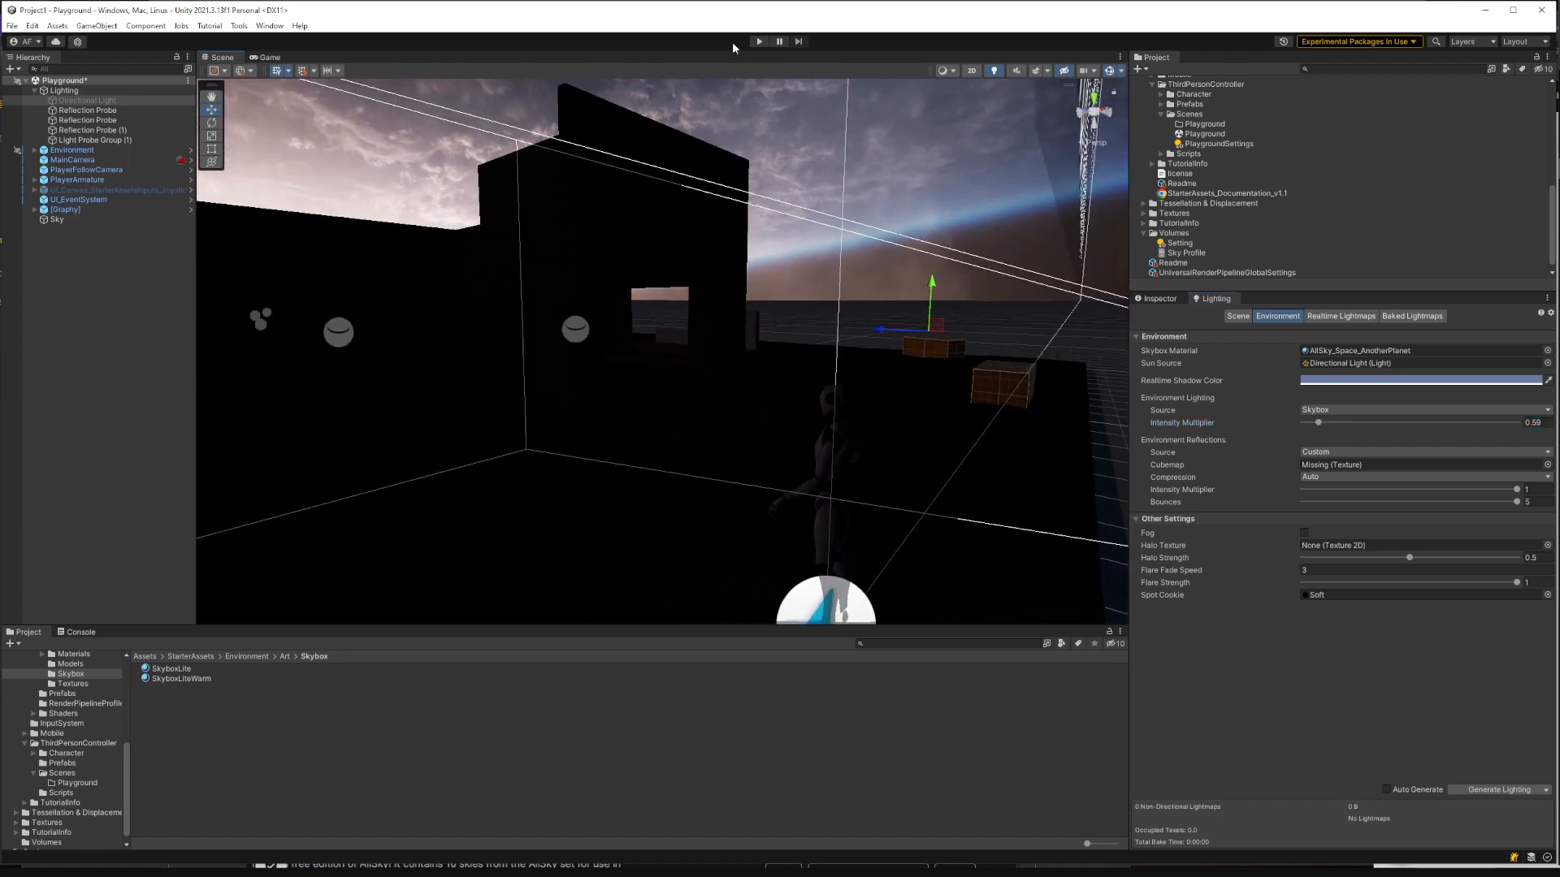
Step: Play the scene and run the character around the walls, stairs and blocks to examine the skybox-only lighting
left_click(758, 42)
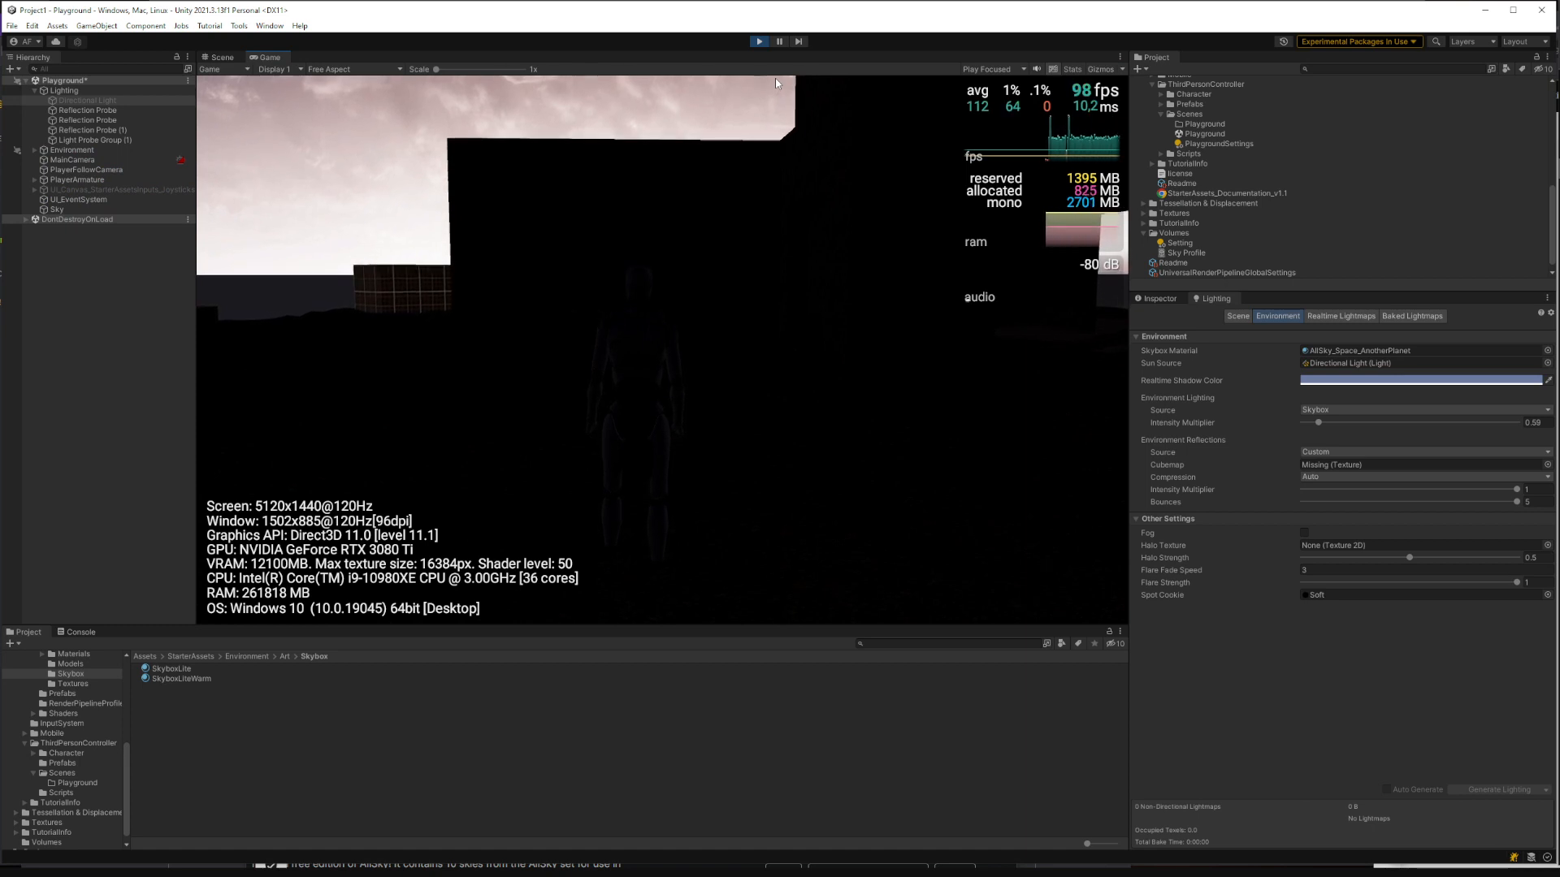
key("w")
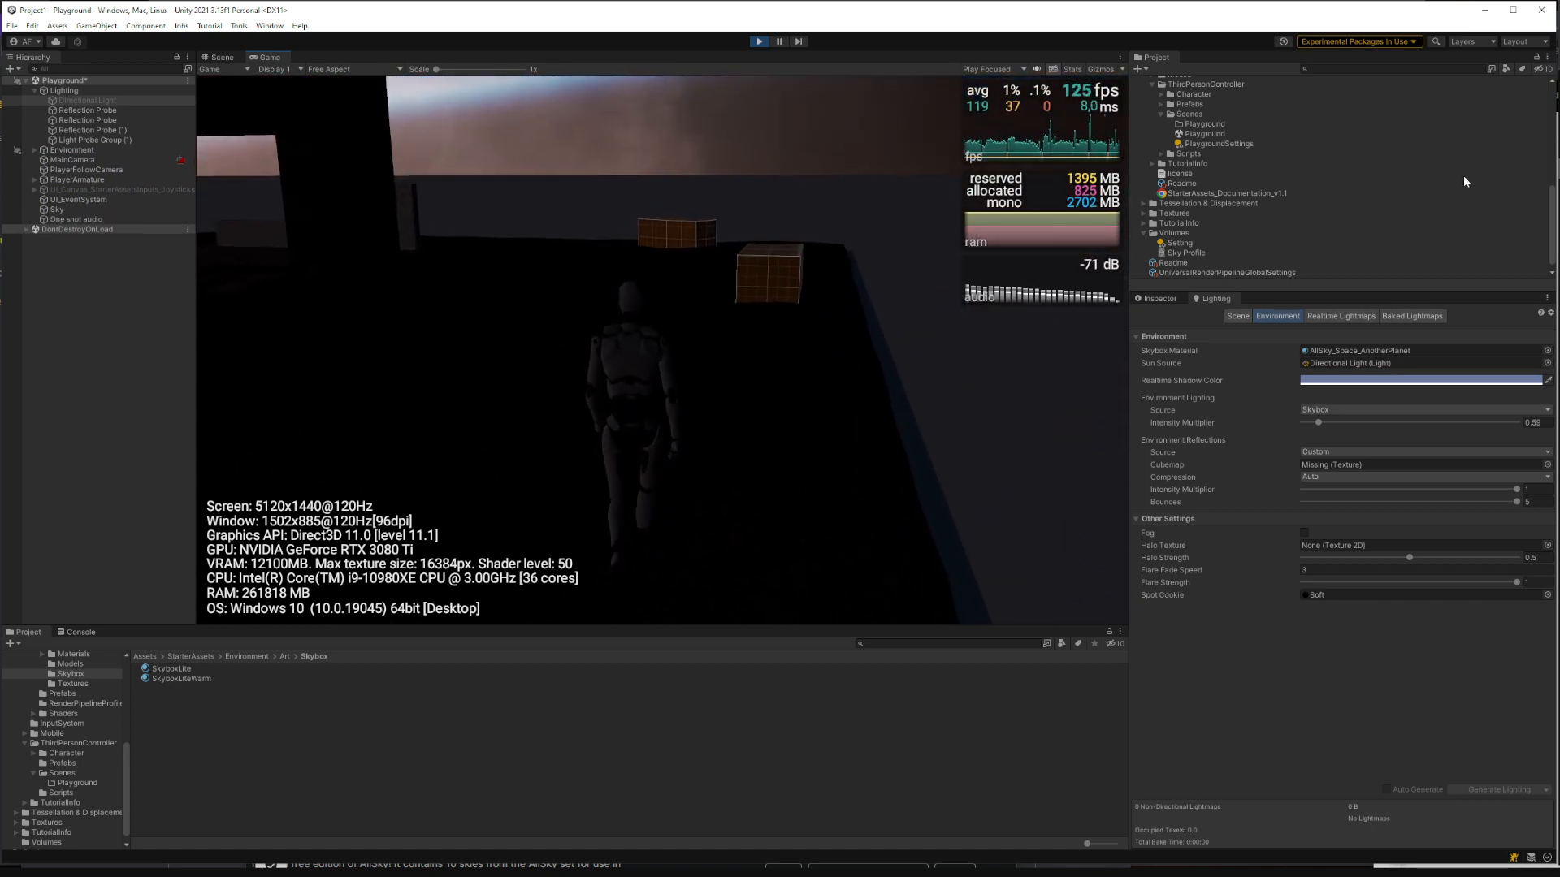
key("shift+w")
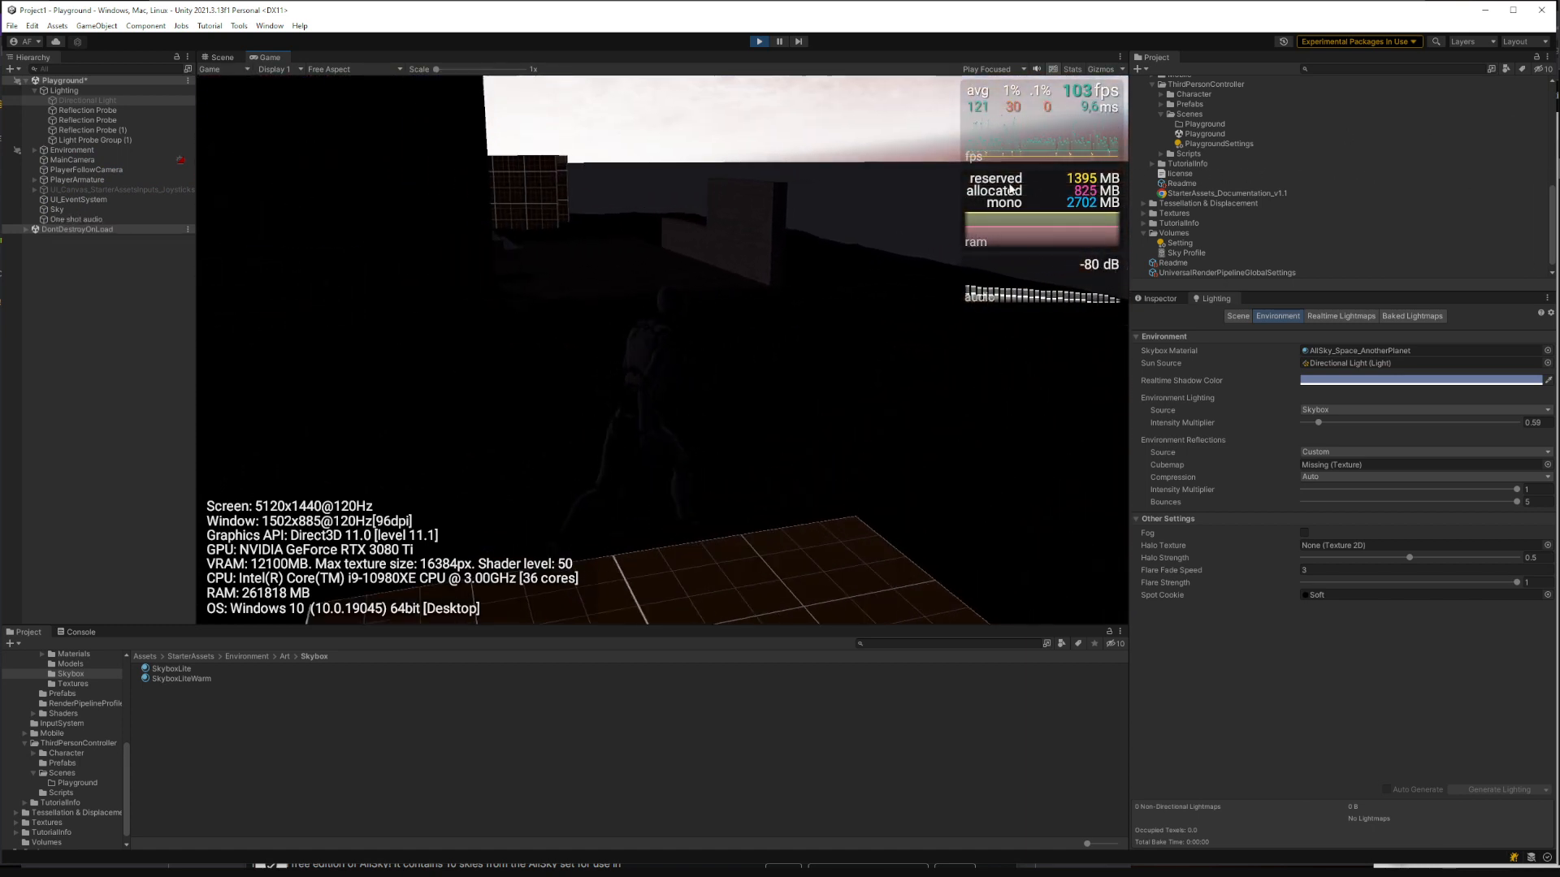
key("shift+w")
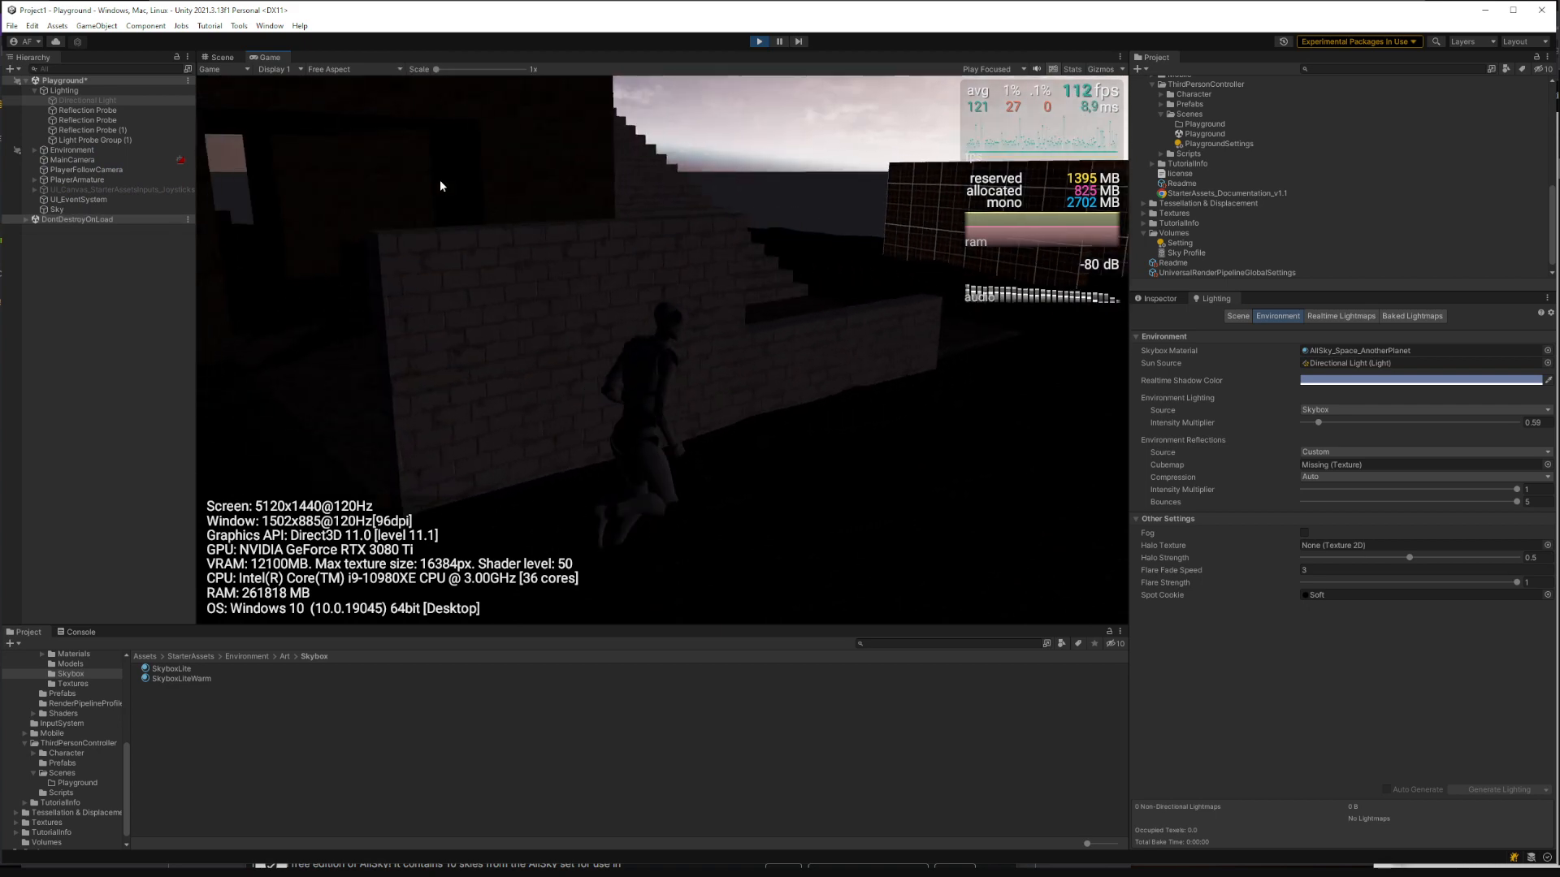
key("shift+w")
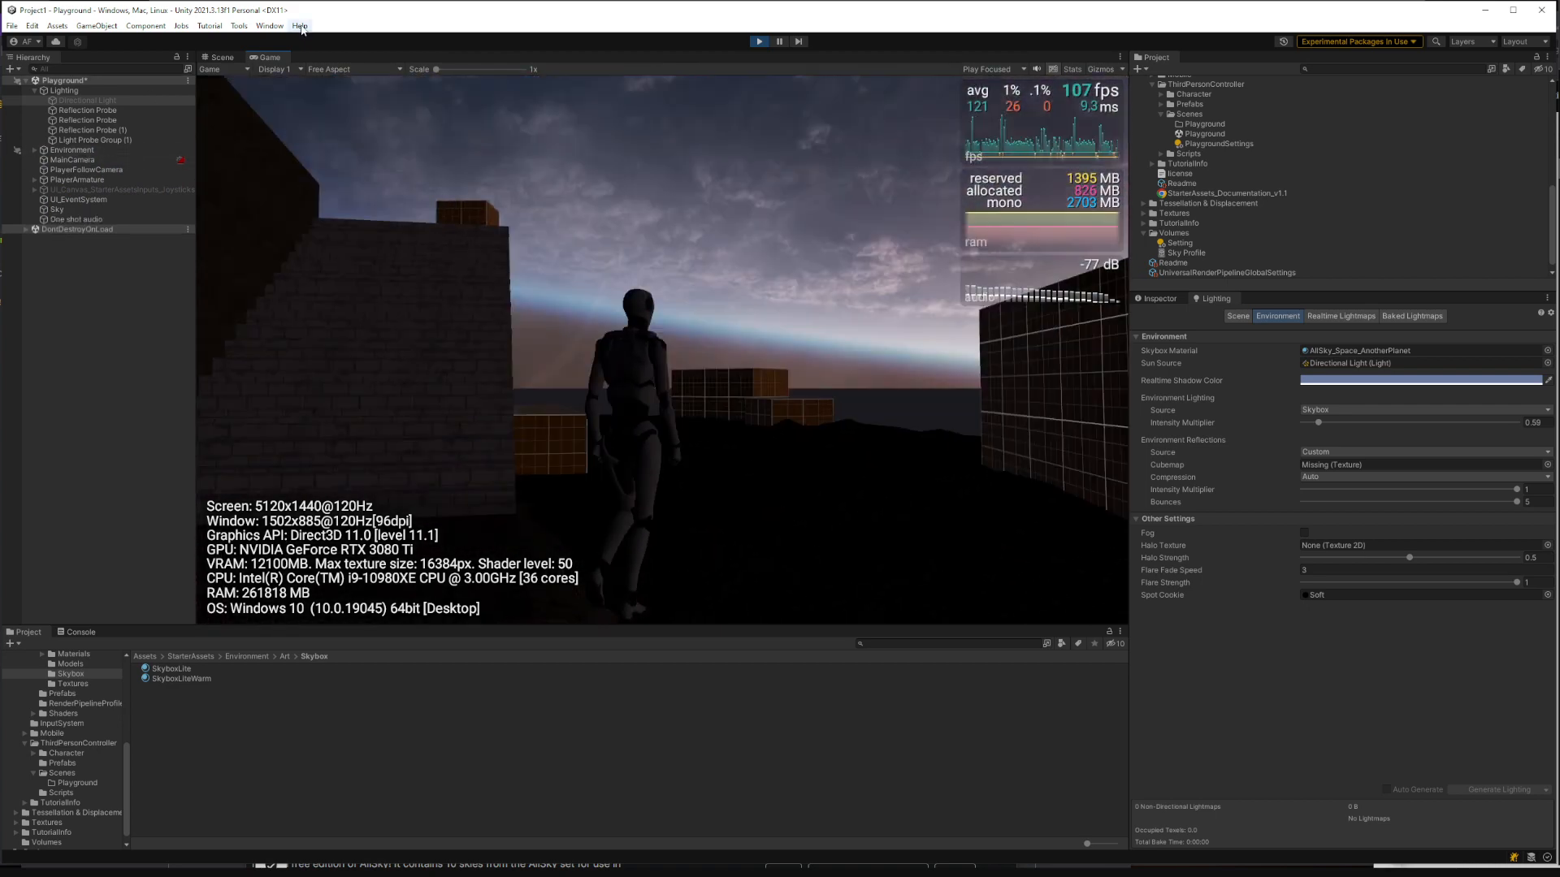
key("w")
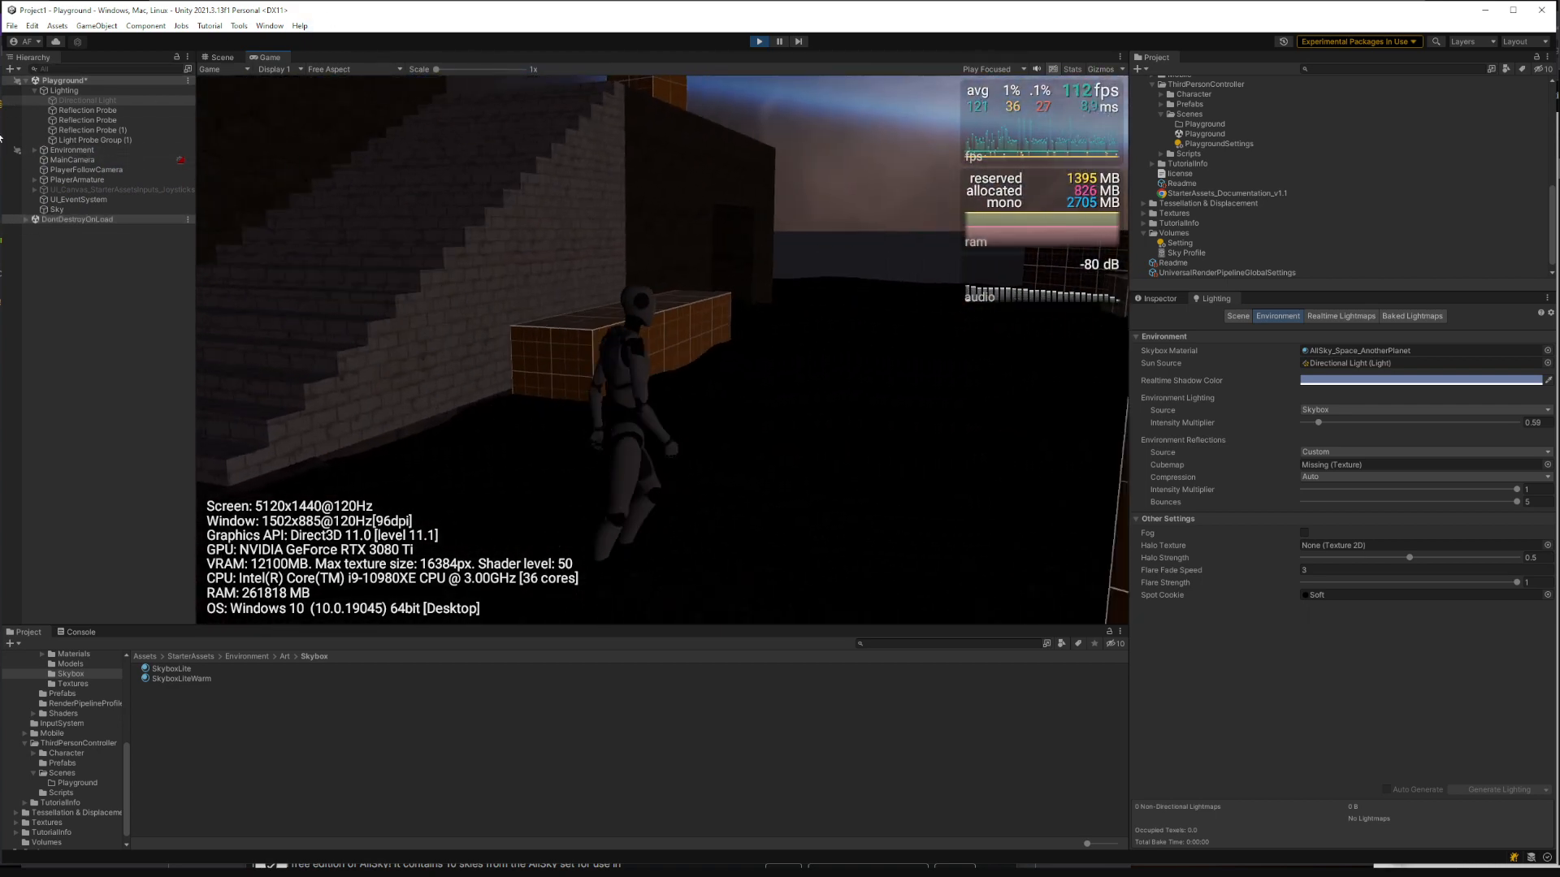
key("w")
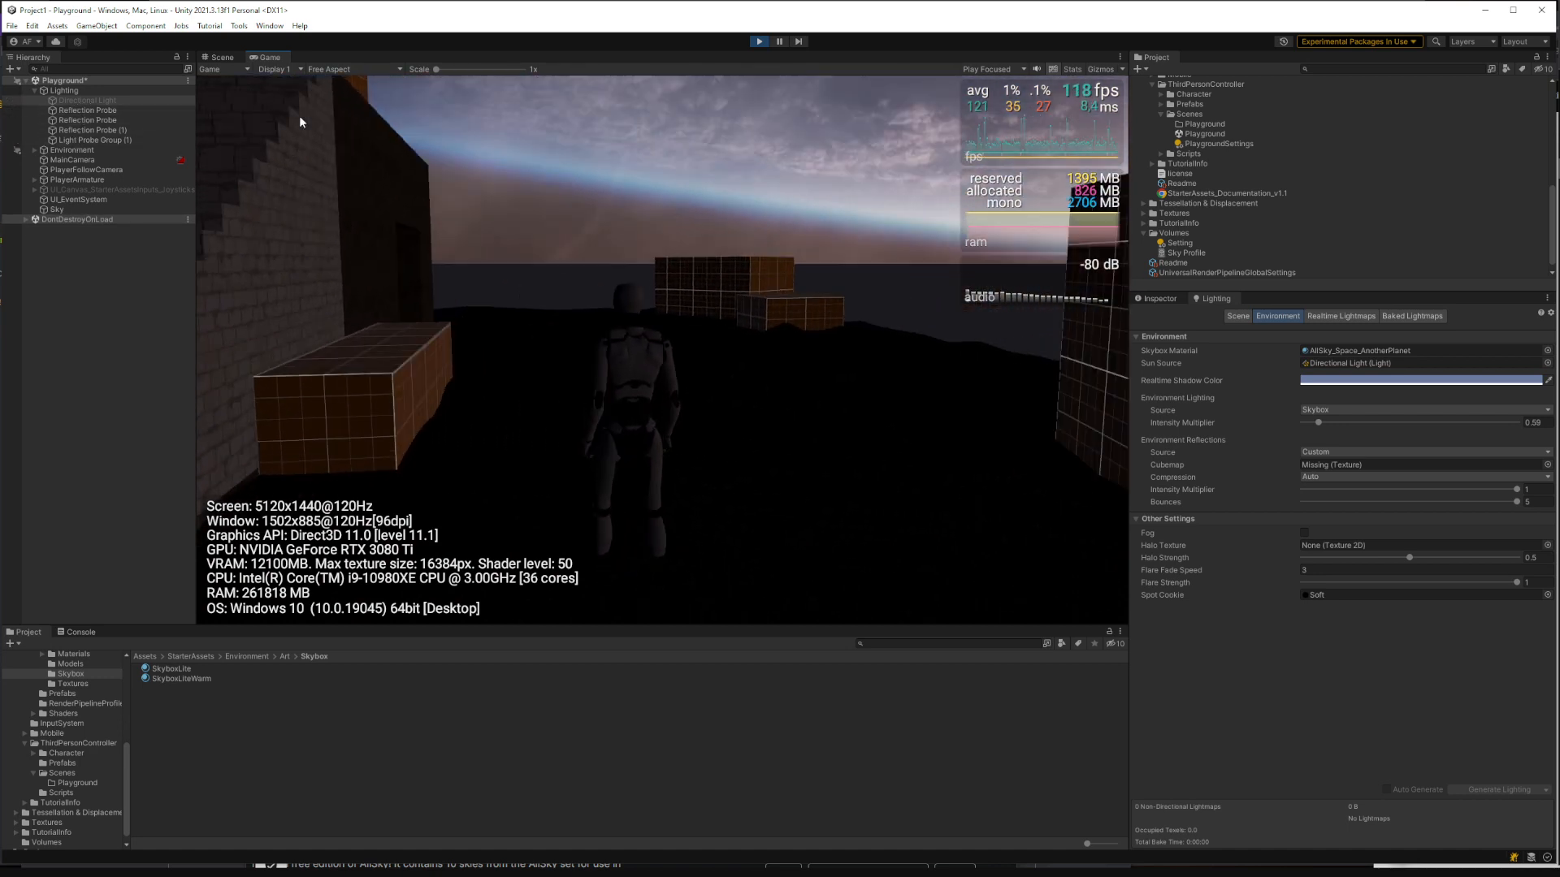
key("w")
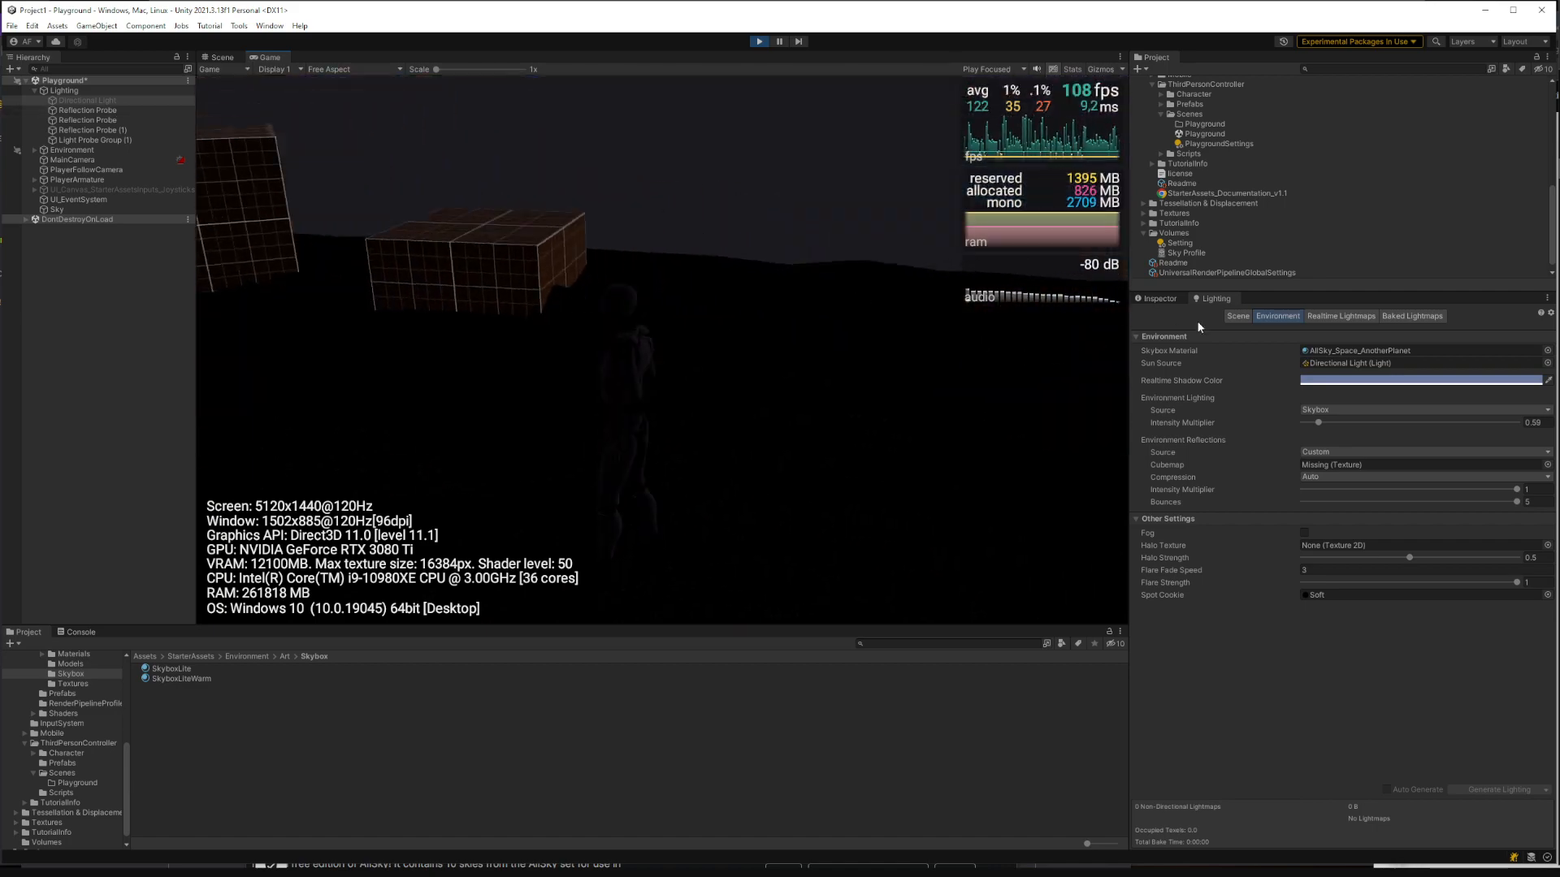
Step: Activate the Directional Light in play mode and walk around the stairs to compare the lighting
left_click(1160, 298)
left_click(1162, 315)
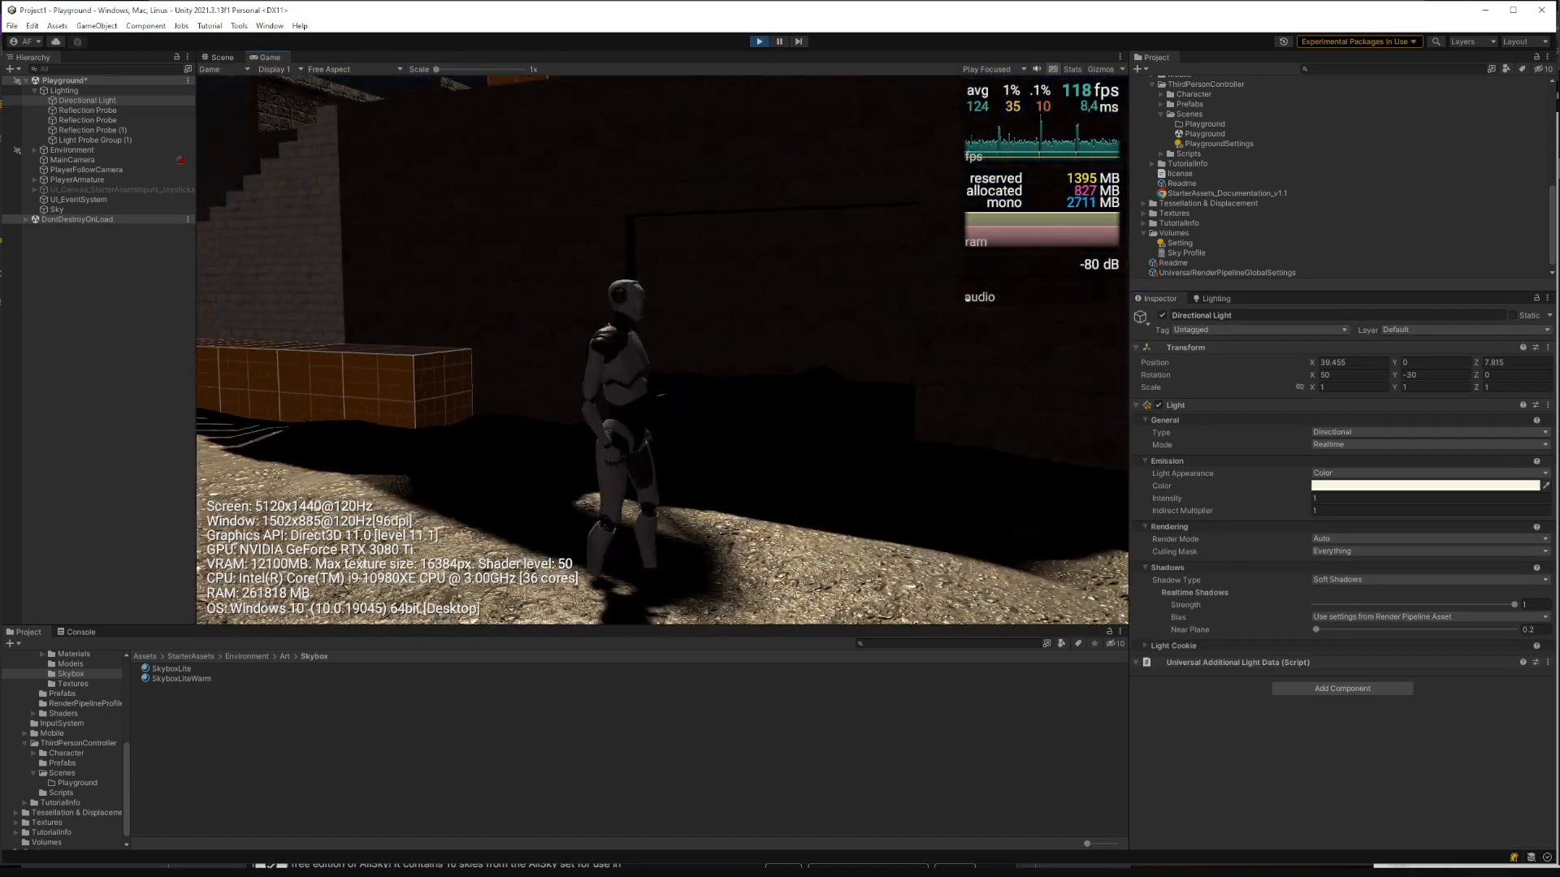
key("w")
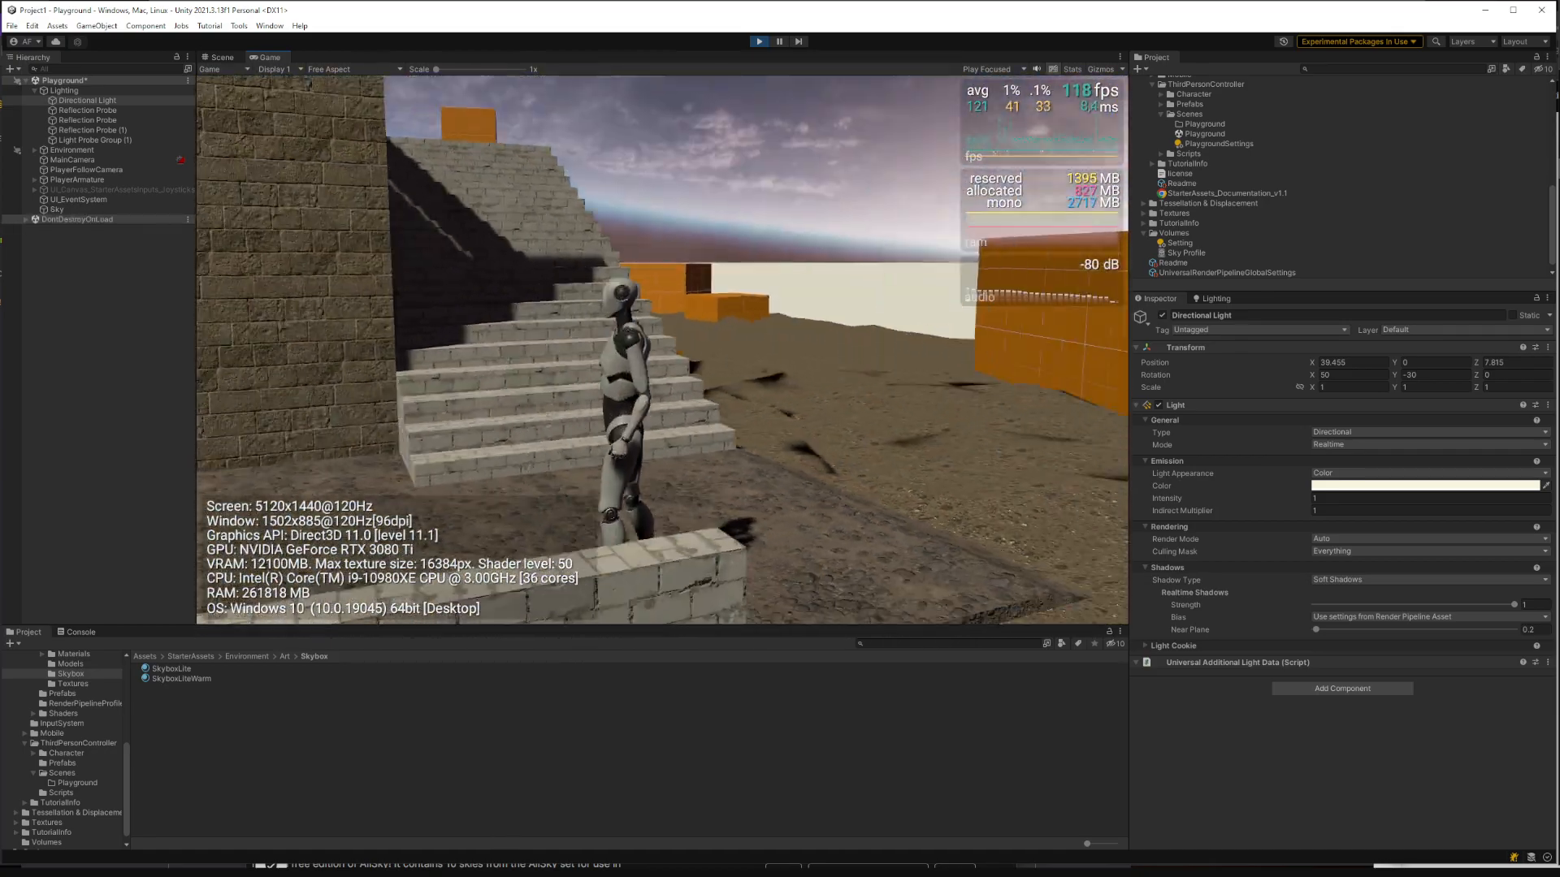
key("w")
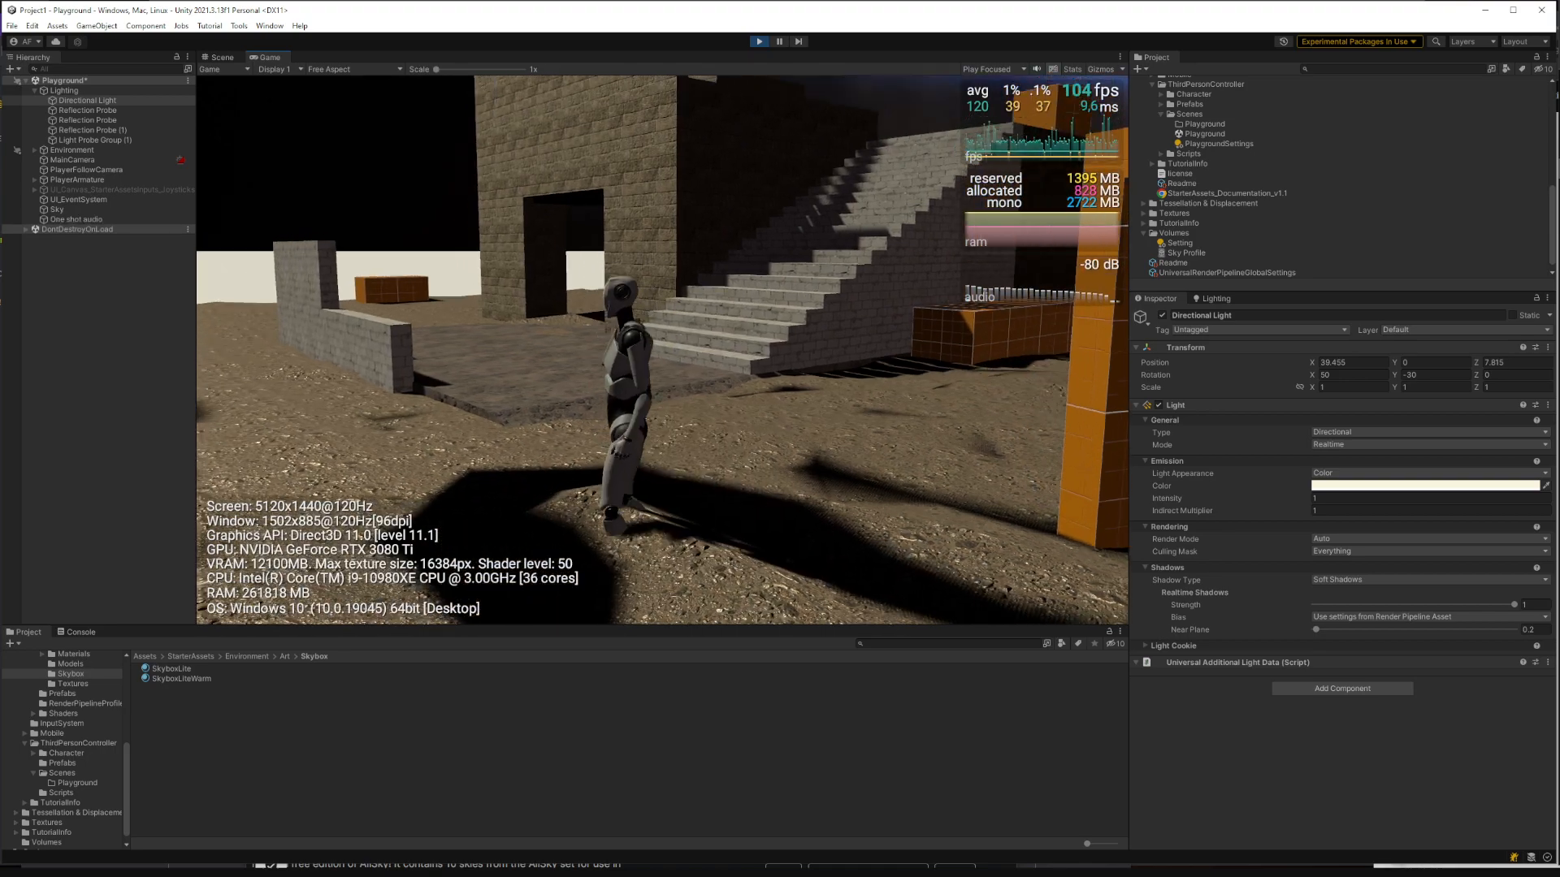
key("alt+Tab")
left_click(1001, 38)
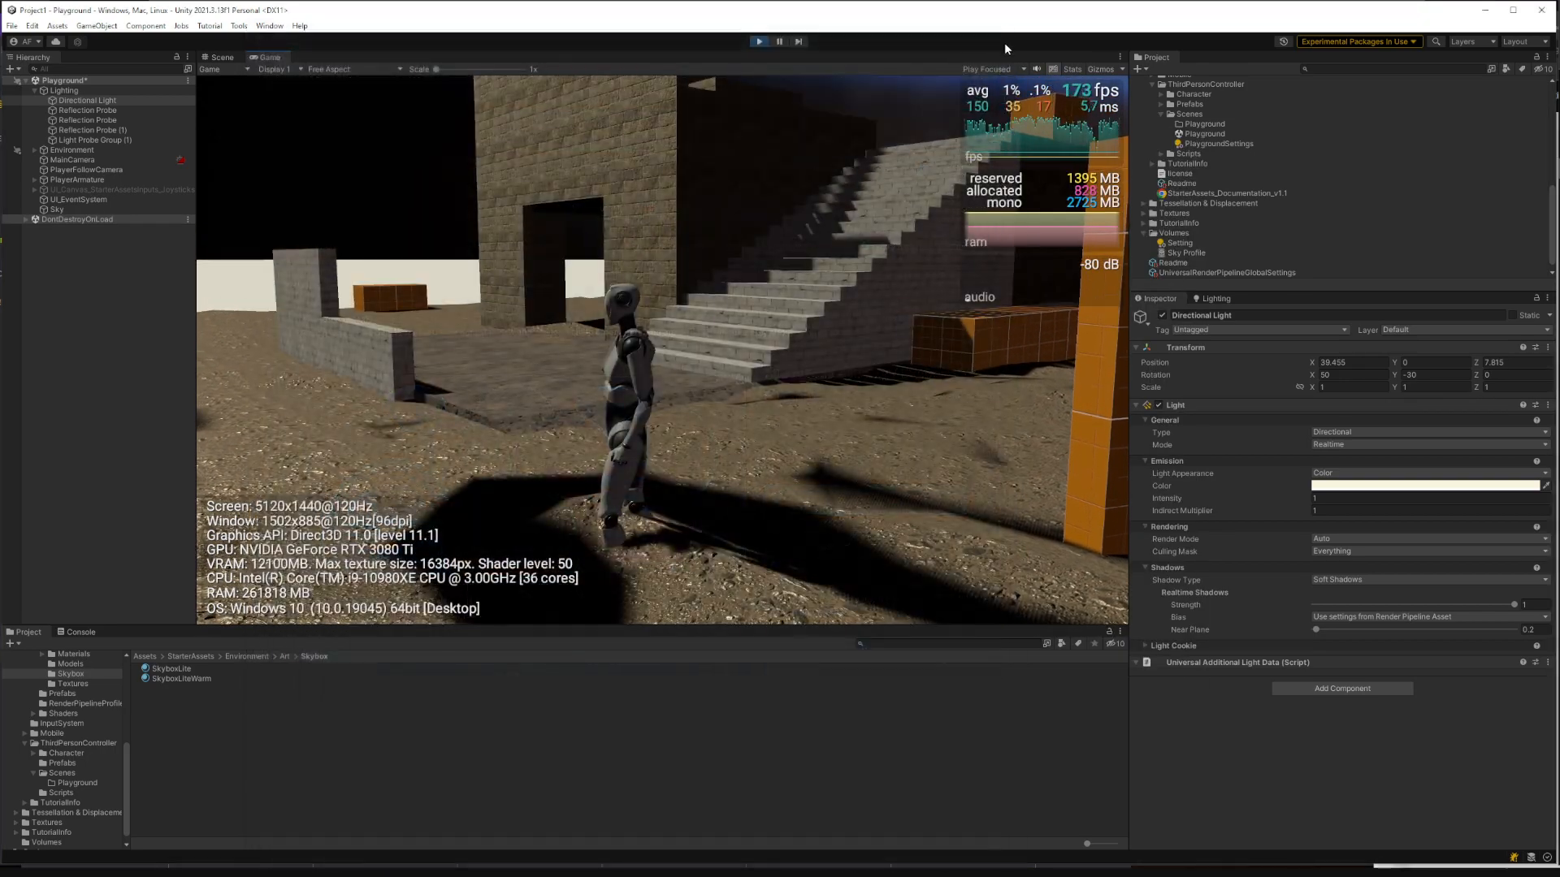
Step: Deactivate the Directional Light, run past the tunnel block to compare the skybox-only look, and stop play mode
left_click(1161, 315)
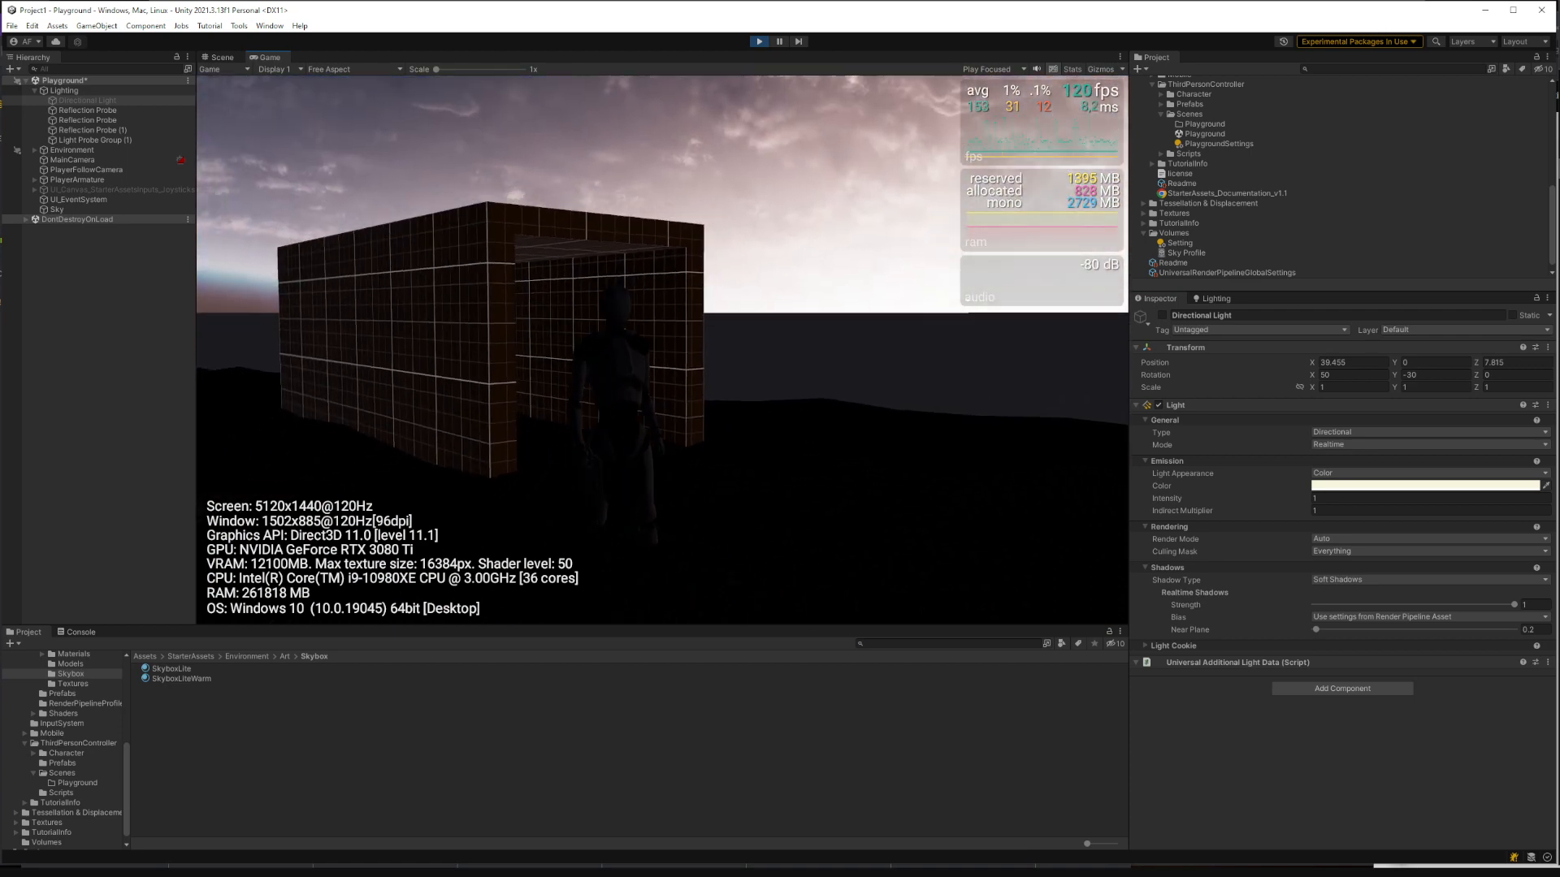
key("w")
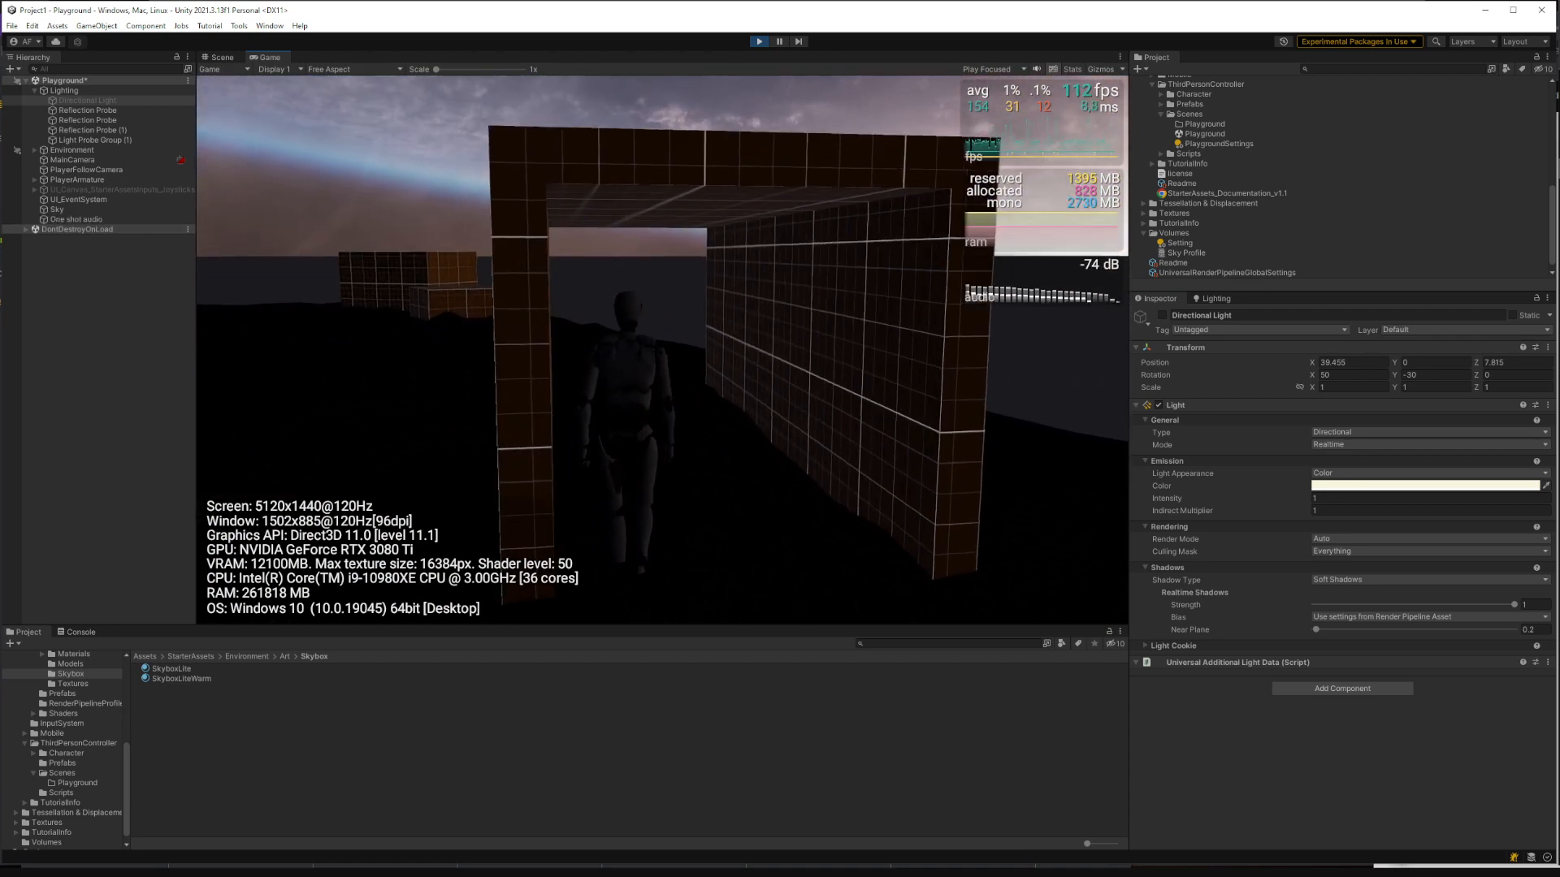
key("w")
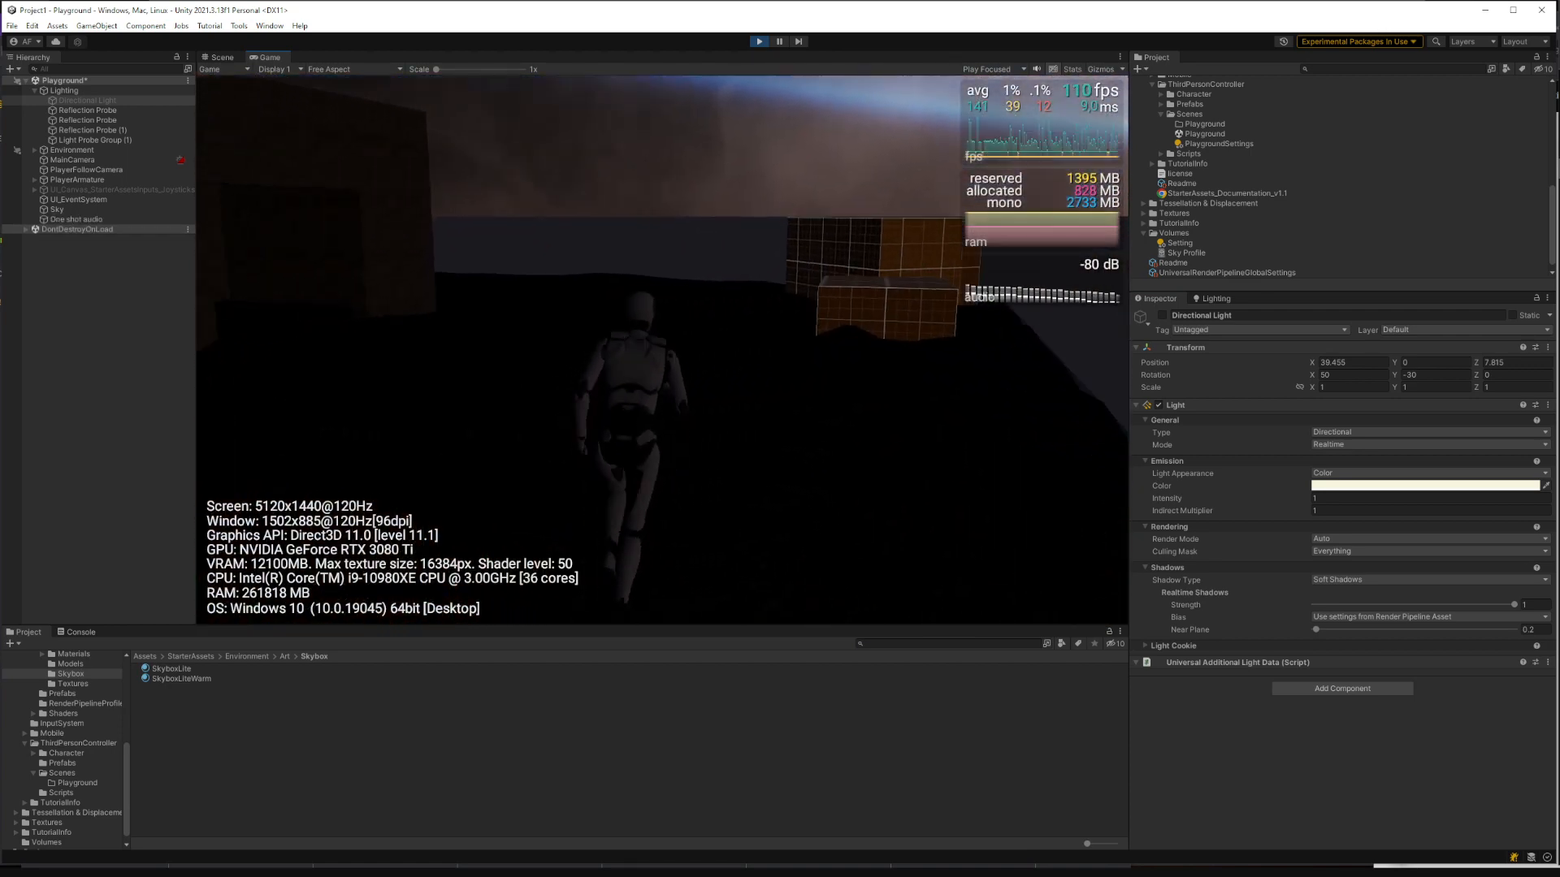
key("Escape")
left_click(757, 43)
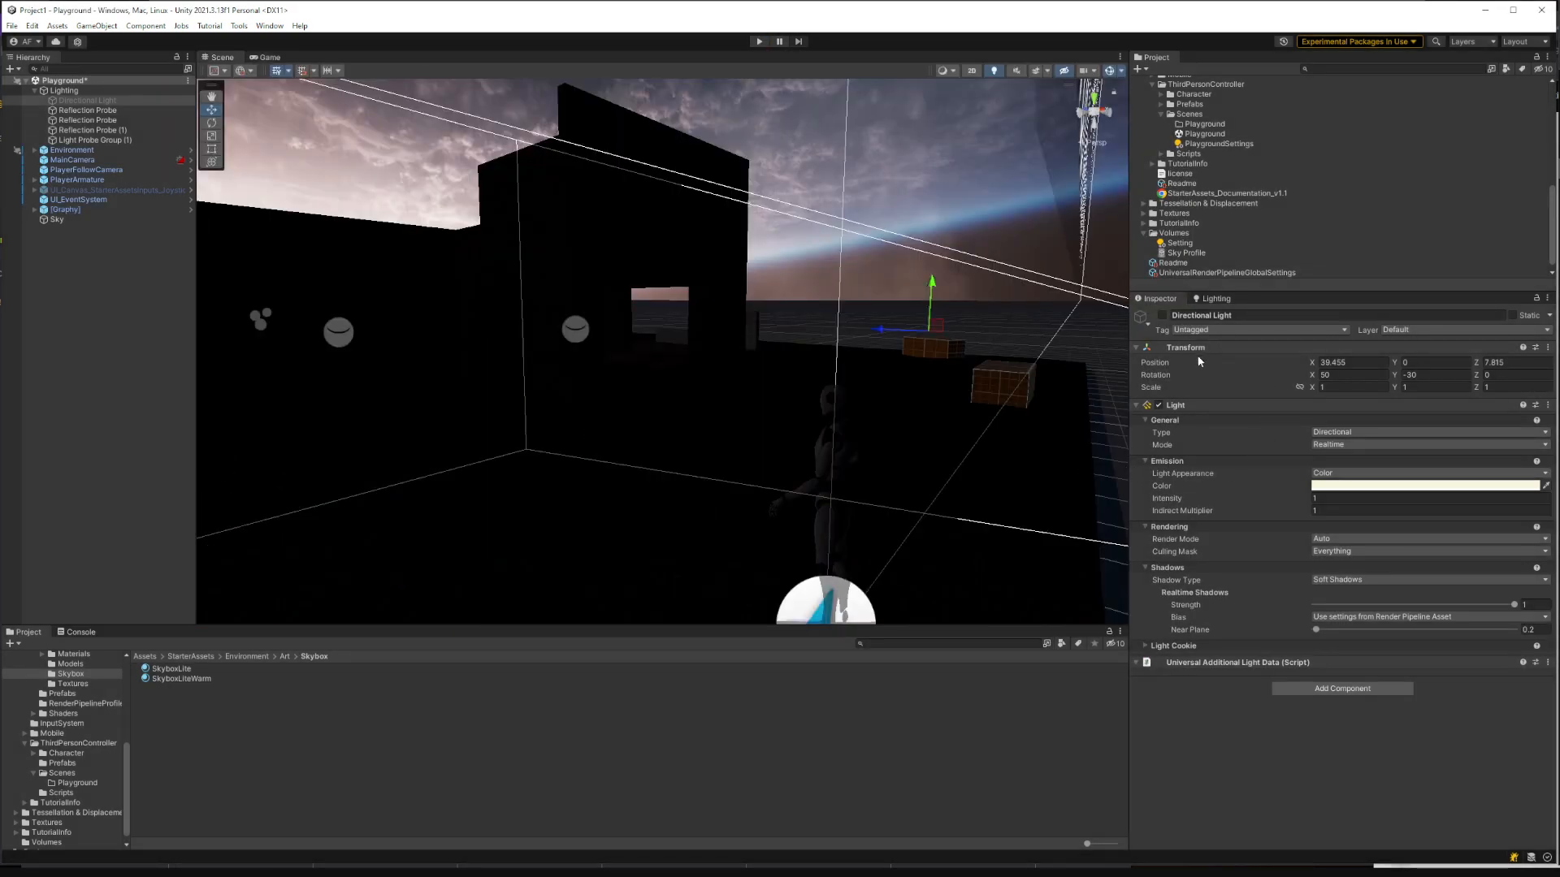
Step: Set the environment reflections source to Skybox with a resolution of 1024, keeping Auto compression
left_click(1210, 299)
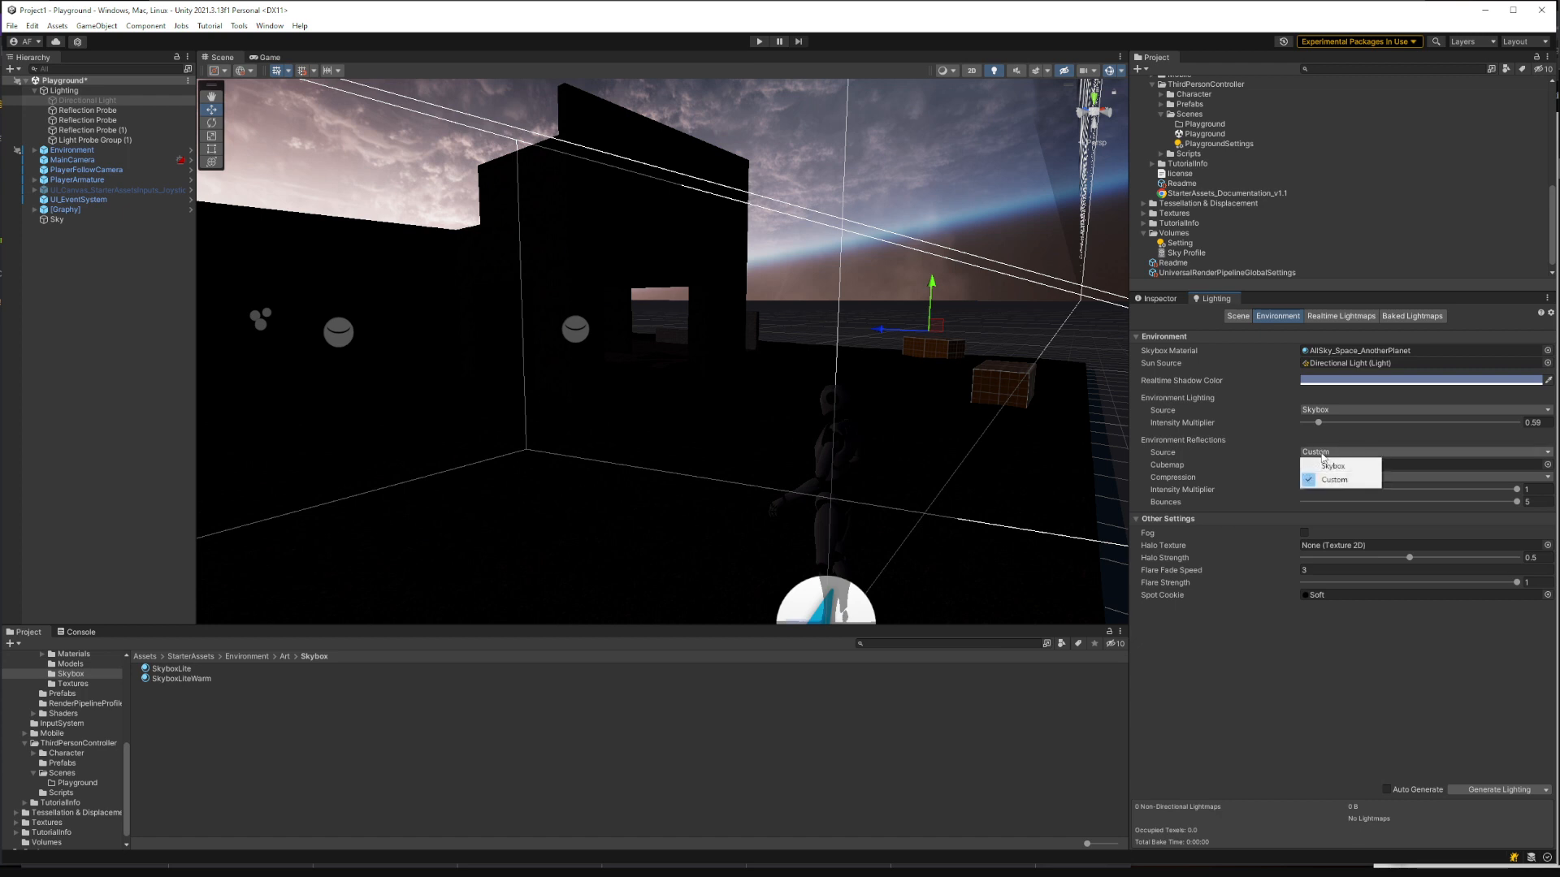
left_click(1329, 465)
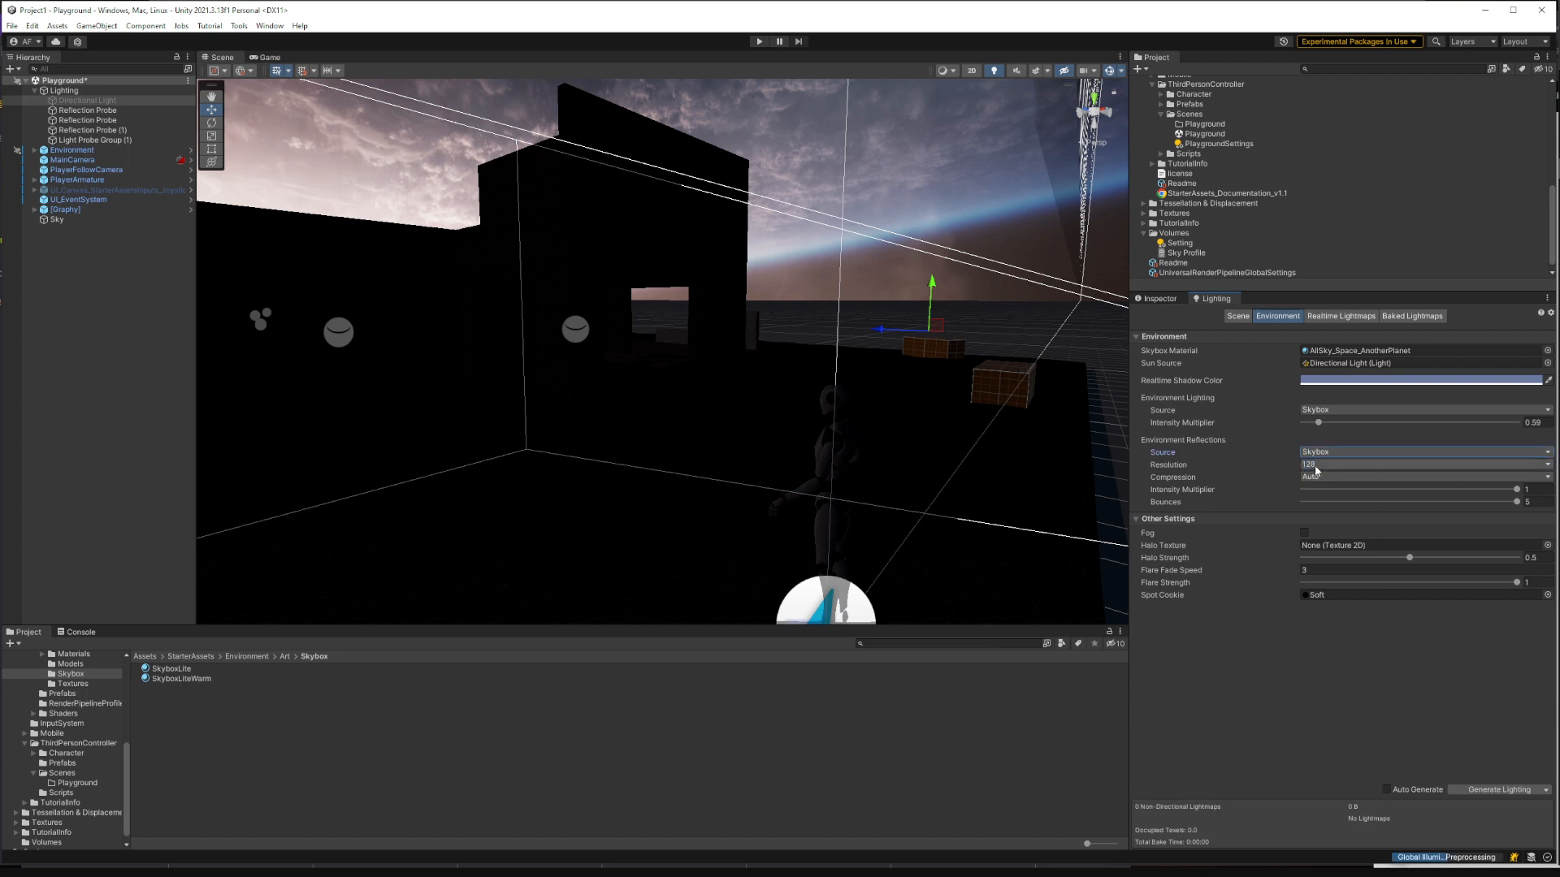
left_click(1317, 467)
left_click(1333, 560)
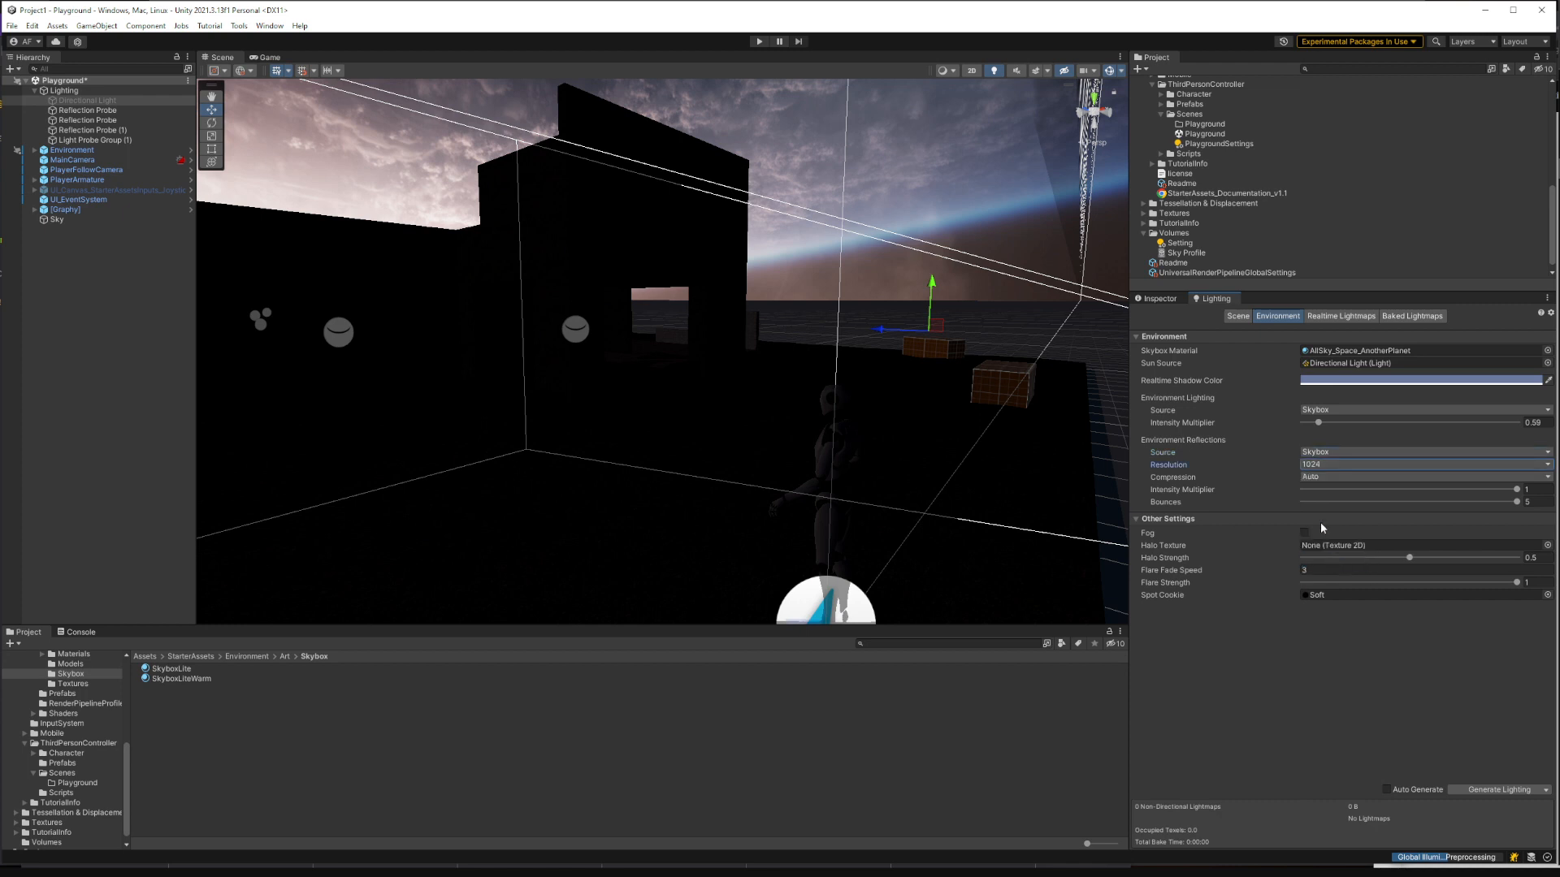
left_click(1315, 478)
left_click(1298, 650)
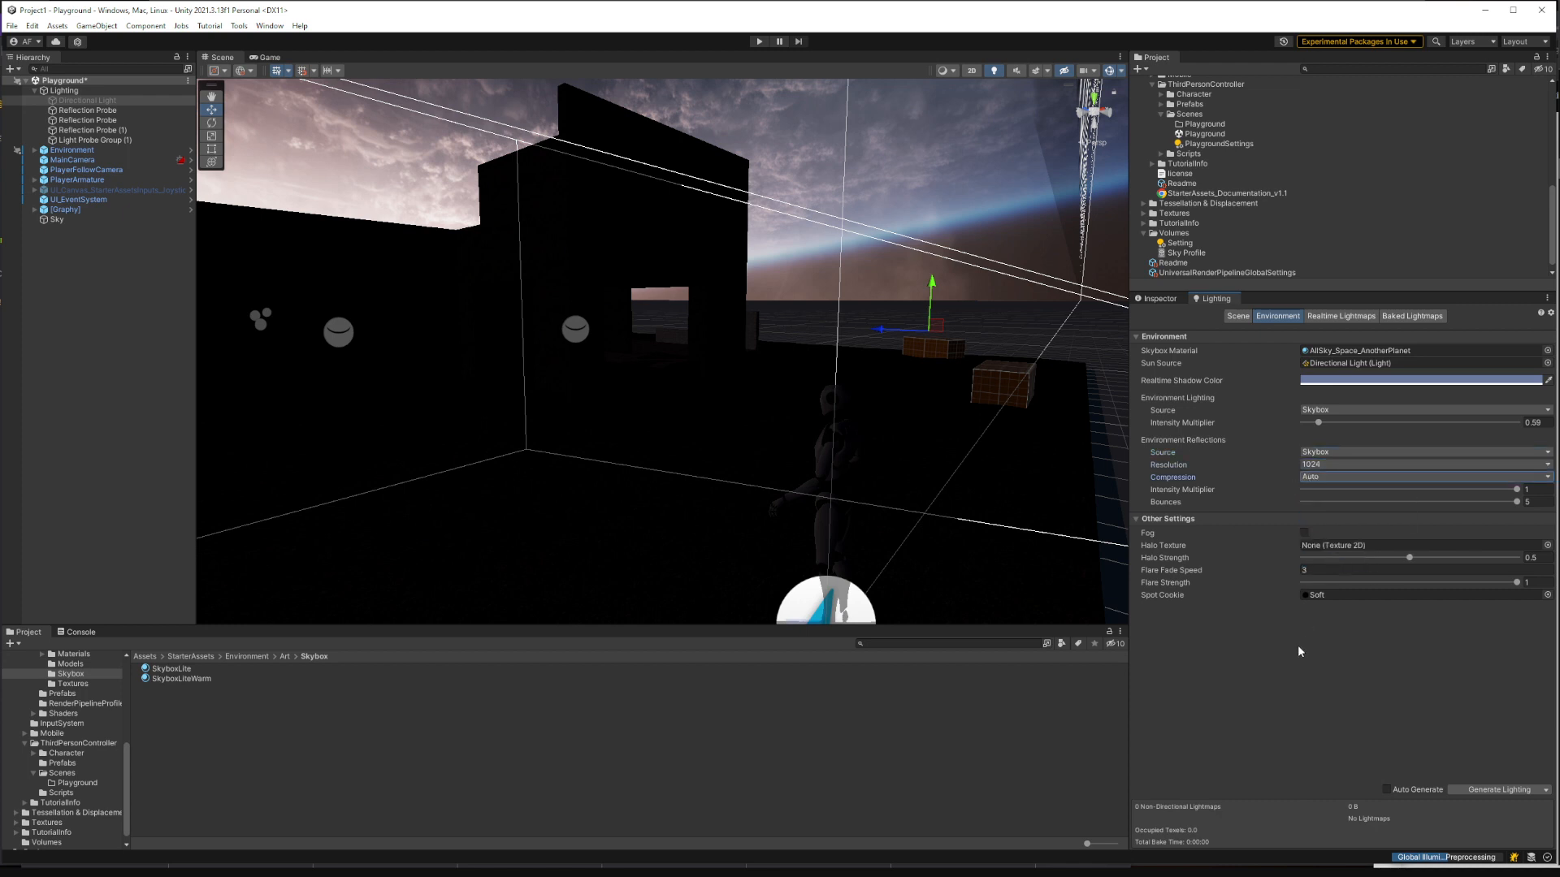
Step: Enable fog in the environment's other settings and set its color to white, keeping Exponential Squared mode
left_click(1304, 533)
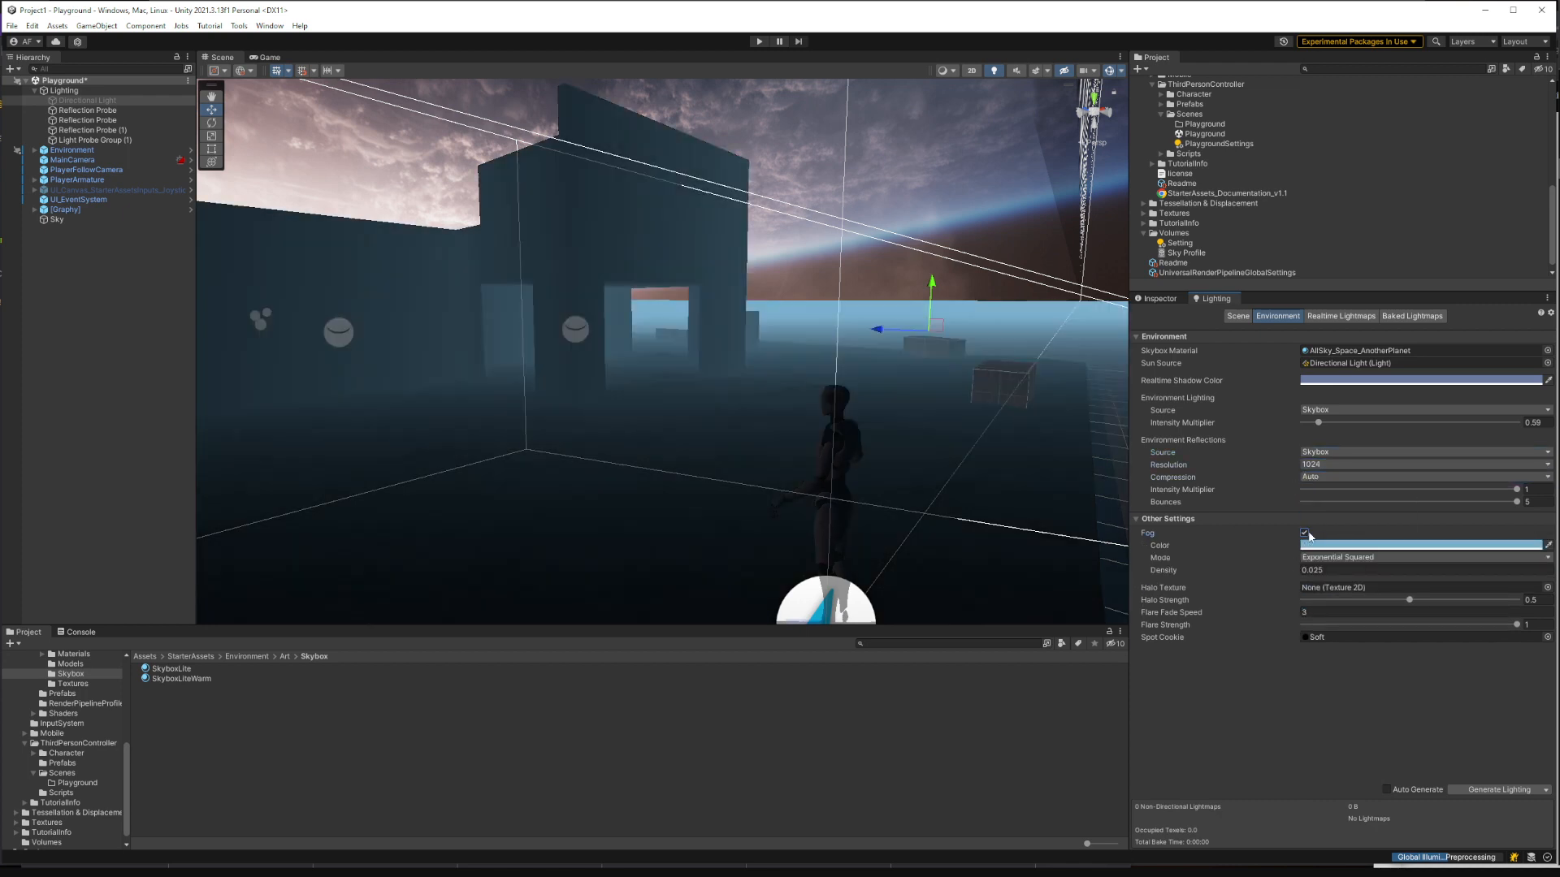
left_click(1329, 546)
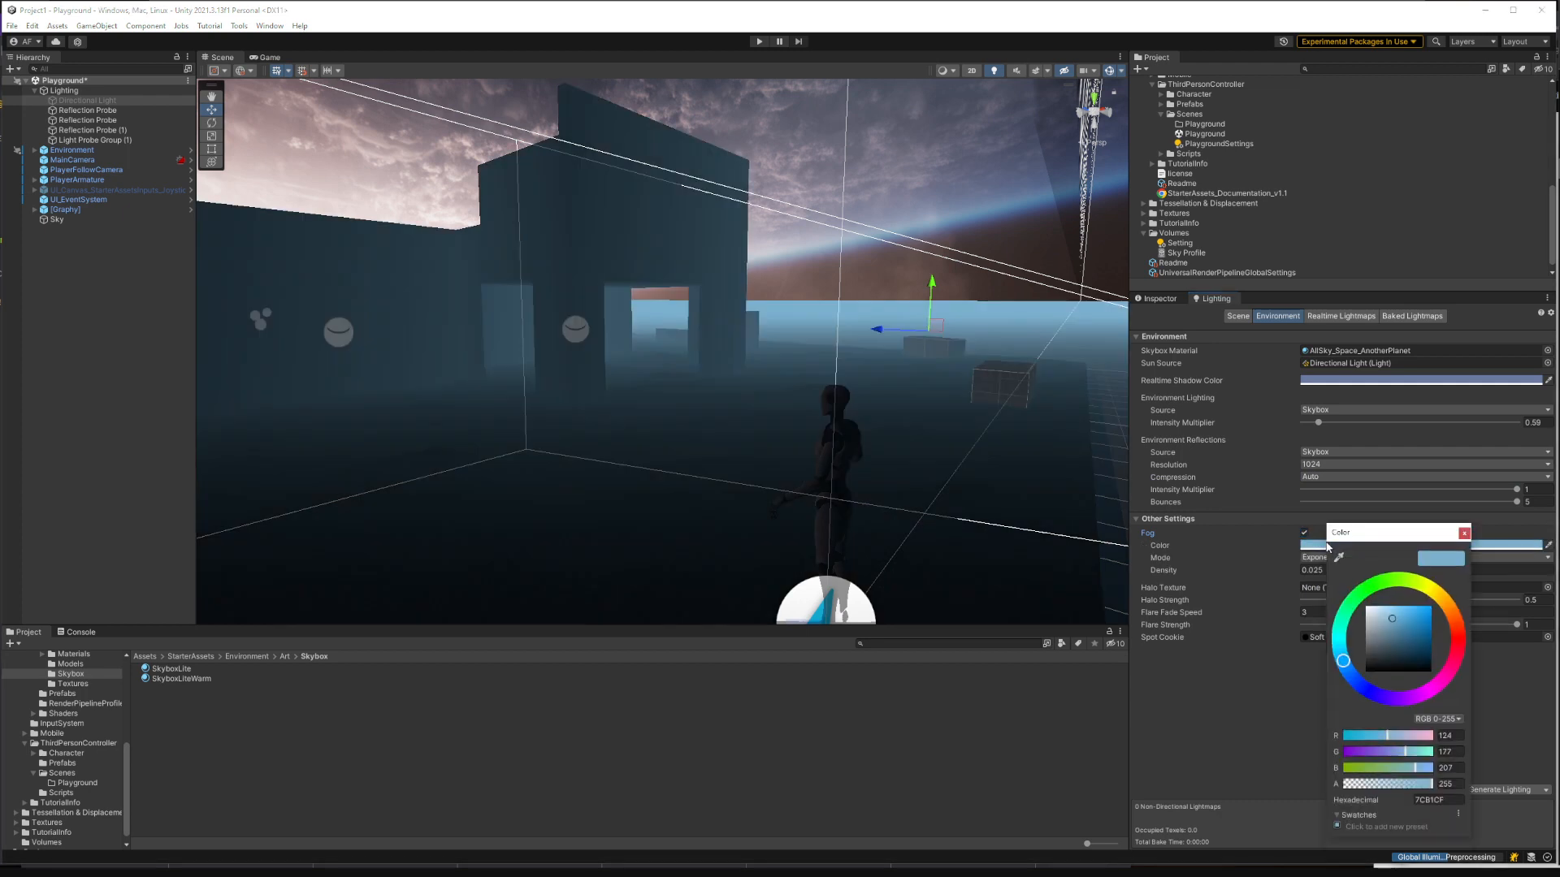
left_click_drag(1386, 654, 1287, 601)
right_click_drag(1015, 369, 1036, 407)
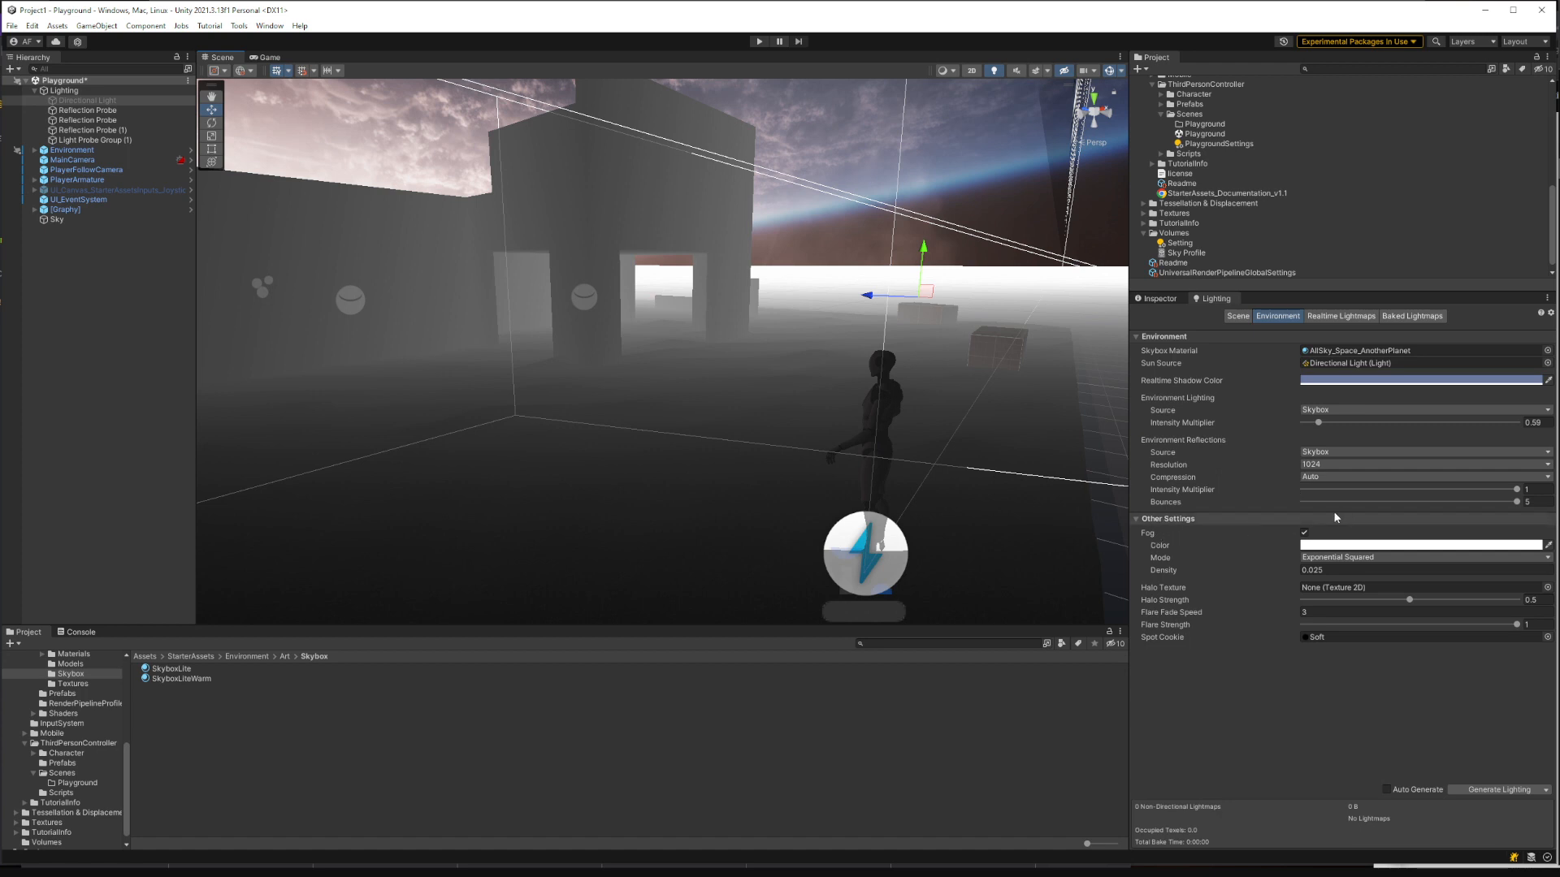
Step: Play the scene and run the character through the walls and past the blocks and stairs to examine the white fog
left_click(761, 42)
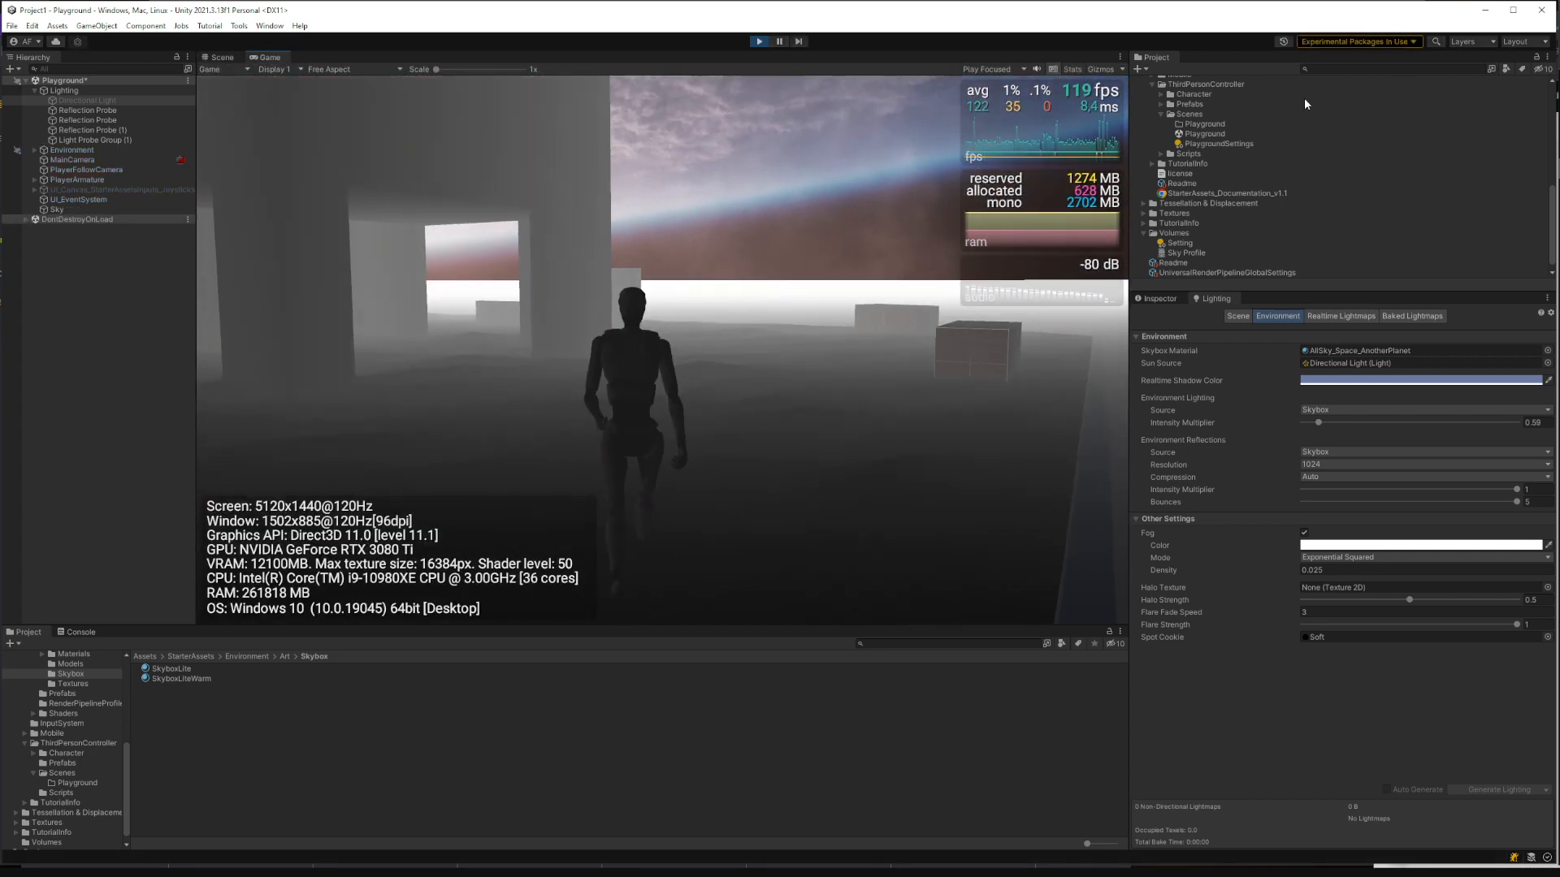
key("w")
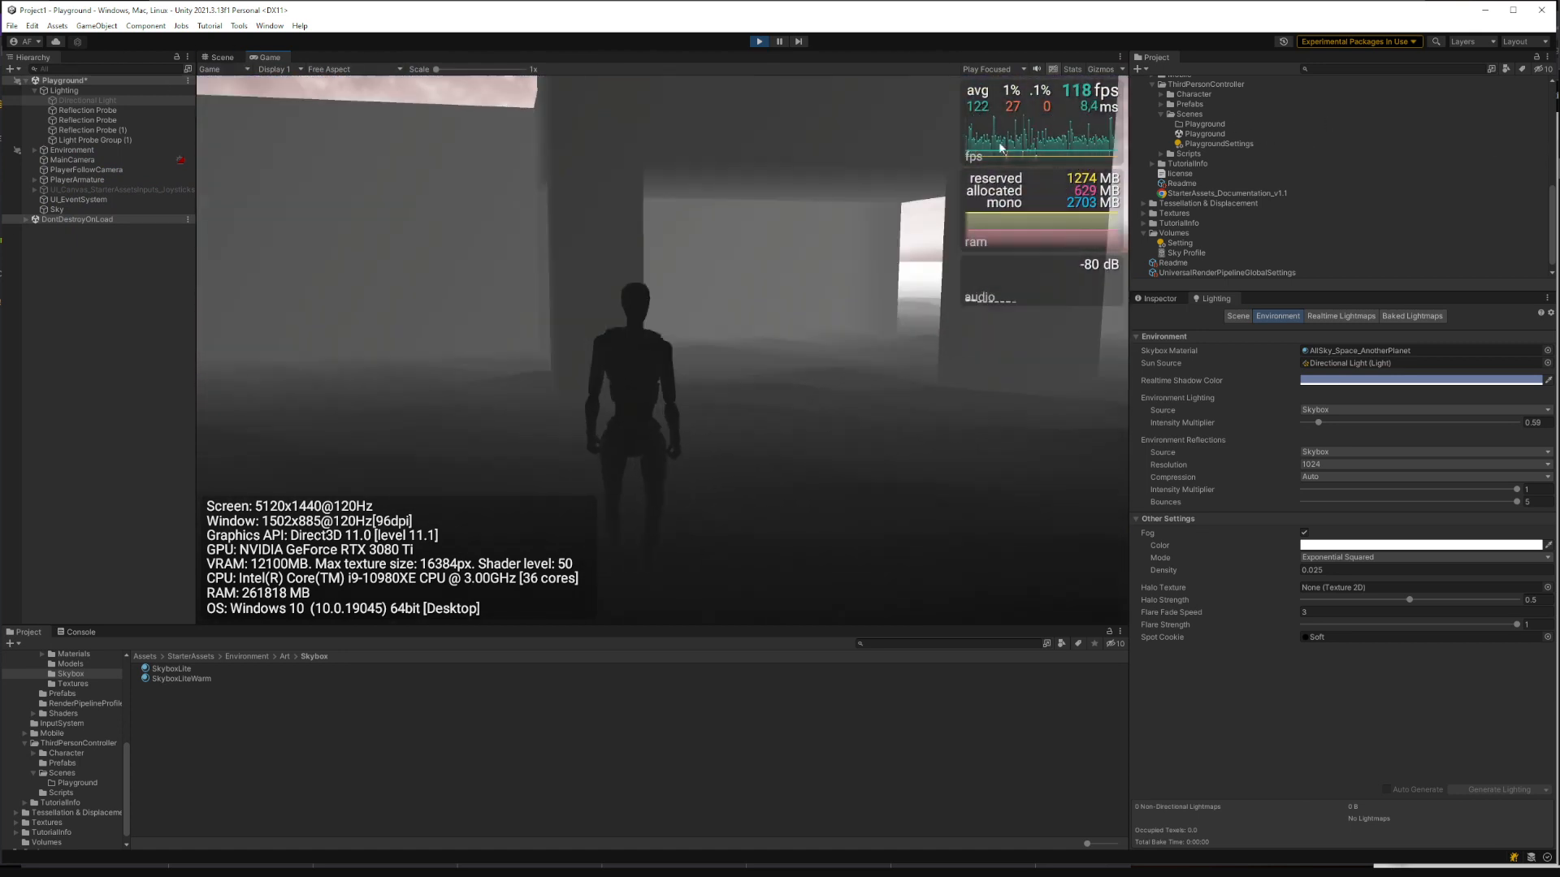
key("w")
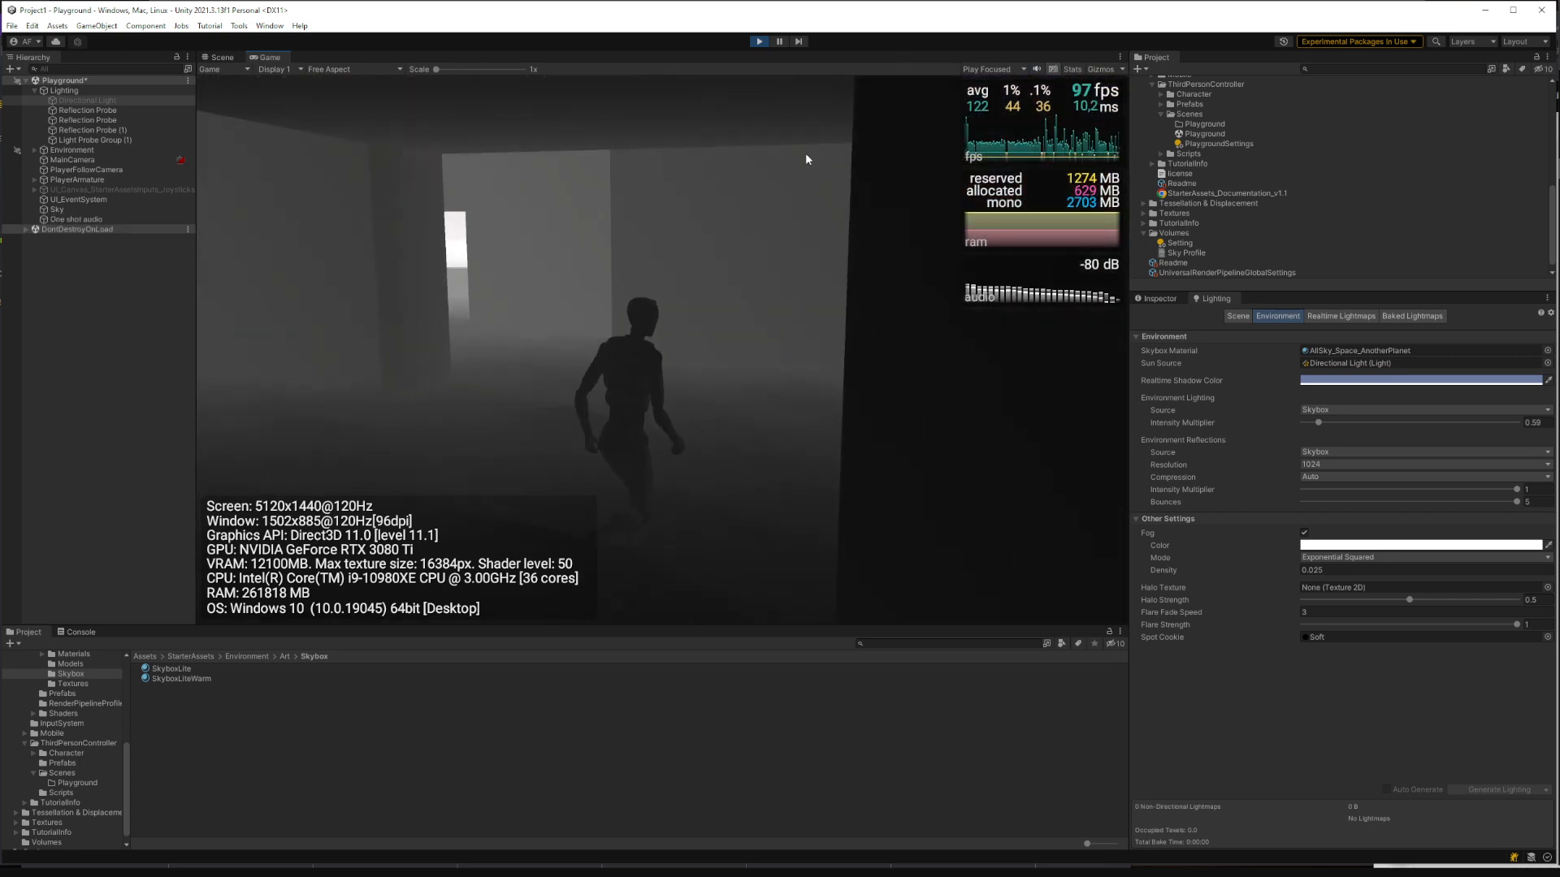
key("w")
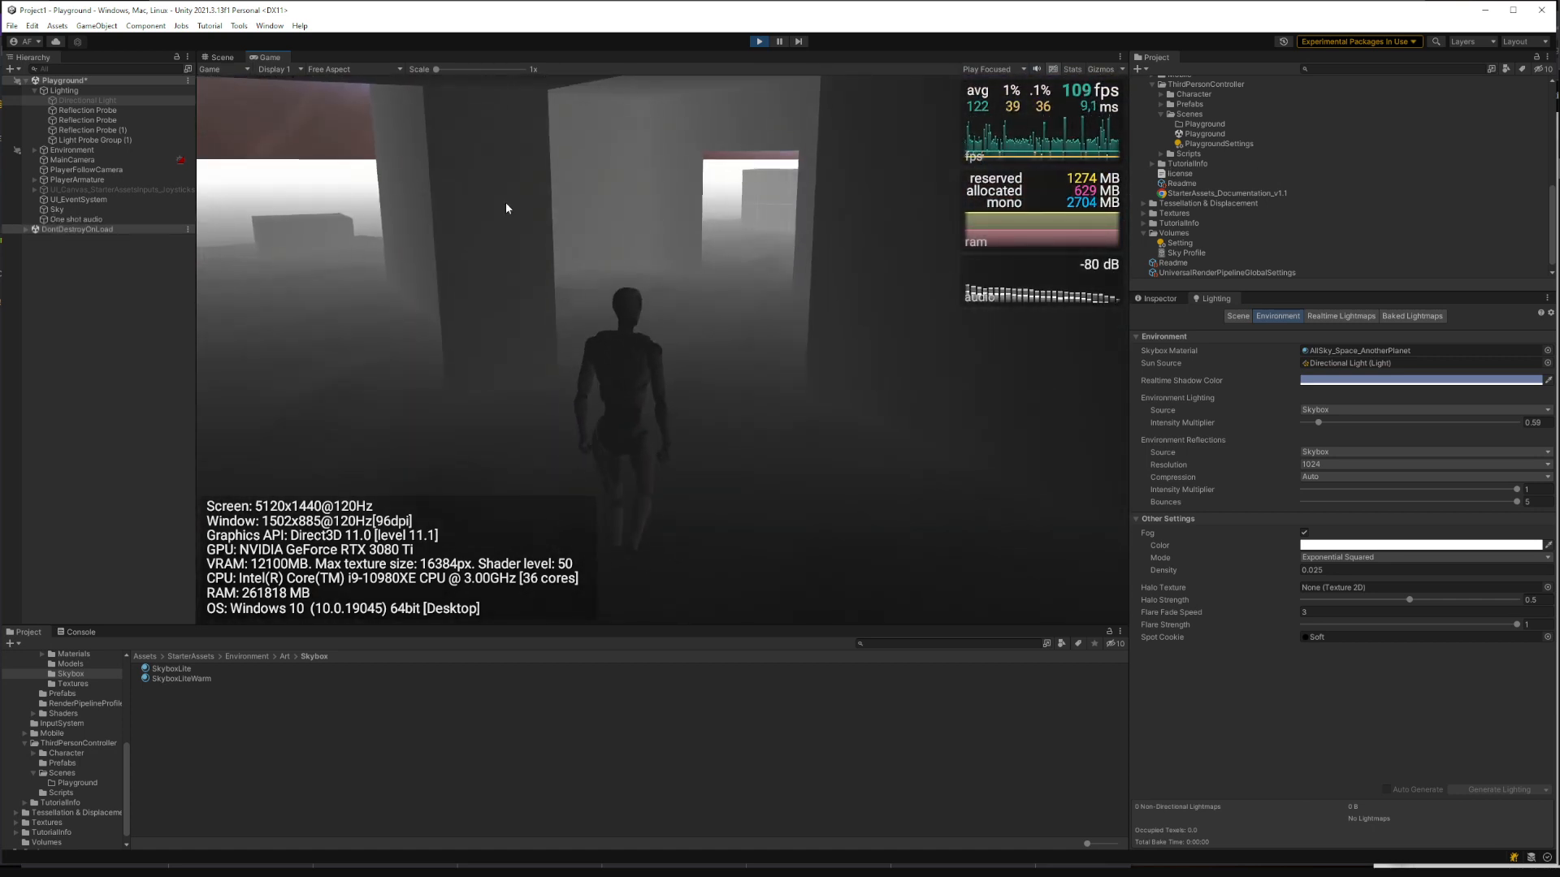
key("w")
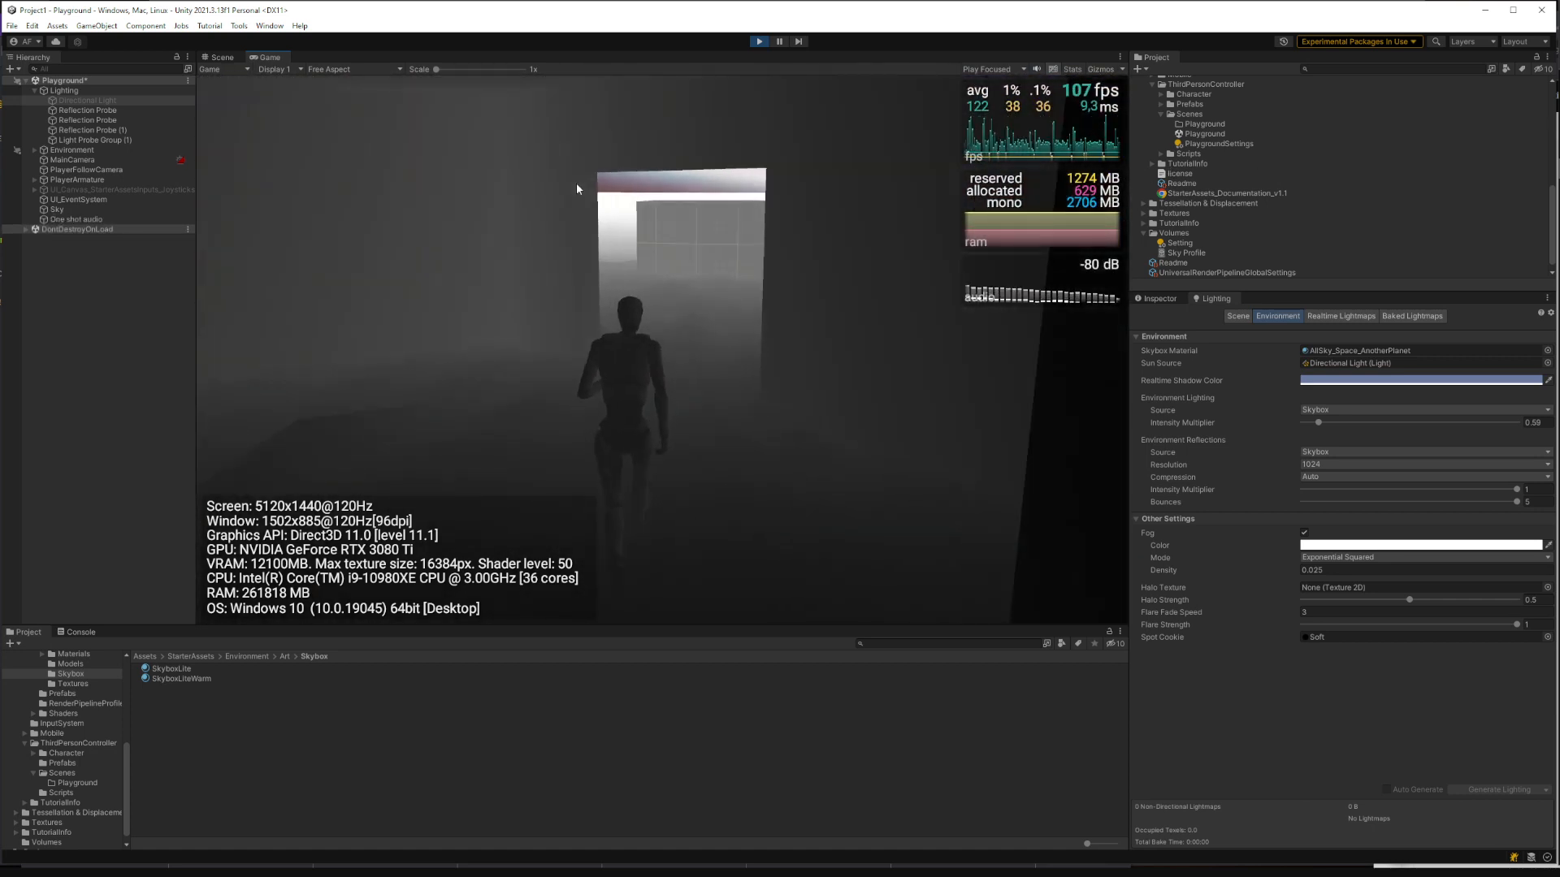
key("w")
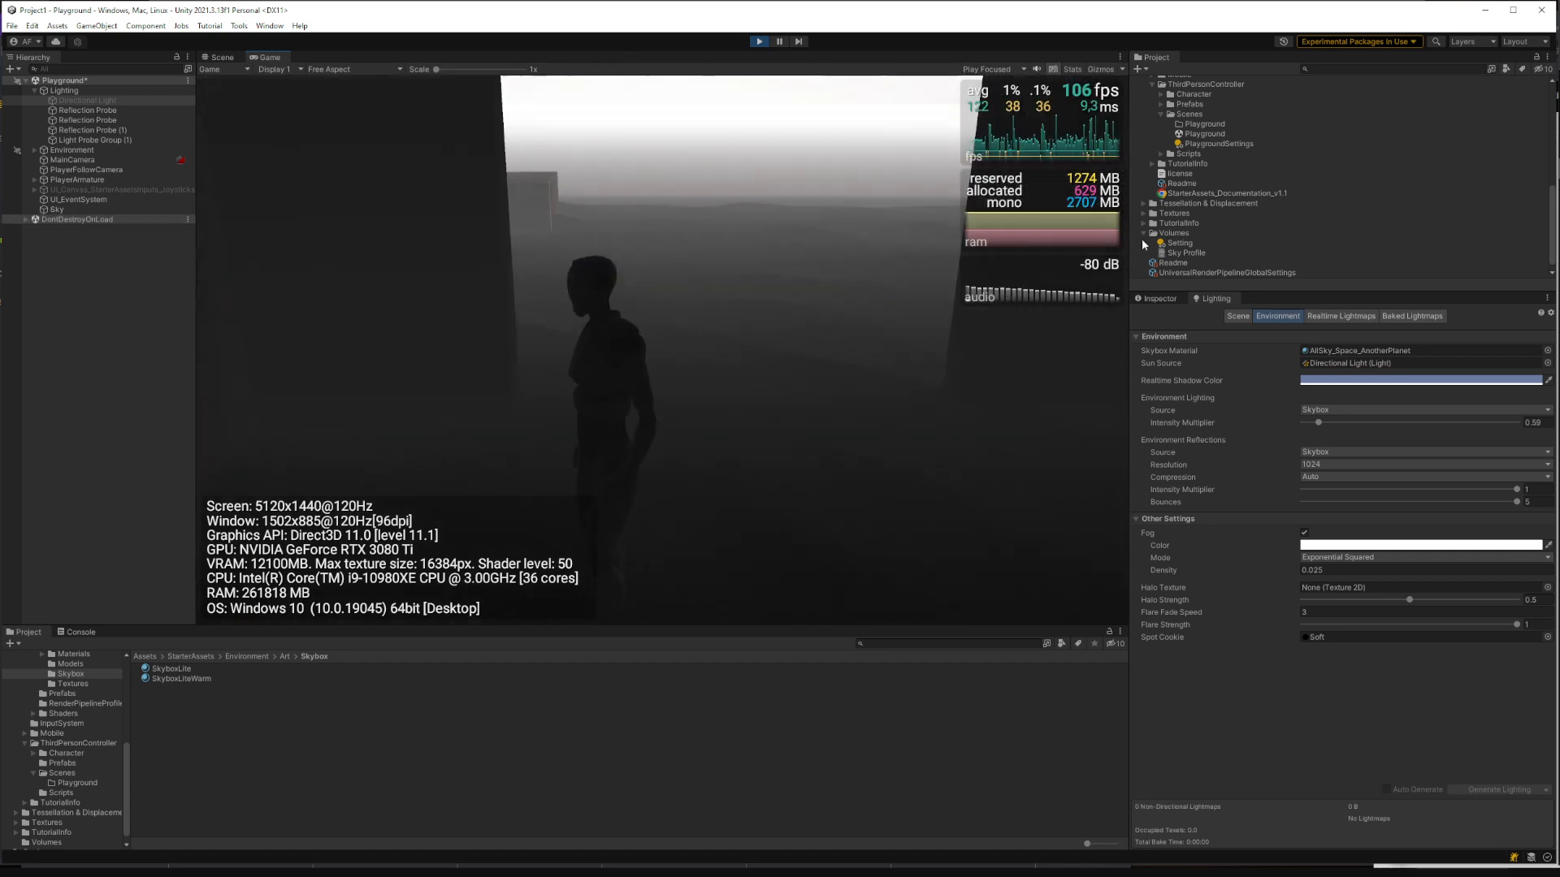
key("w")
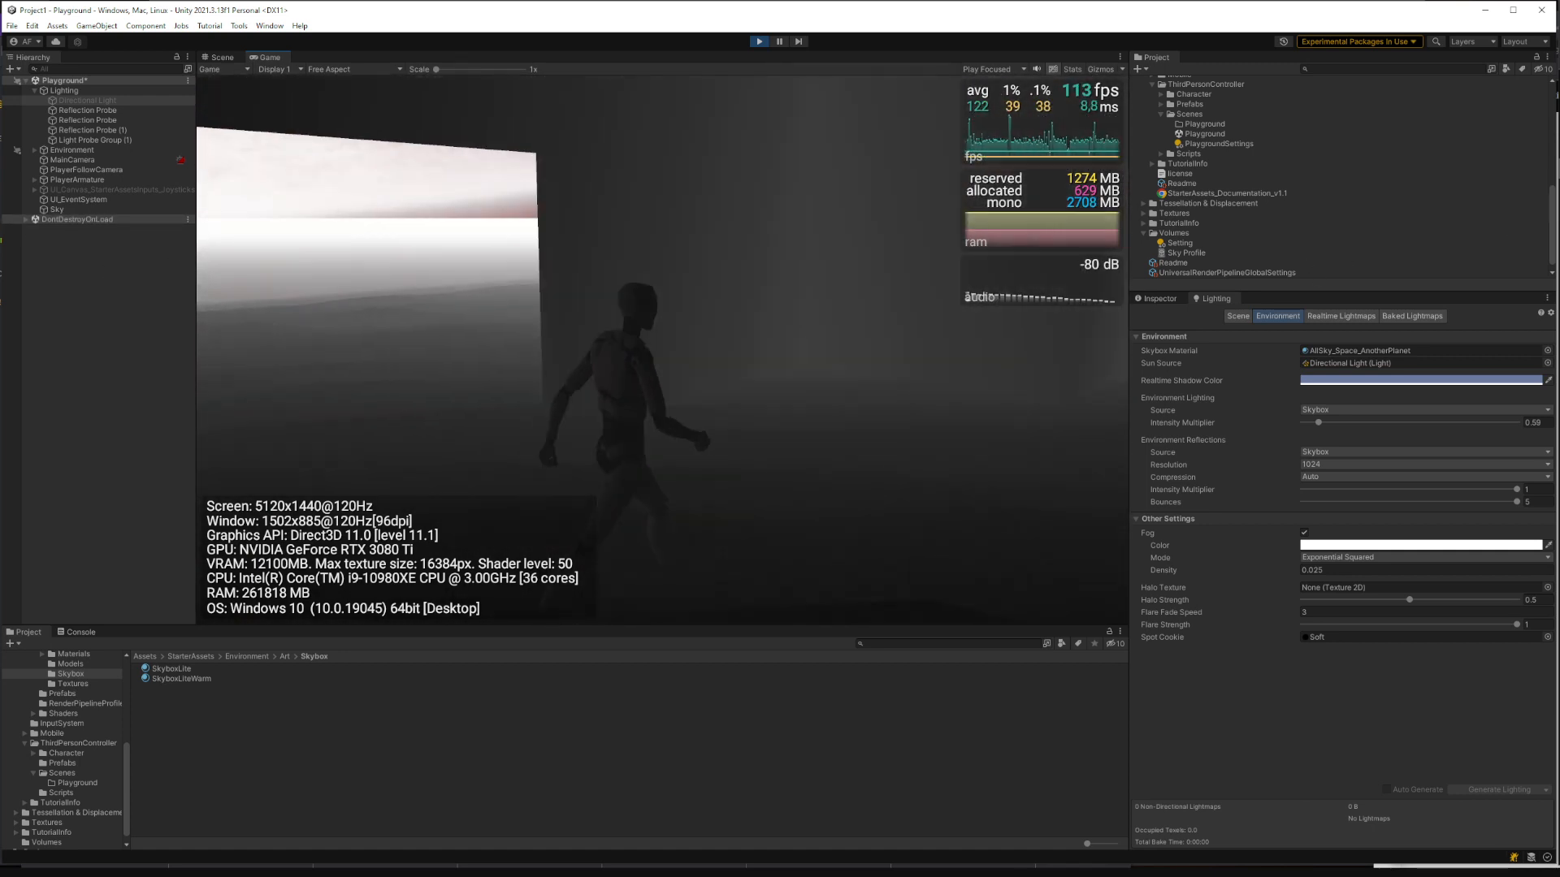
key("w")
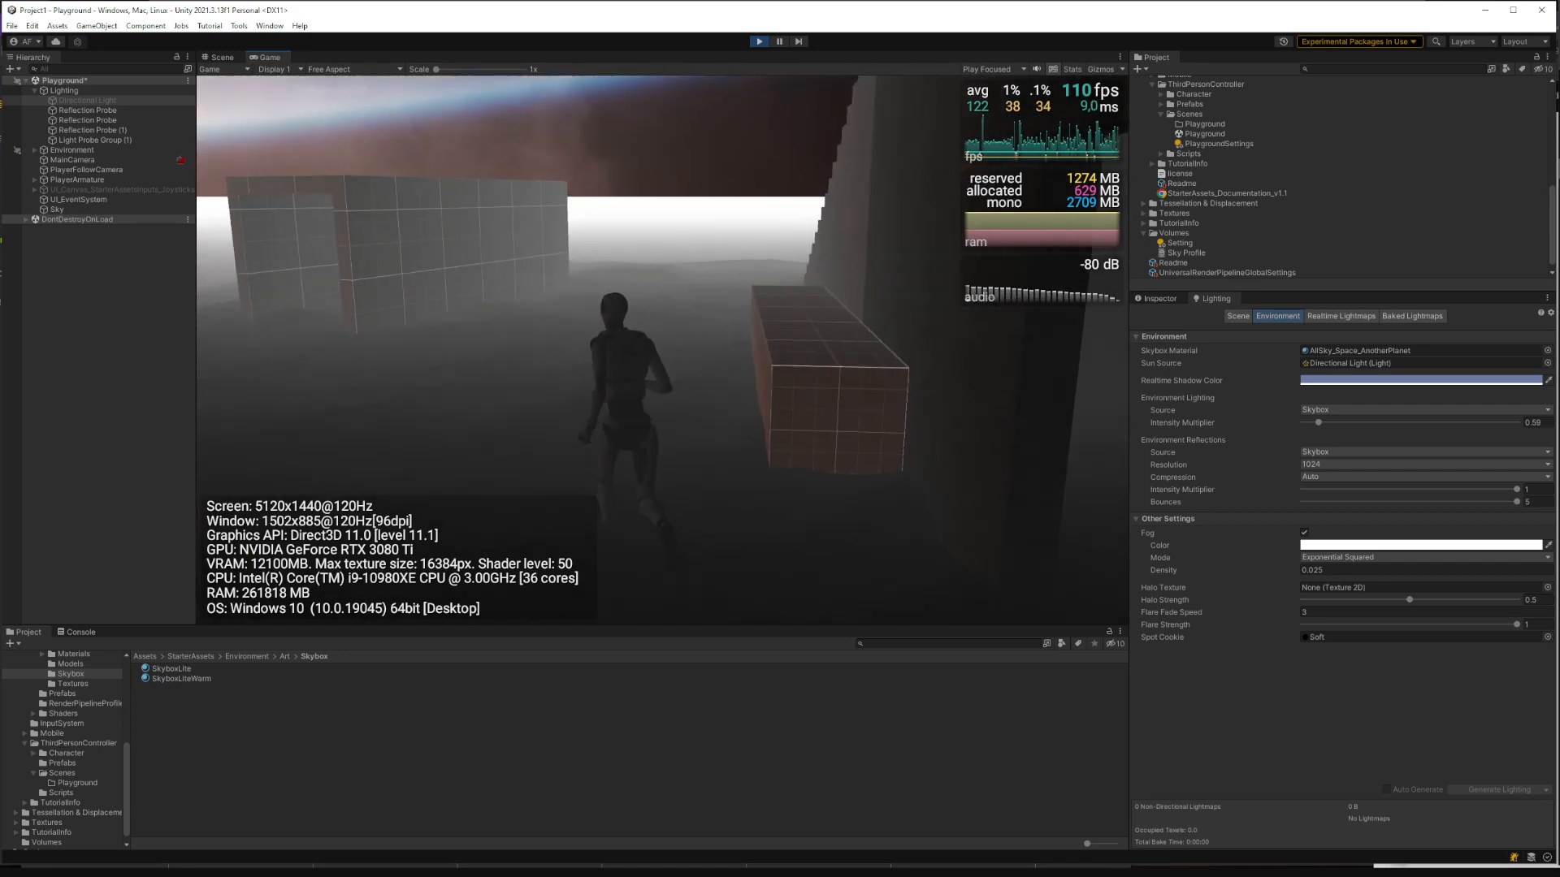
key("w")
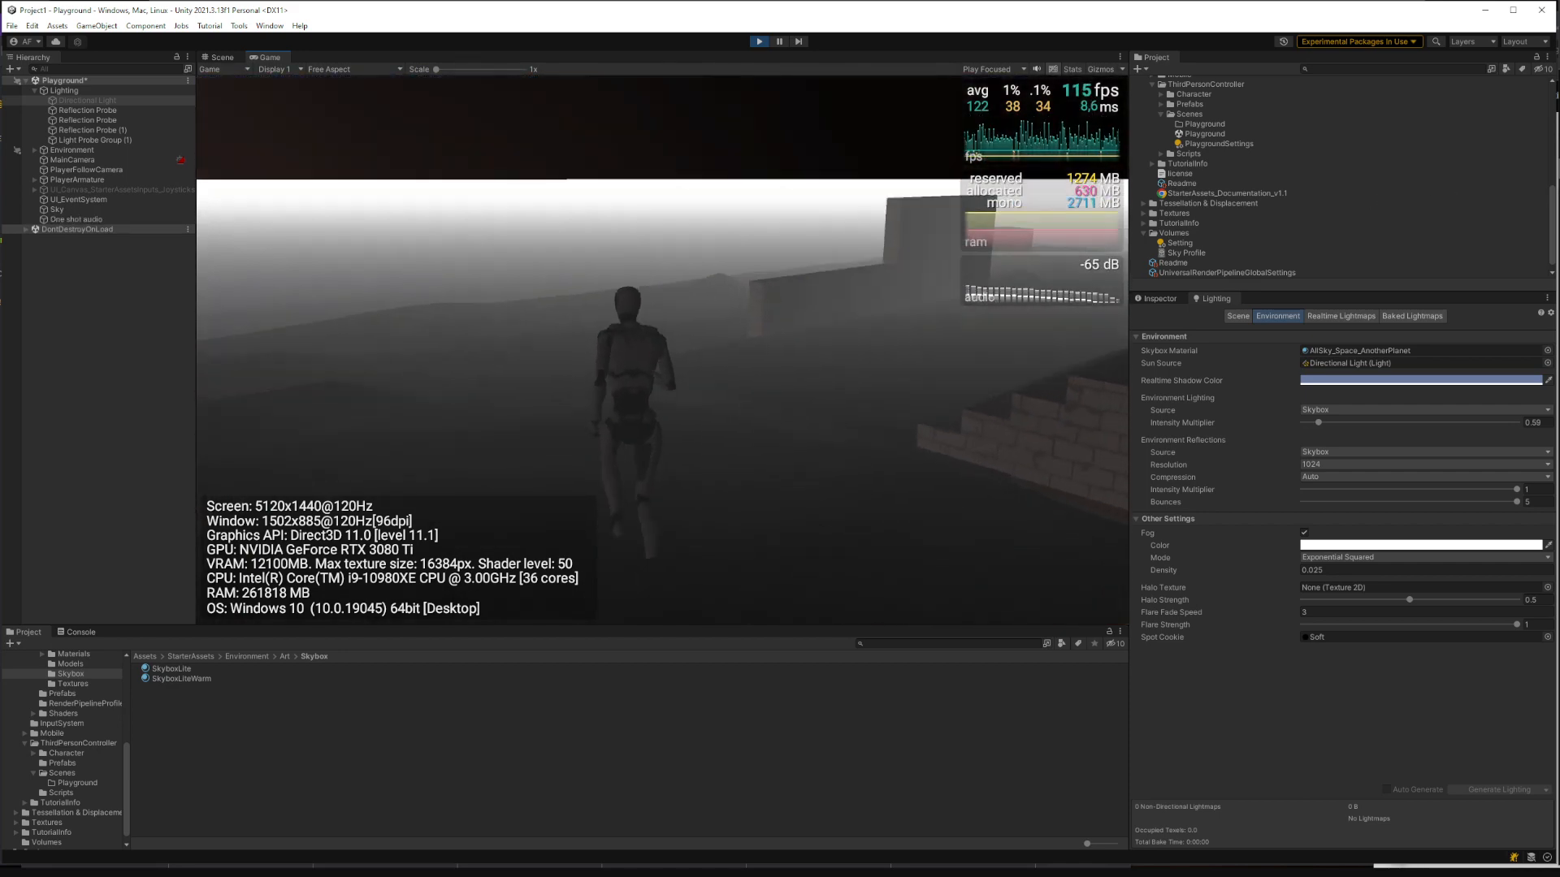
Step: Activate the Directional Light in play mode, run around the stairs and through the building to compare the fog, and stop play mode
key("super")
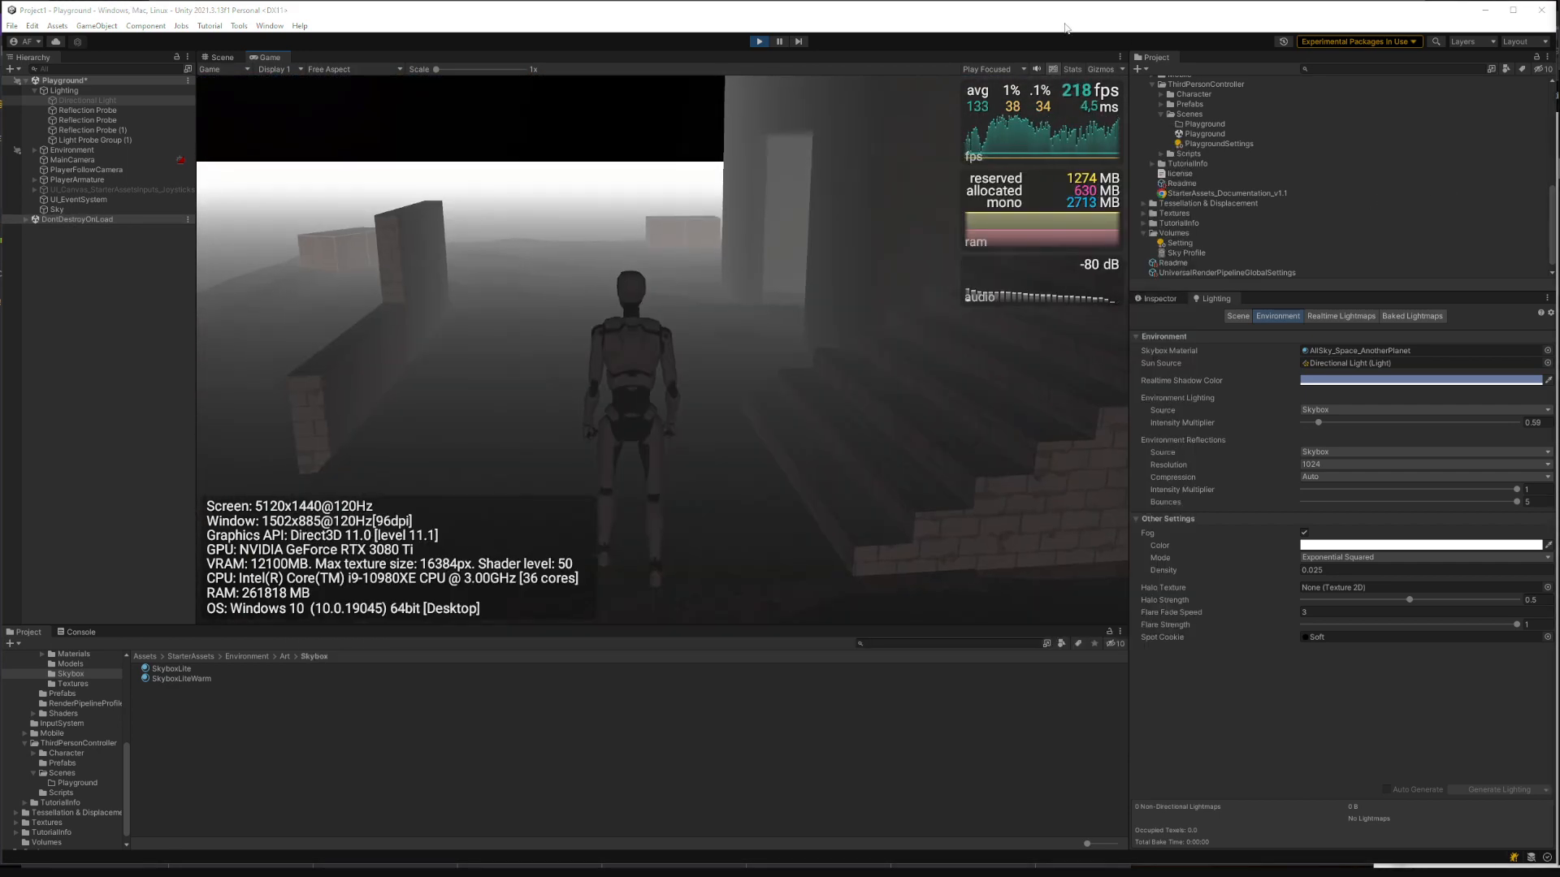
left_click(1155, 299)
left_click(1162, 316)
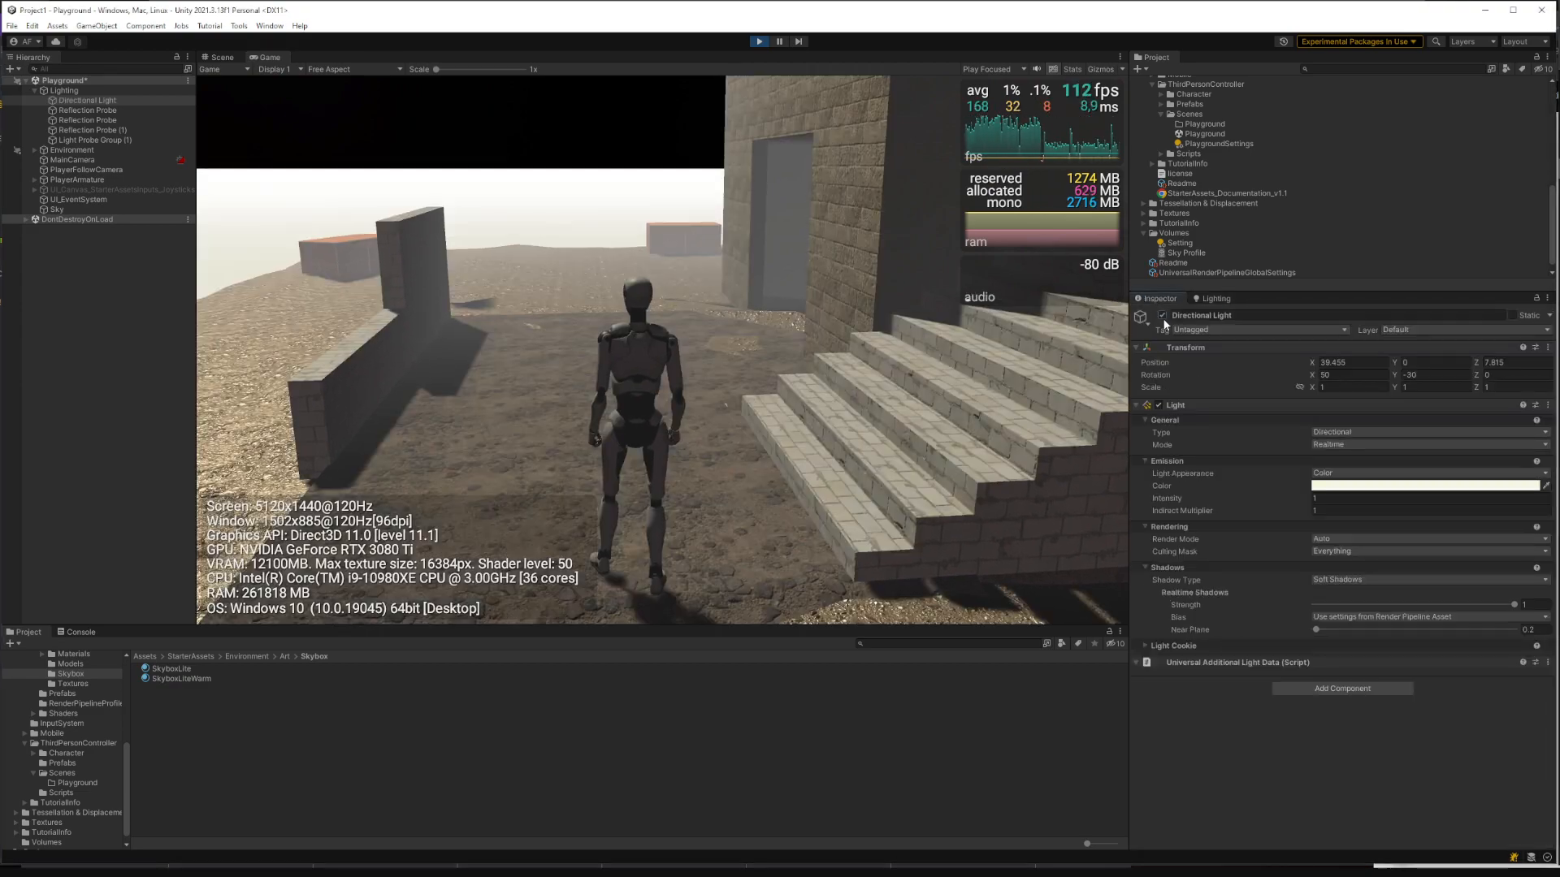
left_click(650, 260)
key("w")
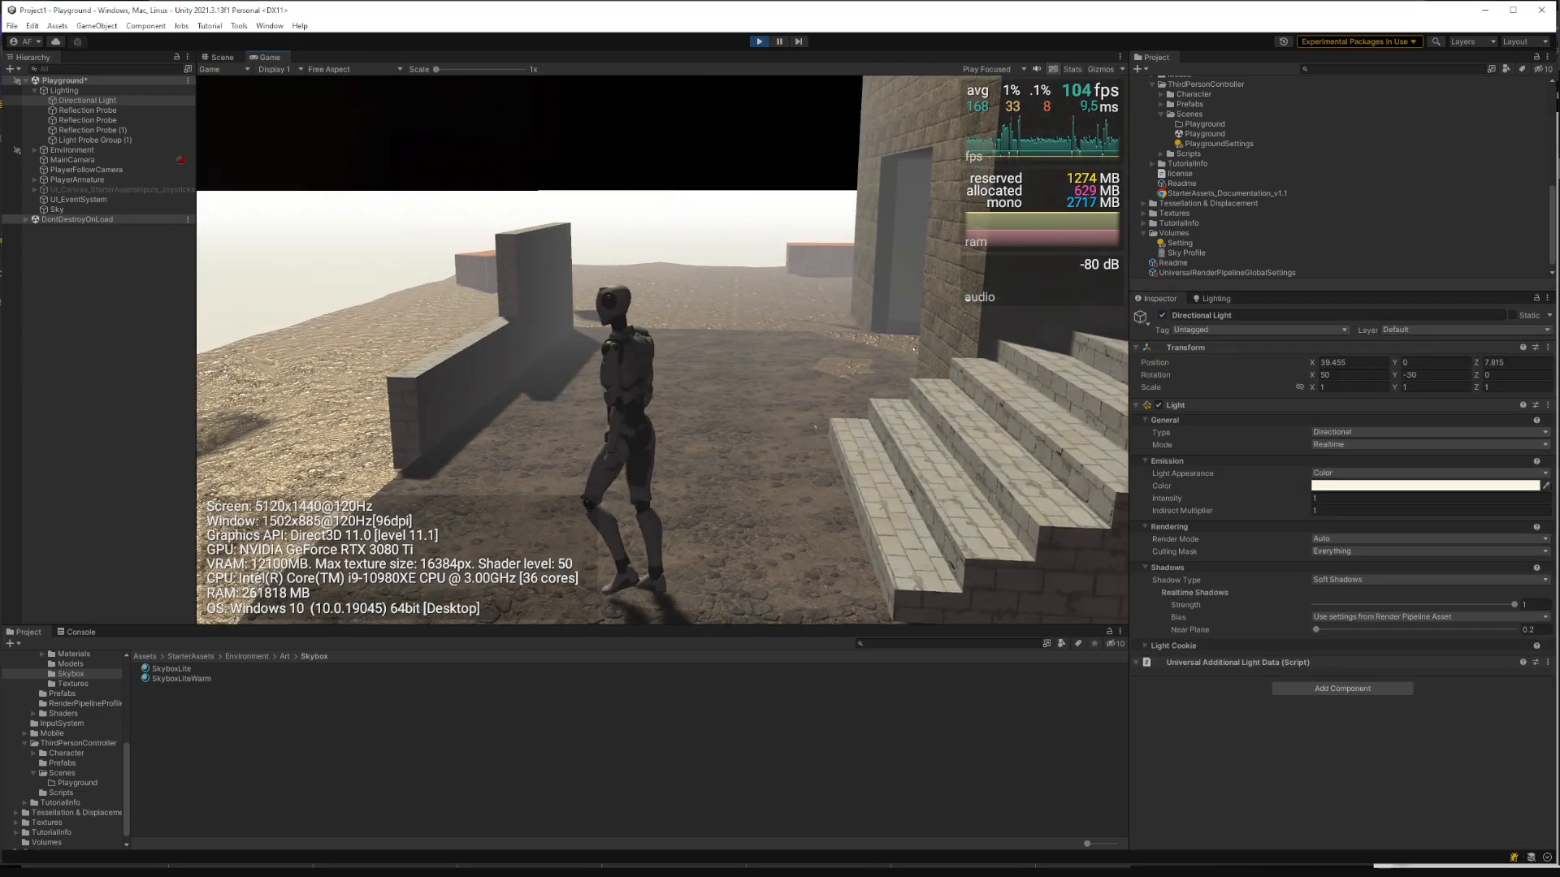
key("w")
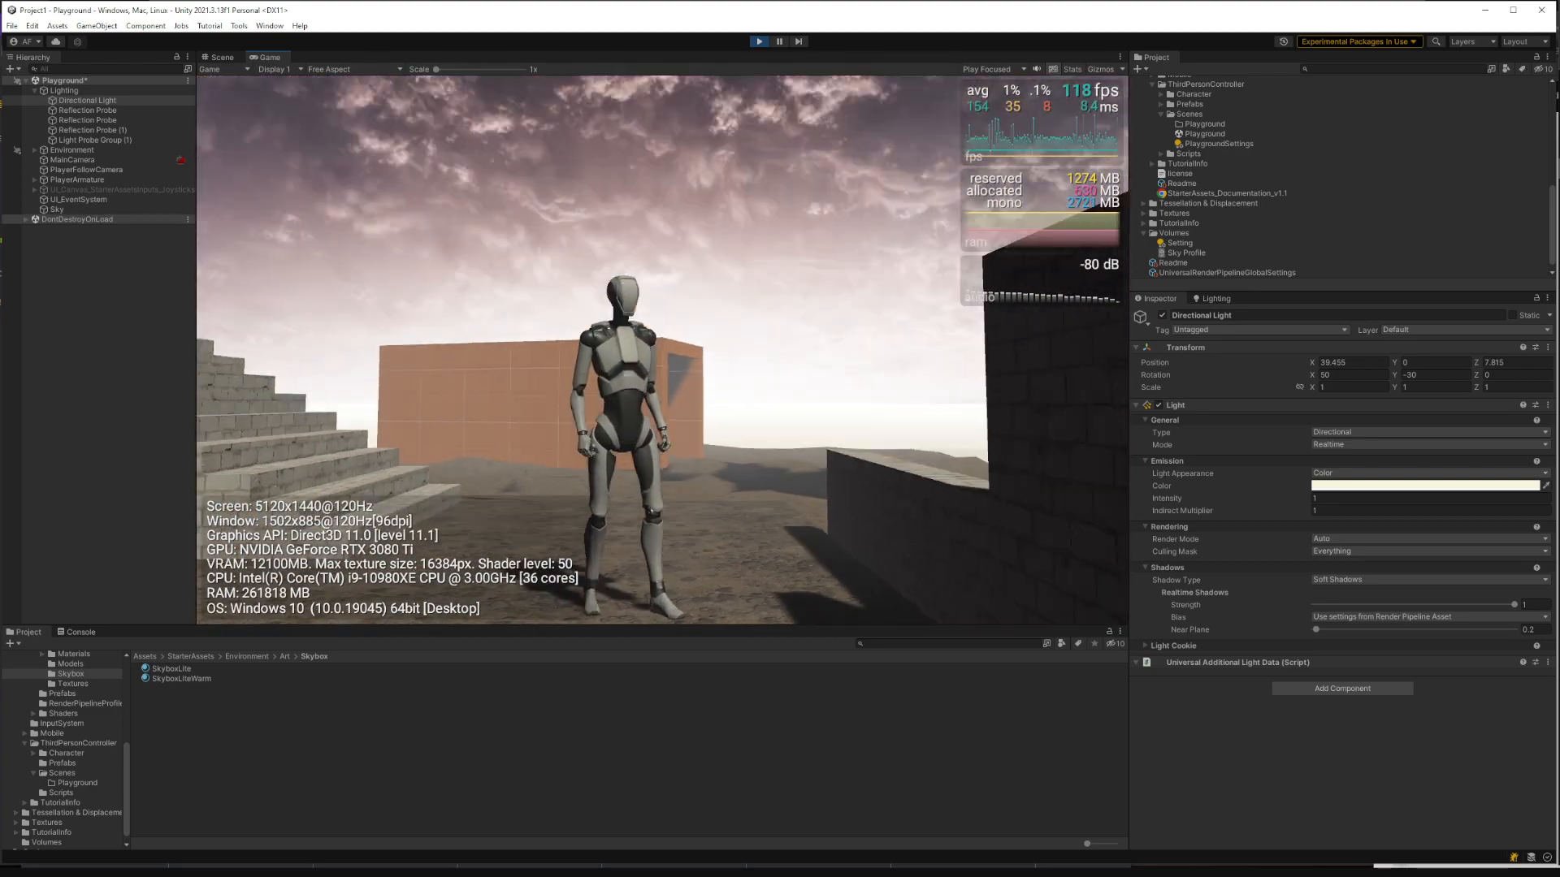
key("w")
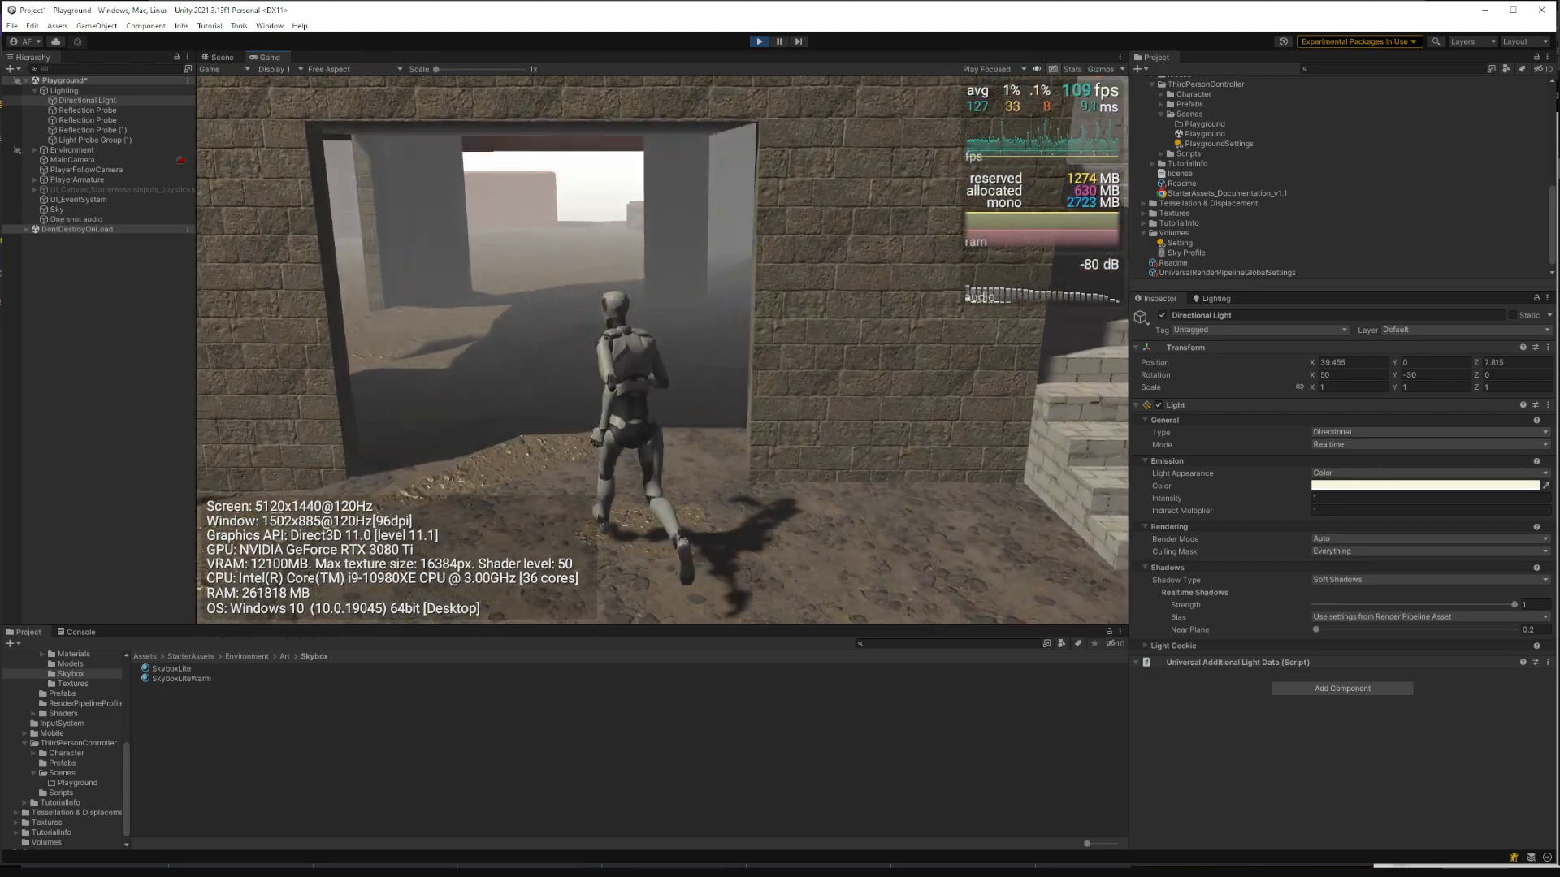
key("w")
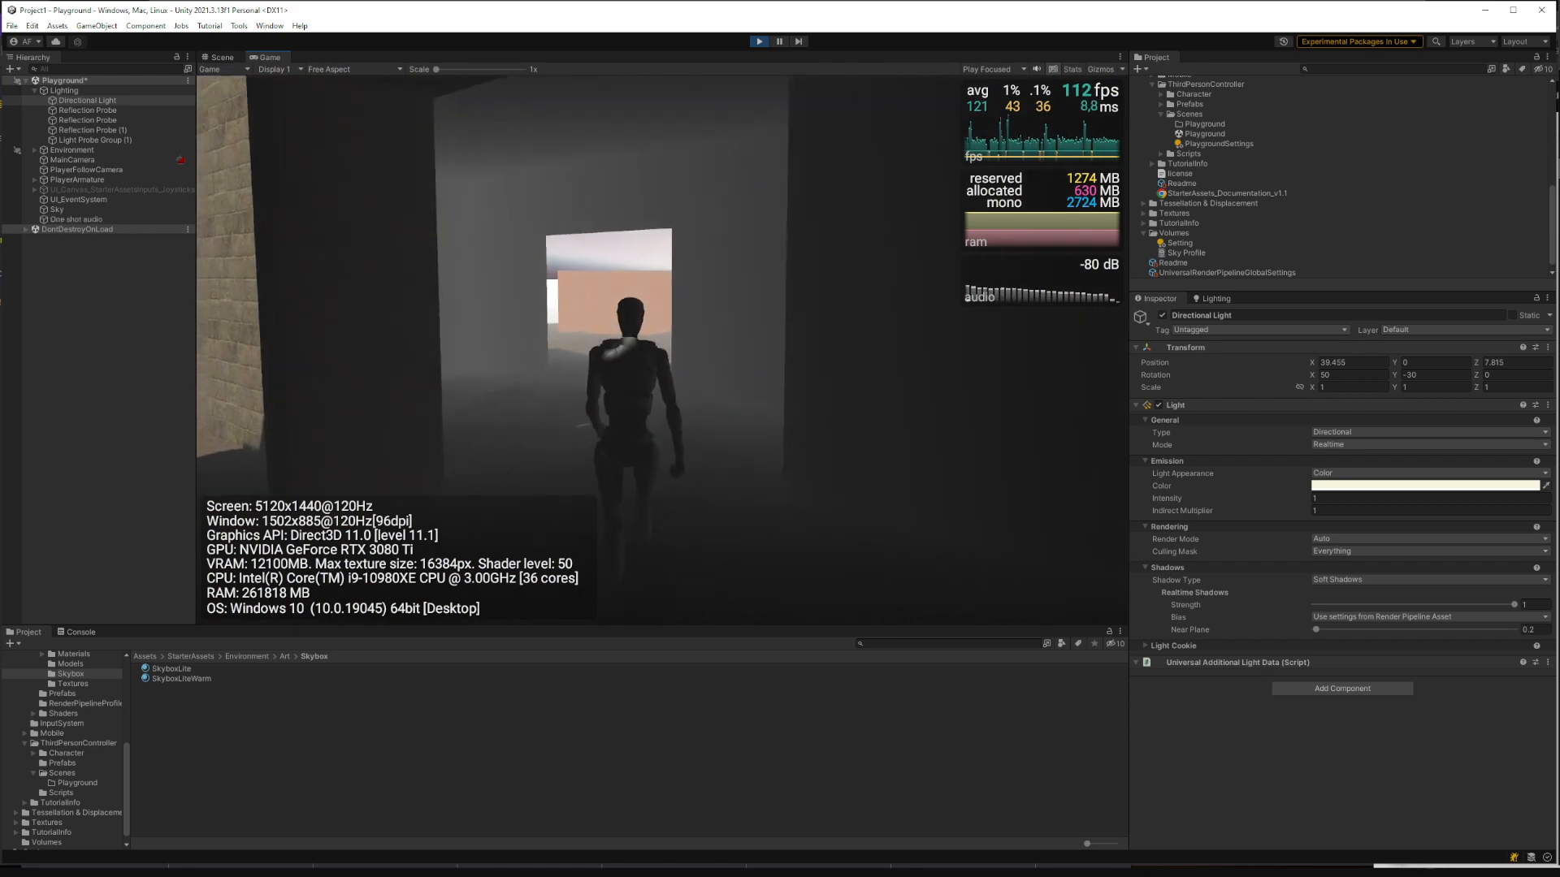
key("w")
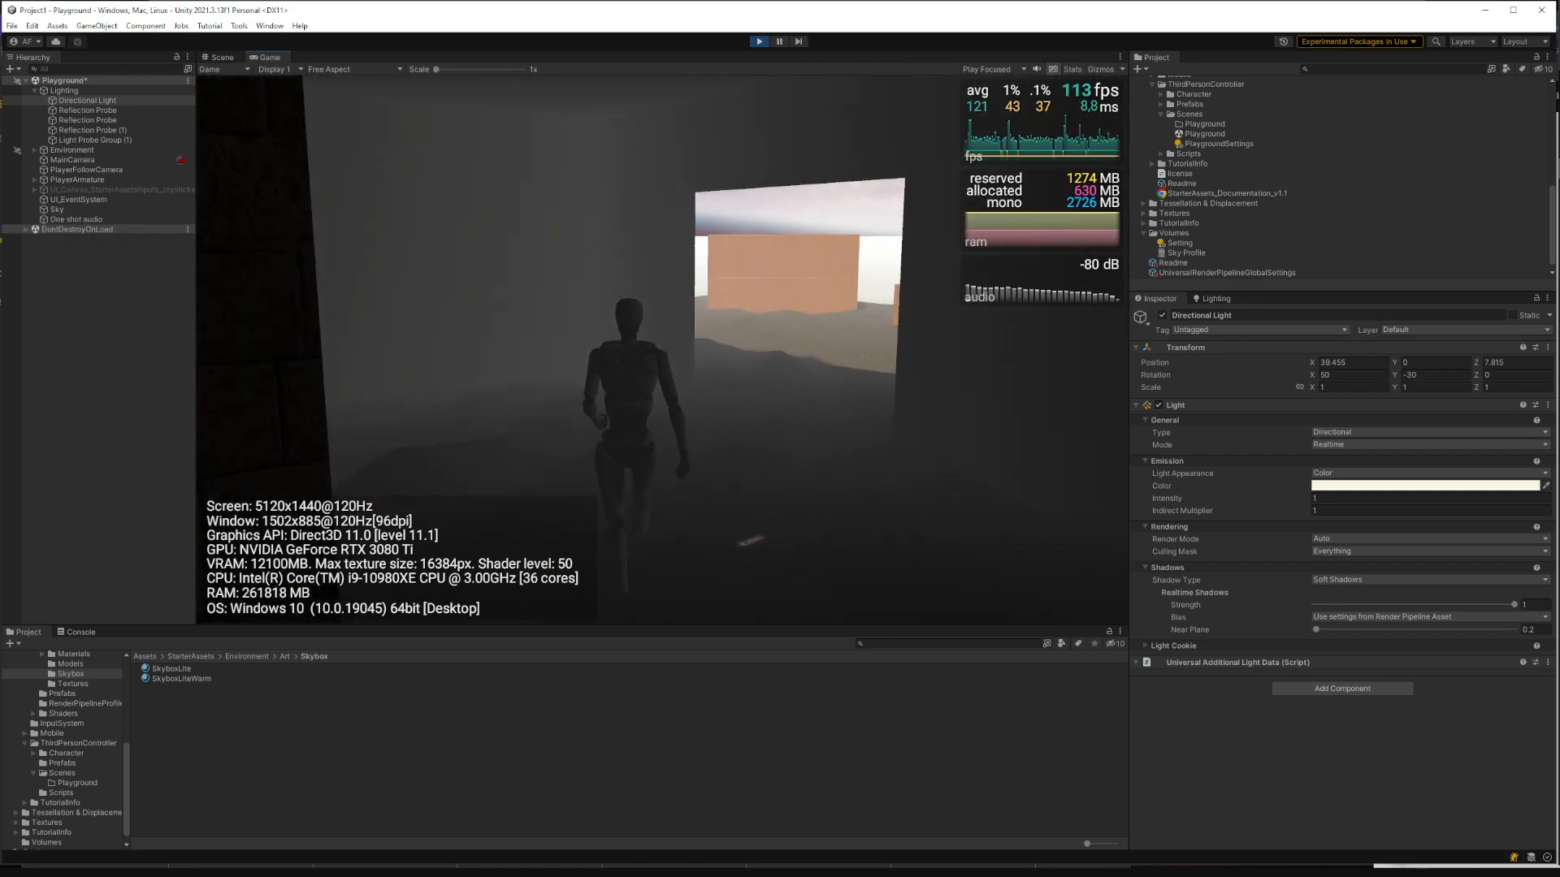
key("w")
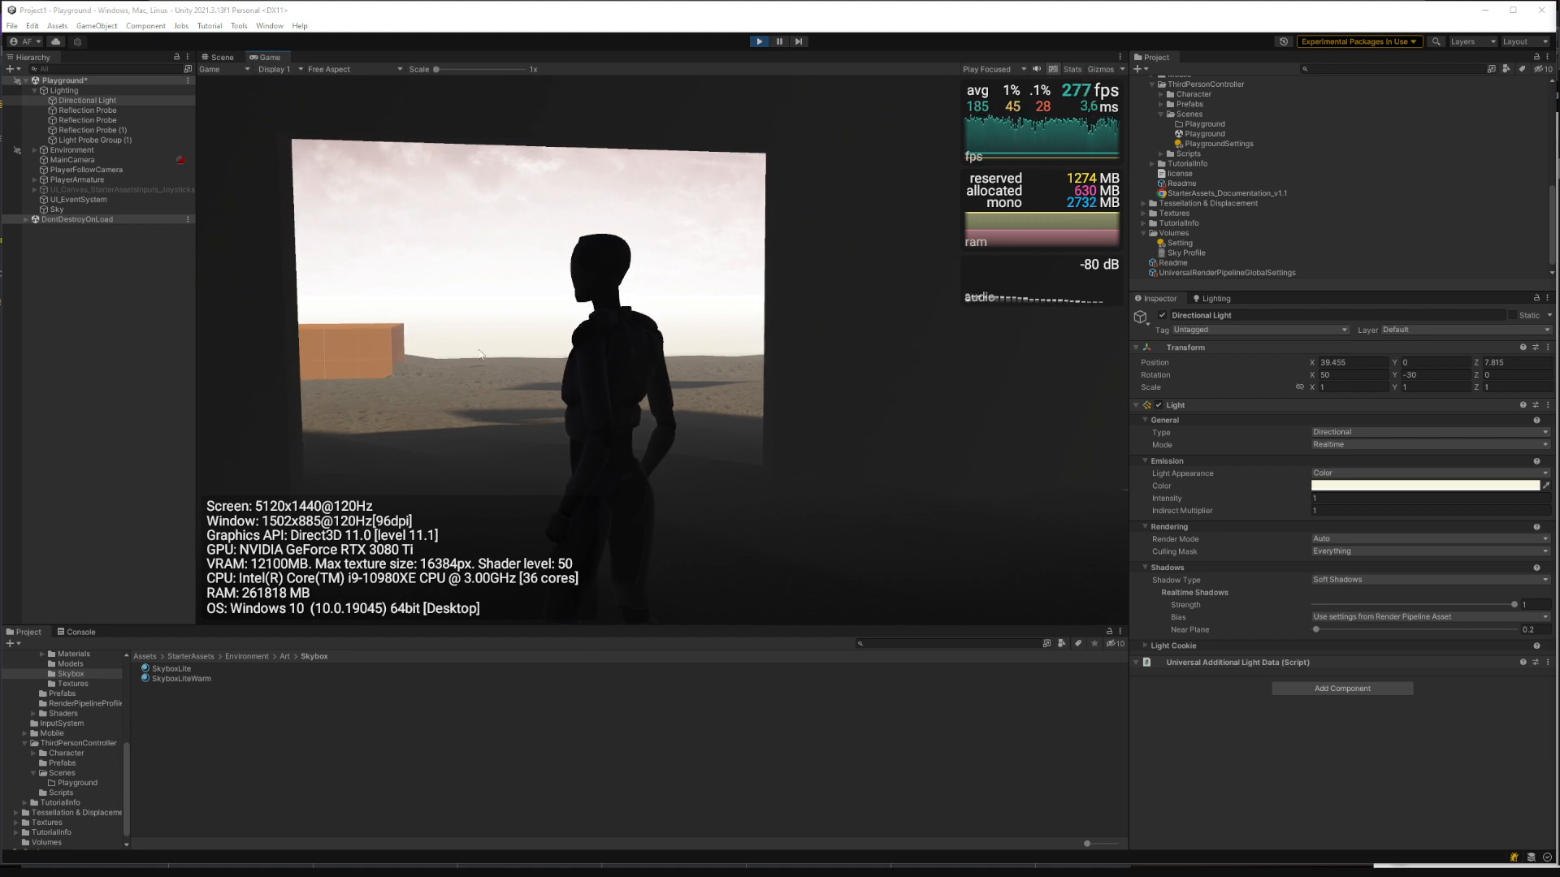
left_click(758, 42)
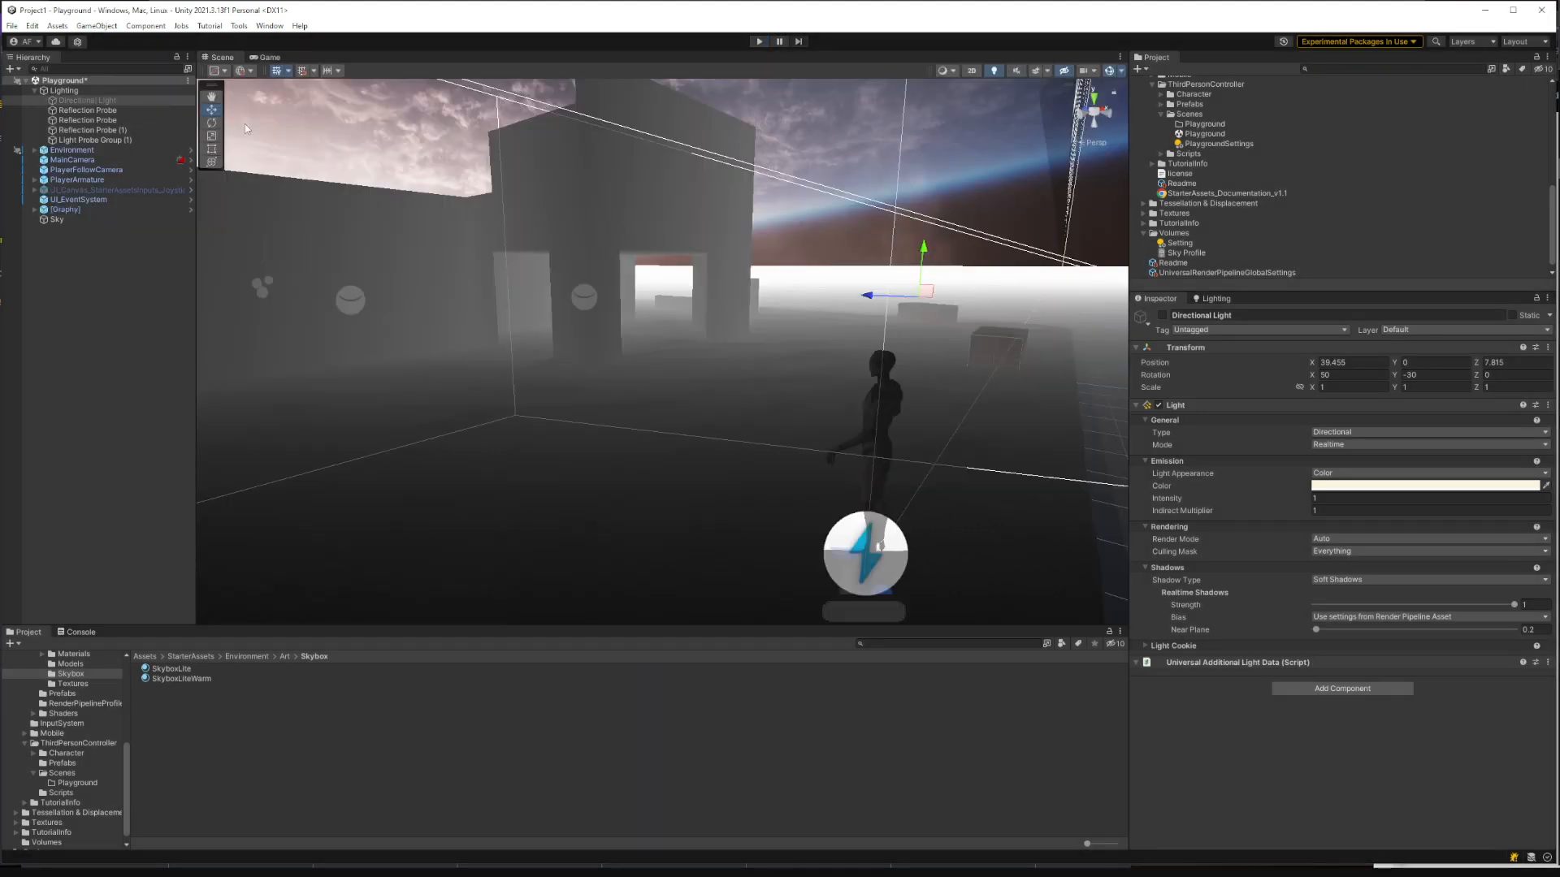
Step: Activate the Directional Light in the scene and review its available light types, keeping Directional
left_click(1161, 316)
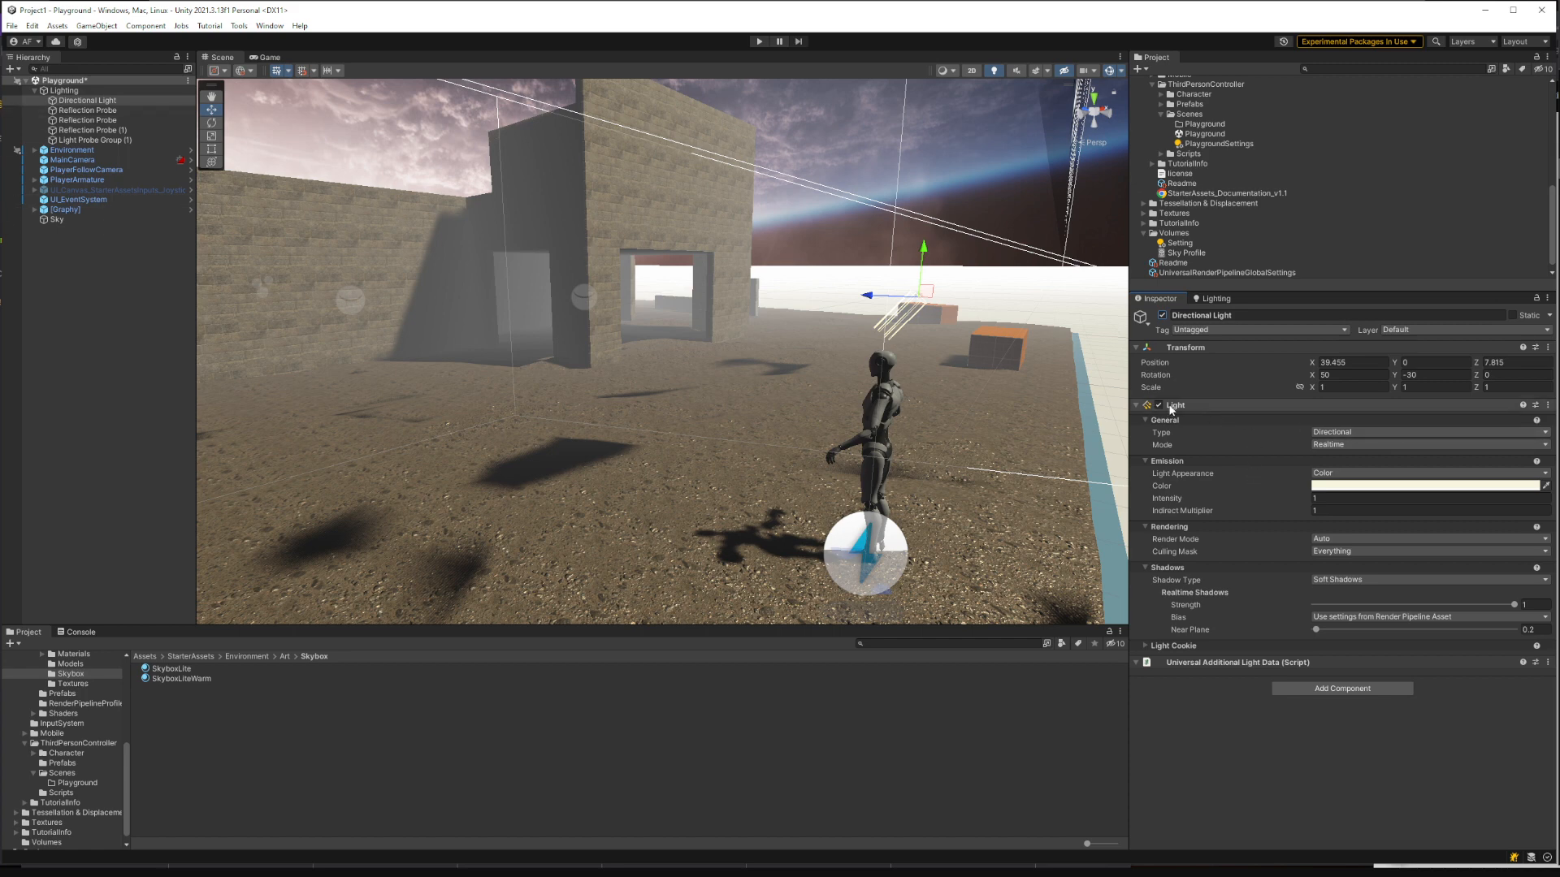
left_click(1329, 433)
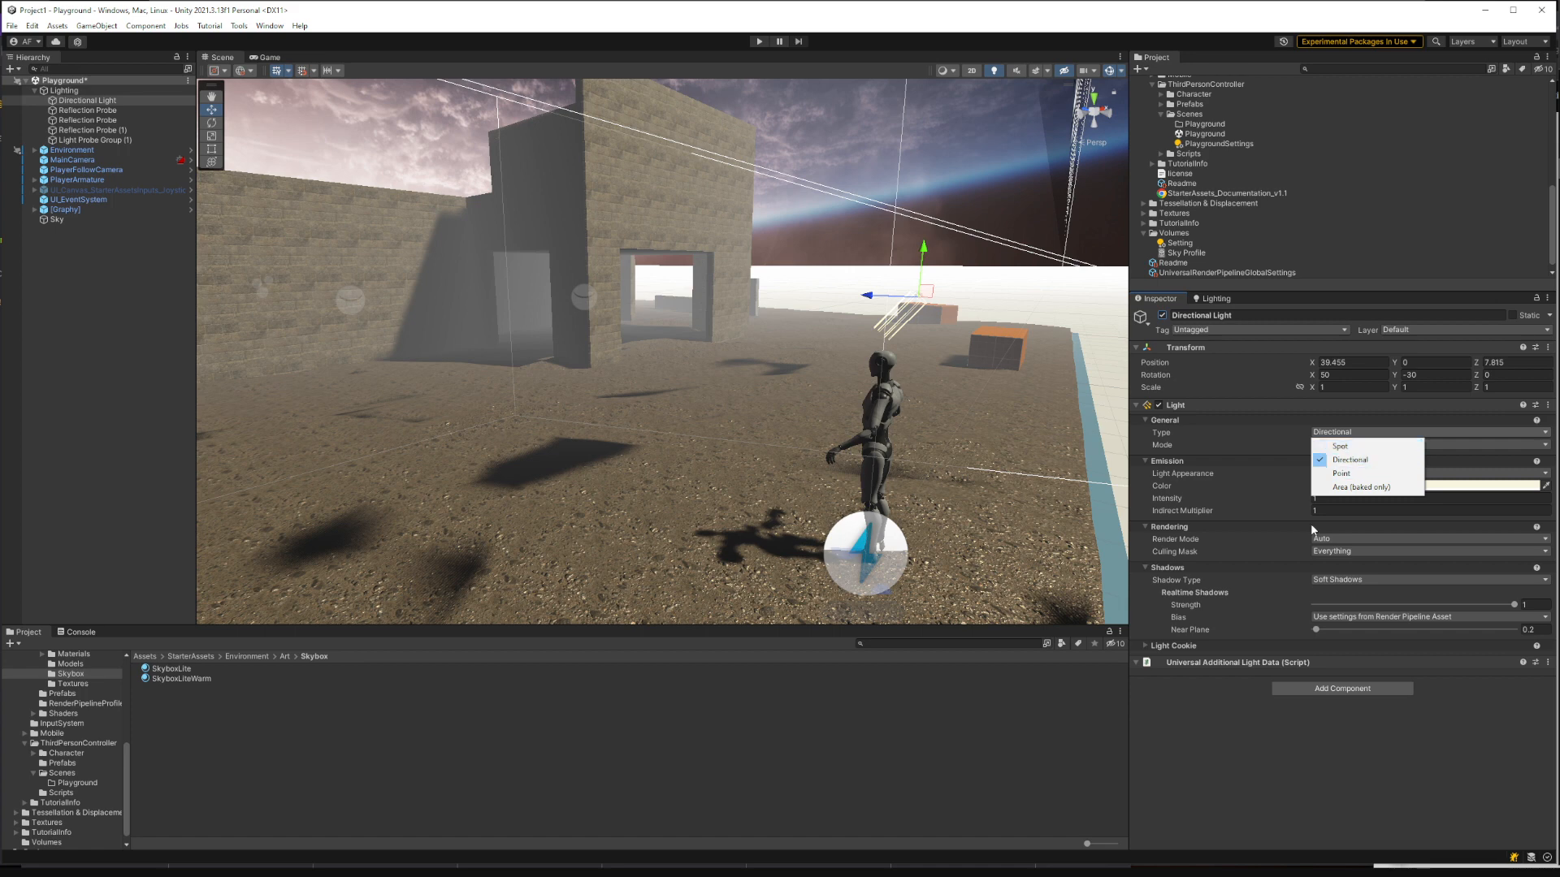
left_click(1204, 737)
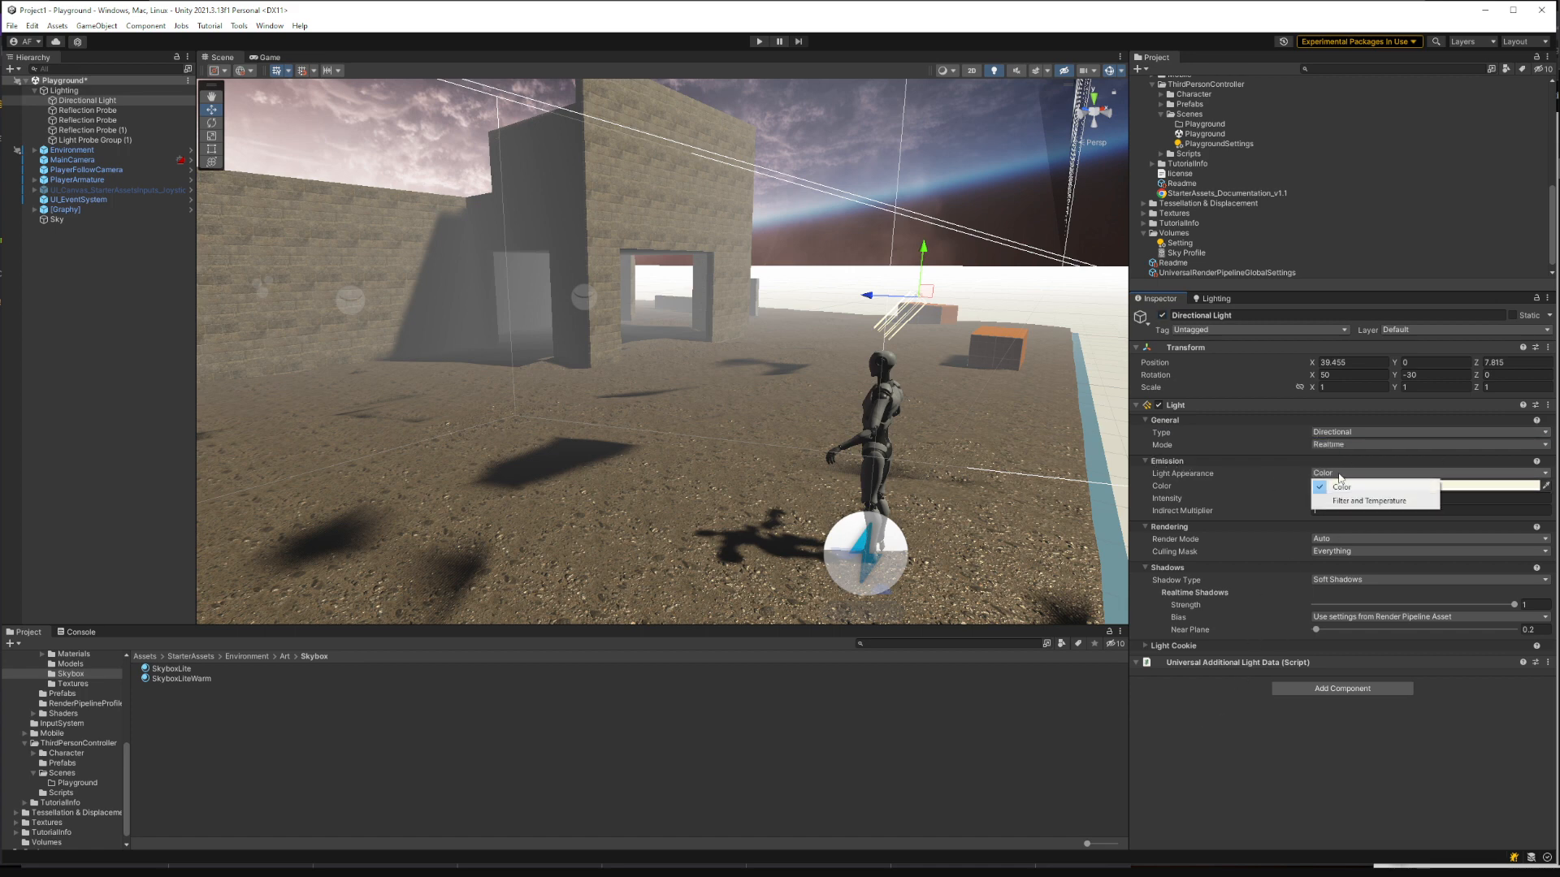
Step: Try dark red and green as the Directional Light's color
left_click(1472, 491)
mouse_move(1537, 563)
left_mouse_down()
mouse_move(1544, 608)
mouse_move(1547, 578)
mouse_move(1521, 555)
mouse_move(1537, 589)
mouse_move(1544, 567)
mouse_move(1555, 586)
left_mouse_up()
left_click_drag(1527, 695, 1501, 696)
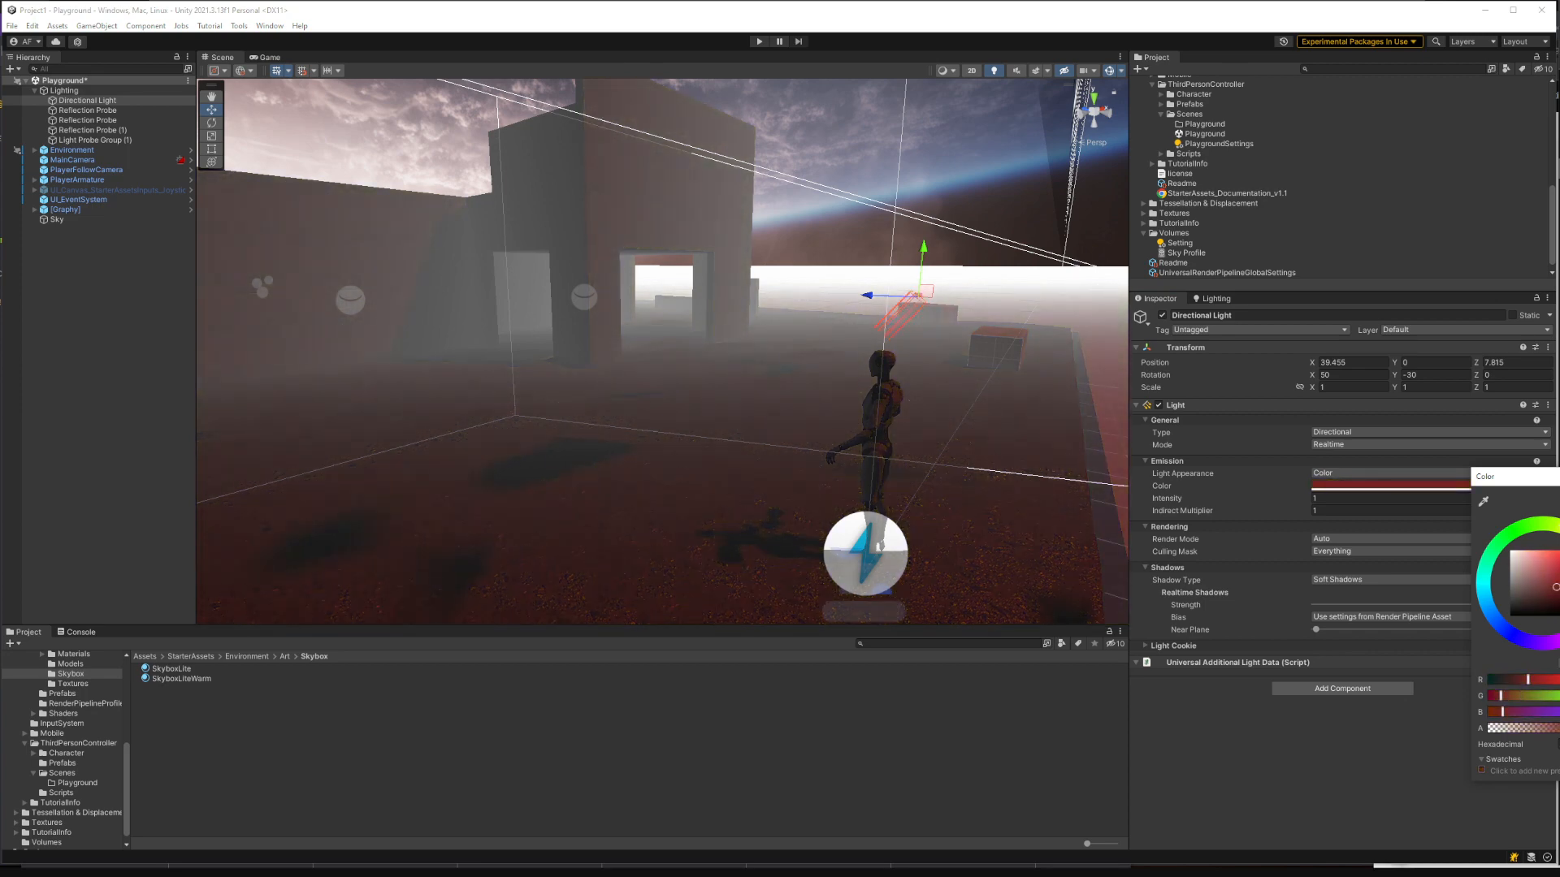
left_click_drag(1559, 569, 1558, 527)
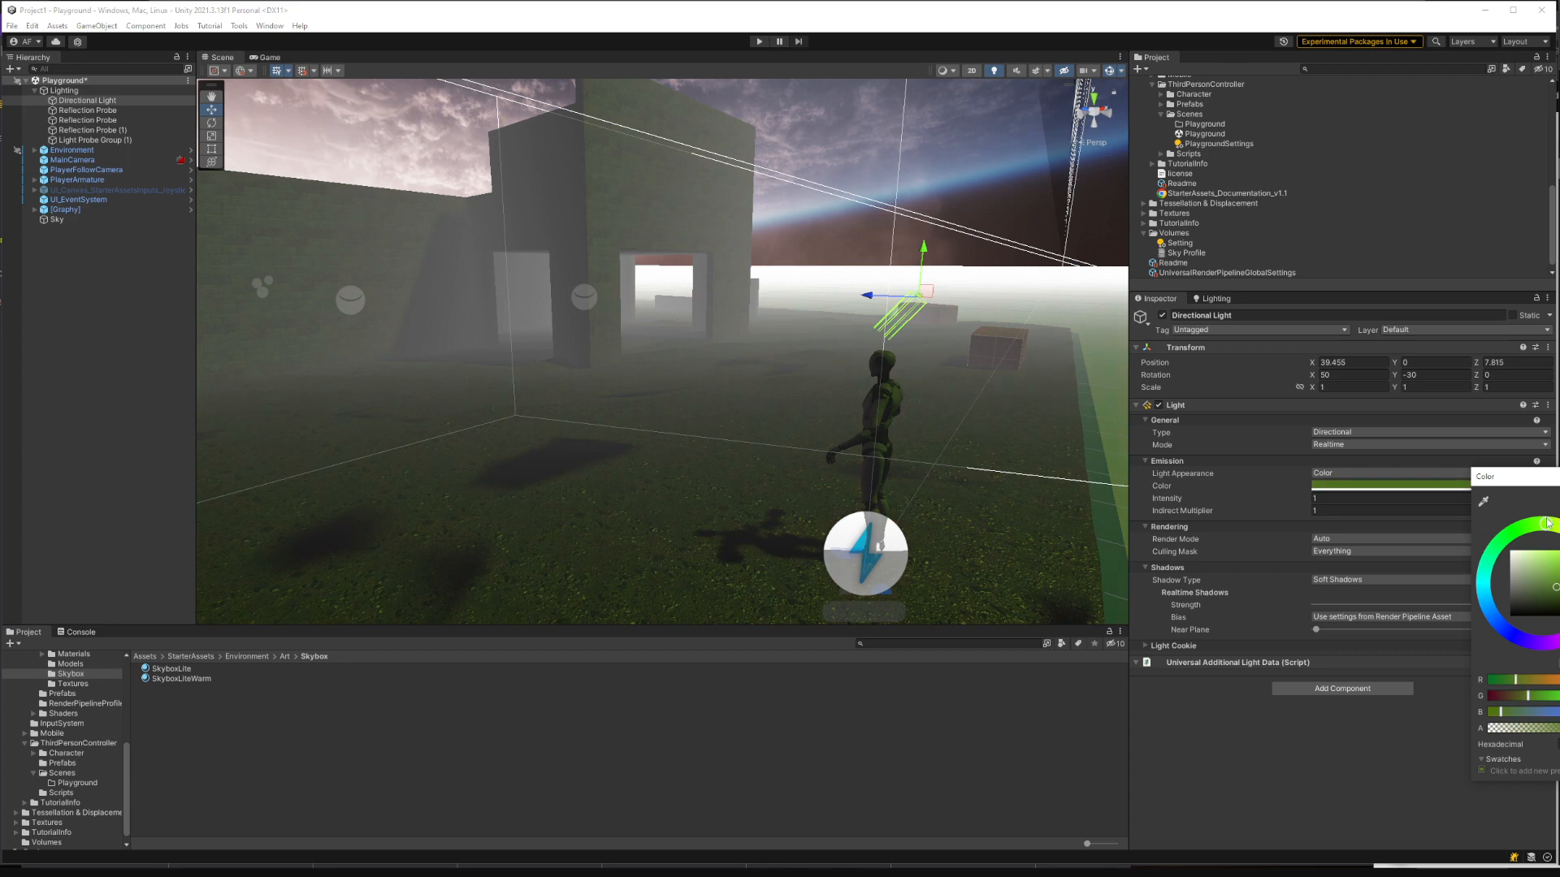
Step: Set the Directional Light's appearance to Filter and Temperature, with a white filter and a temperature of 7470 Kelvin
left_click(1357, 473)
left_click(1344, 502)
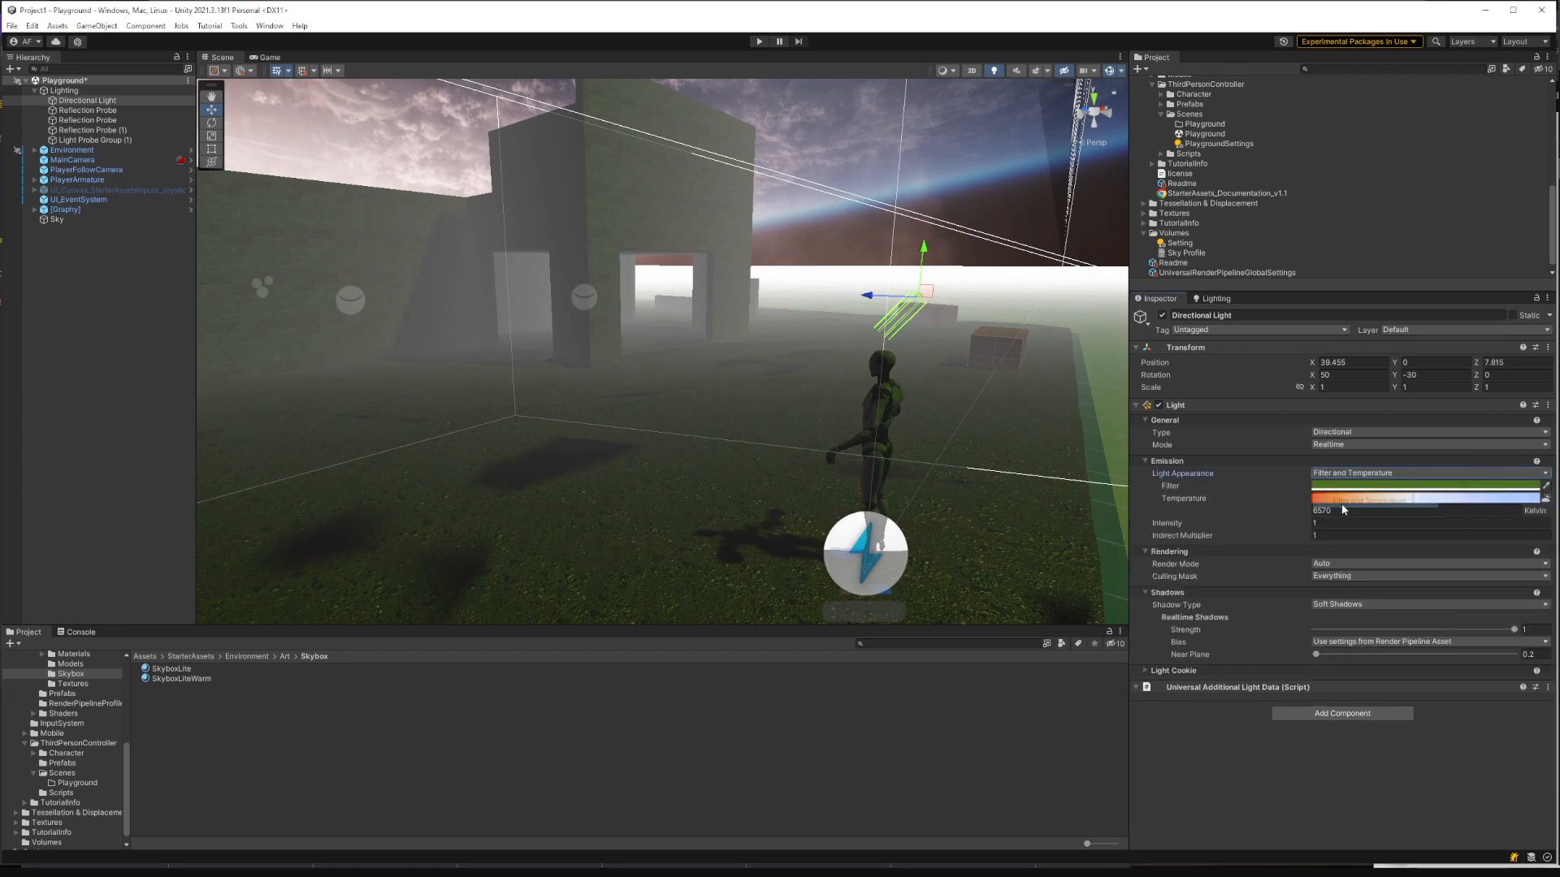
left_click(1341, 486)
mouse_move(1419, 568)
left_mouse_down()
mouse_move(1371, 537)
mouse_move(1377, 503)
mouse_move(1489, 513)
mouse_move(1321, 499)
mouse_move(1476, 513)
left_mouse_up()
left_click(1262, 748)
left_click_drag(1424, 512, 1537, 514)
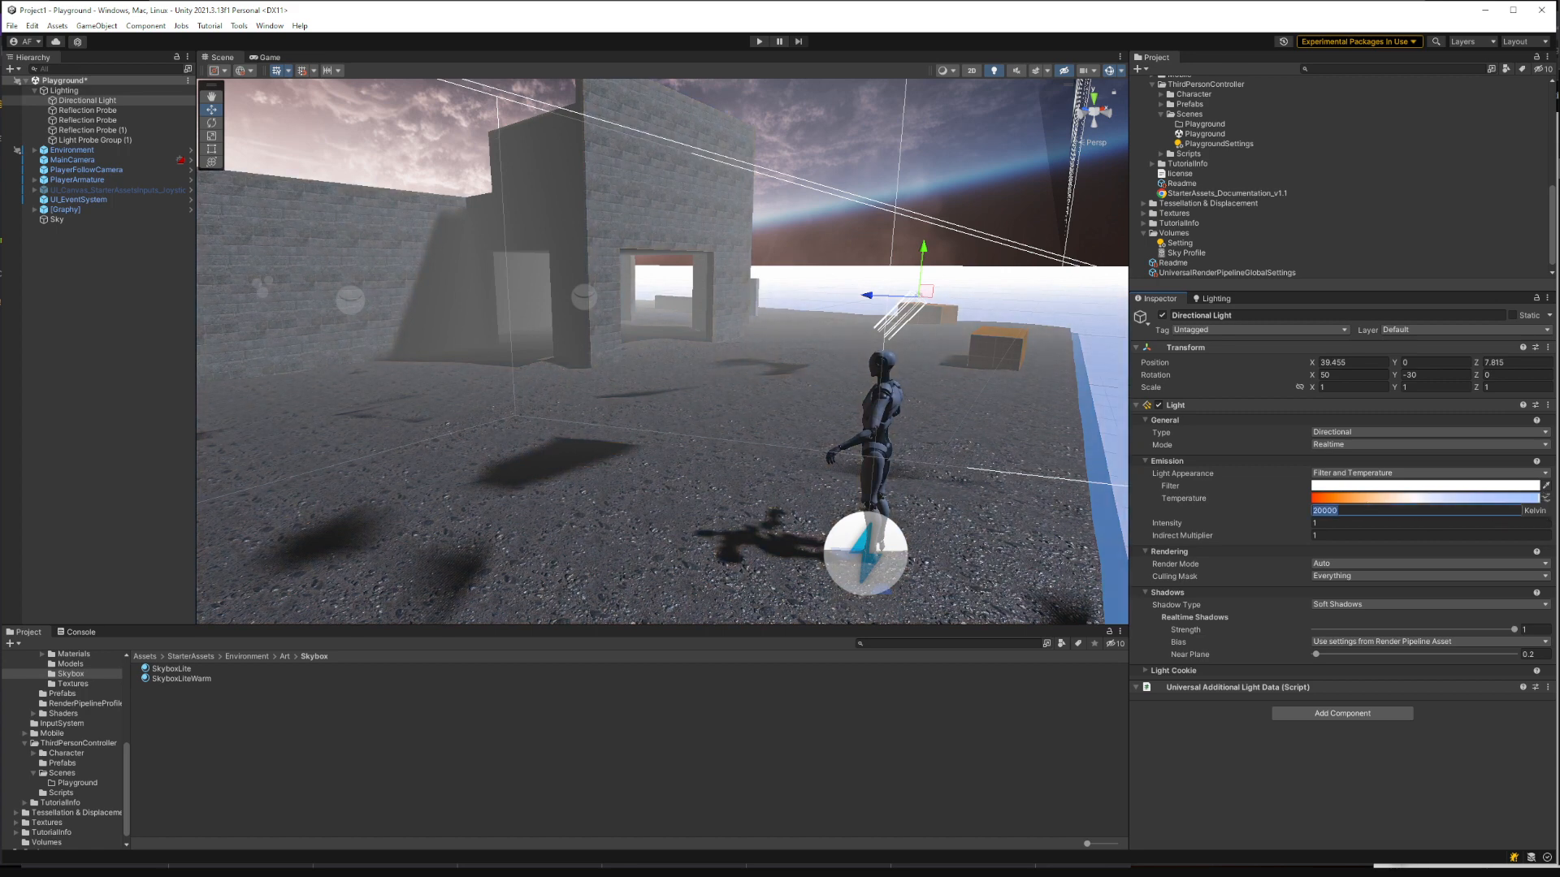
left_click(1397, 509)
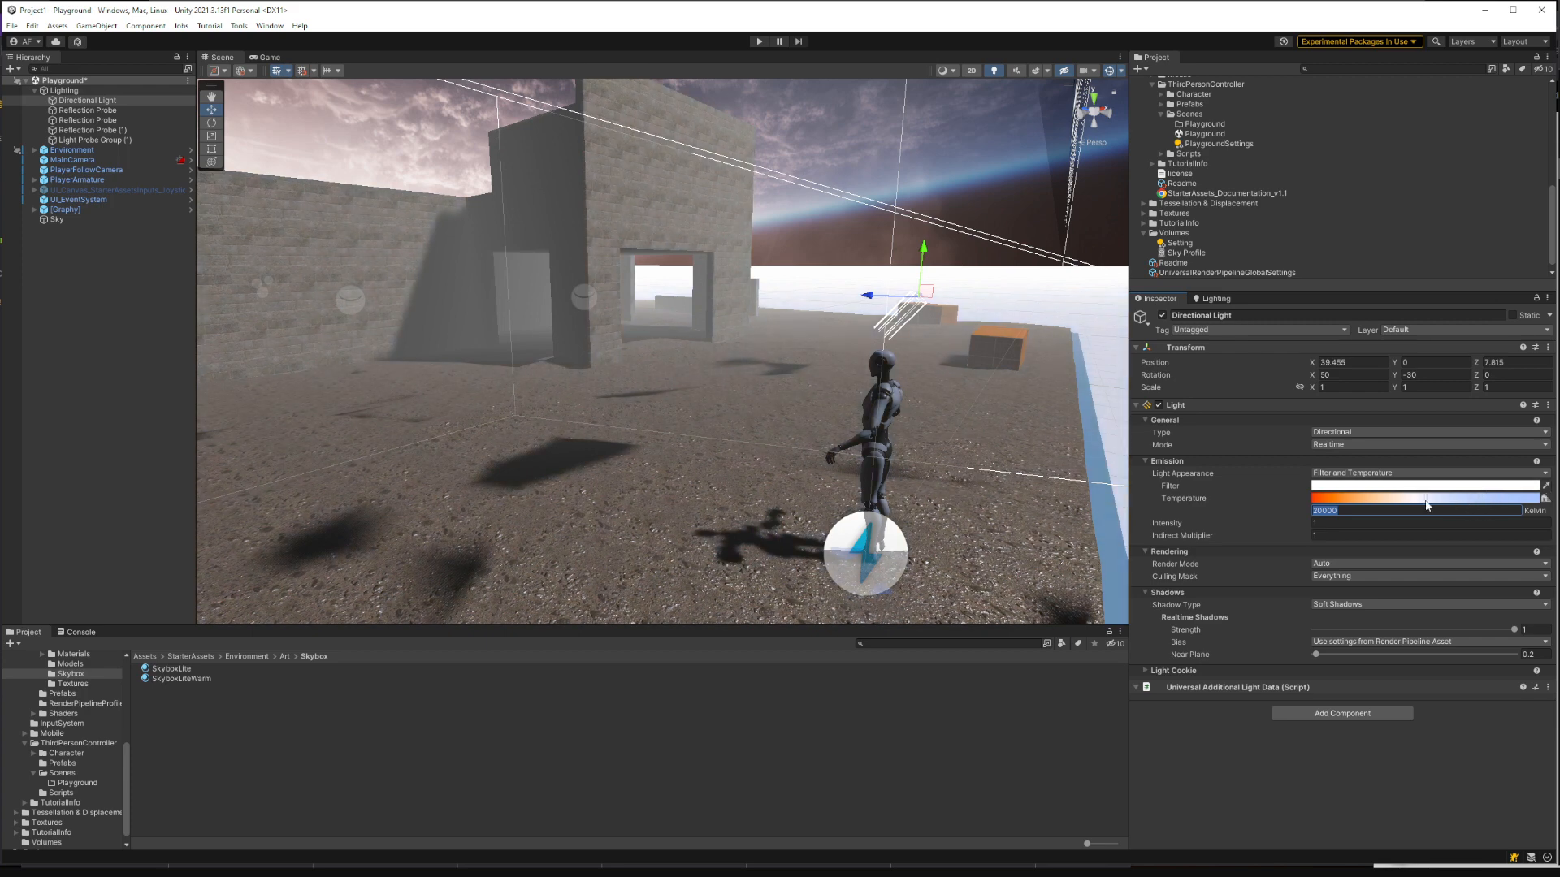
Step: Set the Directional Light's intensity to 0.3 and its indirect multiplier to 0.81
mouse_move(1310, 524)
left_mouse_down()
mouse_move(1292, 528)
mouse_move(1342, 542)
mouse_move(1284, 537)
mouse_move(1347, 526)
mouse_move(1304, 528)
left_mouse_up()
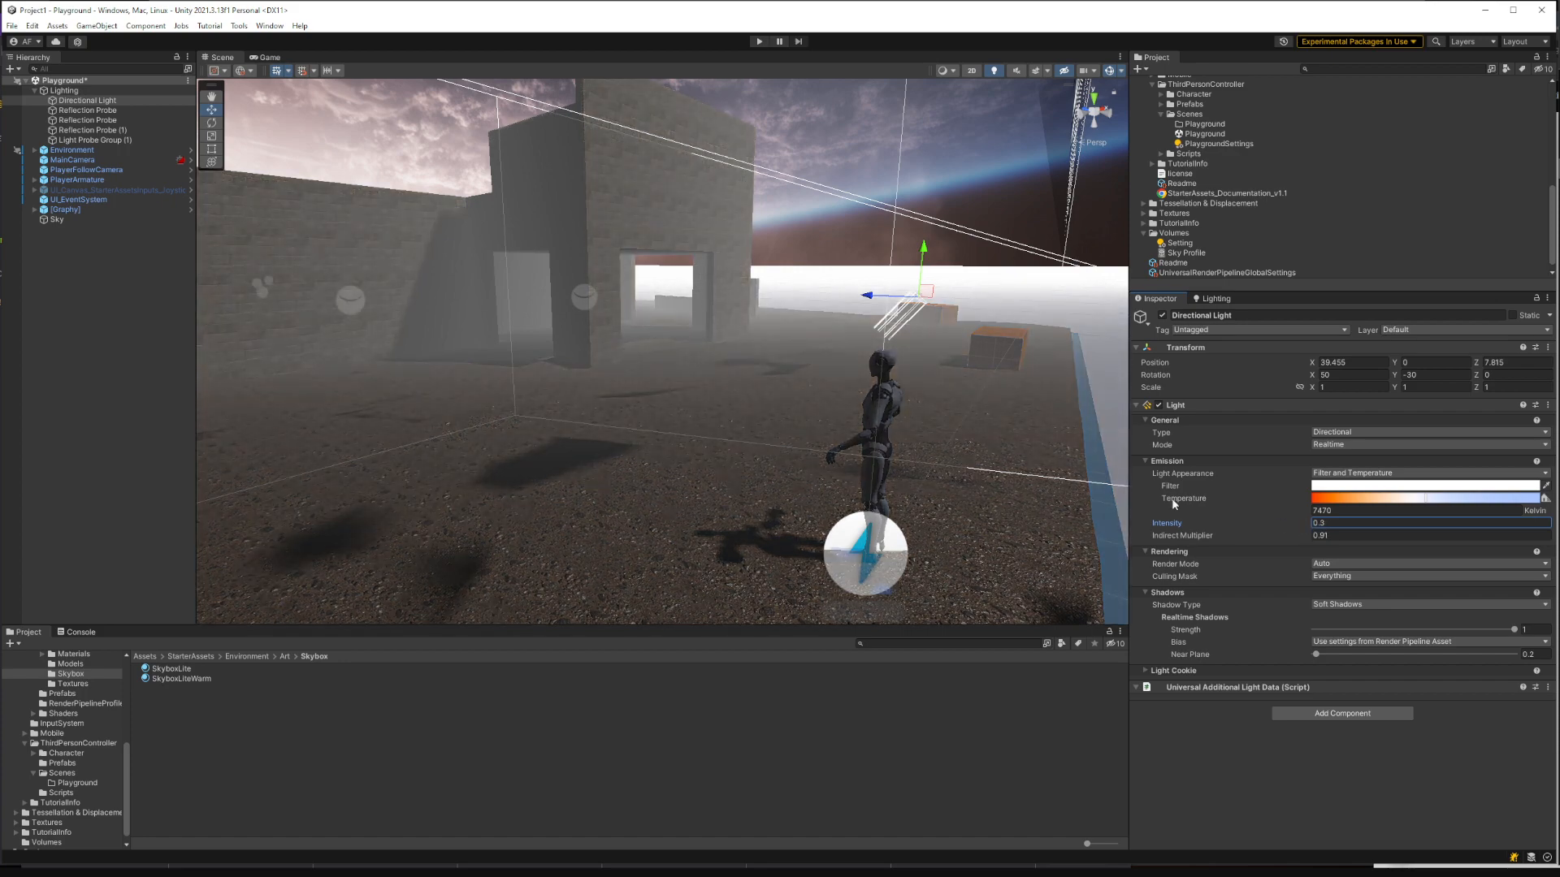
right_click_drag(967, 417, 1023, 448)
key("w")
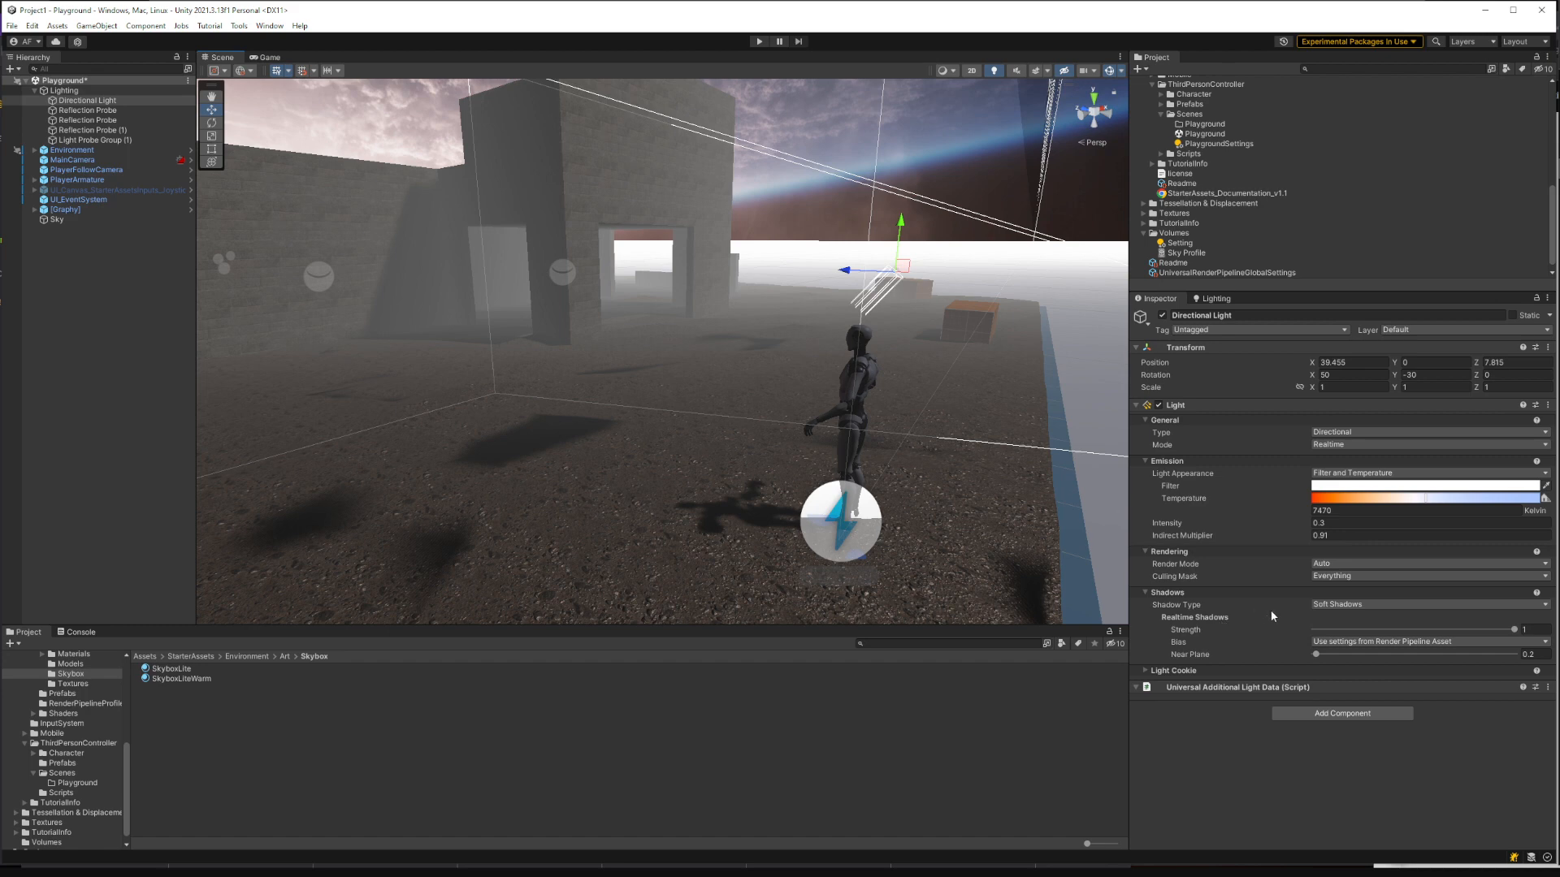
Step: Set the Directional Light's shadow type to No Shadows and inspect the ground around the character
left_click(1336, 606)
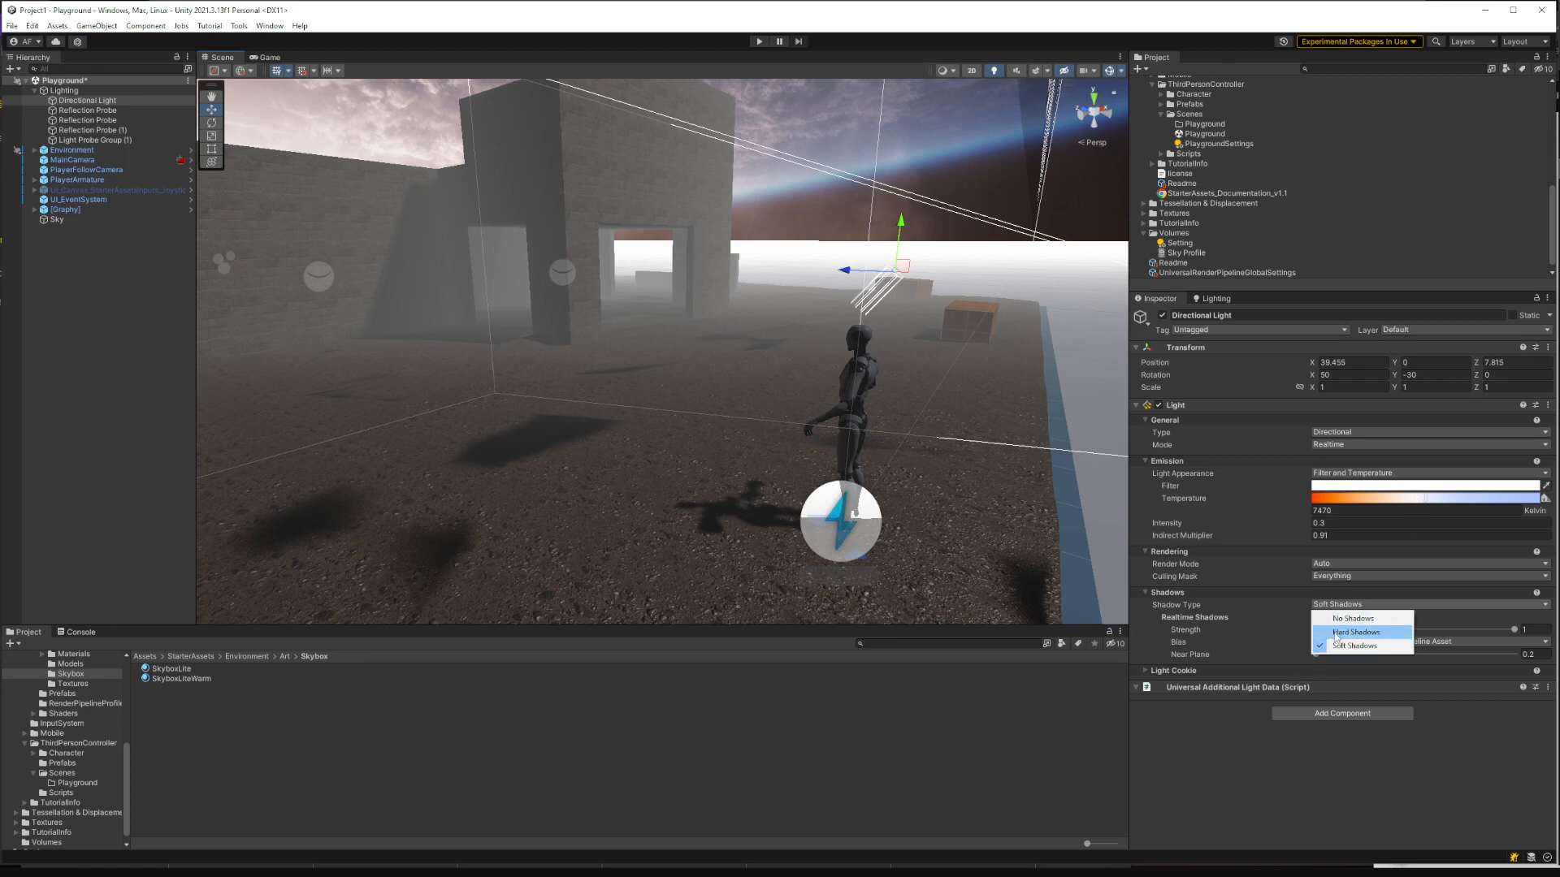
left_click(1191, 738)
left_click(1373, 604)
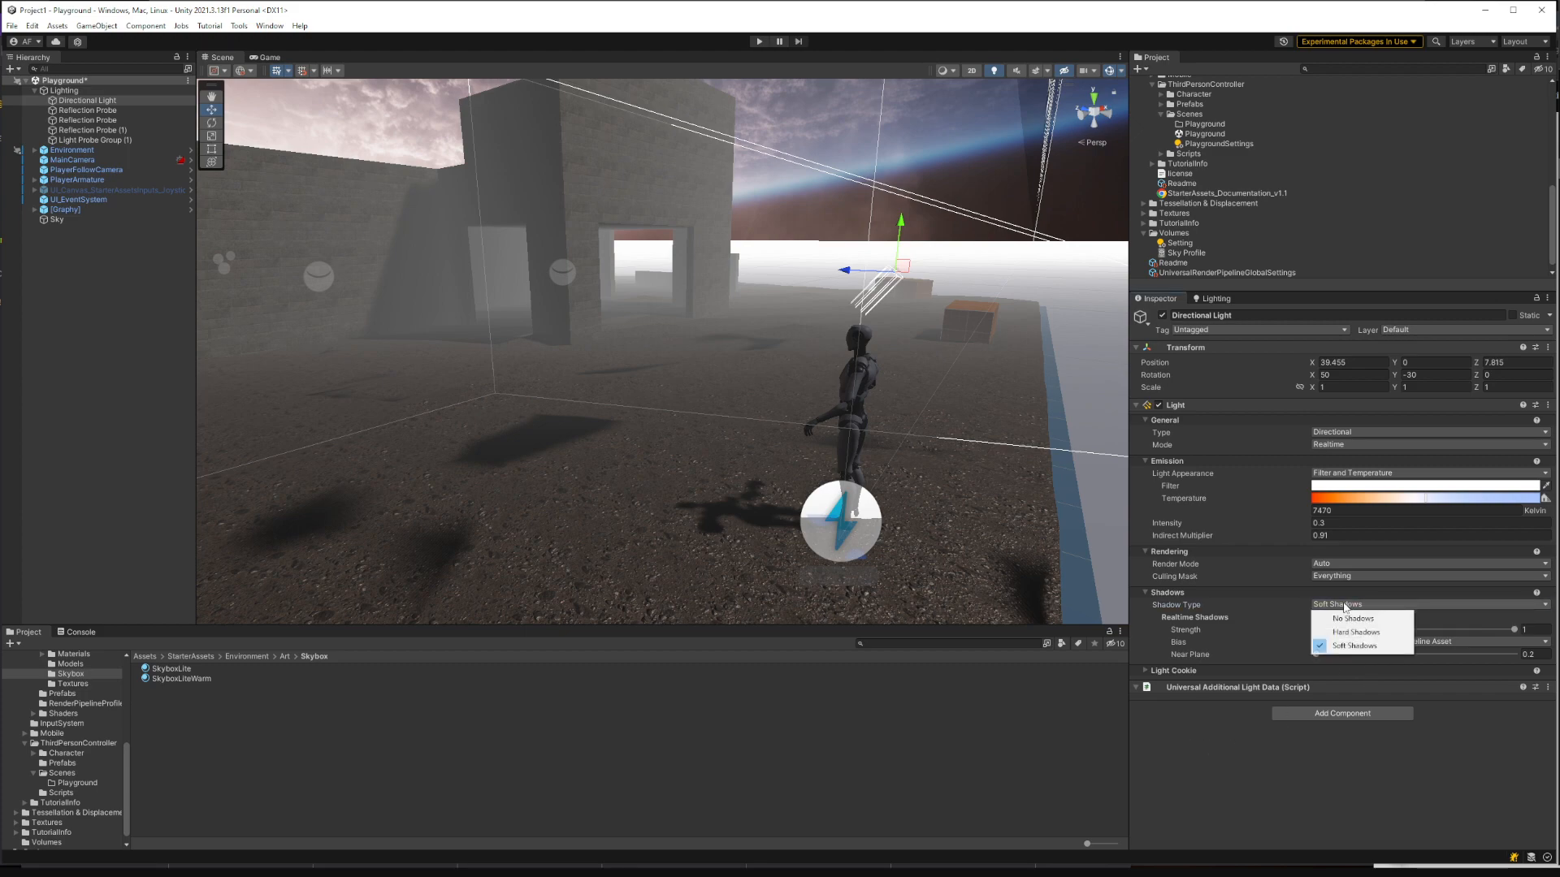
left_click(1349, 619)
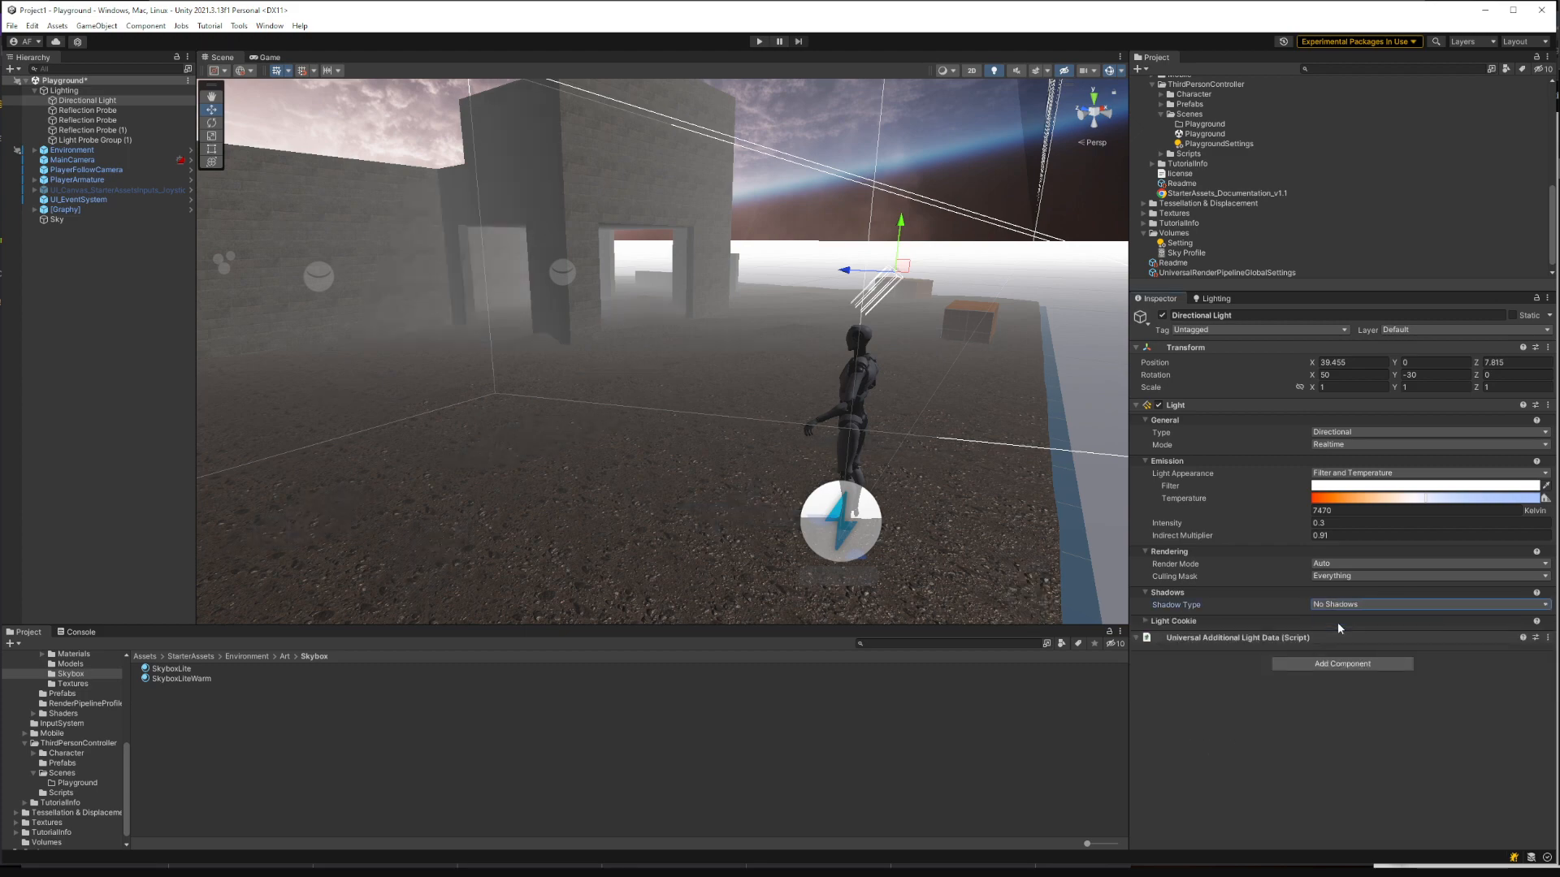
right_click_drag(1039, 539, 813, 390)
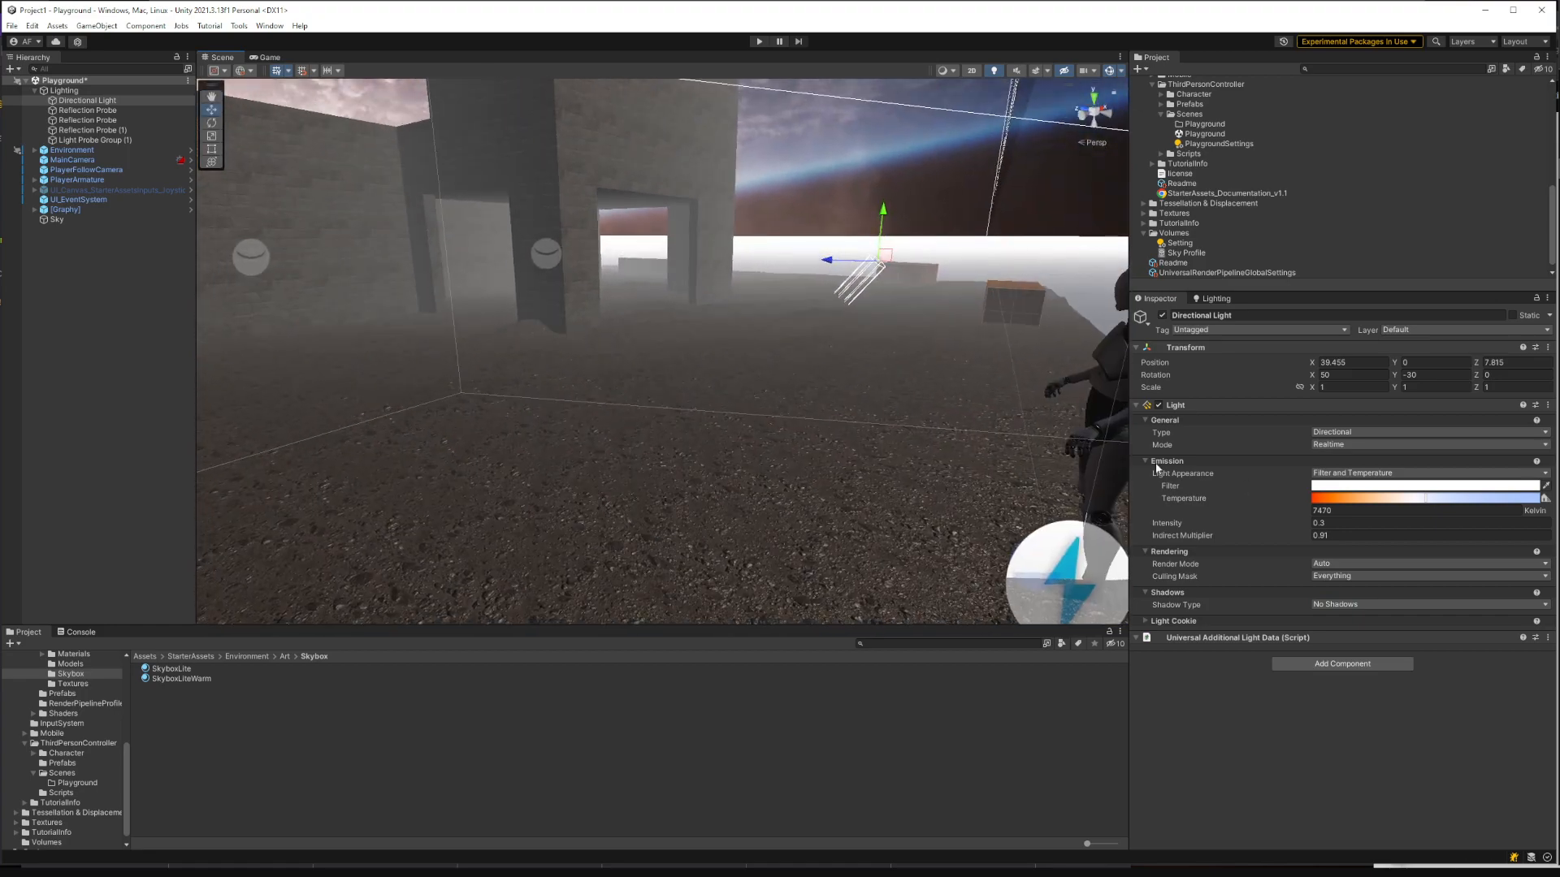
Step: Try Hard Shadows on the Directional Light, settle on Soft Shadows and inspect the shadows on the ground
left_click(1333, 605)
left_click(1343, 634)
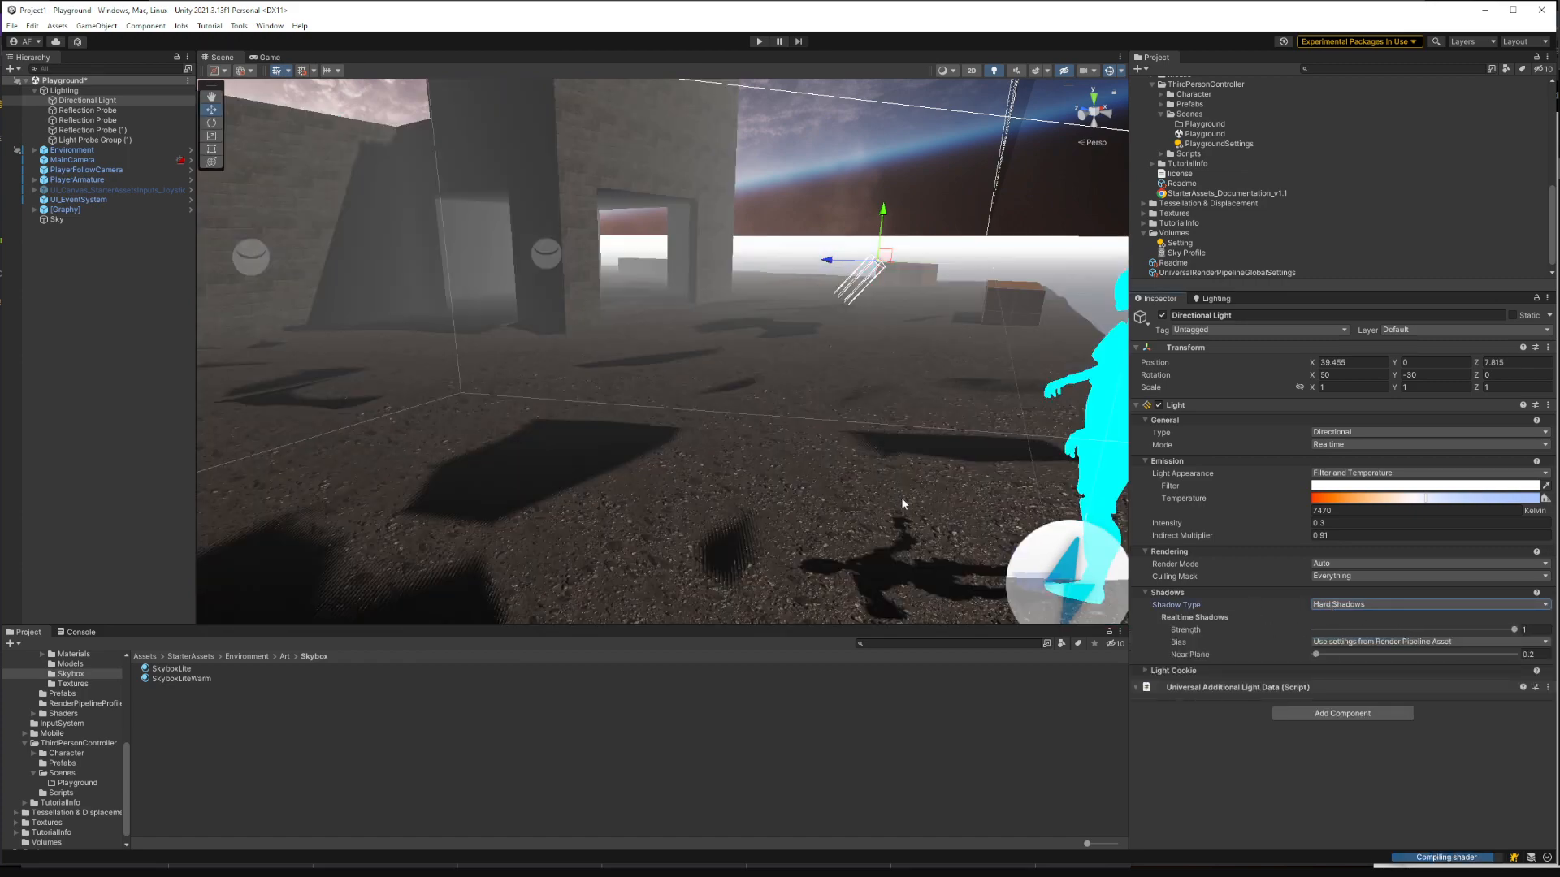
right_click_drag(900, 497, 866, 560)
left_click(1333, 606)
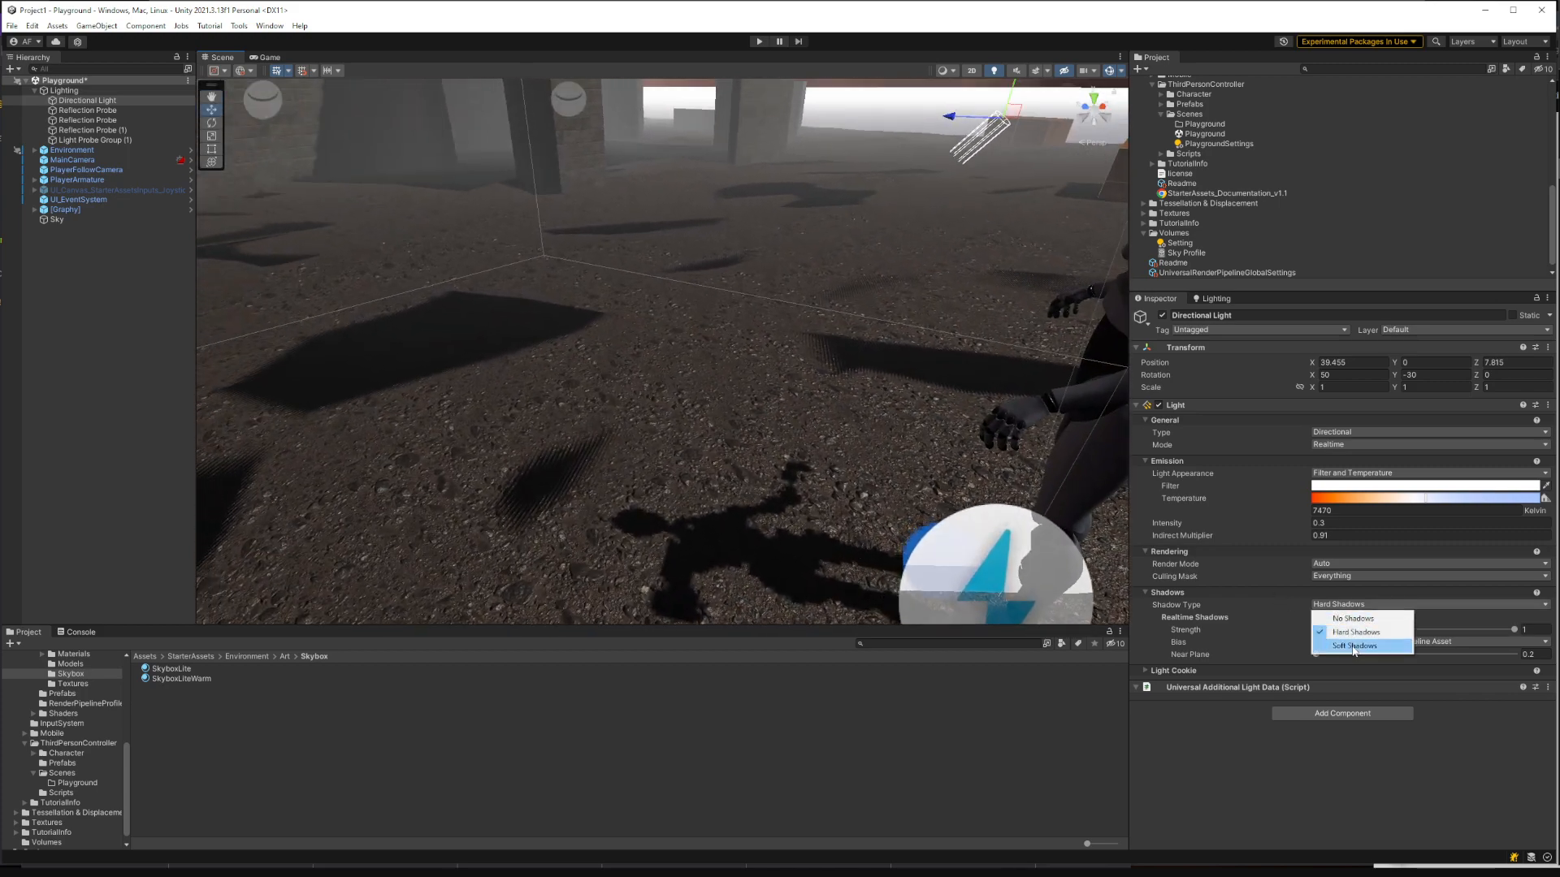
left_click(1336, 644)
right_click_drag(935, 484, 898, 435)
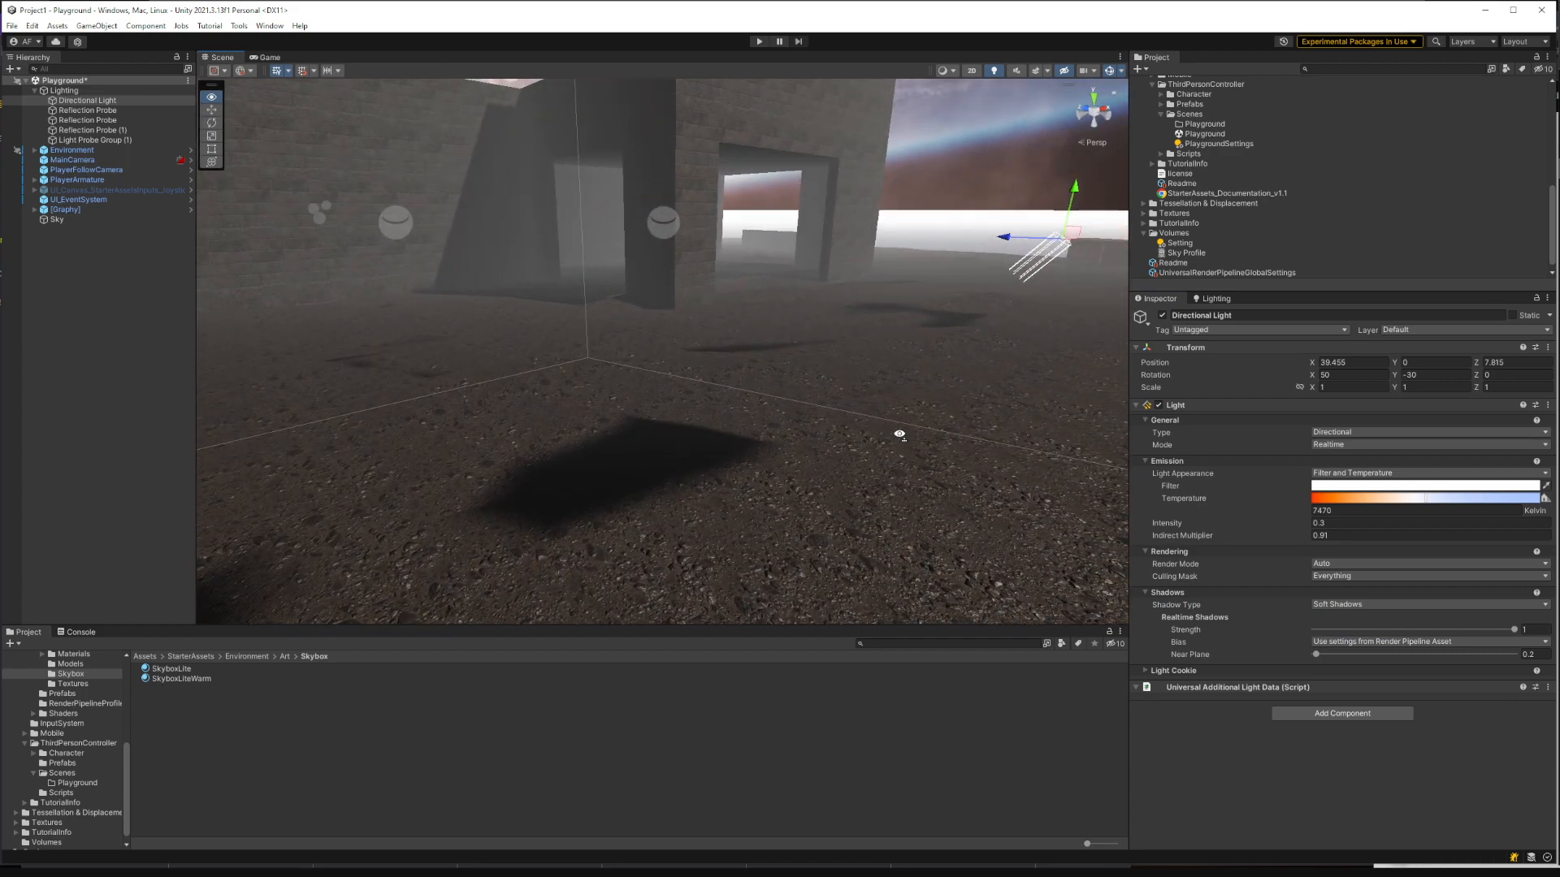
Step: Set the Directional Light's shadow strength to 0.625 and near plane to 1.18, keeping the bias on the Render Pipeline Asset settings
left_click_drag(1514, 631, 1440, 634)
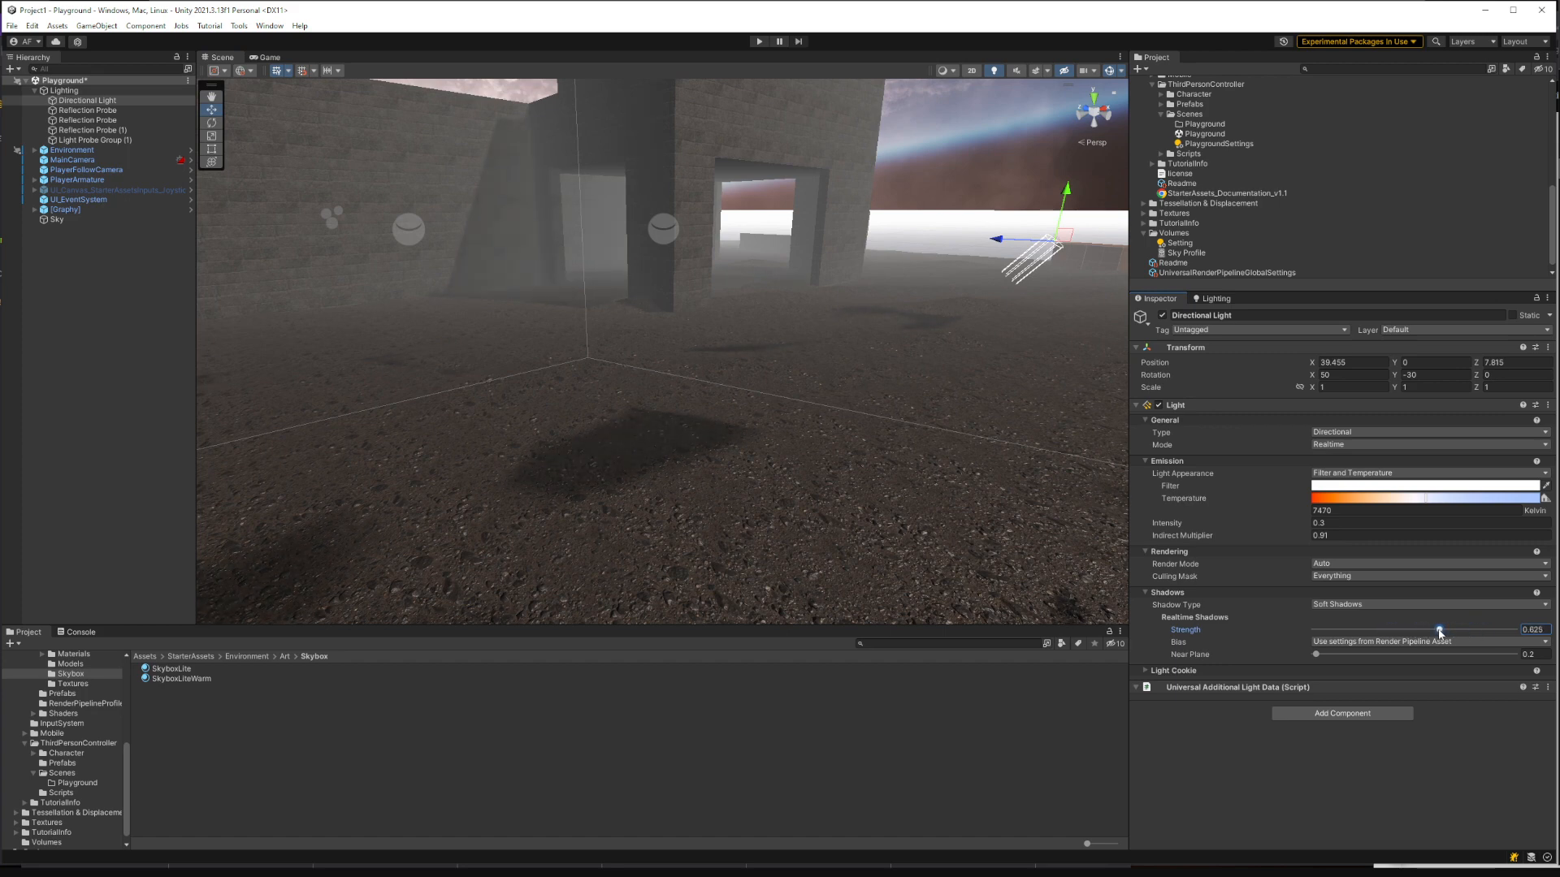
left_click_drag(1317, 659, 1335, 658)
left_click(1373, 642)
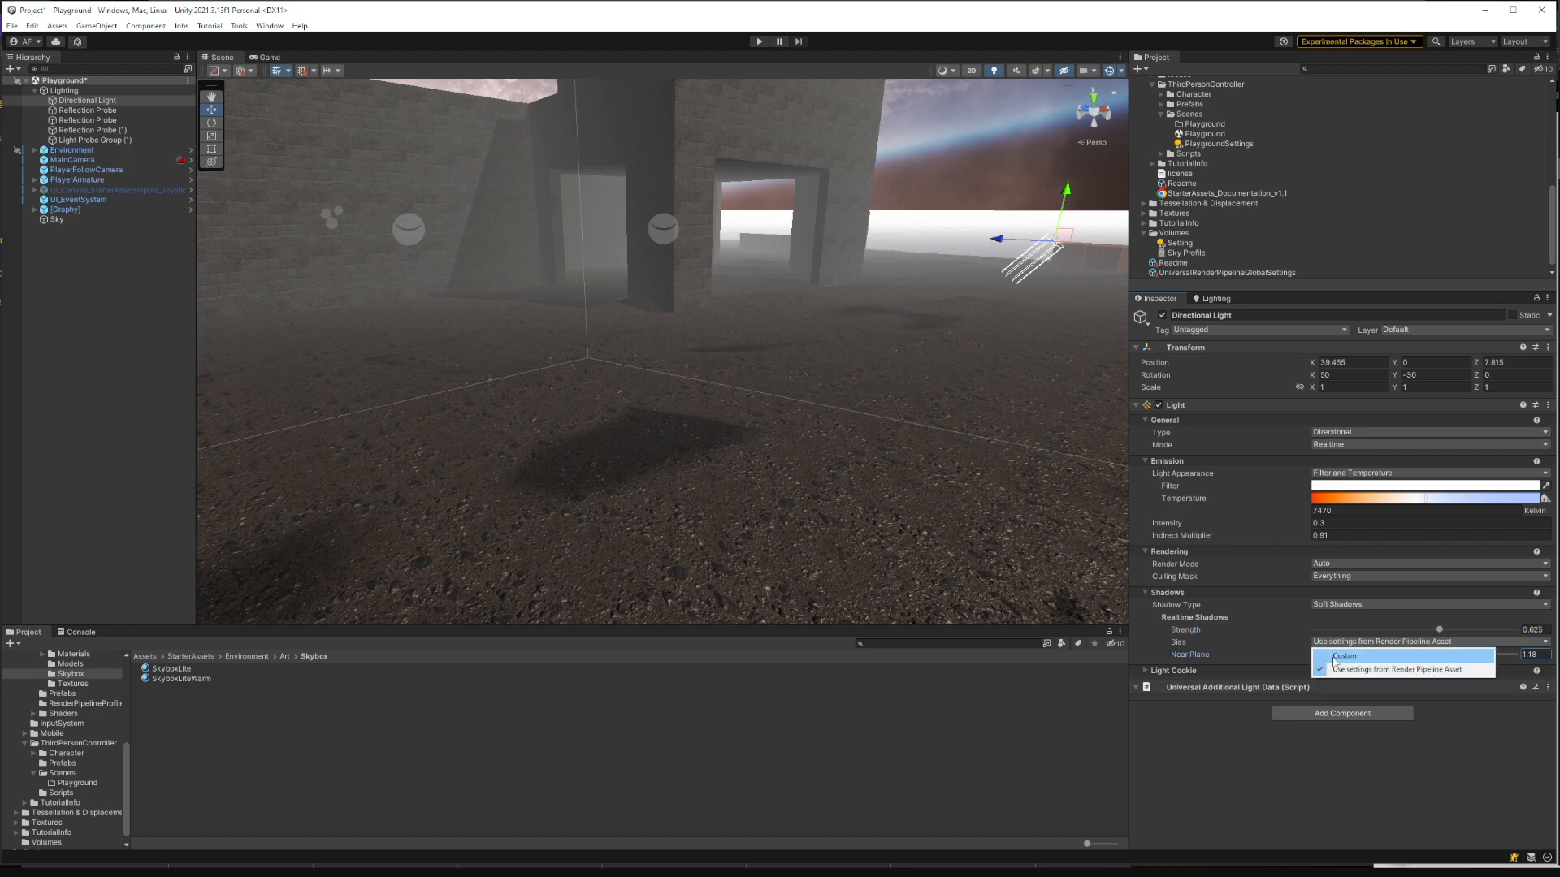
left_click(1394, 669)
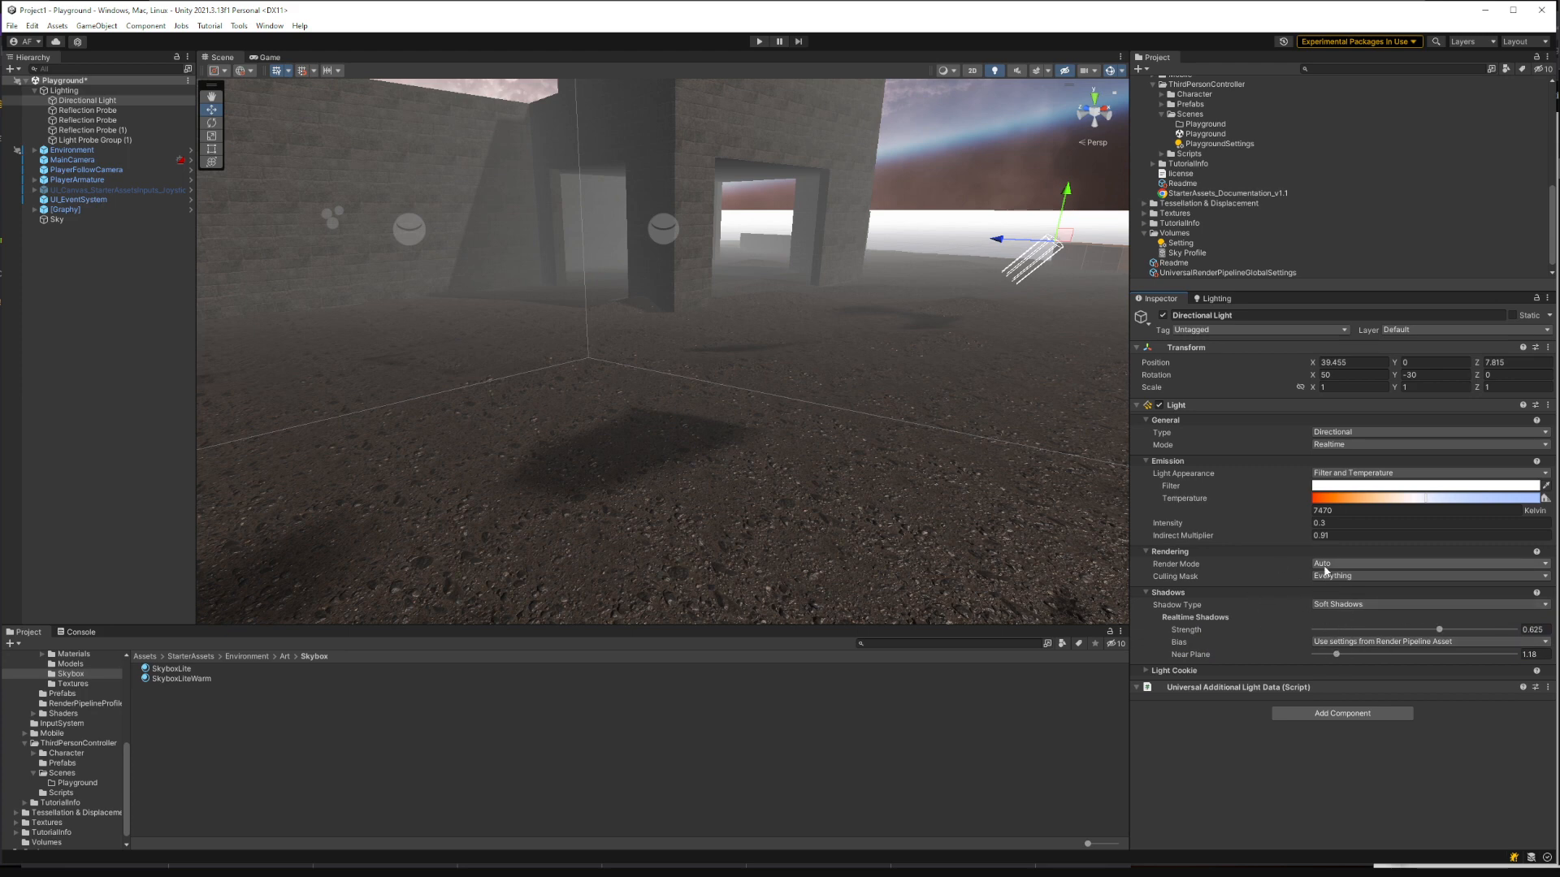
Step: Set the Directional Light's shadow strength to 1 and inspect the character's shadow up close
left_click(70, 160)
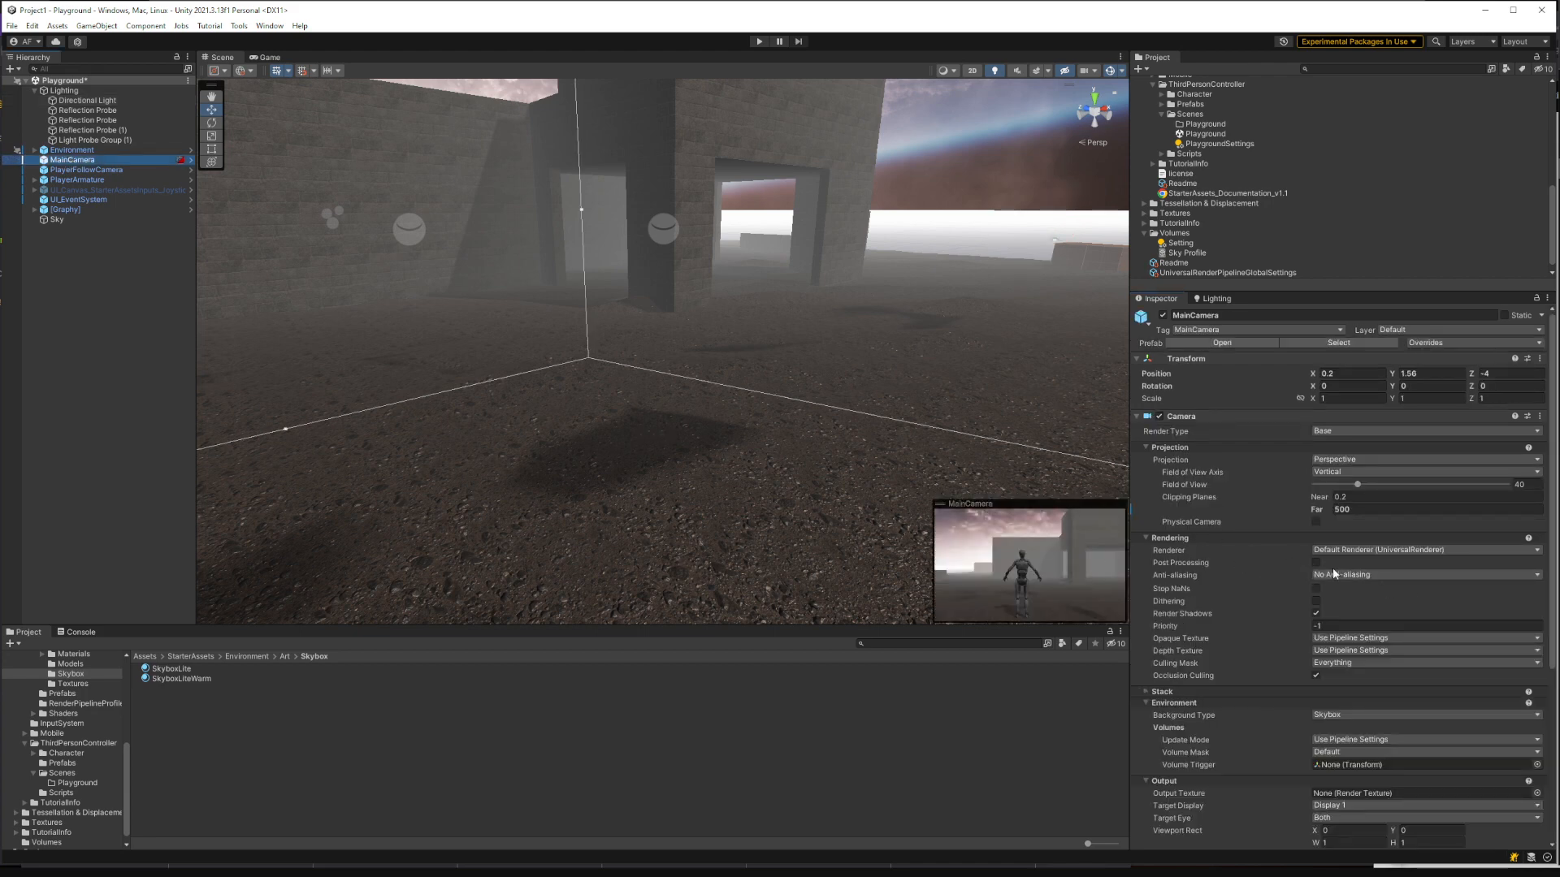
mouse_move(649, 459)
right_mouse_down()
mouse_move(785, 546)
mouse_move(707, 547)
mouse_move(645, 477)
right_mouse_up()
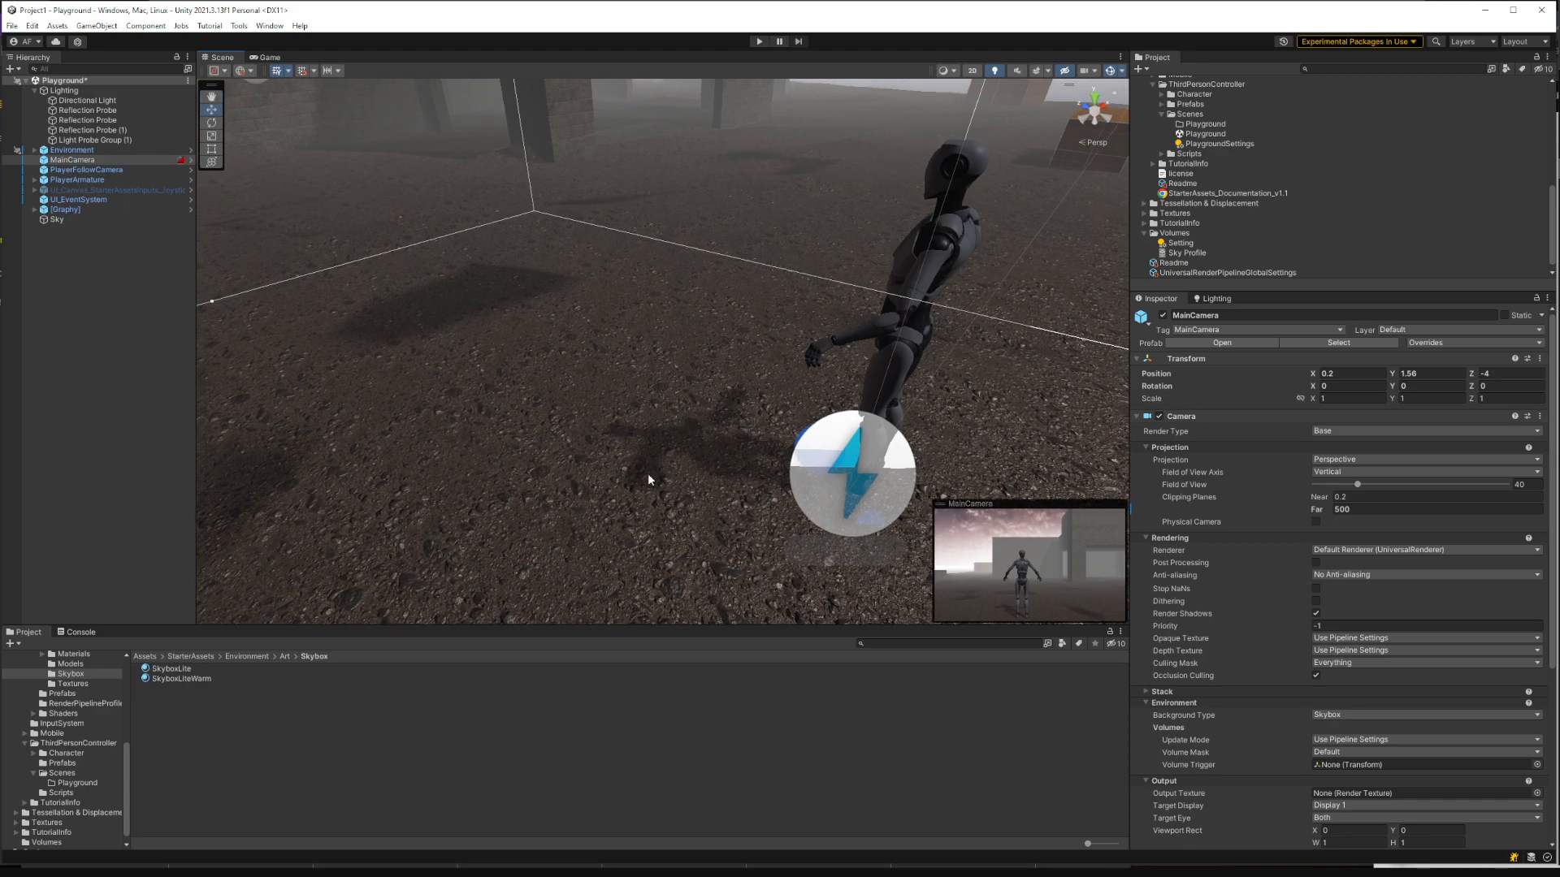
left_click(91, 101)
left_click_drag(1438, 633, 1542, 641)
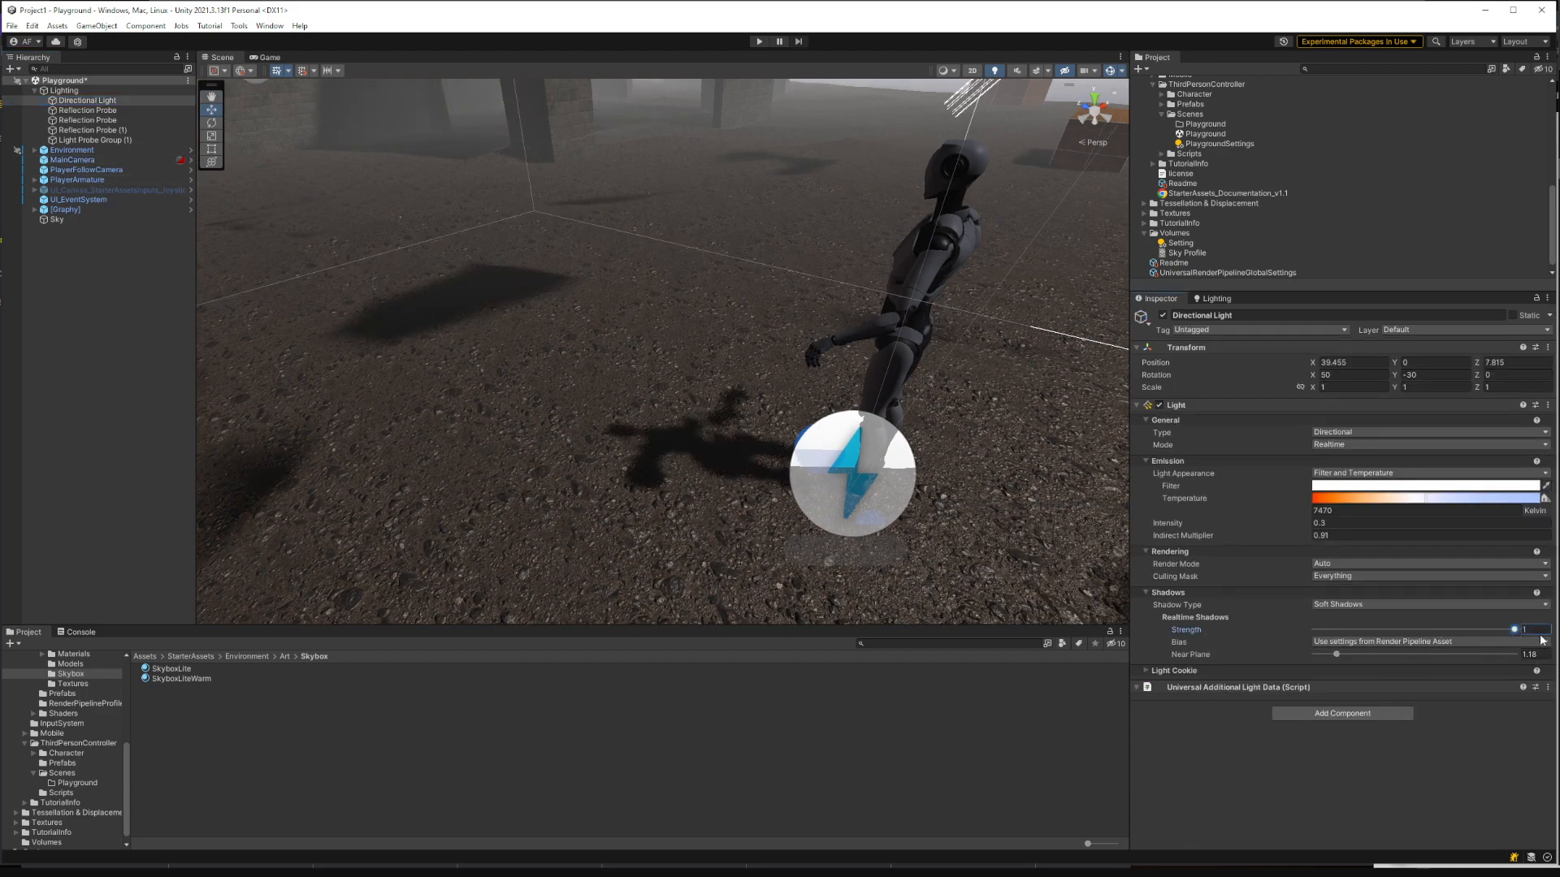
right_click_drag(797, 415, 754, 459)
Step: Set the MainCamera's anti-aliasing to Fast Approximate Anti-aliasing (FXAA)
left_click(71, 160)
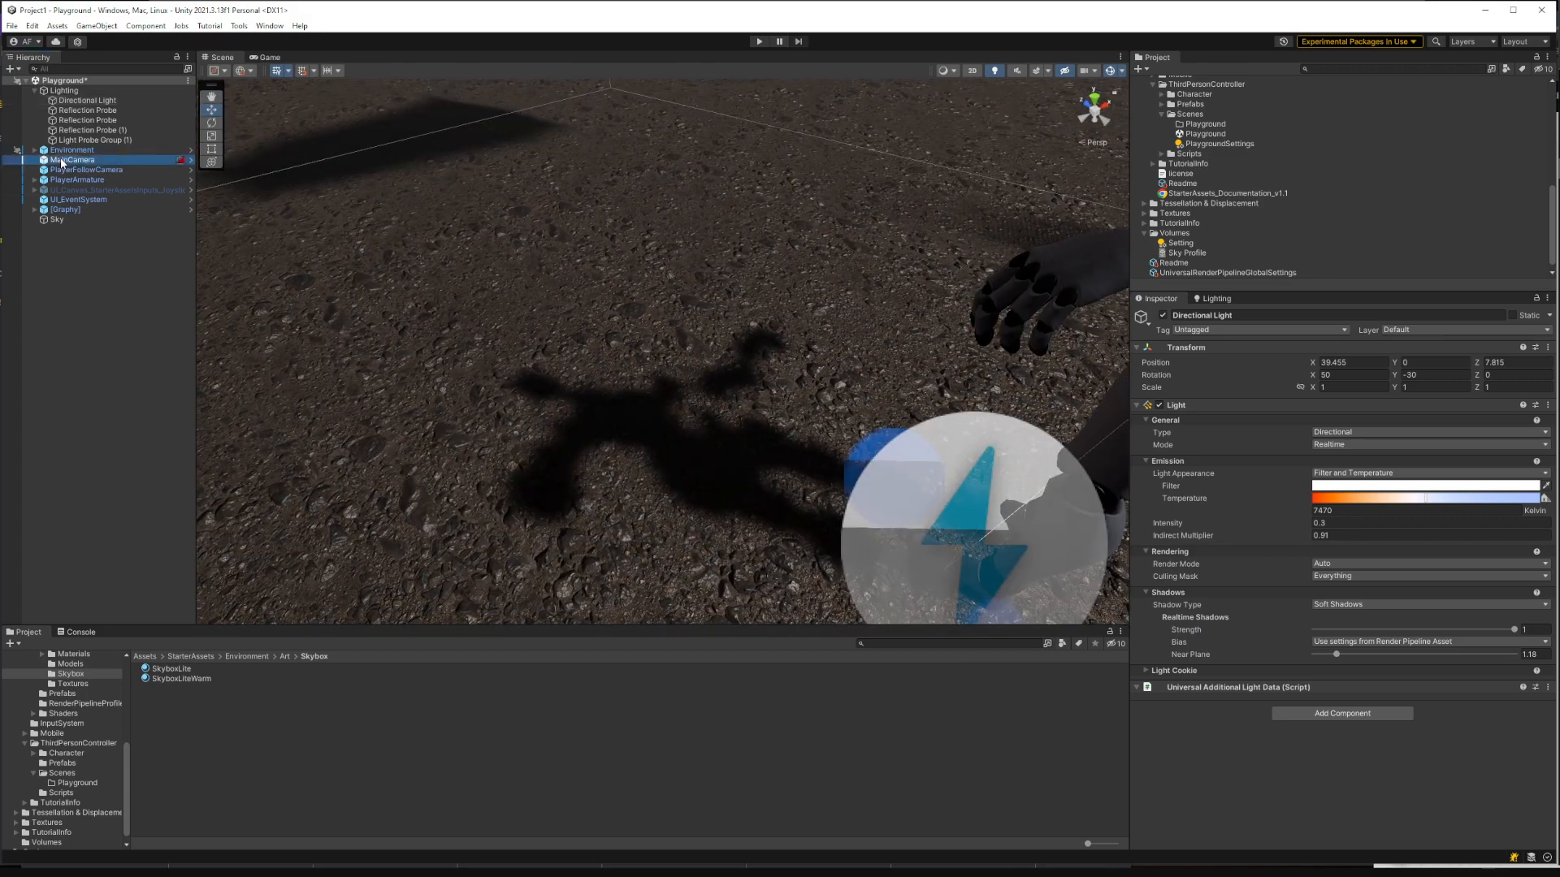
scroll(1485, 661, "down", 3)
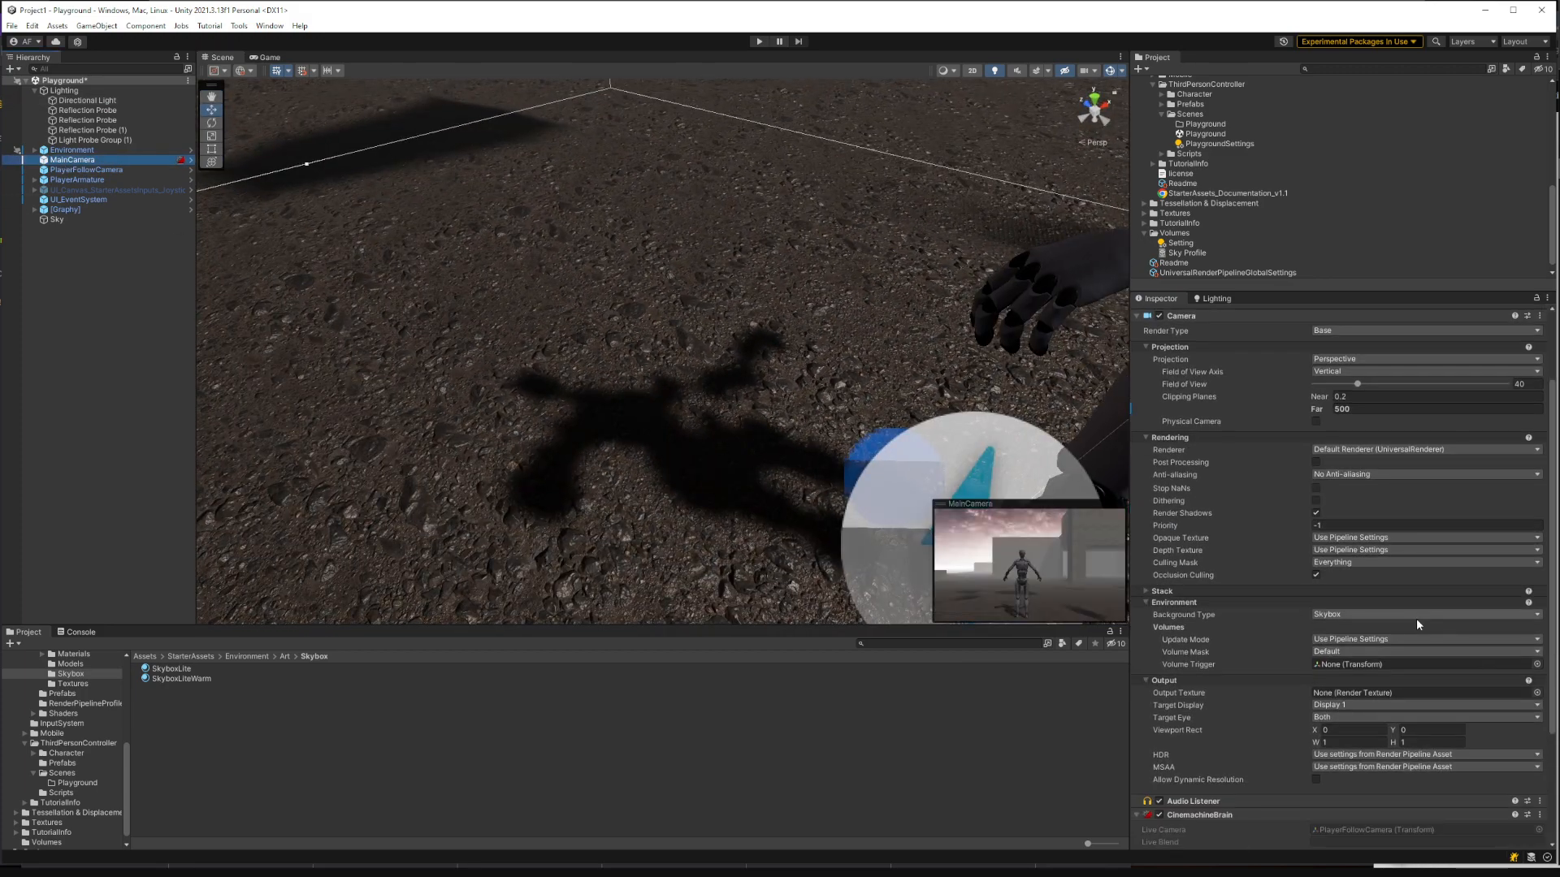
left_click(1353, 475)
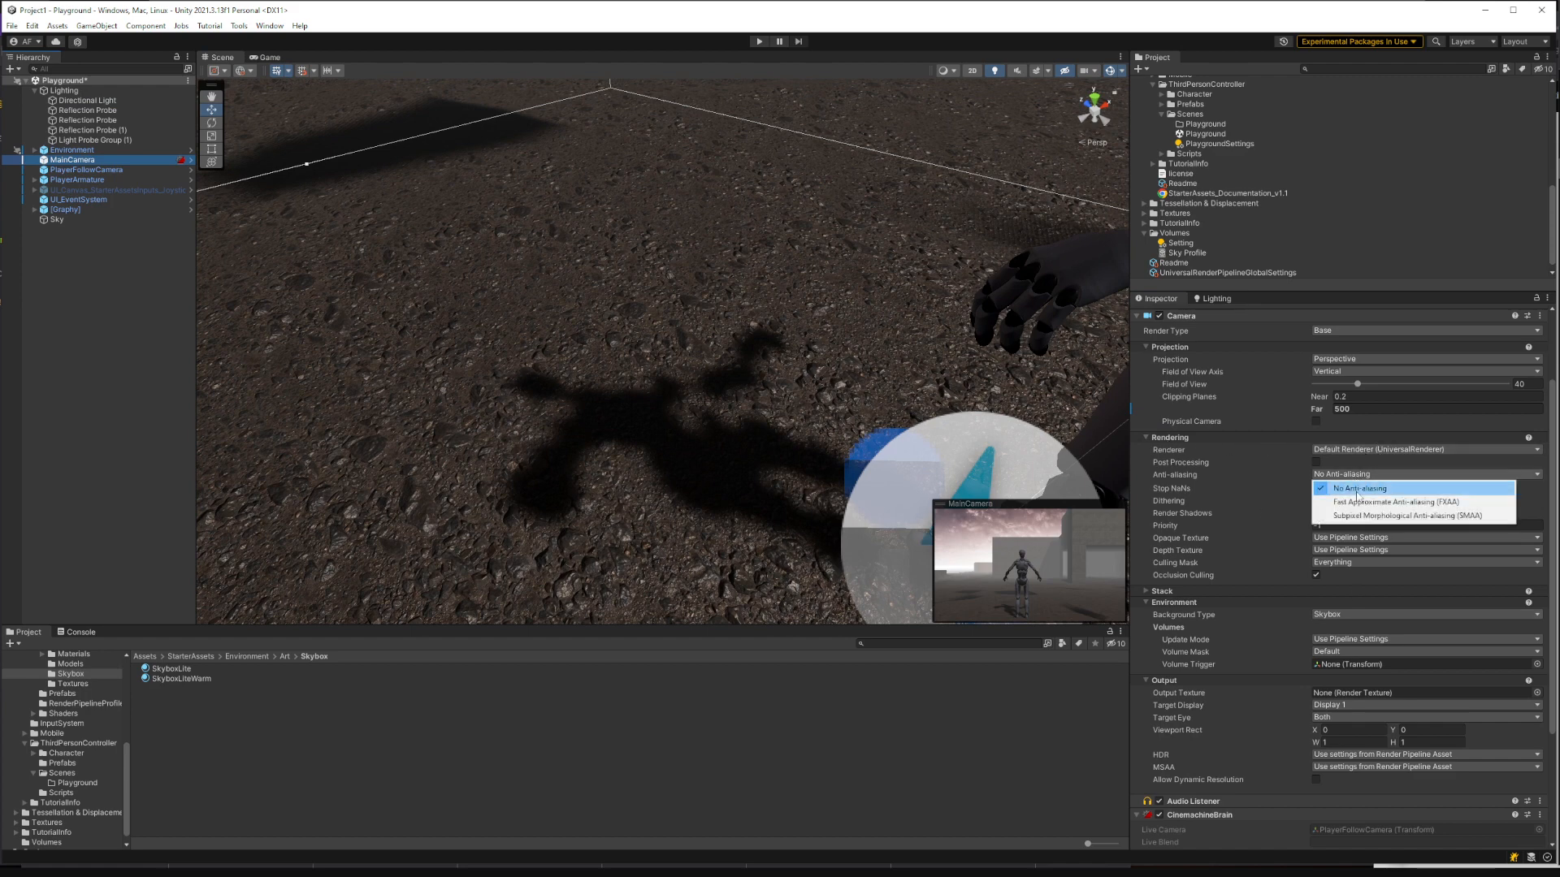
left_click(1359, 501)
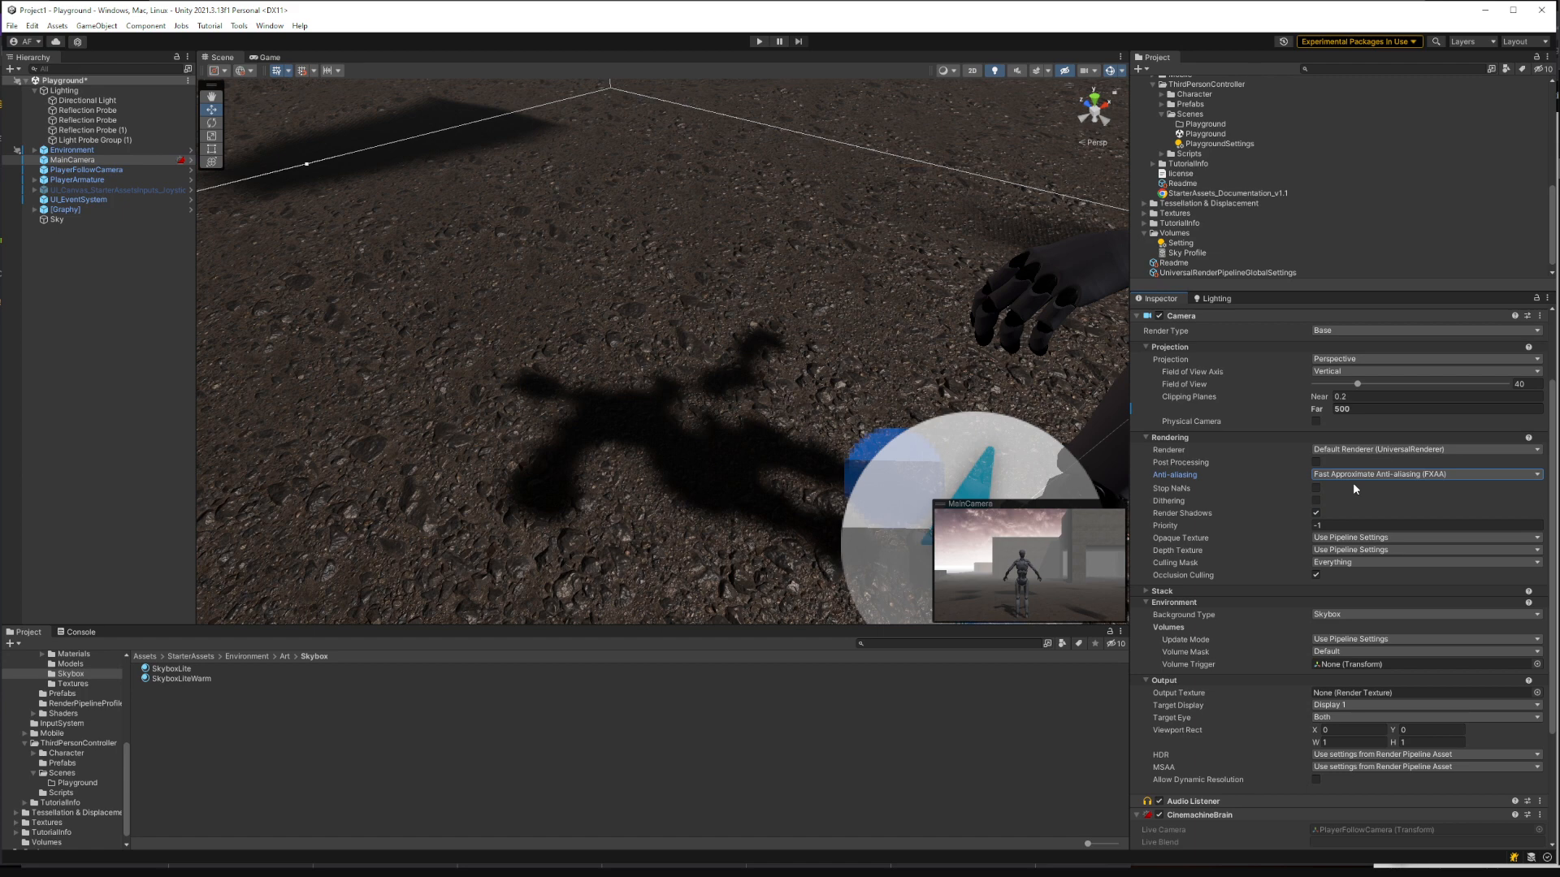
Step: Play the scene and try Subpixel Morphological Anti-aliasing (SMAA) and No Anti-aliasing on the MainCamera
left_click(759, 42)
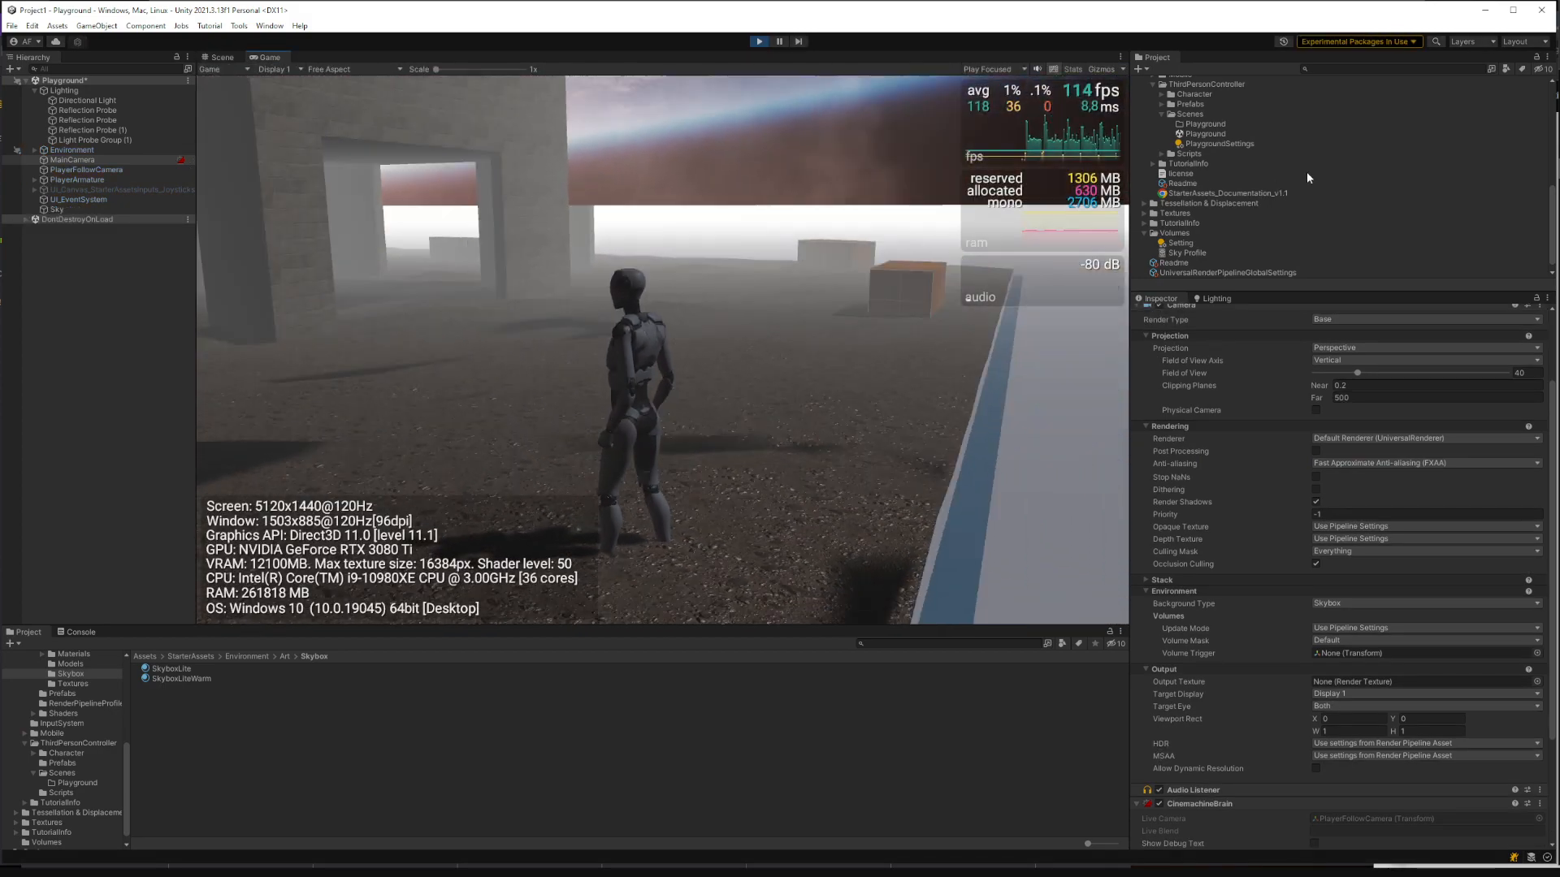
key("w")
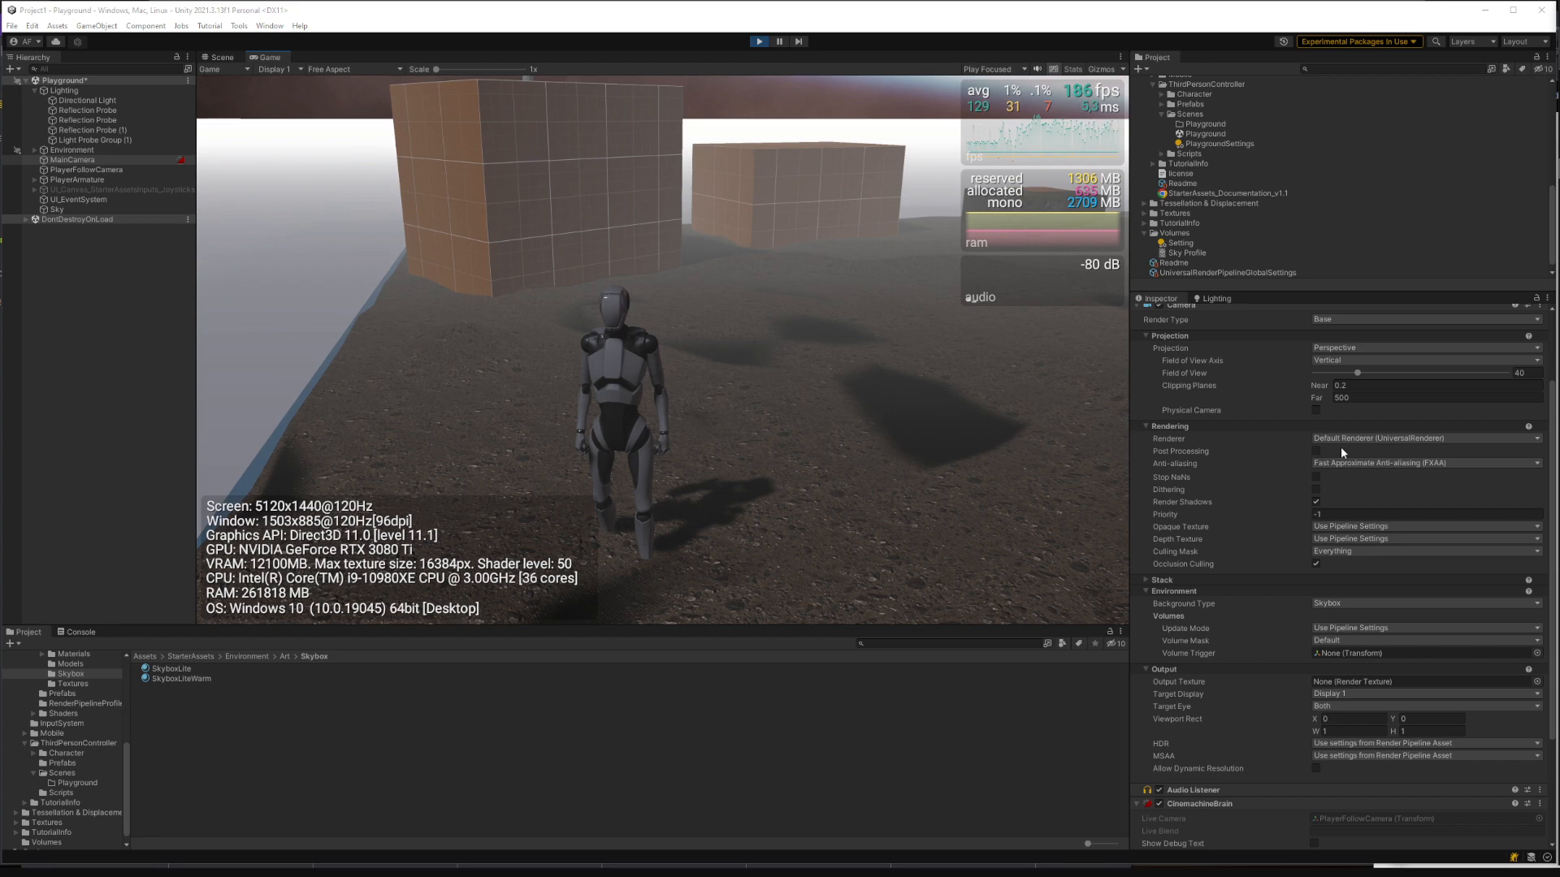
left_click(1417, 463)
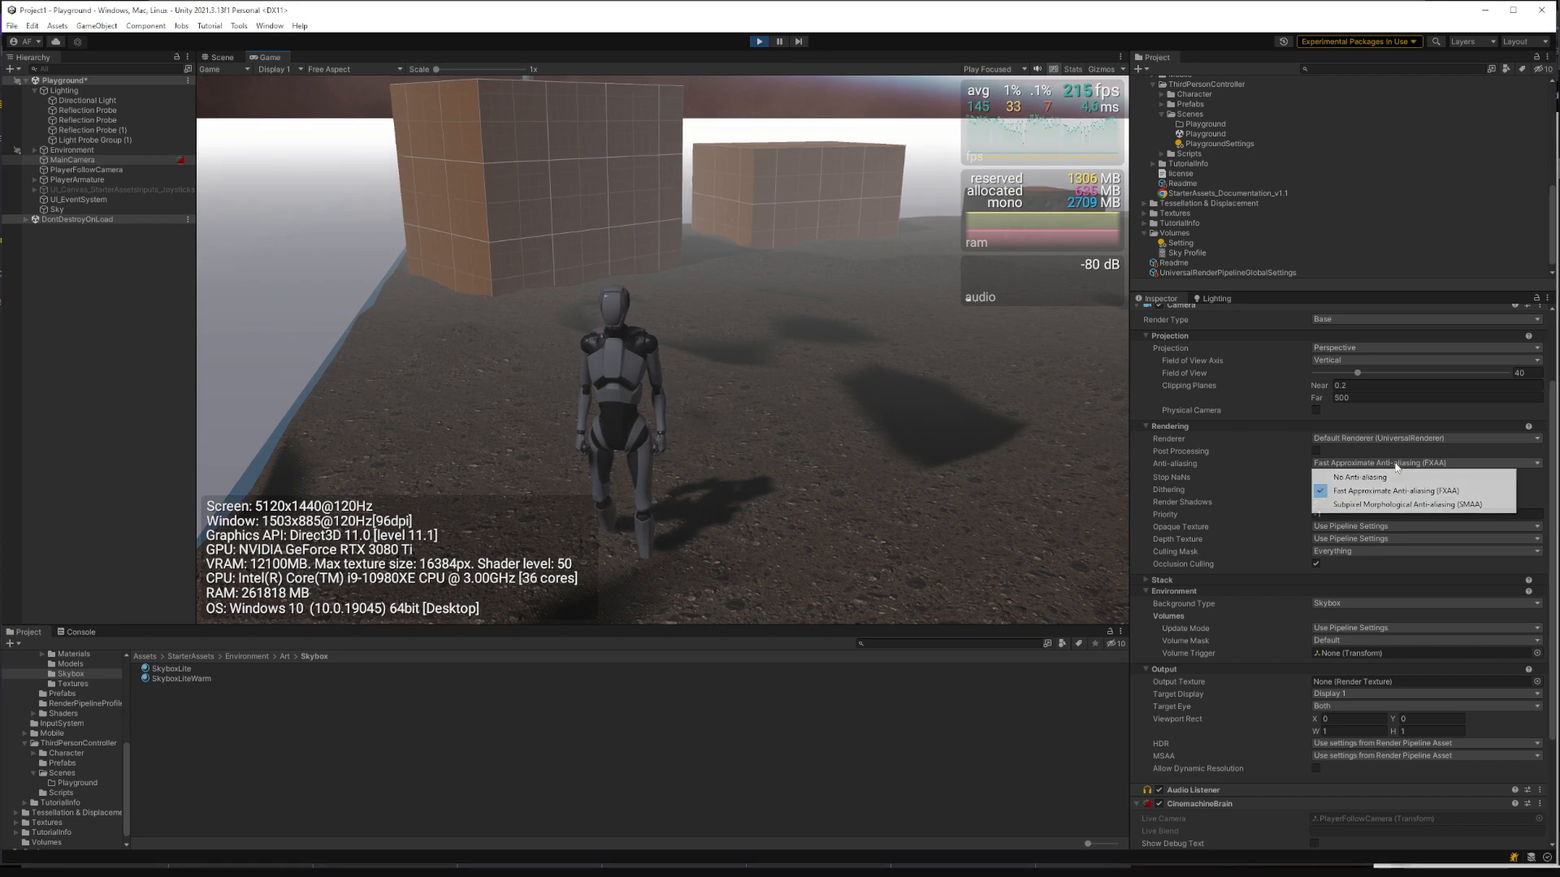
left_click(1408, 505)
left_click(1391, 461)
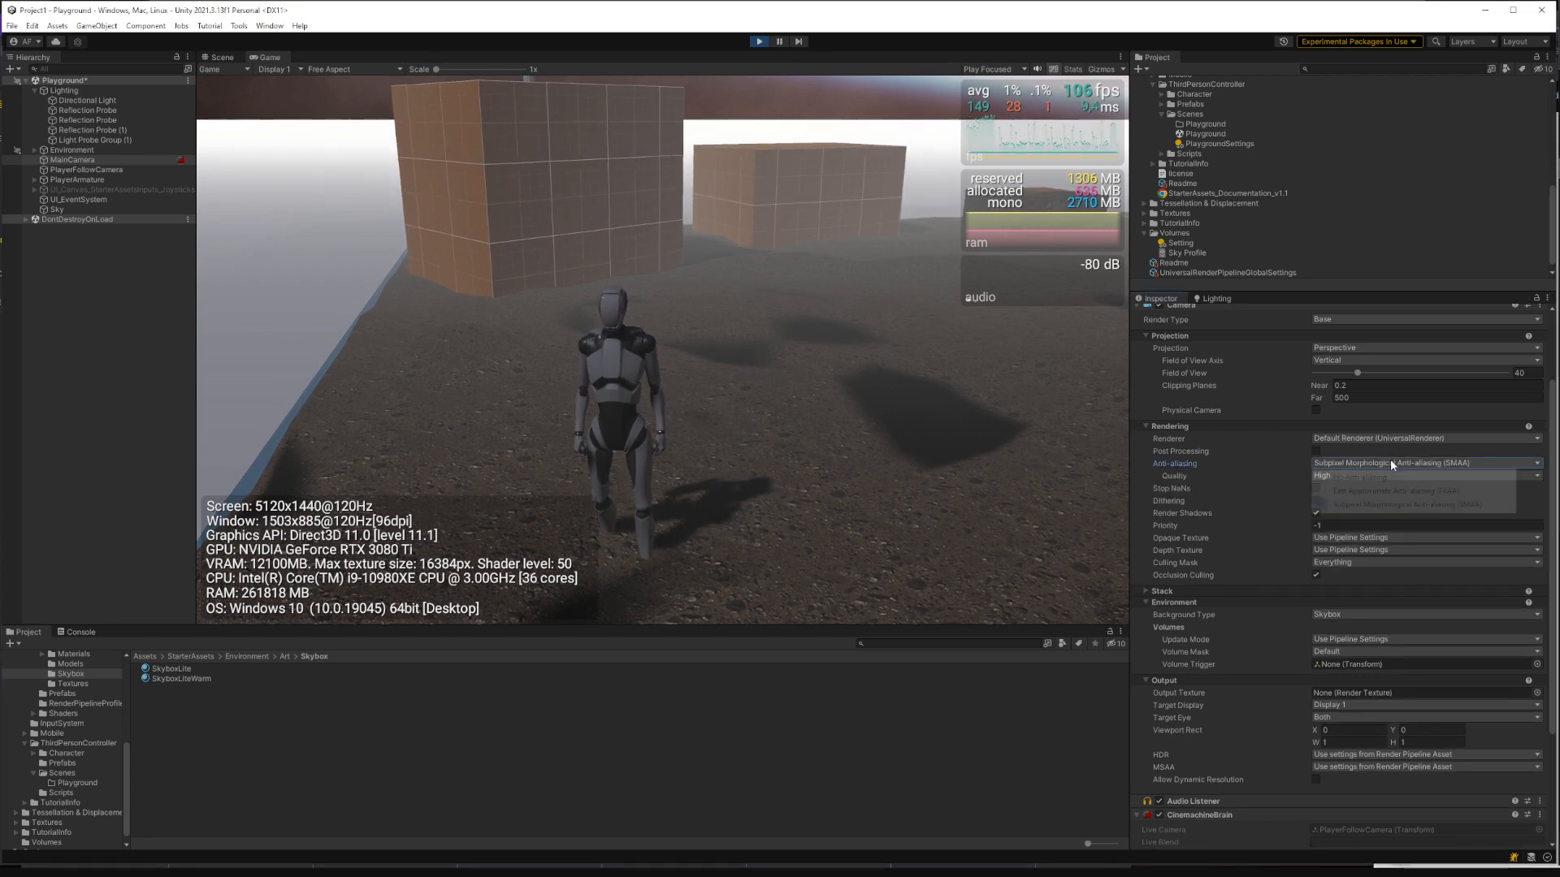
left_click(1386, 476)
left_click(698, 423)
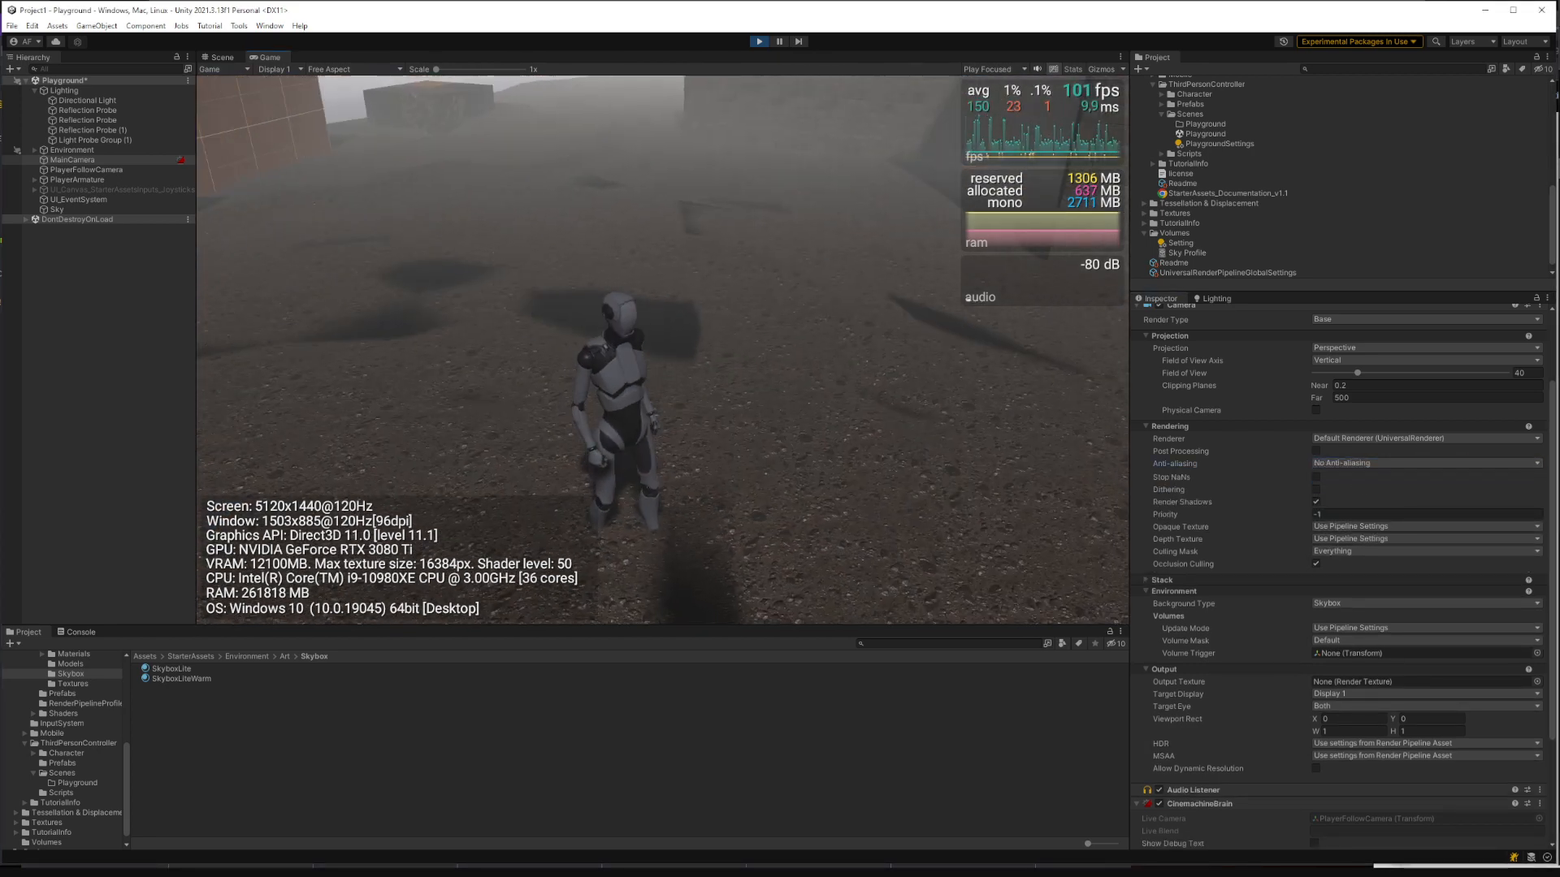
Step: Walk the character around the ruins to check the picture without anti-aliasing, and stop the playback
key("w")
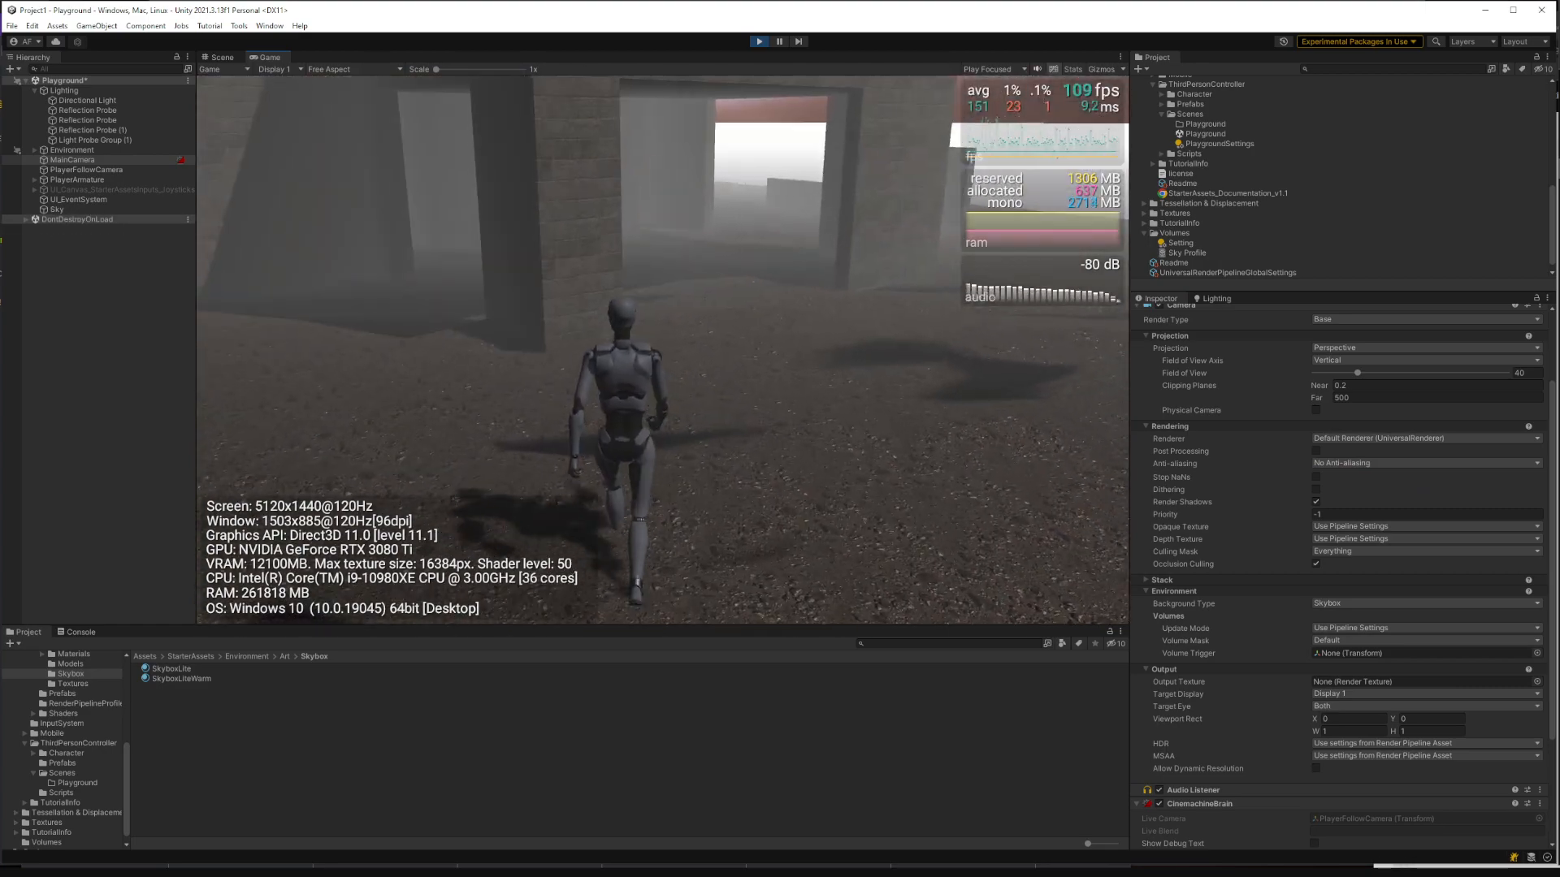
key("w")
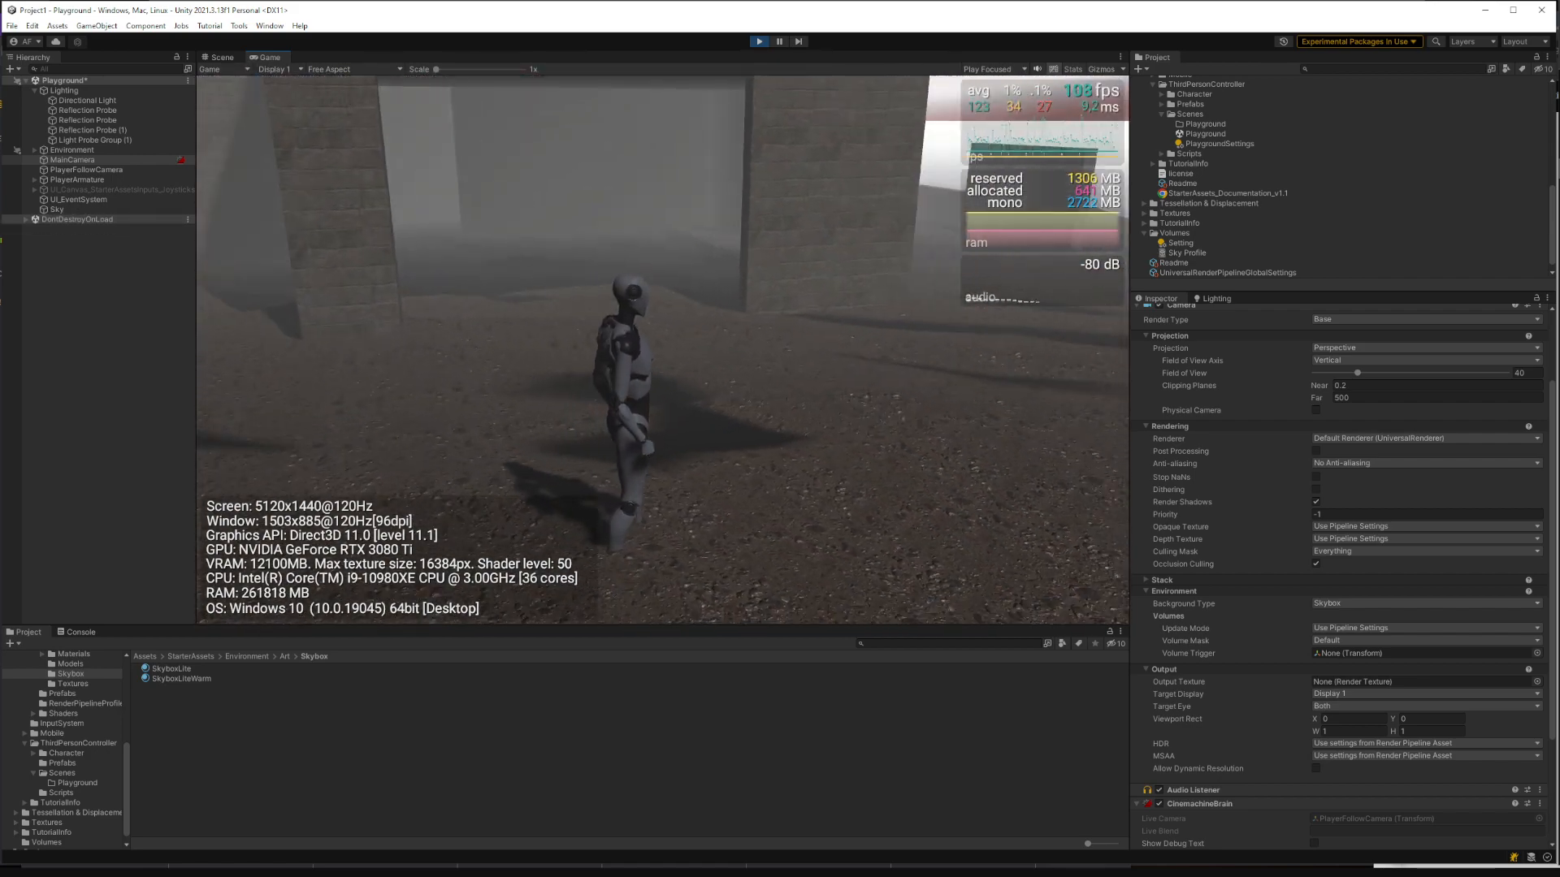
key("alt+Tab")
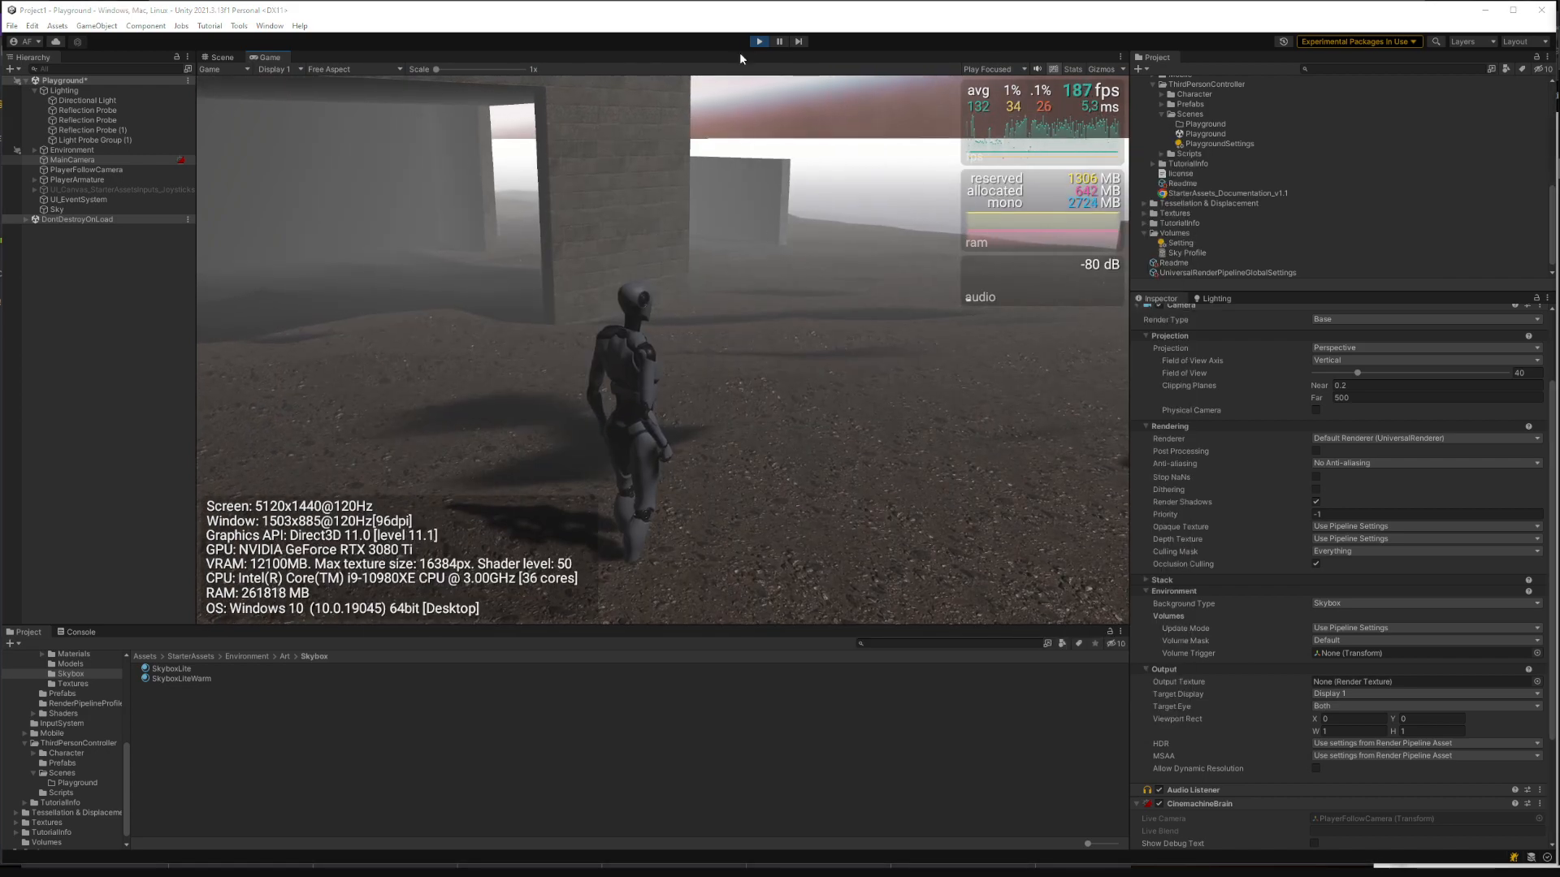
left_click(759, 42)
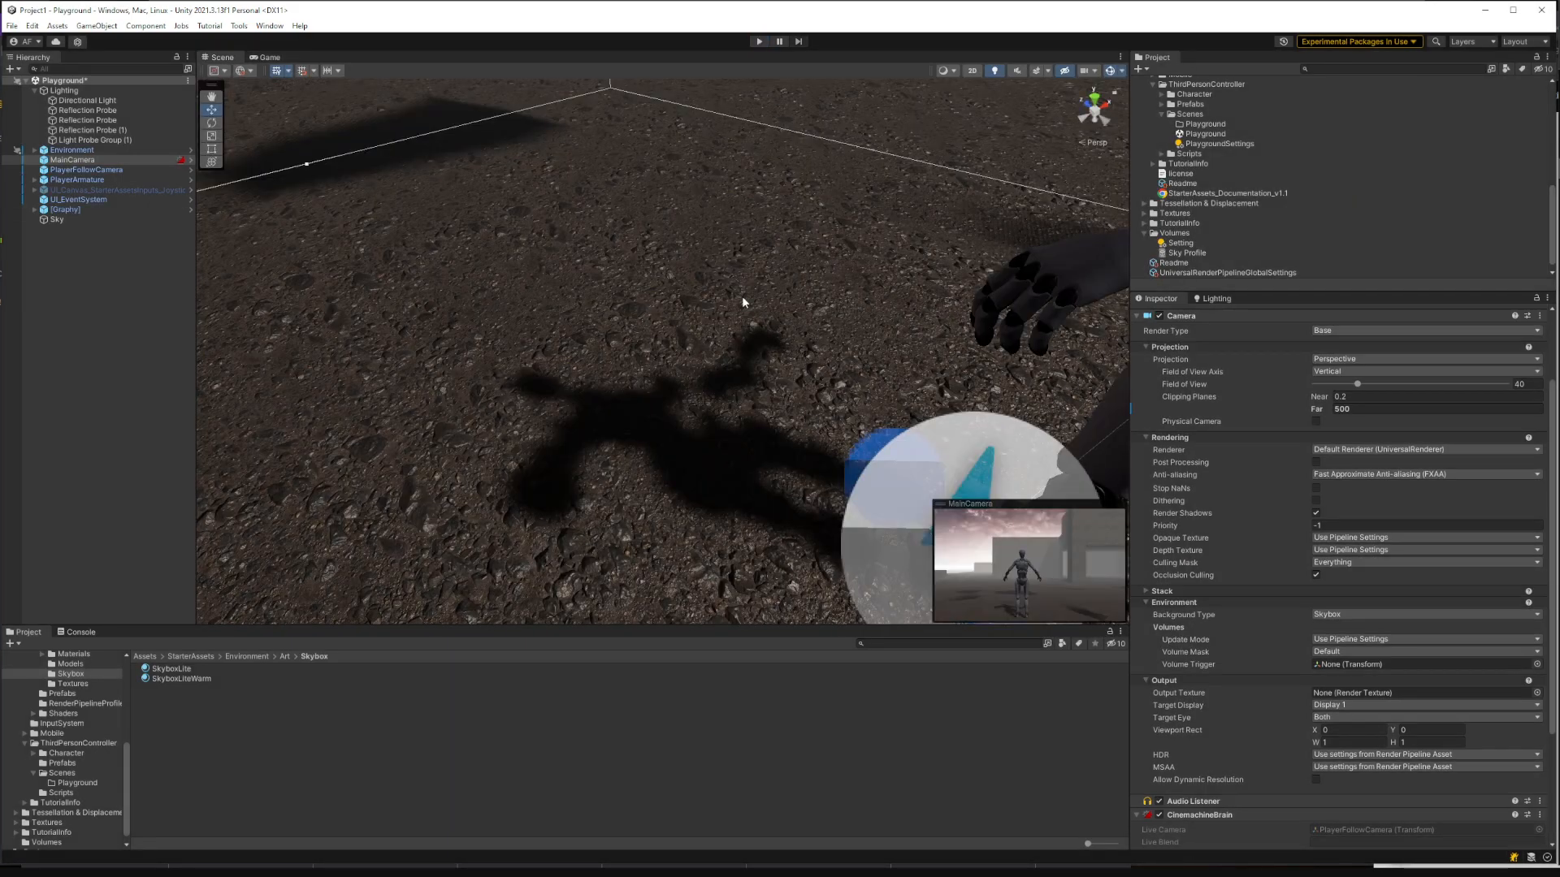
Step: Try Solid Color as the MainCamera's background type and switch it back to Skybox
right_click_drag(742, 295, 728, 175)
key("s")
key("w")
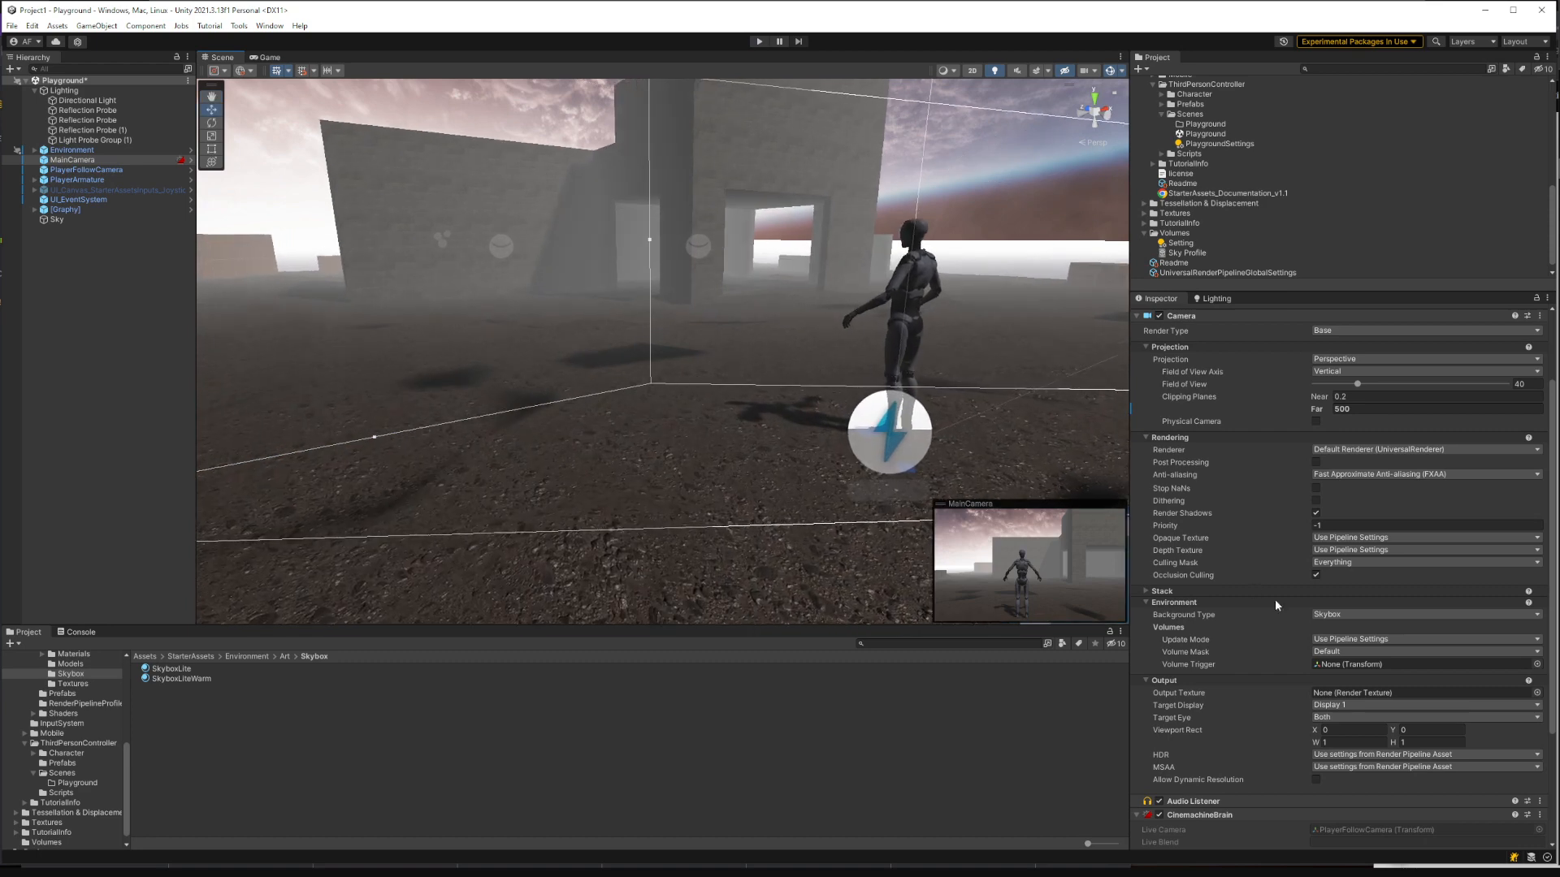
left_click(1337, 618)
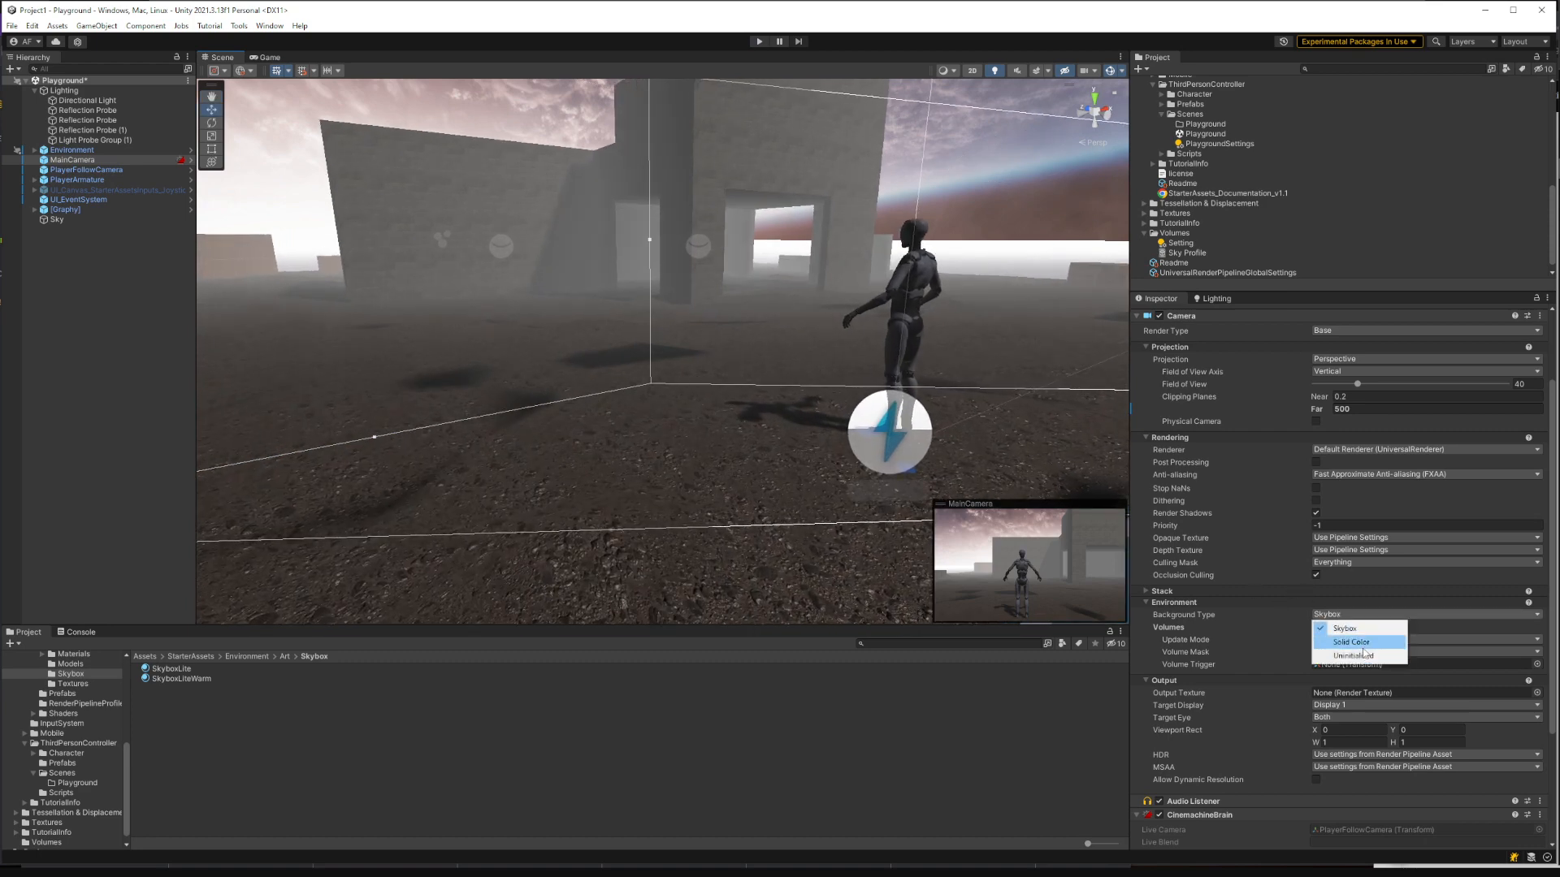
left_click(1361, 648)
left_click(1358, 615)
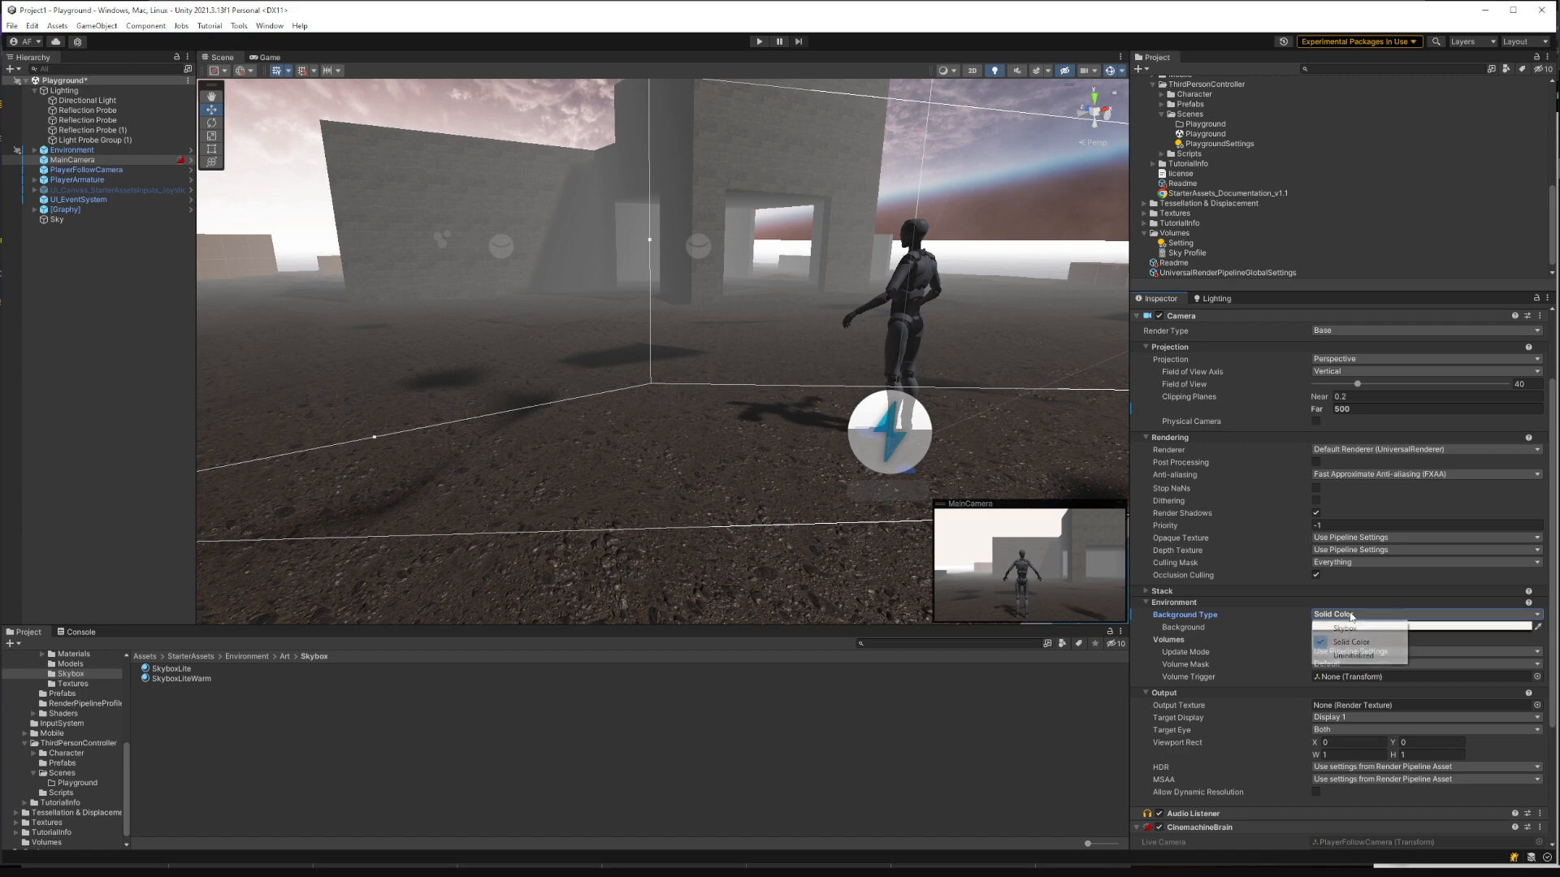
left_click(1360, 631)
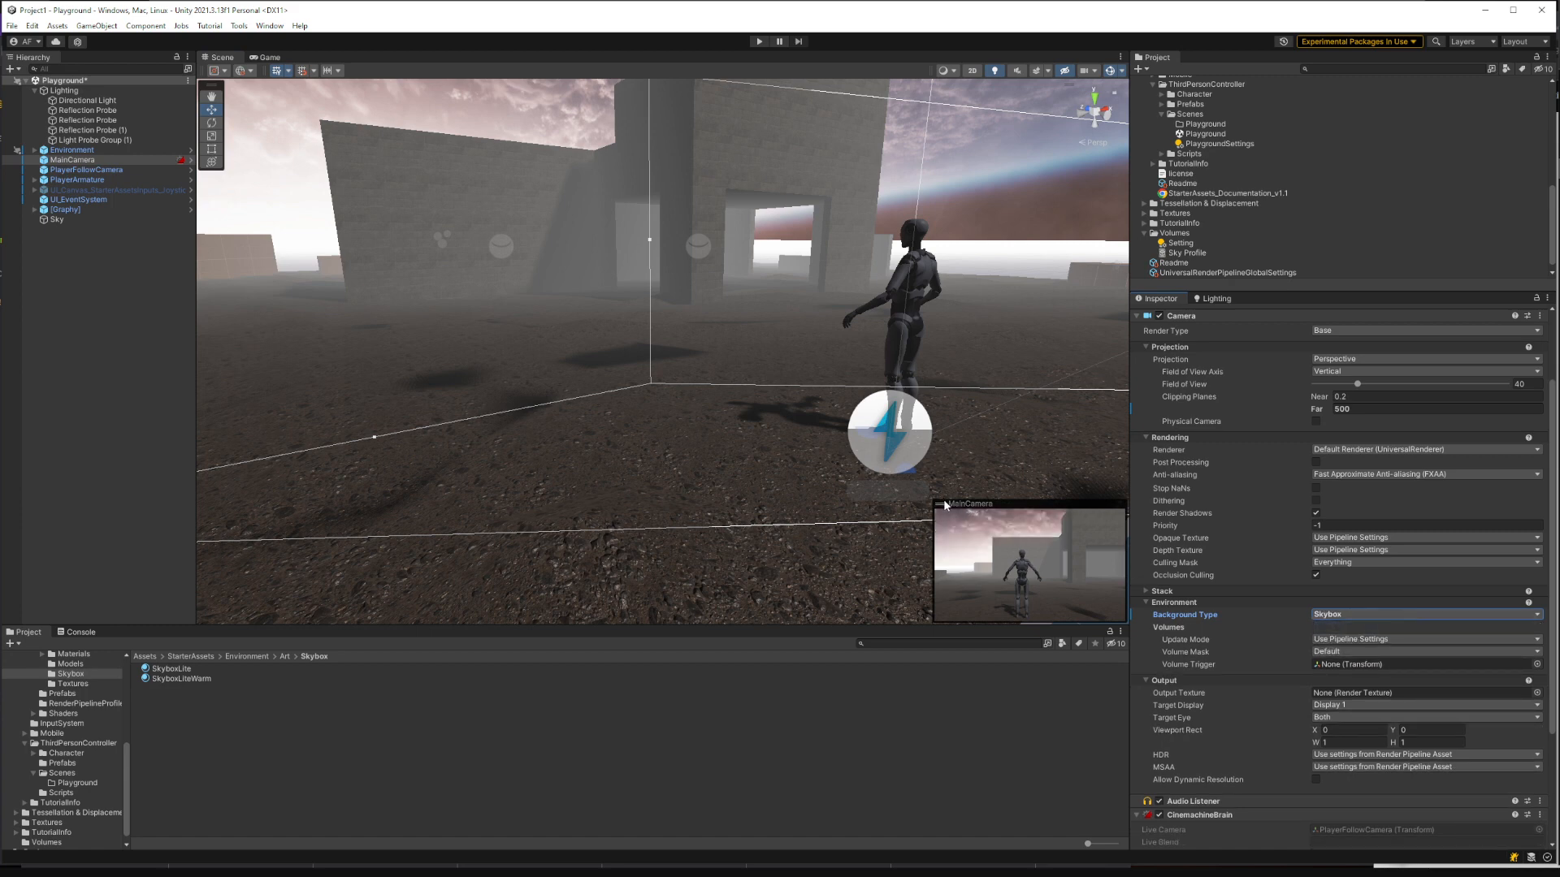
mouse_move(945, 505)
left_mouse_down()
mouse_move(871, 493)
mouse_move(913, 448)
mouse_move(944, 506)
left_mouse_up()
Step: Compare the Solid Color and Uninitialized background types in the MainCamera preview and restore Skybox
left_click(1342, 617)
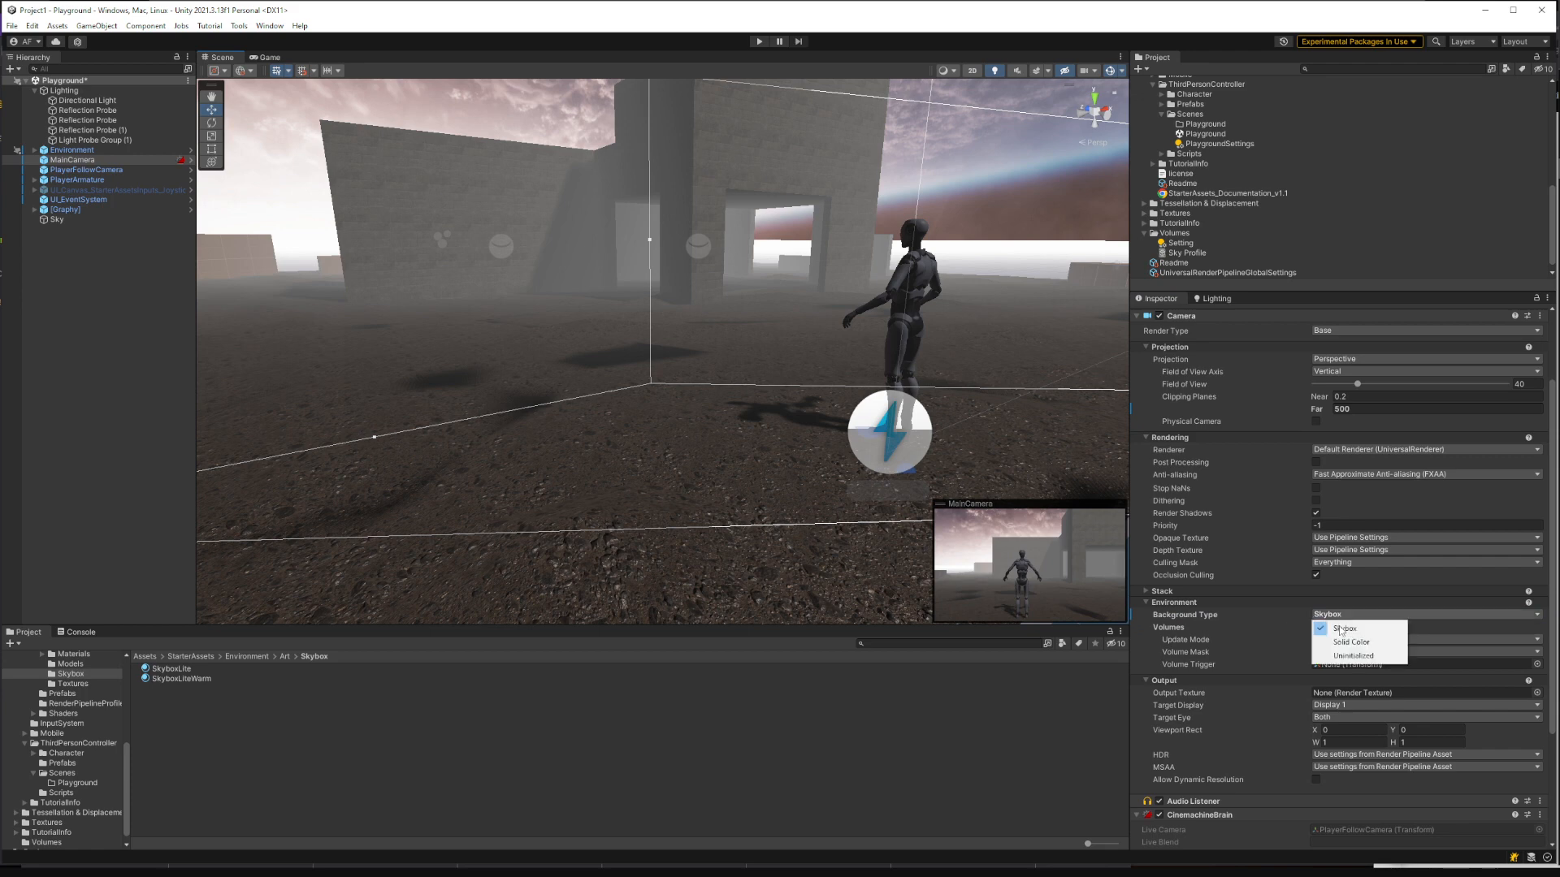
left_click(1349, 643)
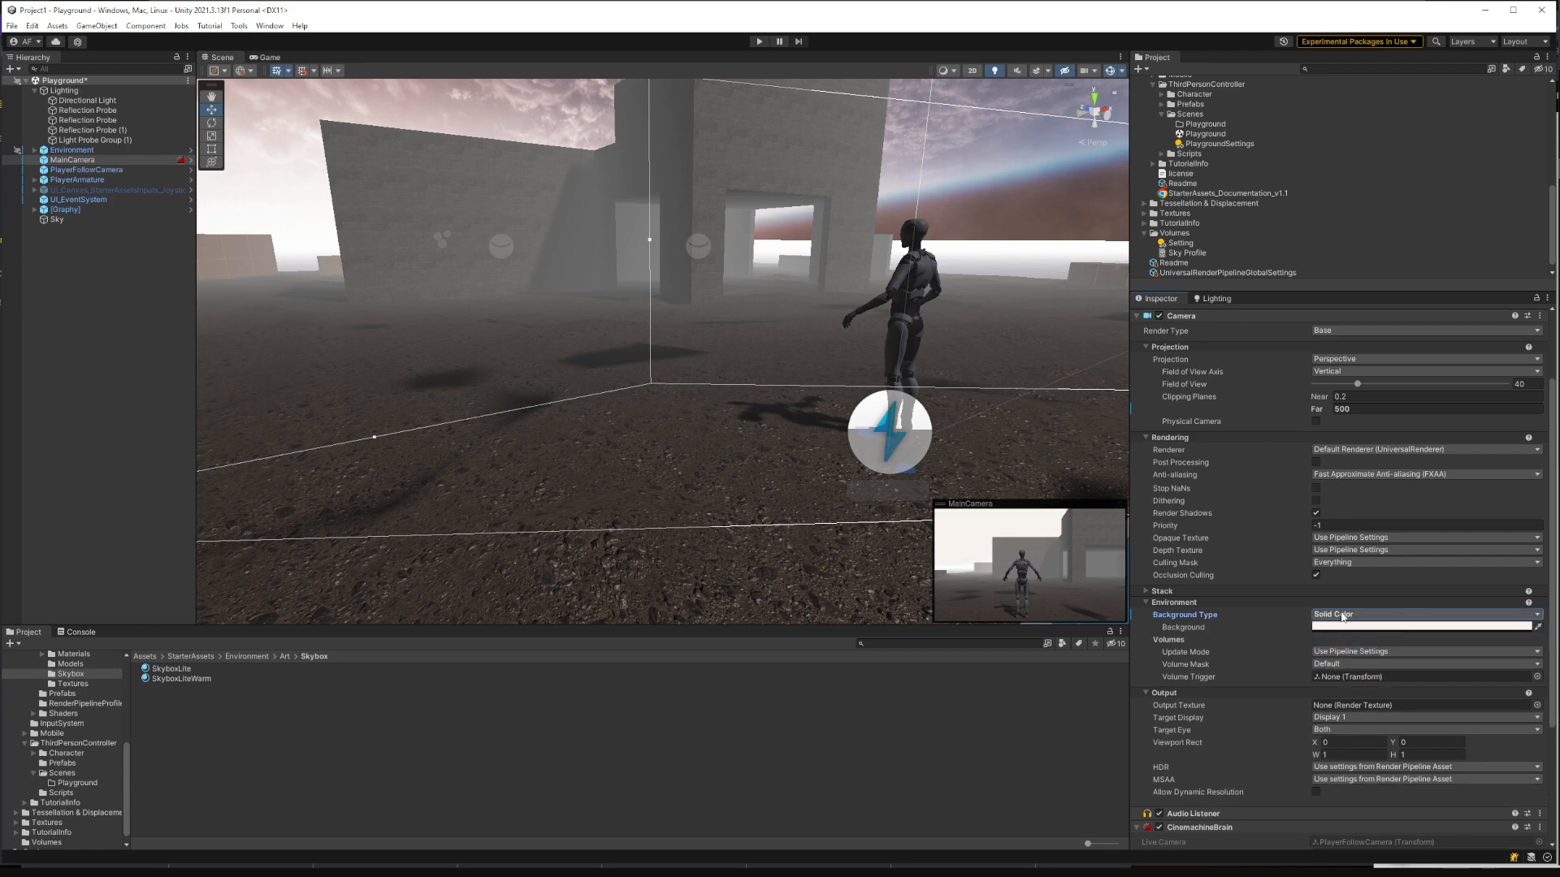
left_click(1345, 616)
left_click(1354, 655)
left_click(1348, 615)
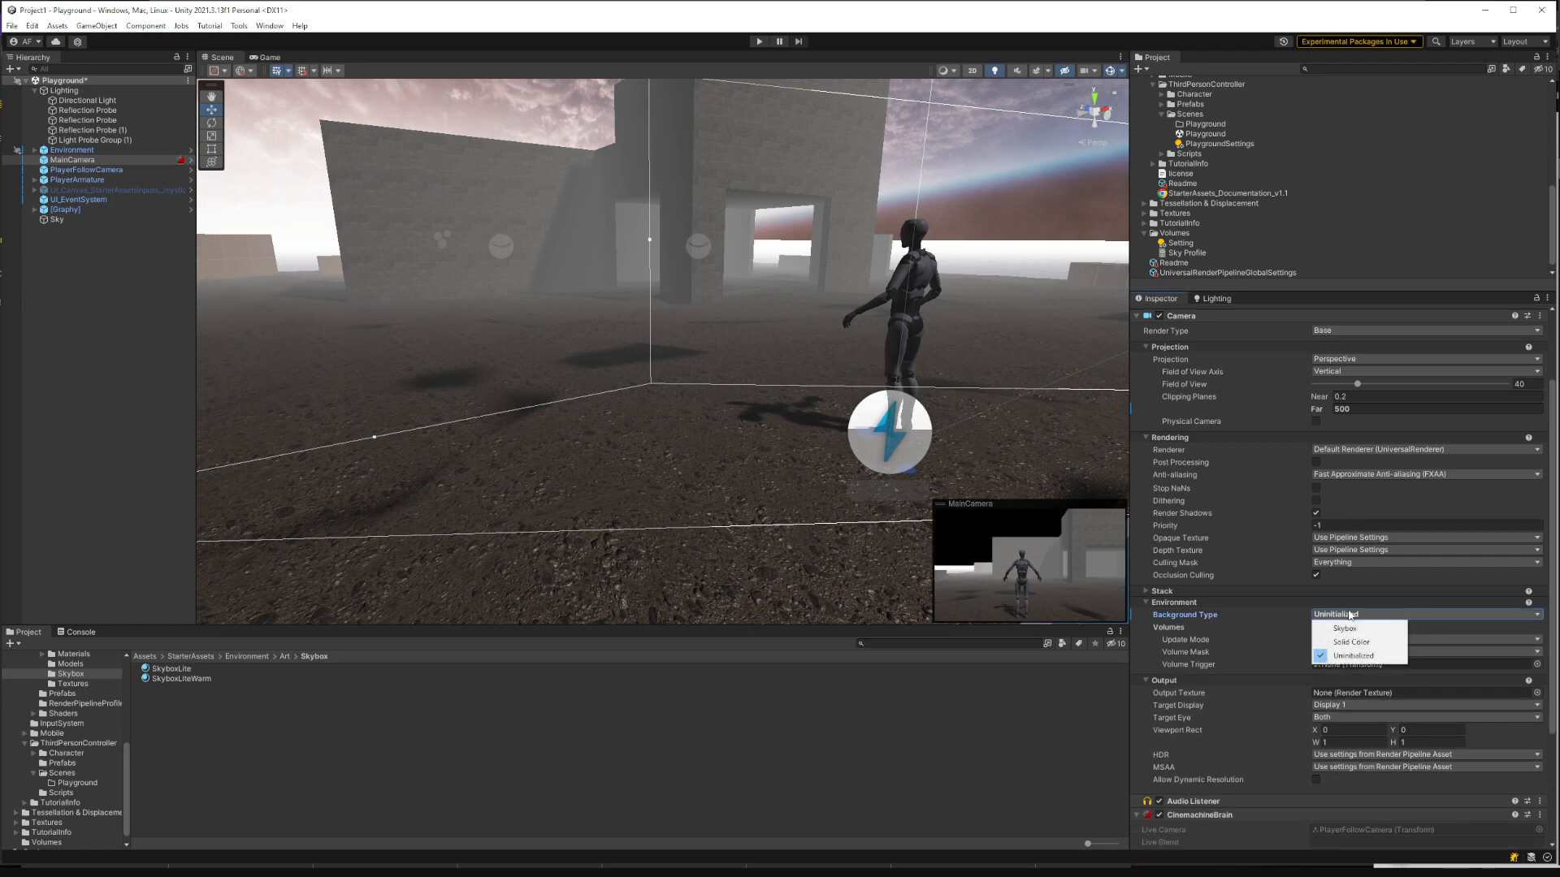
left_click(1344, 629)
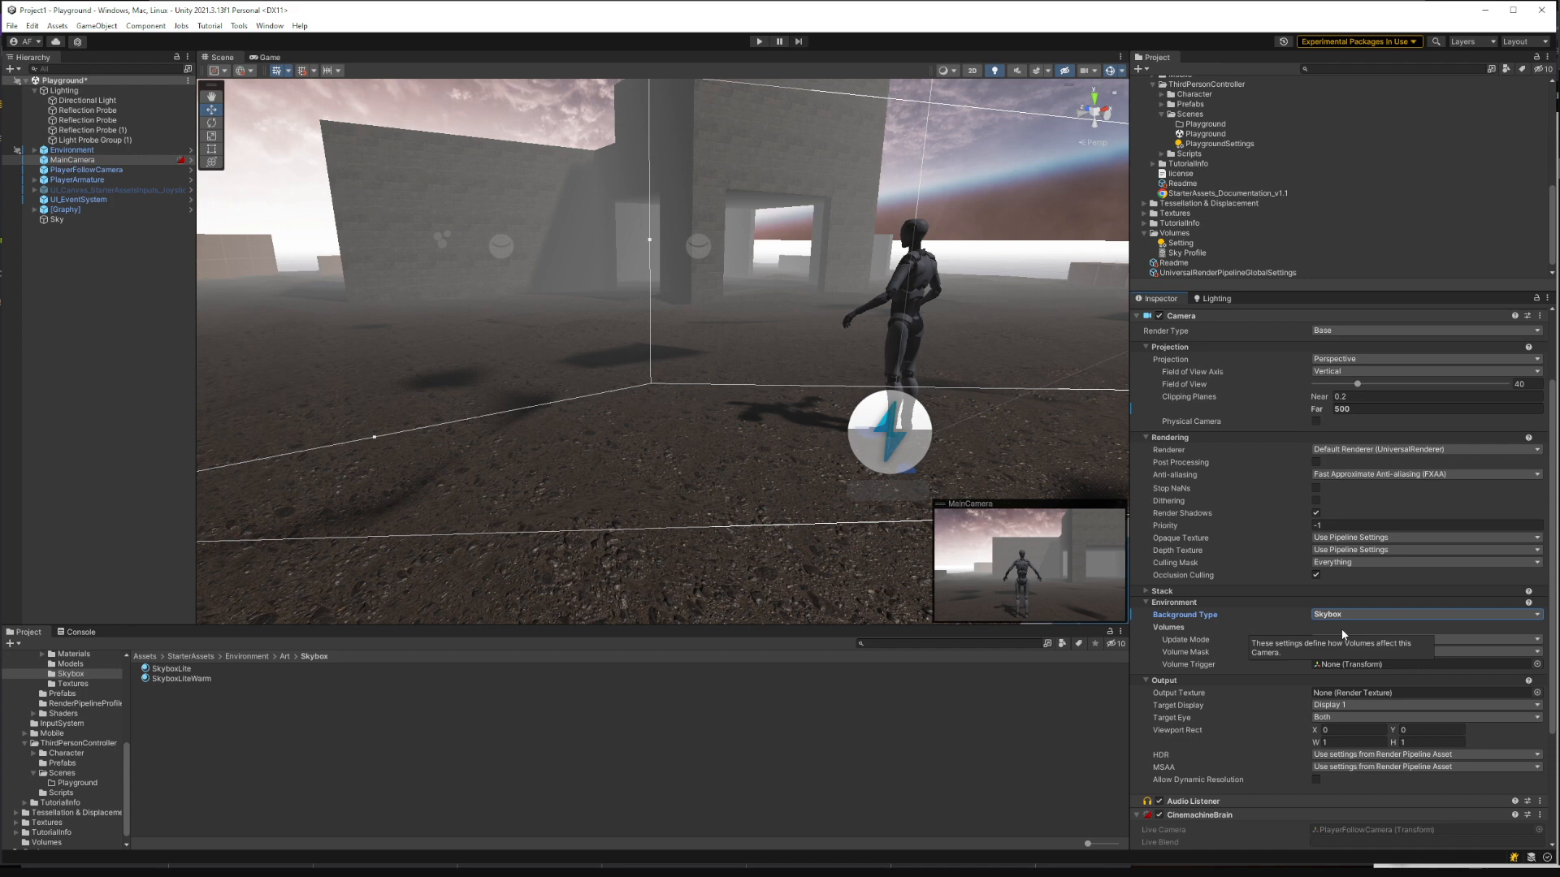
Step: Set the MainCamera's background type to Solid Color with black (000000) as the background color
left_click(1338, 615)
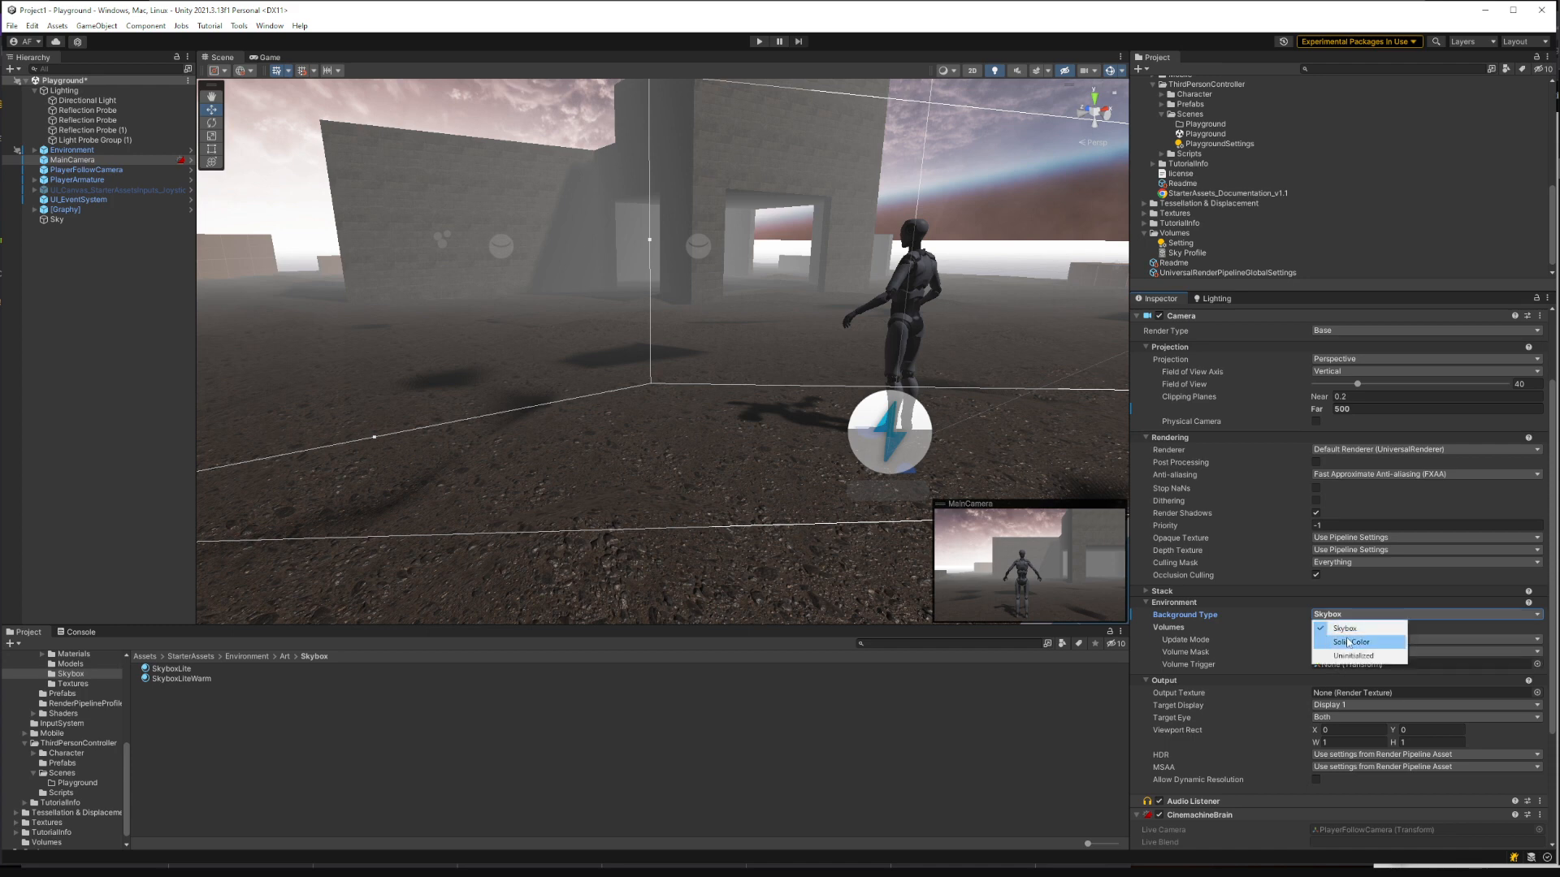
left_click(1349, 642)
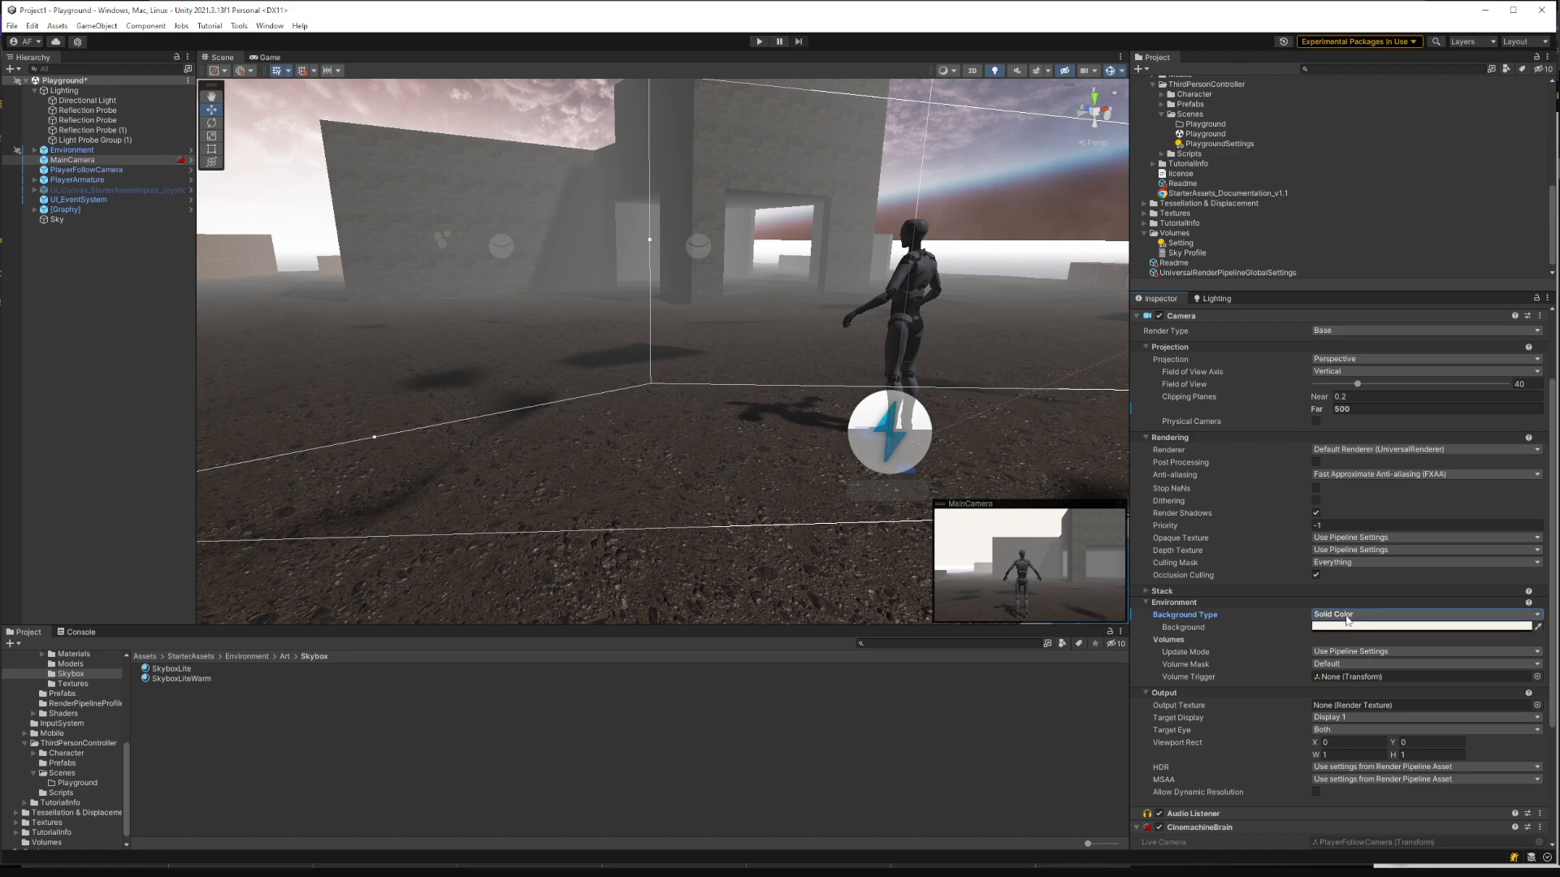
left_click(1341, 628)
mouse_move(1391, 680)
left_mouse_down()
mouse_move(1431, 741)
mouse_move(1358, 760)
mouse_move(1472, 776)
mouse_move(1426, 752)
left_mouse_up()
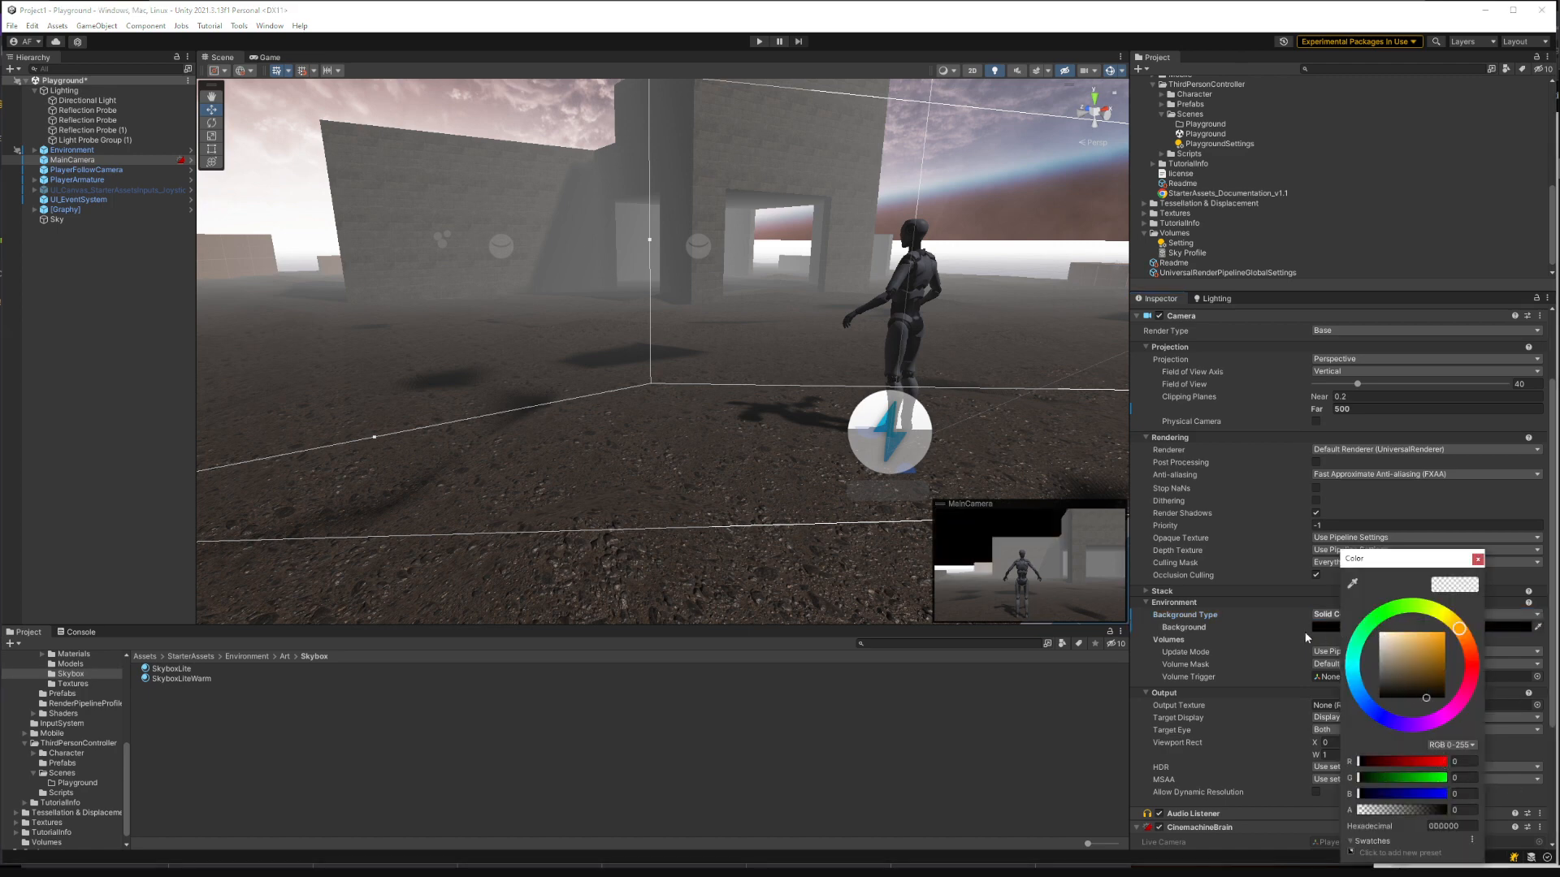
left_click(1186, 621)
Step: Play the scene to check the black background, stop it and return the MainCamera's background type to Skybox
left_click(760, 41)
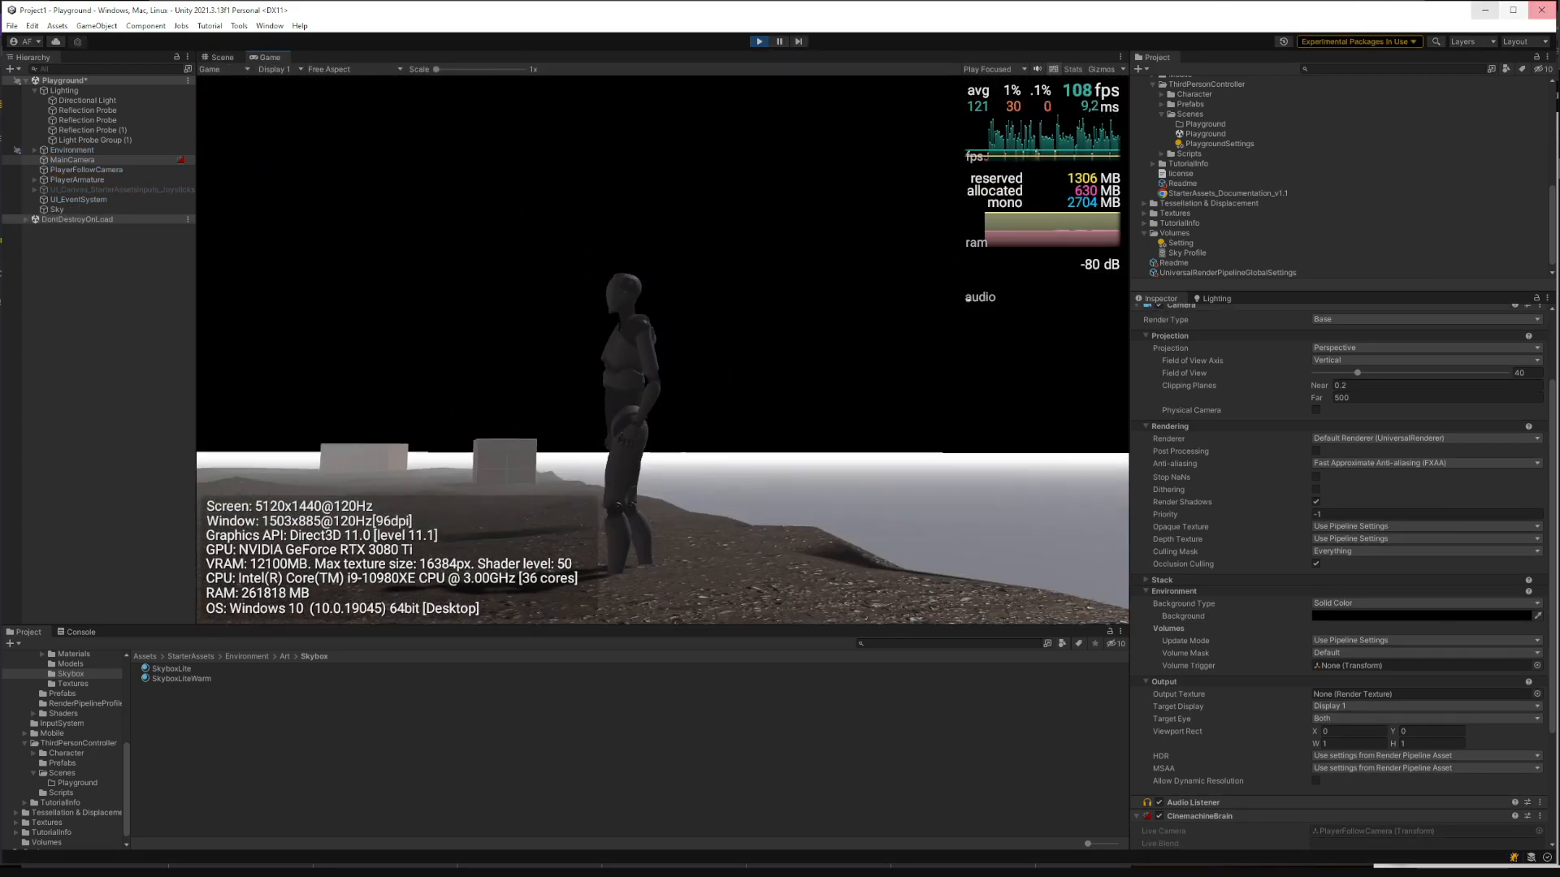
key("w")
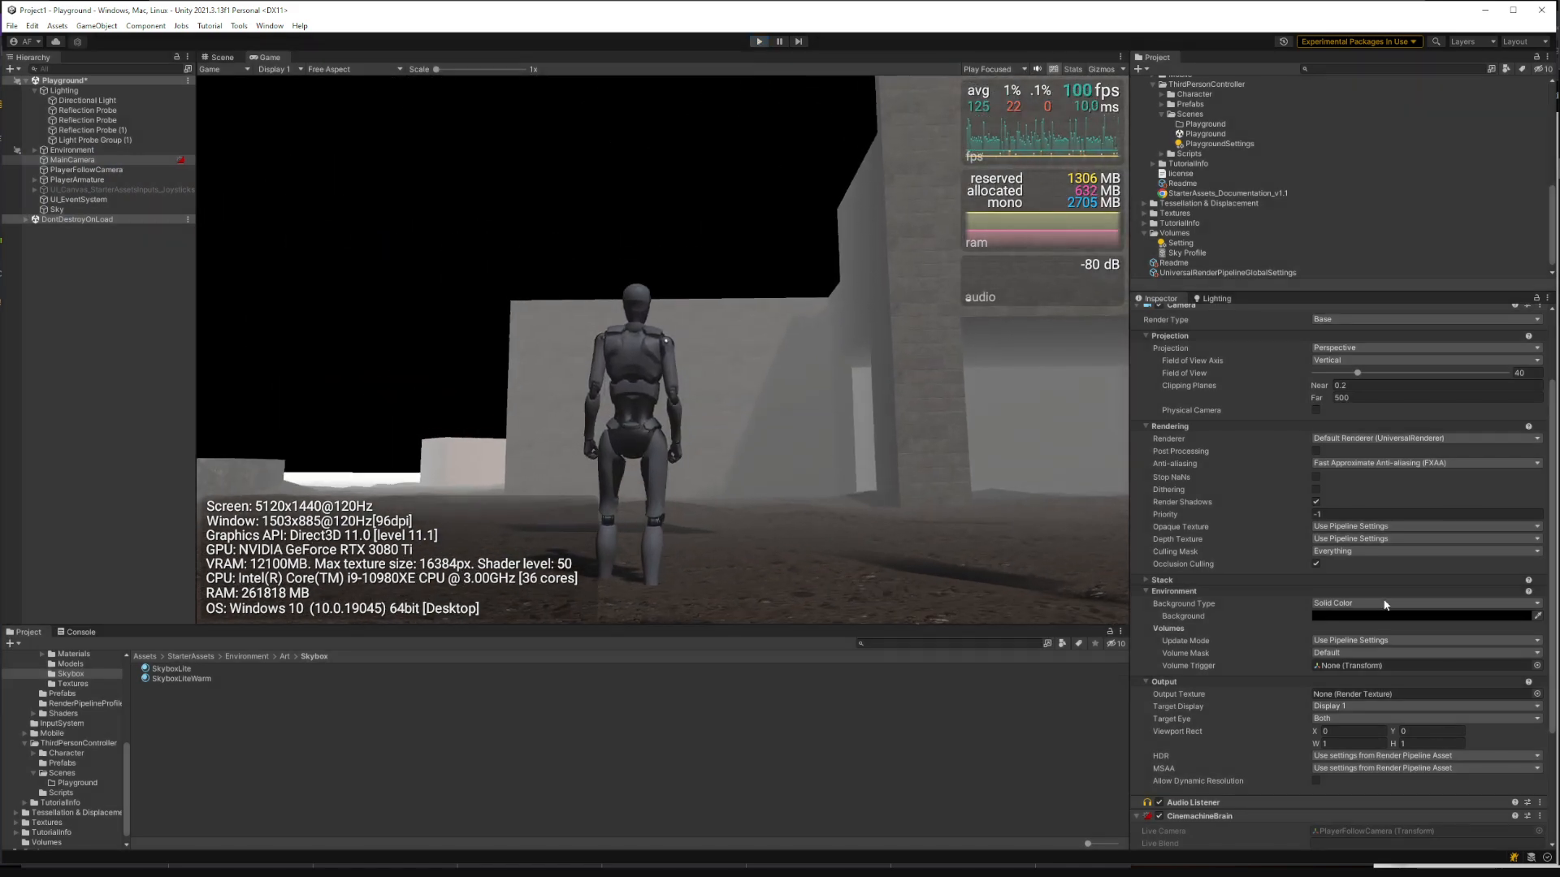
key("ctrl+p")
left_click(1341, 614)
left_click(1329, 628)
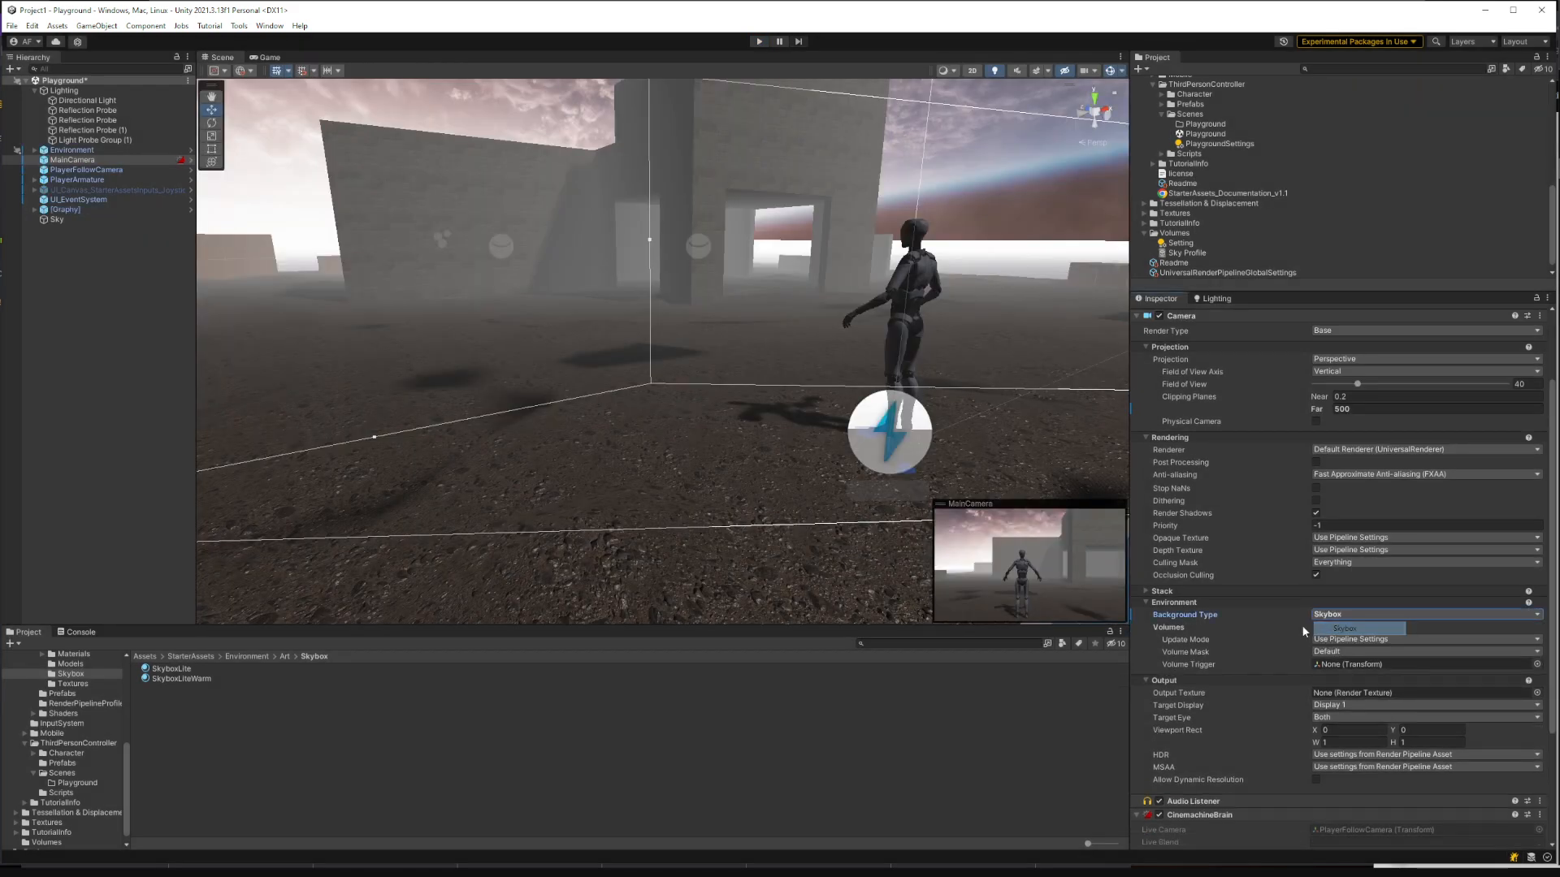
right_click_drag(696, 364, 705, 406)
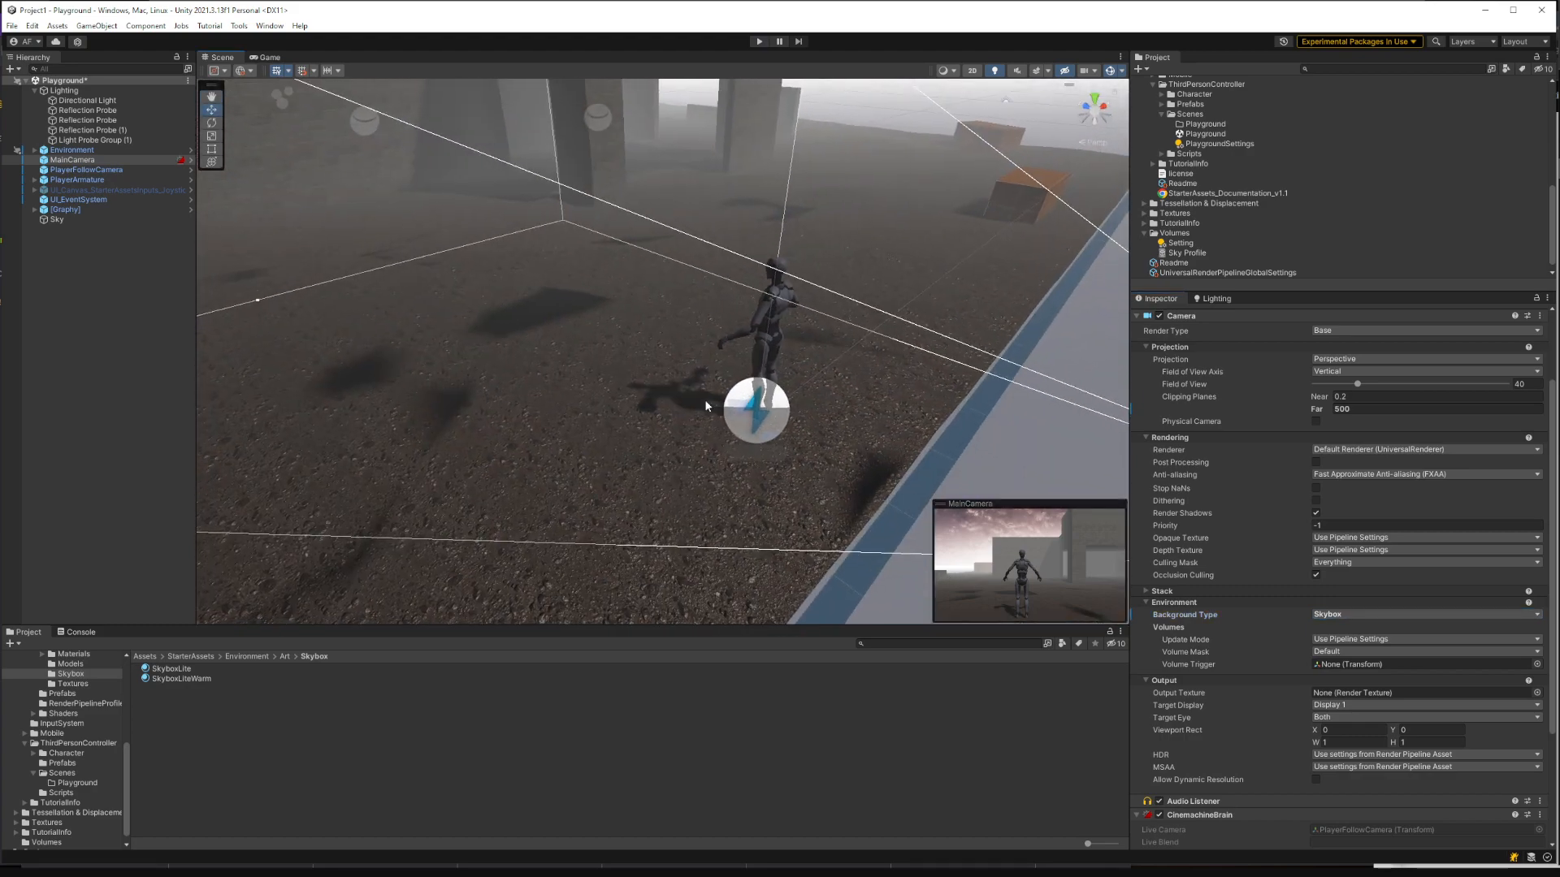